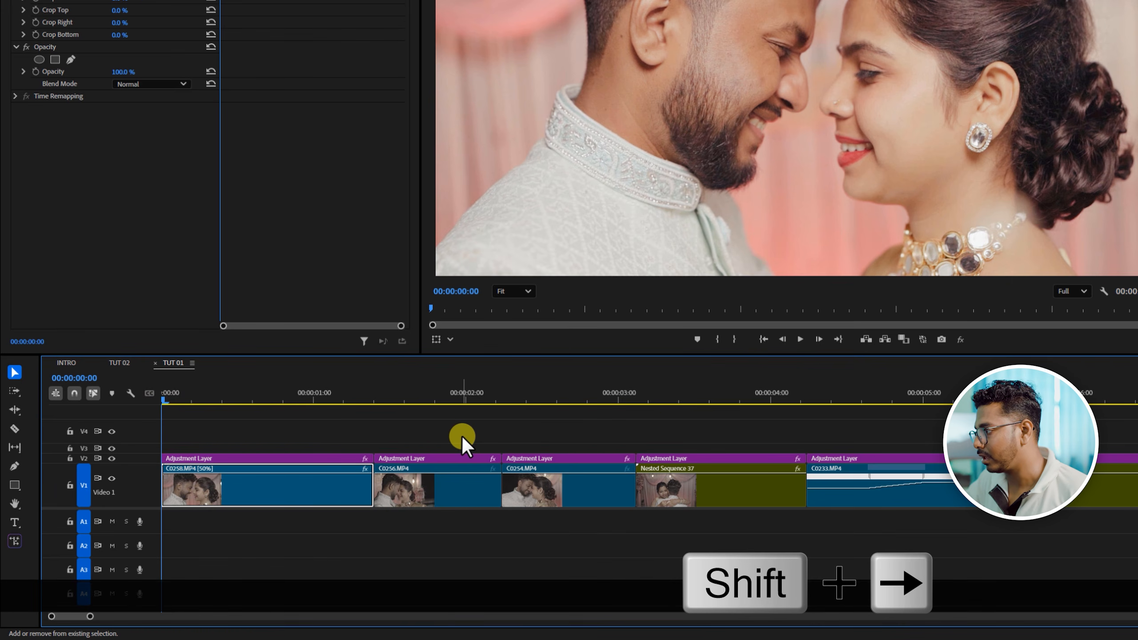
- Split the first clip, C0258.MP4, and the adjustment layer above it at 00:00:00:10
{"action": "key", "text": "shift+Right"}
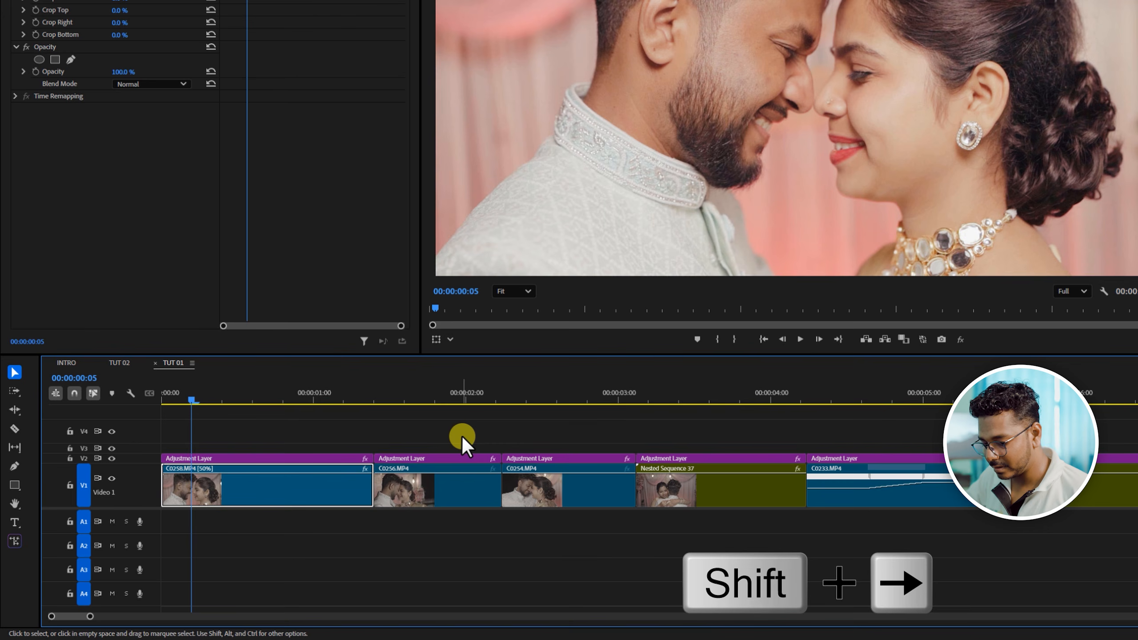
{"action": "key", "text": "shift+Right"}
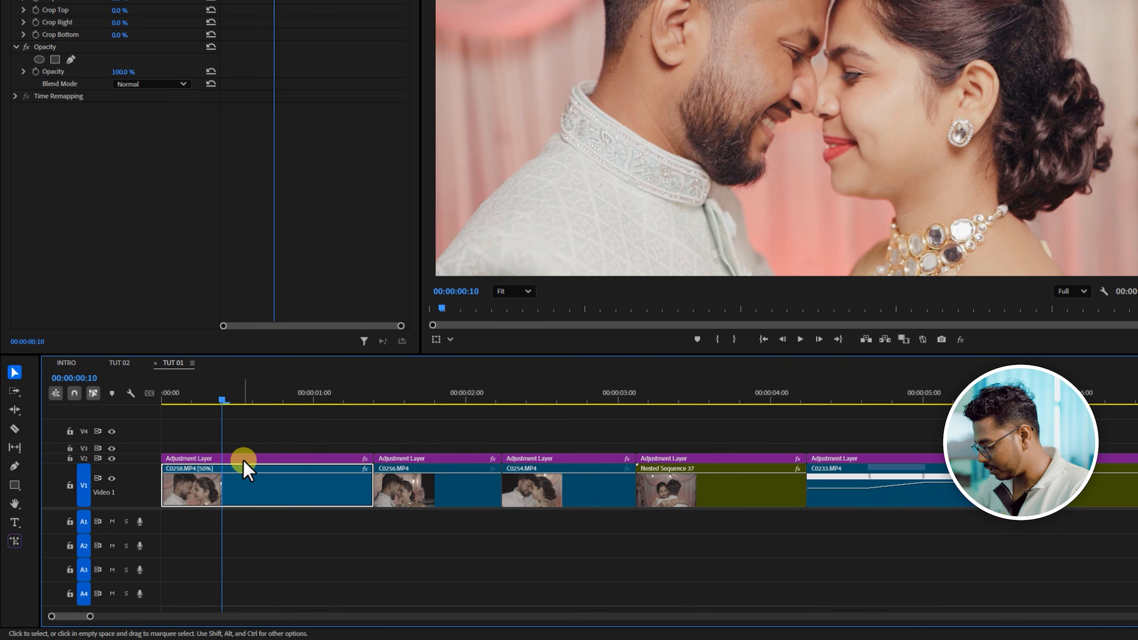
{"action": "key", "text": "c"}
{"action": "left_click", "coordinate": [222, 473]}
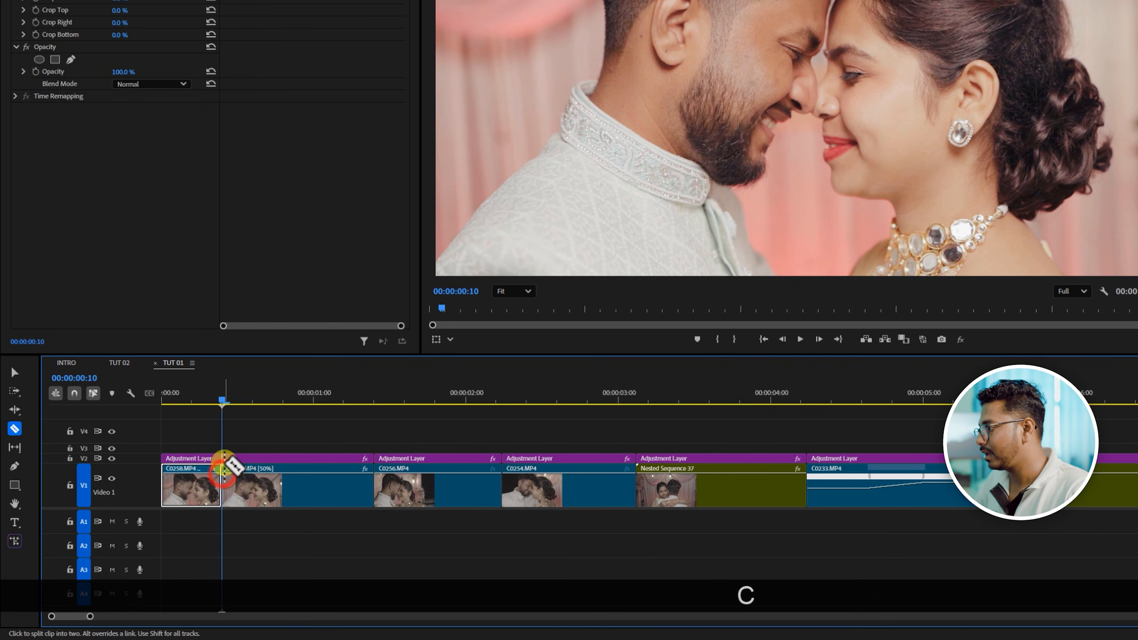
{"action": "left_click", "coordinate": [221, 458]}
{"action": "key", "text": "v"}
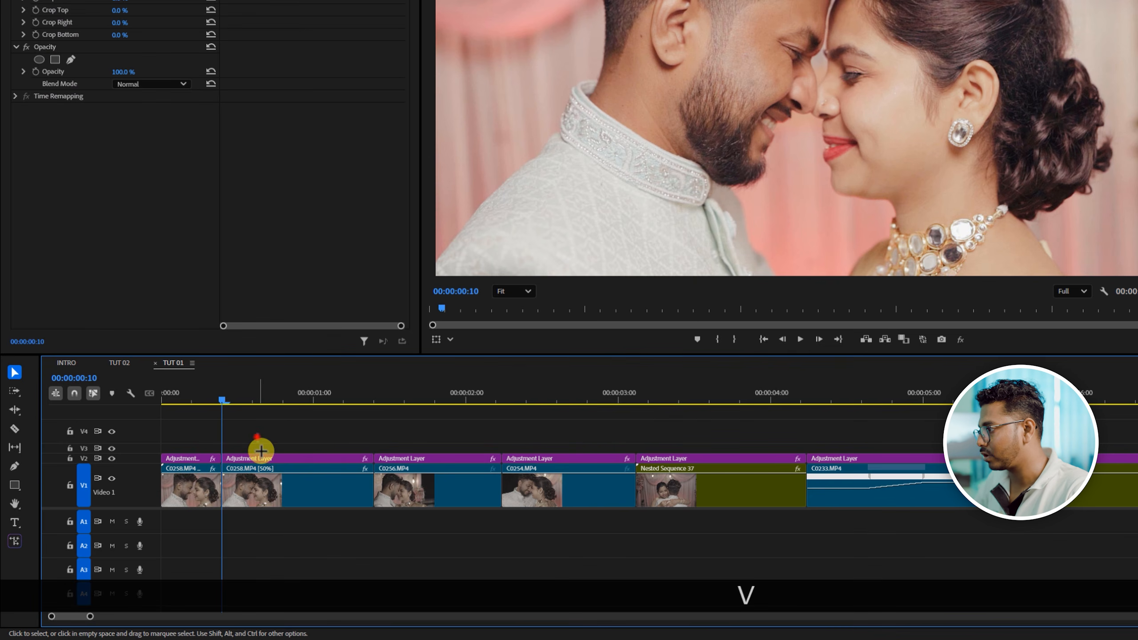
- Delete the C0258.MP4 and adjustment layer pieces after 00:00:00:10 and close the gap they leave
{"action": "left_click_drag", "start_coordinate": [257, 435], "coordinate": [274, 505]}
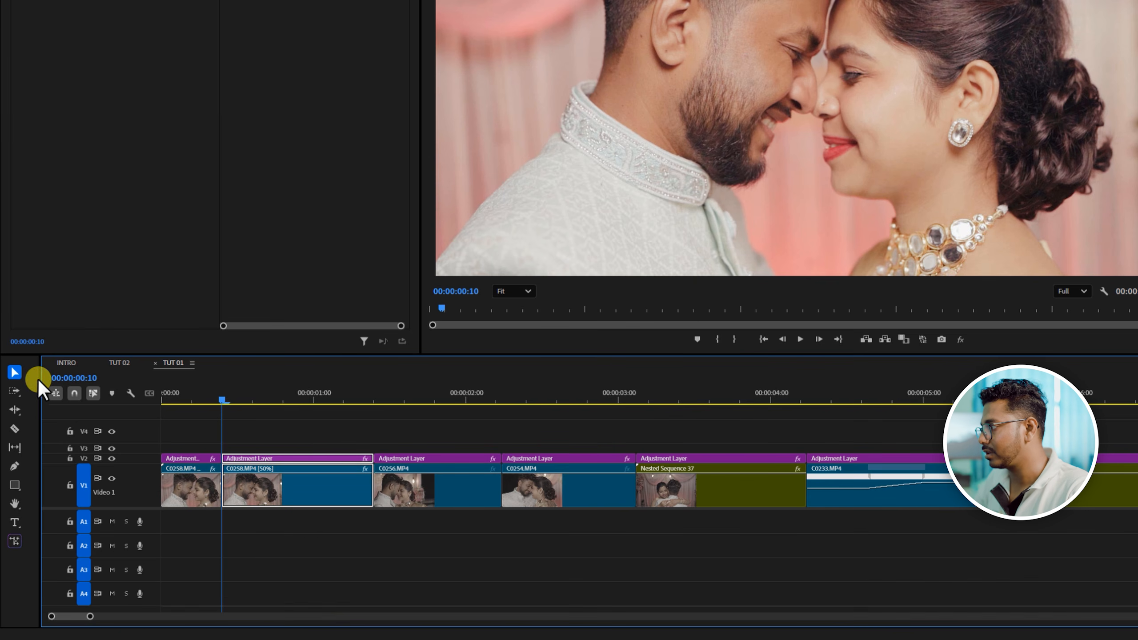
{"action": "key", "text": "Delete"}
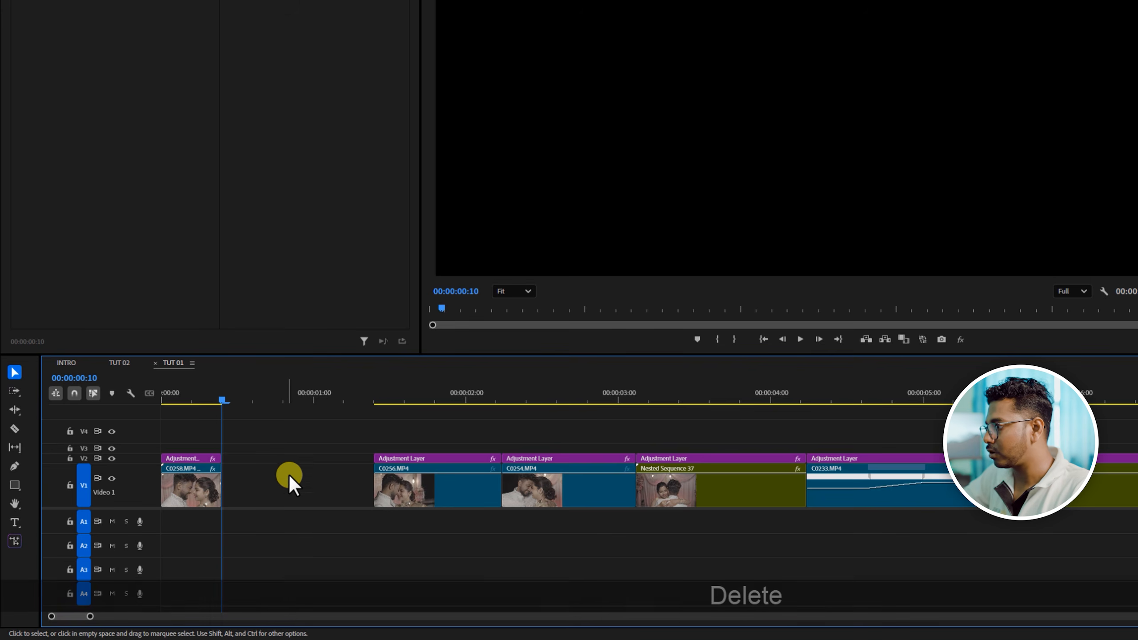
{"action": "right_click", "coordinate": [287, 488]}
{"action": "left_click", "coordinate": [299, 494]}
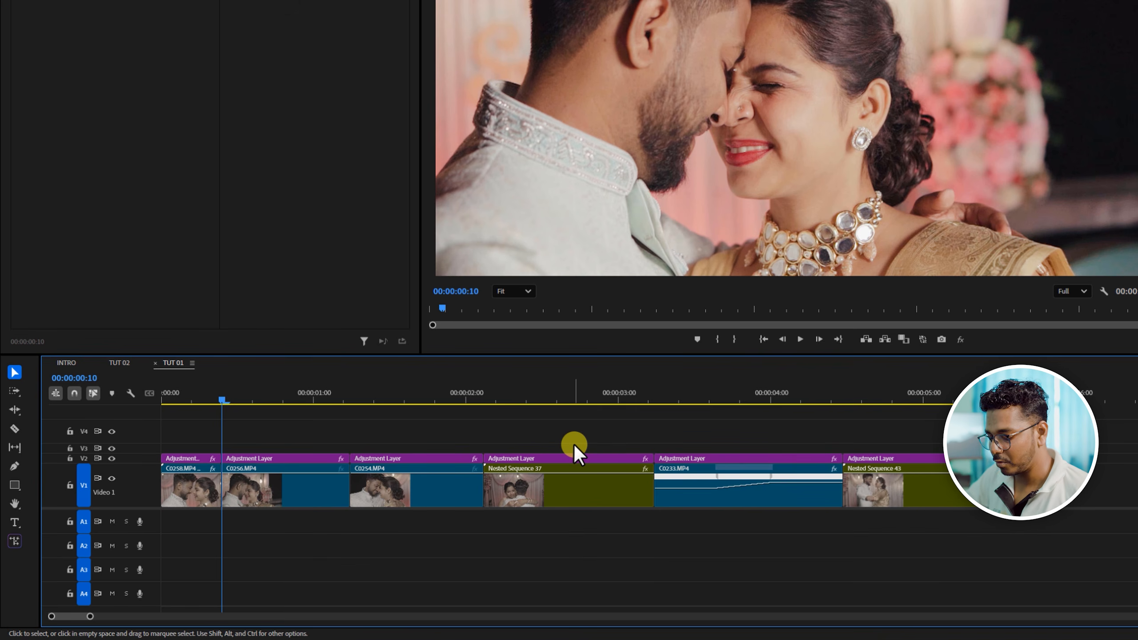
- Ripple trim the end of C0256.MP4 and its adjustment layer to 00:00:00:20, ten frames after the clip starts
{"action": "key", "text": "shift"}
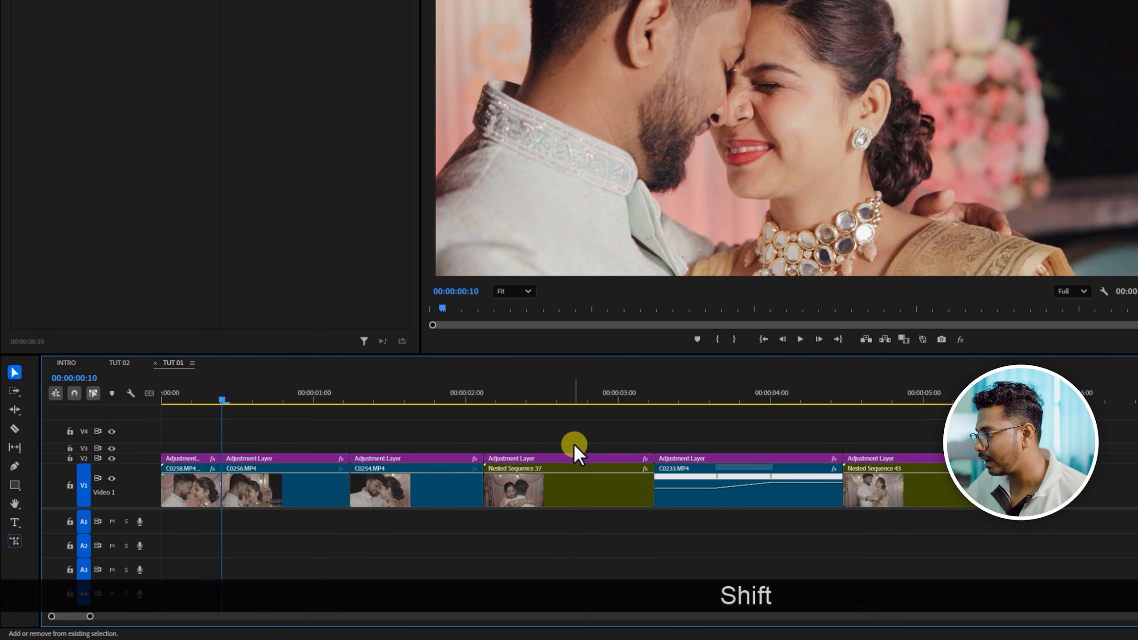
{"action": "key", "text": "shift+Right"}
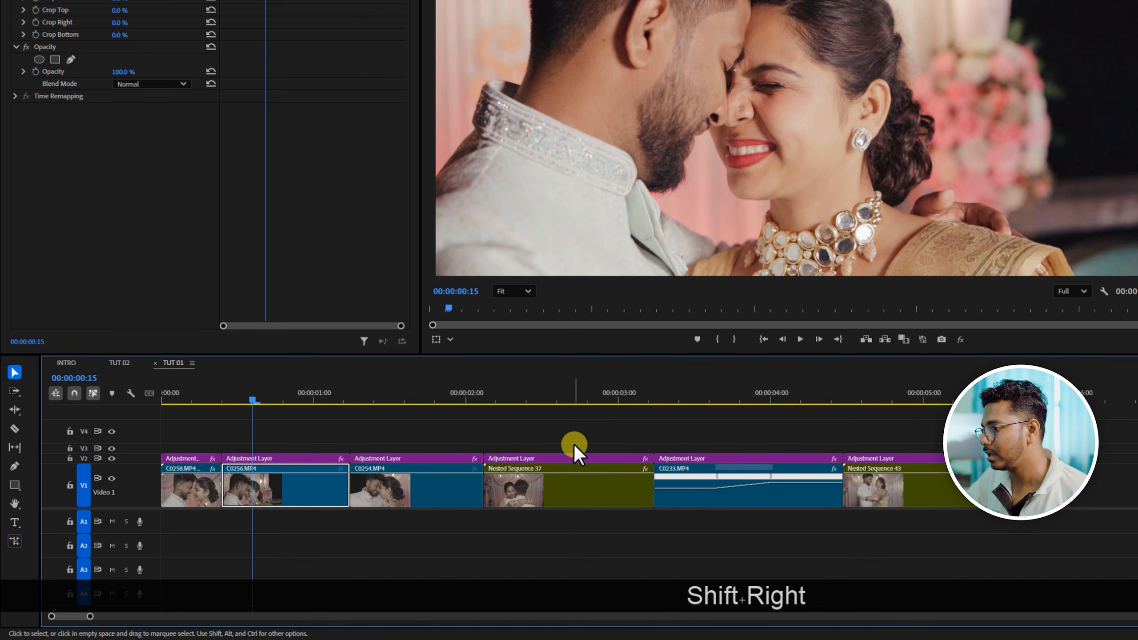
{"action": "key", "text": "shift+Right"}
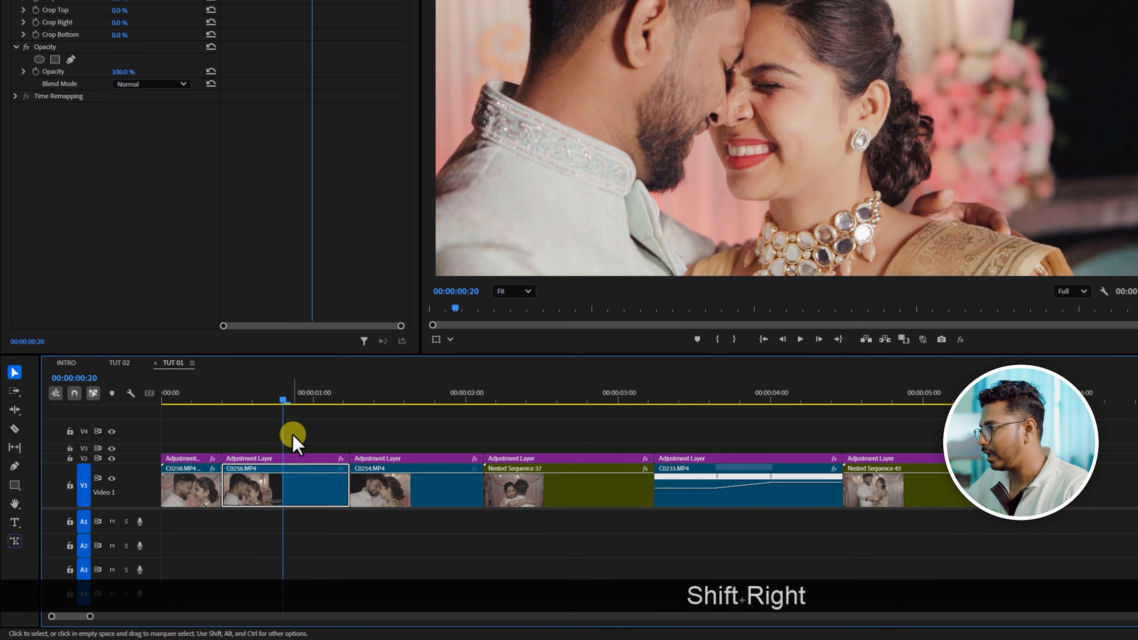
{"action": "left_click_drag", "start_coordinate": [293, 434], "coordinate": [311, 499]}
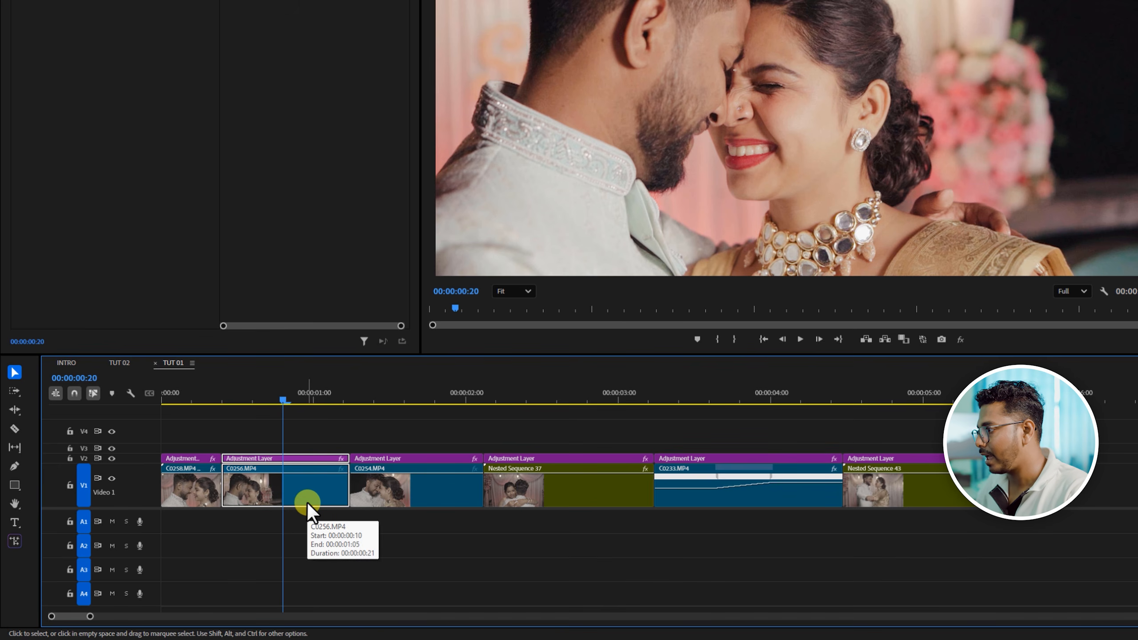
{"action": "key", "text": "w"}
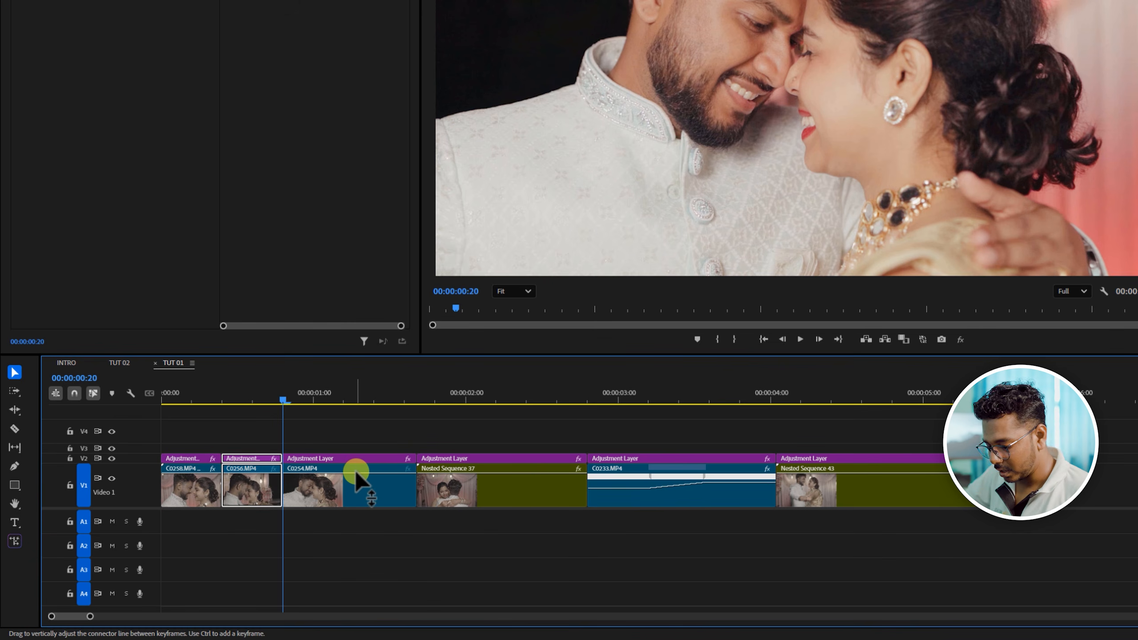
- Ripple trim the end of C0254.MP4 and its adjustment layer to 00:00:01:05
{"action": "key", "text": "shift"}
{"action": "key", "text": "shift+Right"}
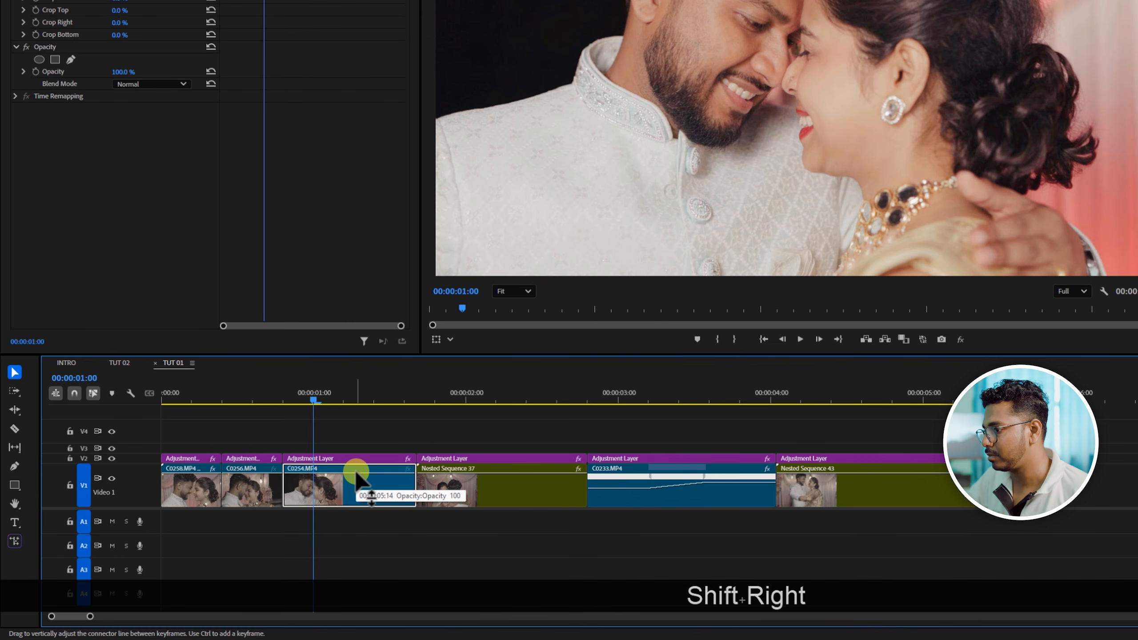
{"action": "key", "text": "shift+Right"}
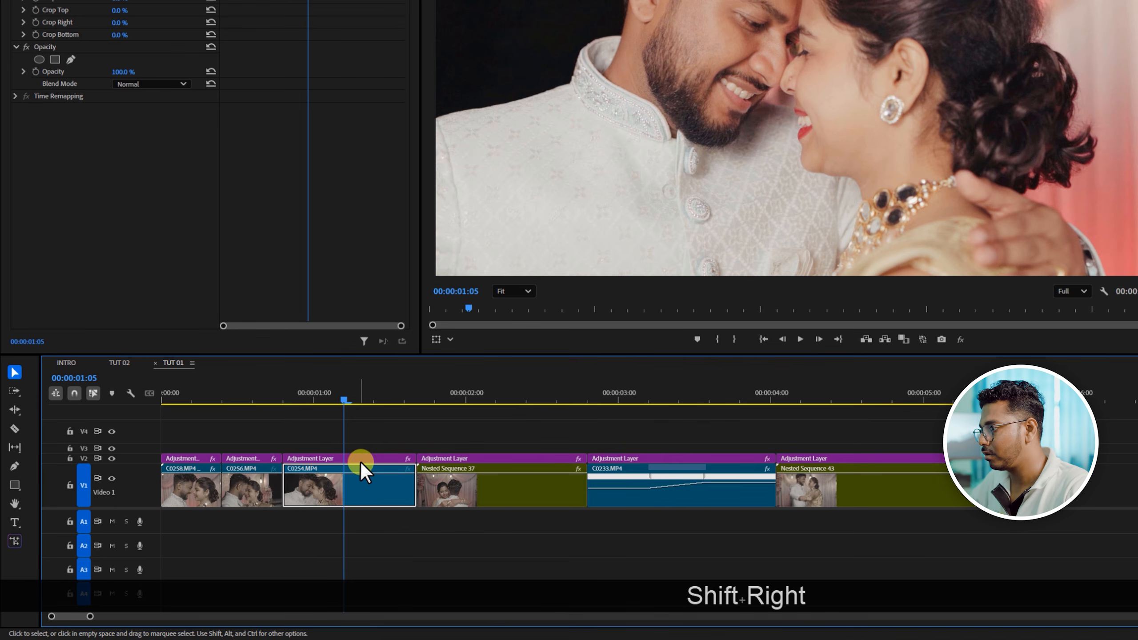
{"action": "left_click_drag", "start_coordinate": [361, 438], "coordinate": [376, 506]}
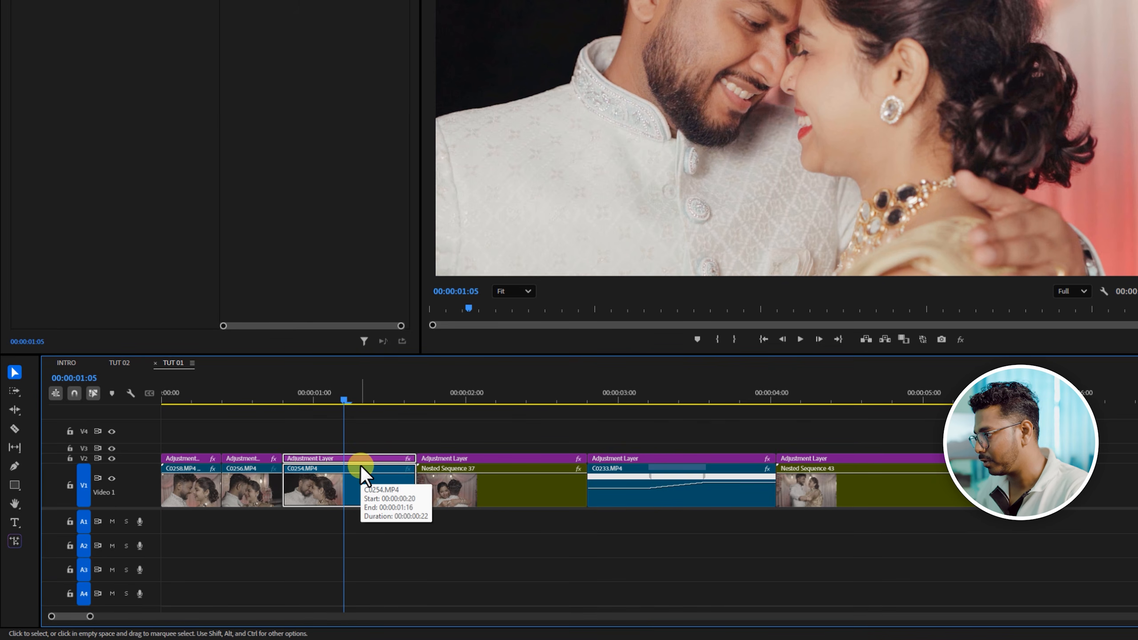
{"action": "key", "text": "w"}
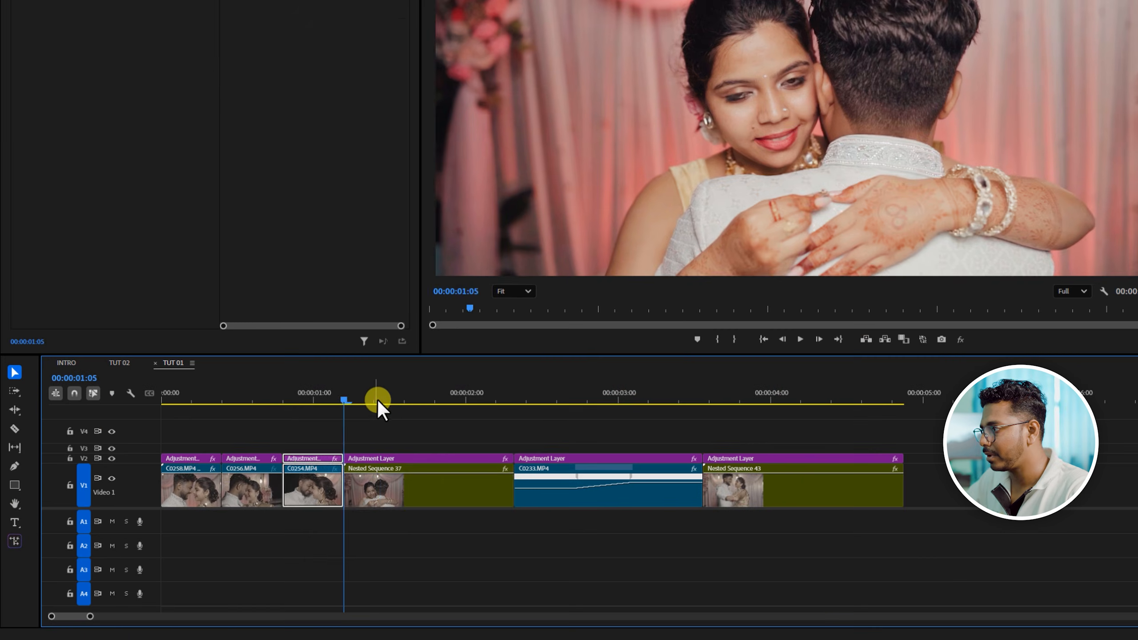
- Ripple trim the end of Nested Sequence 37 and its adjustment layer to 00:00:01:15
{"action": "left_click_drag", "start_coordinate": [376, 407], "coordinate": [349, 408]}
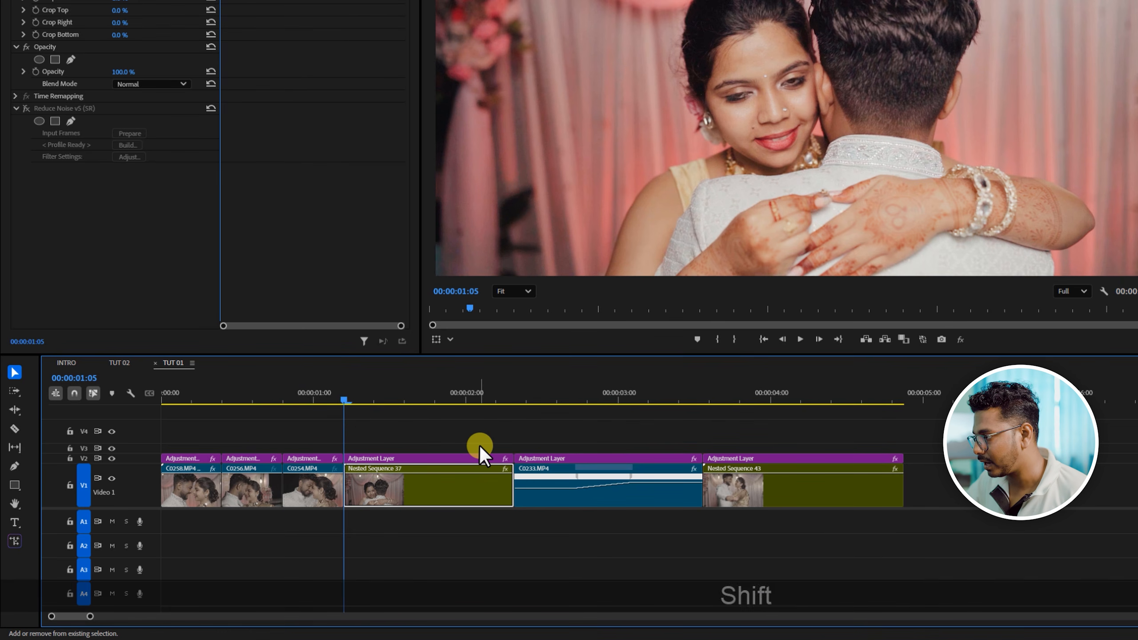
{"action": "key", "text": "shift+Right"}
{"action": "key", "text": "shift+Right"}
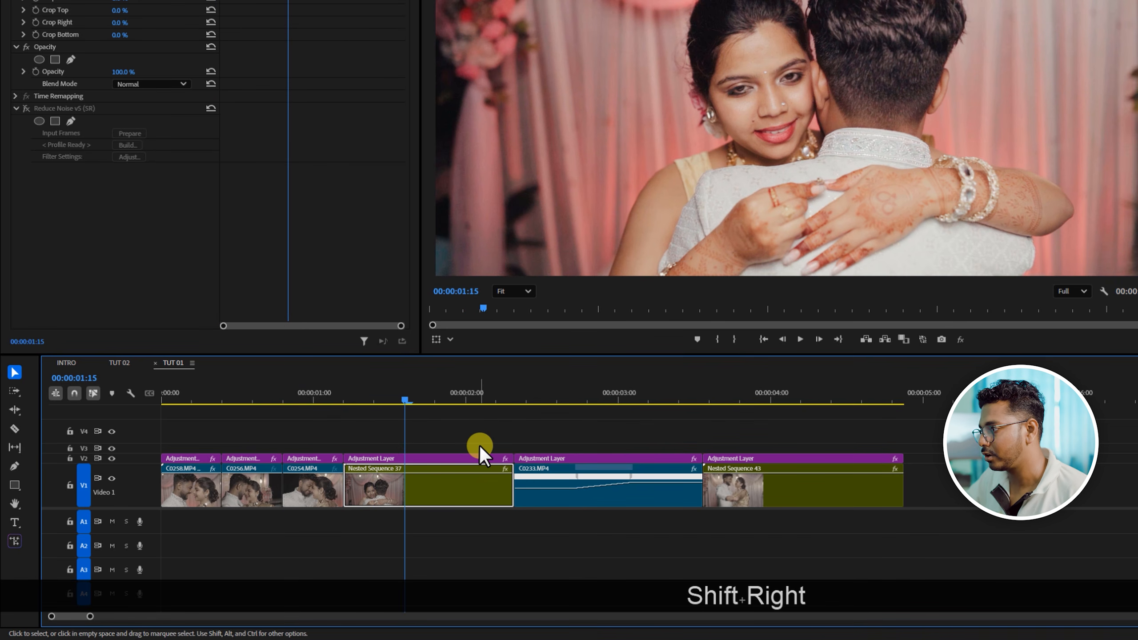
{"action": "left_click_drag", "start_coordinate": [454, 446], "coordinate": [464, 506]}
{"action": "key", "text": "w"}
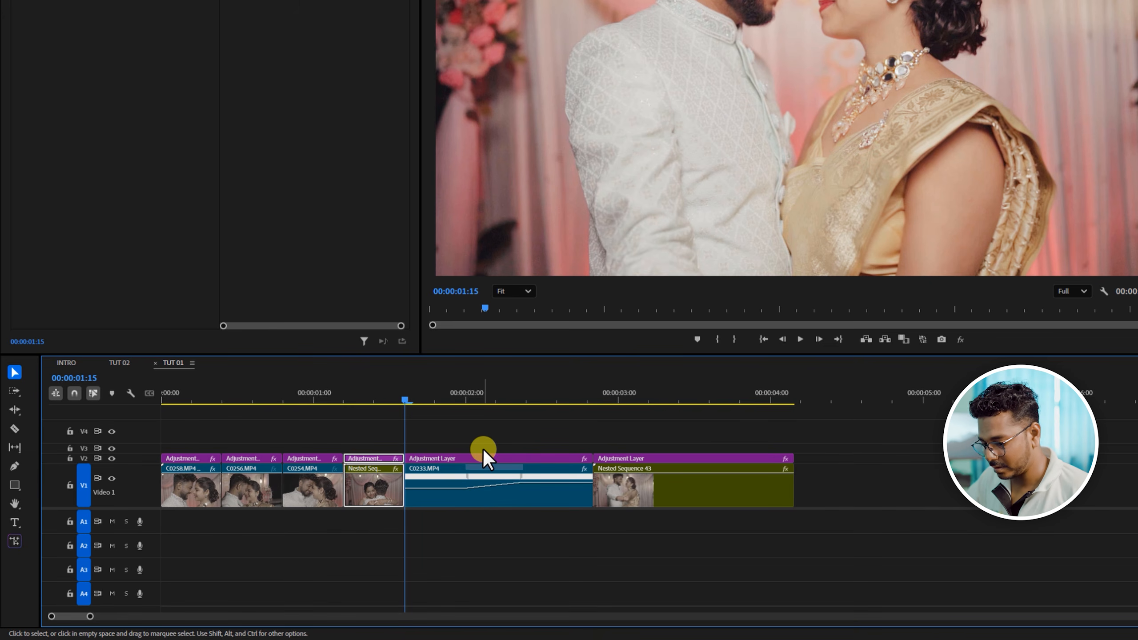
- Ripple trim the end of C0233.MP4 and its adjustment layer to 00:00:02:00
{"action": "key", "text": "shift+Right"}
{"action": "key", "text": "shift+Right"}
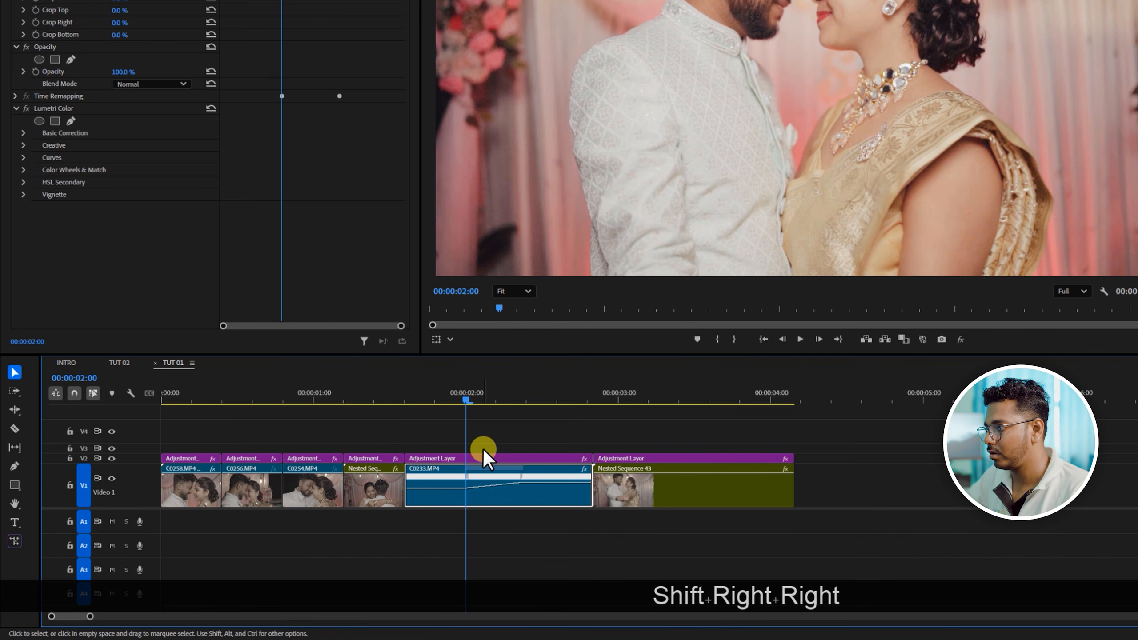
{"action": "left_click_drag", "start_coordinate": [491, 442], "coordinate": [516, 523]}
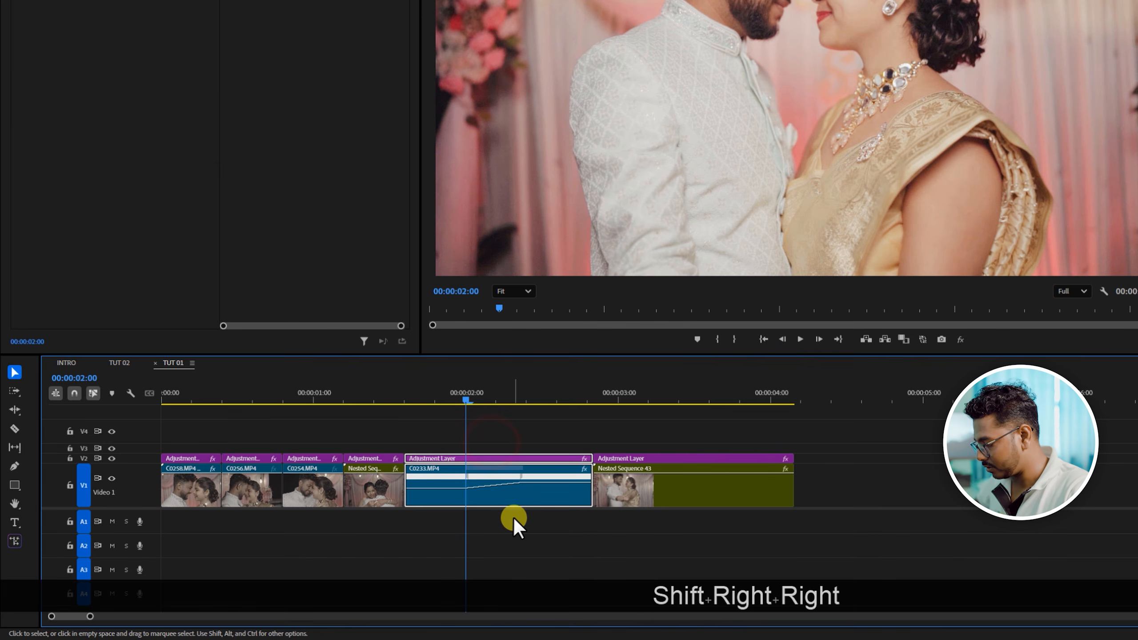
{"action": "key", "text": "w"}
- Ripple trim the end of Nested Sequence 43 and its adjustment layer to 00:00:02:10
{"action": "key", "text": "shift+Right"}
{"action": "key", "text": "shift+Right"}
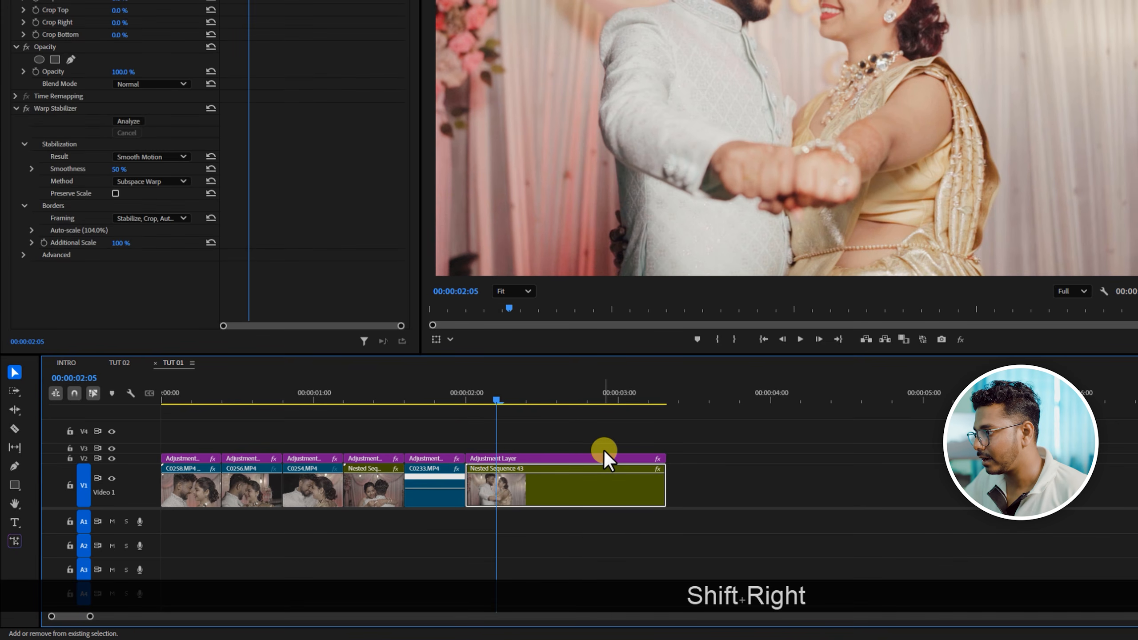
{"action": "left_click_drag", "start_coordinate": [596, 450], "coordinate": [633, 544]}
{"action": "key", "text": "w"}
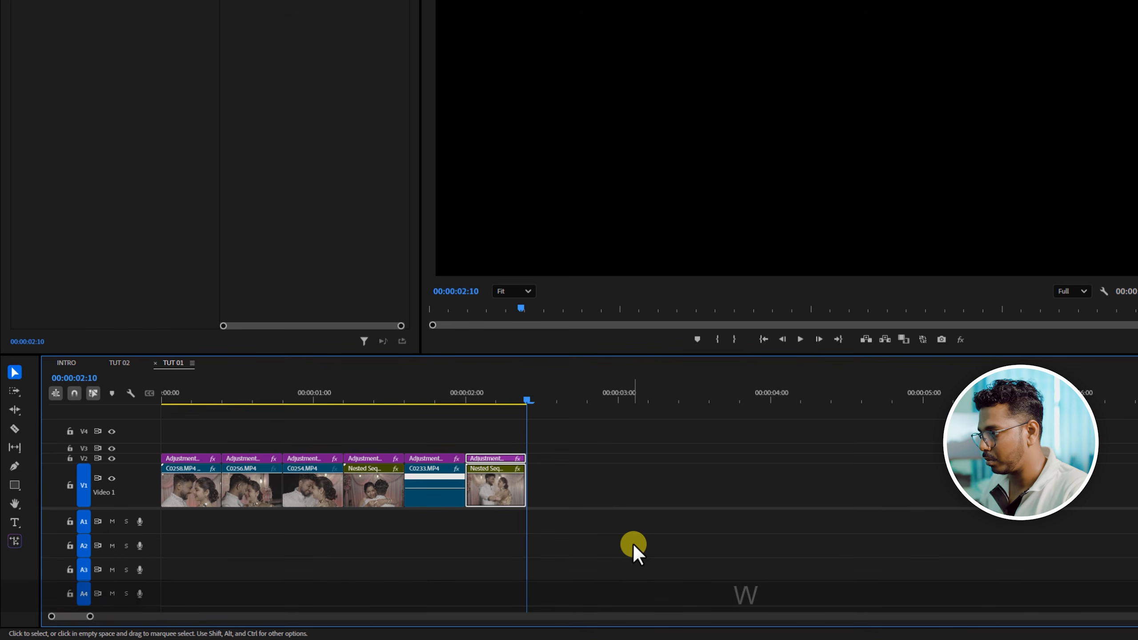
- Play the trimmed sequence from the start several times to review the pacing, and return the playhead to 00:00:00:00
{"action": "mouse_move", "coordinate": [499, 393]}
{"action": "left_mouse_down"}
{"action": "mouse_move", "coordinate": [472, 395]}
{"action": "mouse_move", "coordinate": [504, 398]}
{"action": "left_mouse_up"}
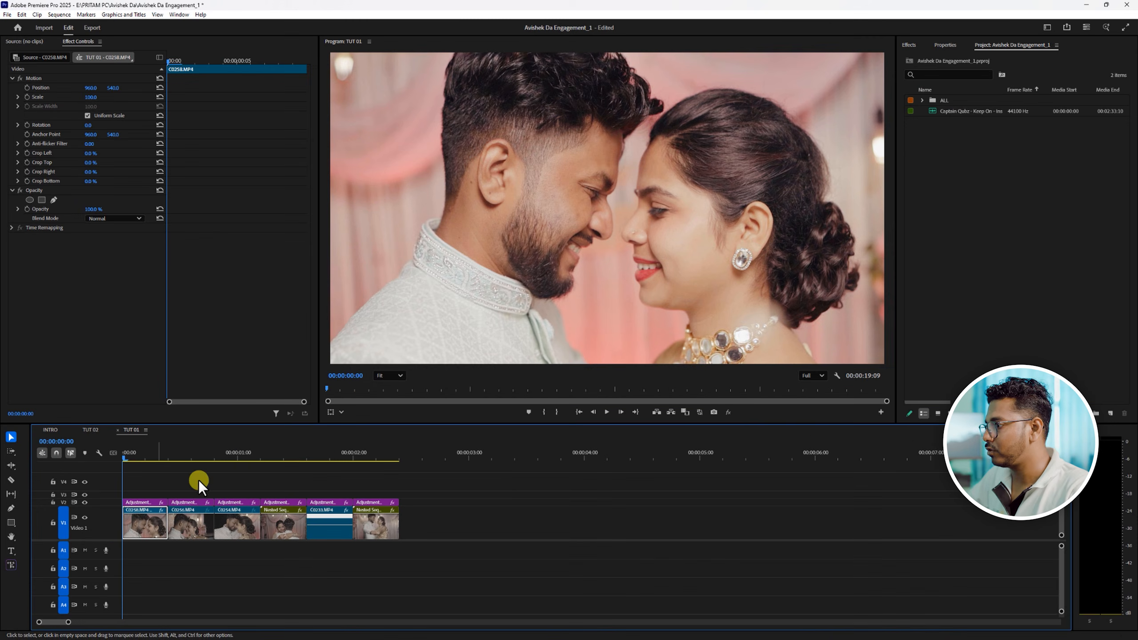
{"action": "key", "text": "space"}
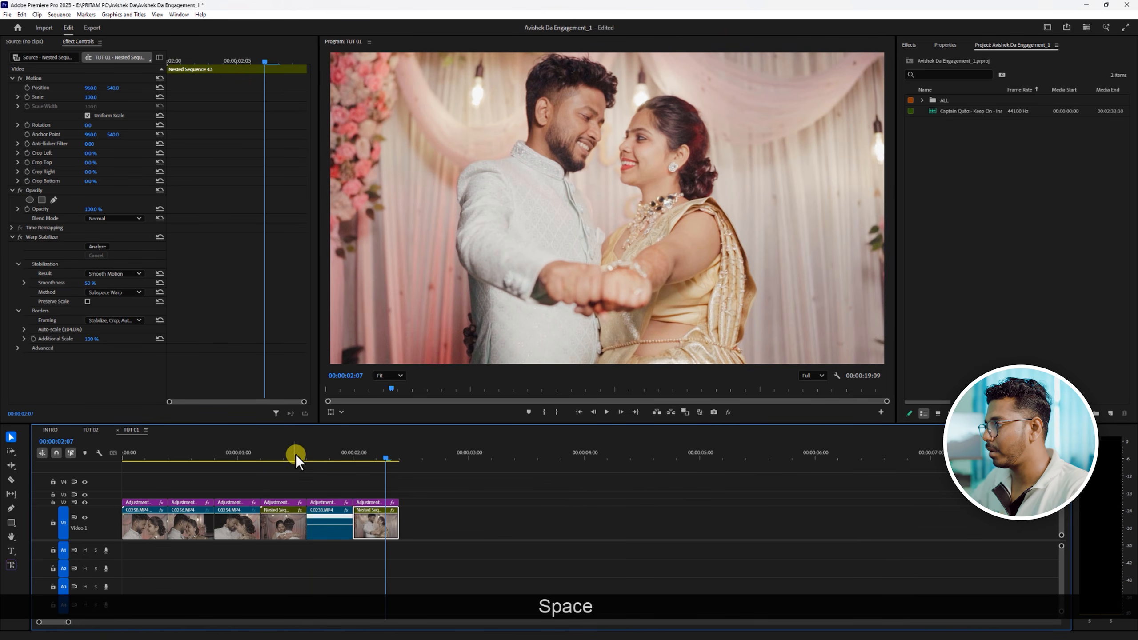
{"action": "left_click_drag", "start_coordinate": [292, 450], "coordinate": [2, 466]}
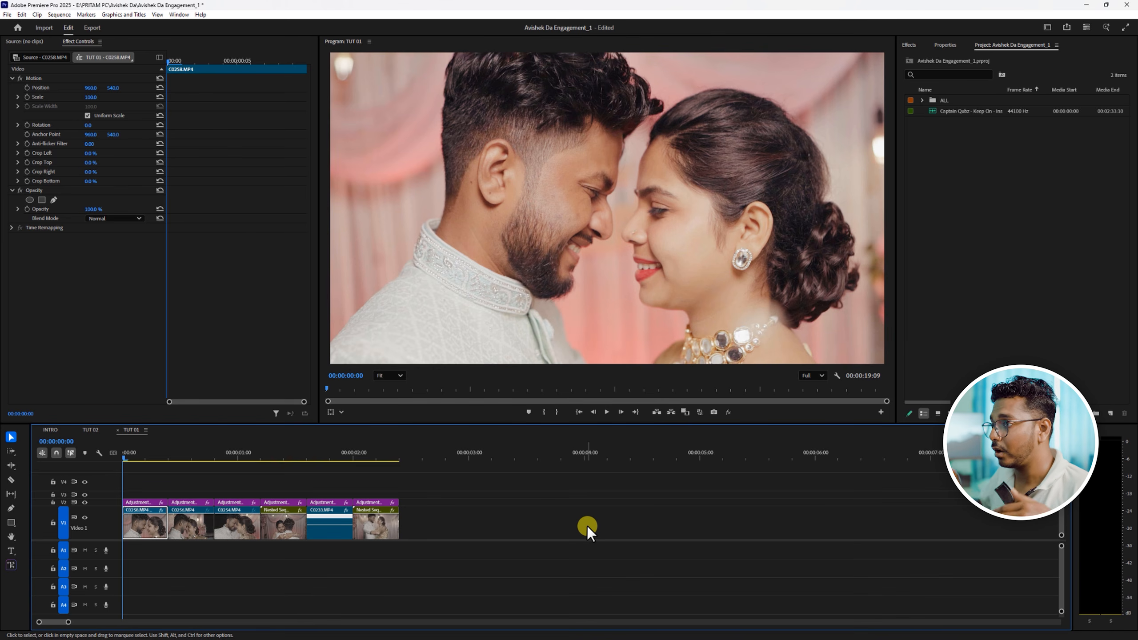
{"action": "key", "text": "space"}
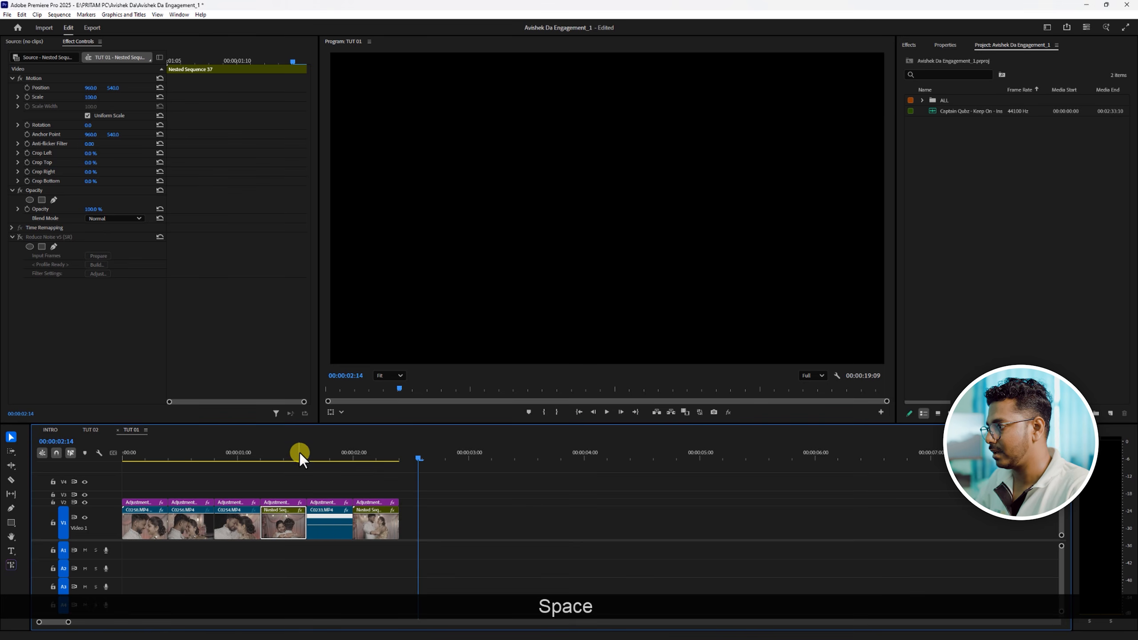
{"action": "left_click_drag", "start_coordinate": [264, 452], "coordinate": [117, 452]}
{"action": "key", "text": "space"}
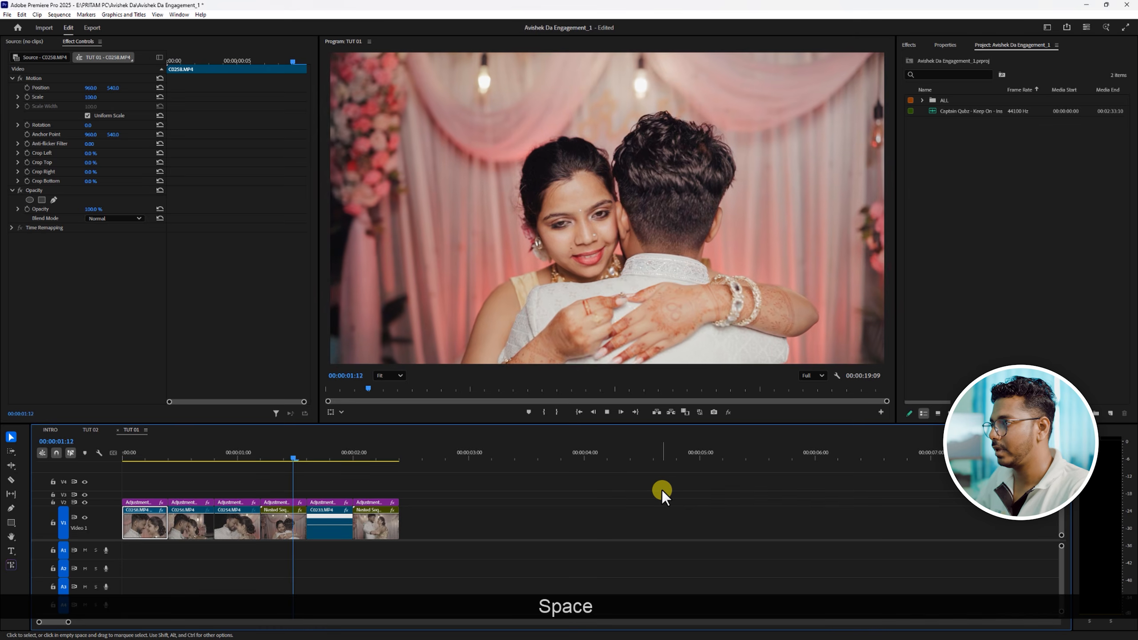
{"action": "key", "text": "space"}
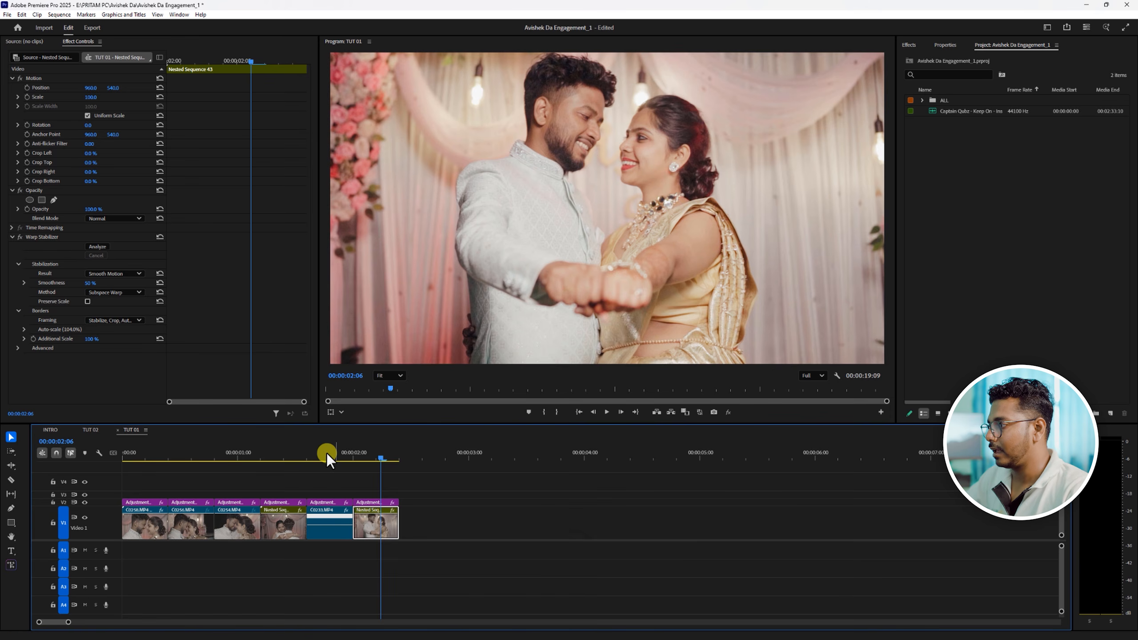
{"action": "left_click_drag", "start_coordinate": [188, 454], "coordinate": [127, 458]}
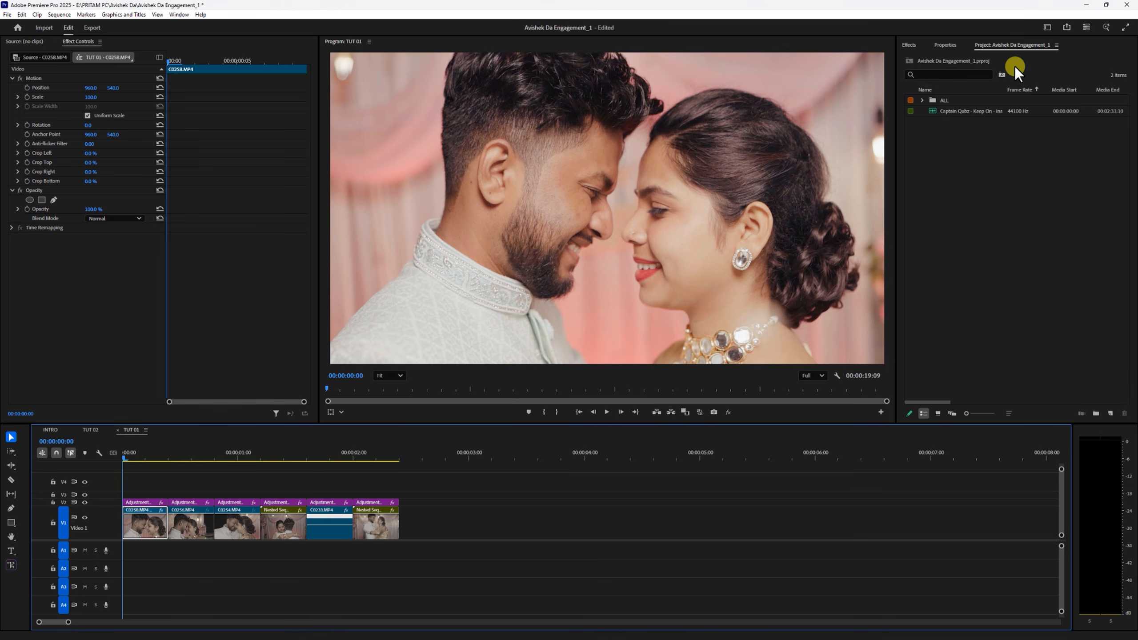
- Create a new adjustment layer with the default settings and place it on V3 at the start of the sequence
{"action": "left_click", "coordinate": [1112, 412]}
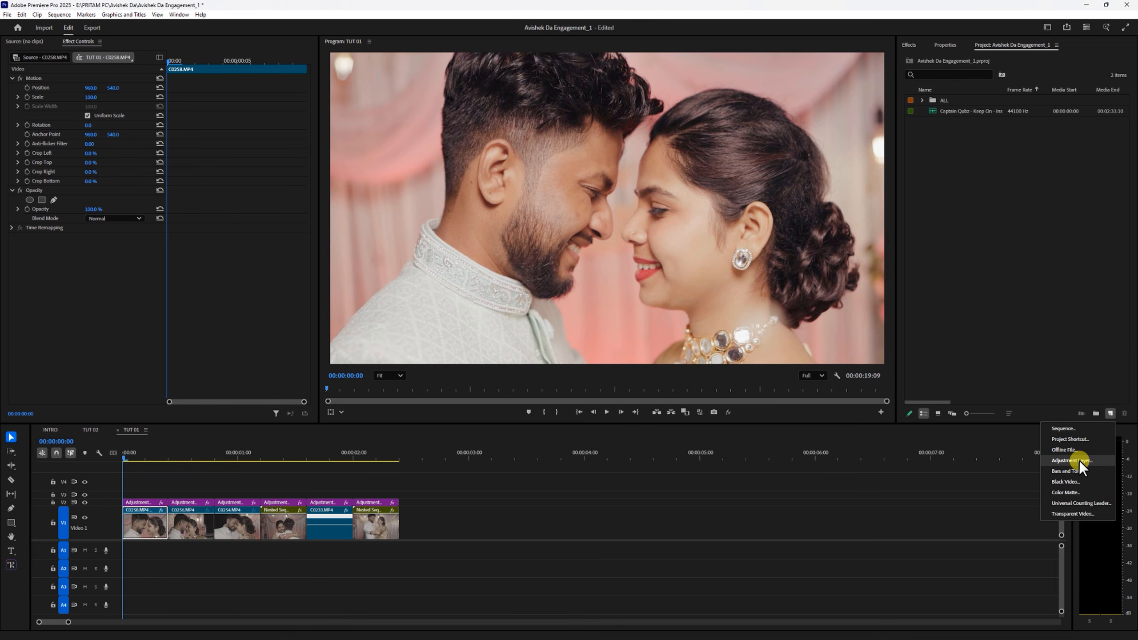
{"action": "left_click", "coordinate": [1049, 303]}
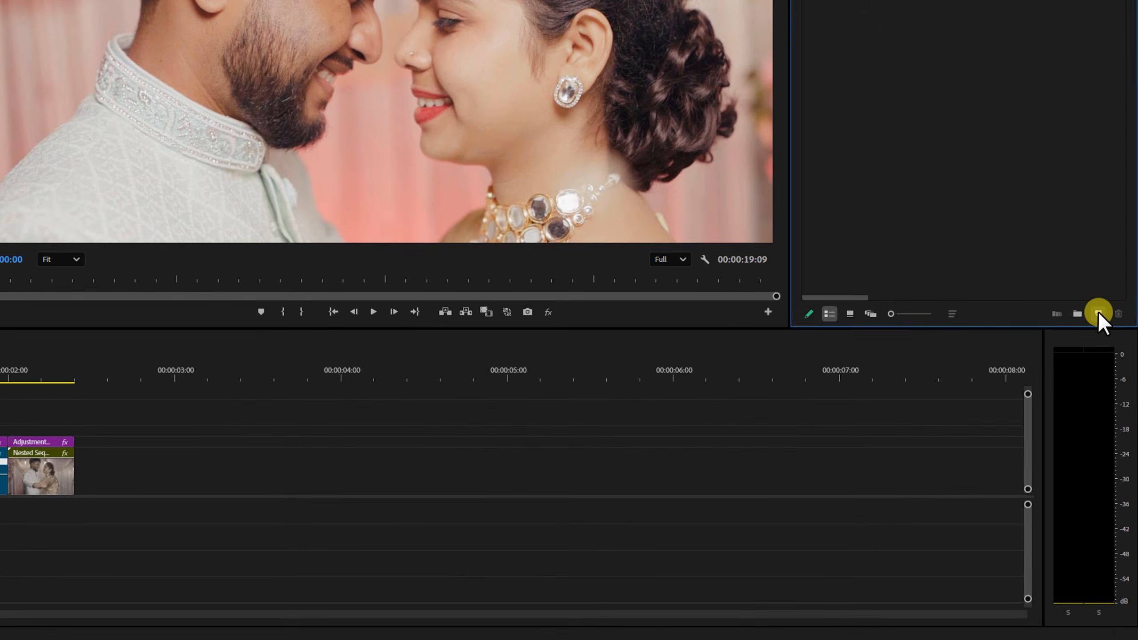
{"action": "left_click", "coordinate": [1110, 413]}
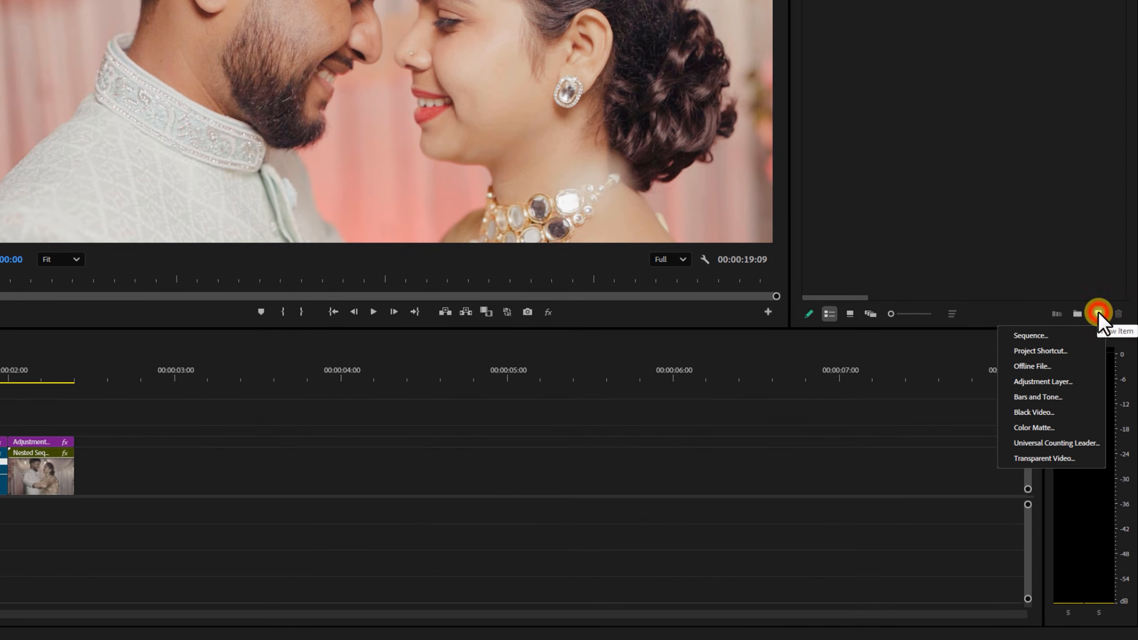
{"action": "left_click", "coordinate": [1055, 381]}
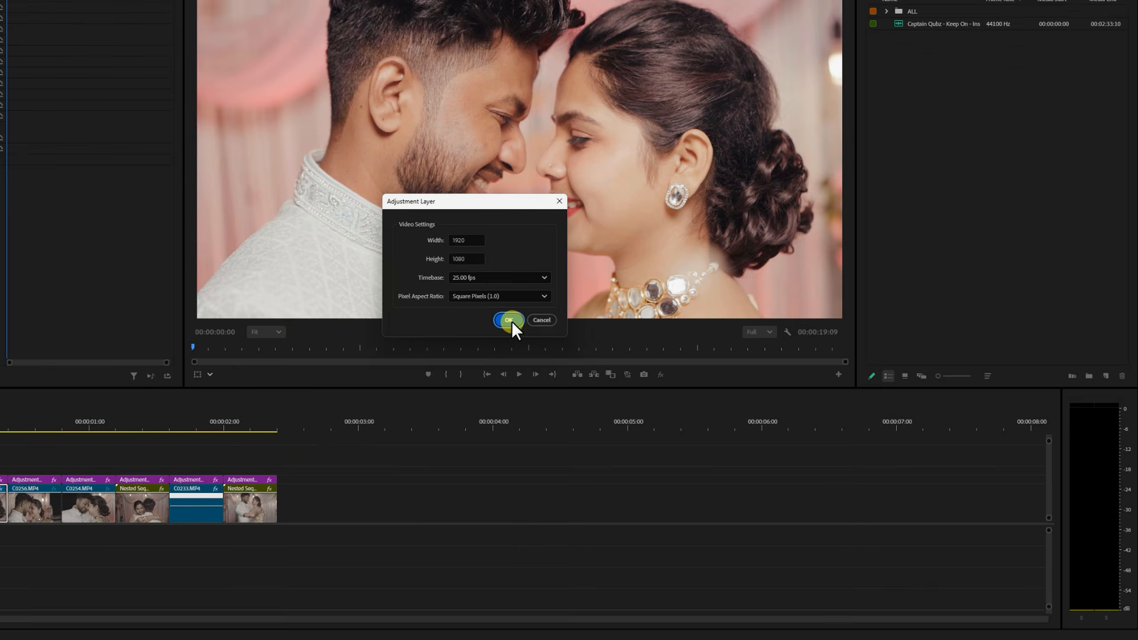
{"action": "left_click", "coordinate": [365, 247]}
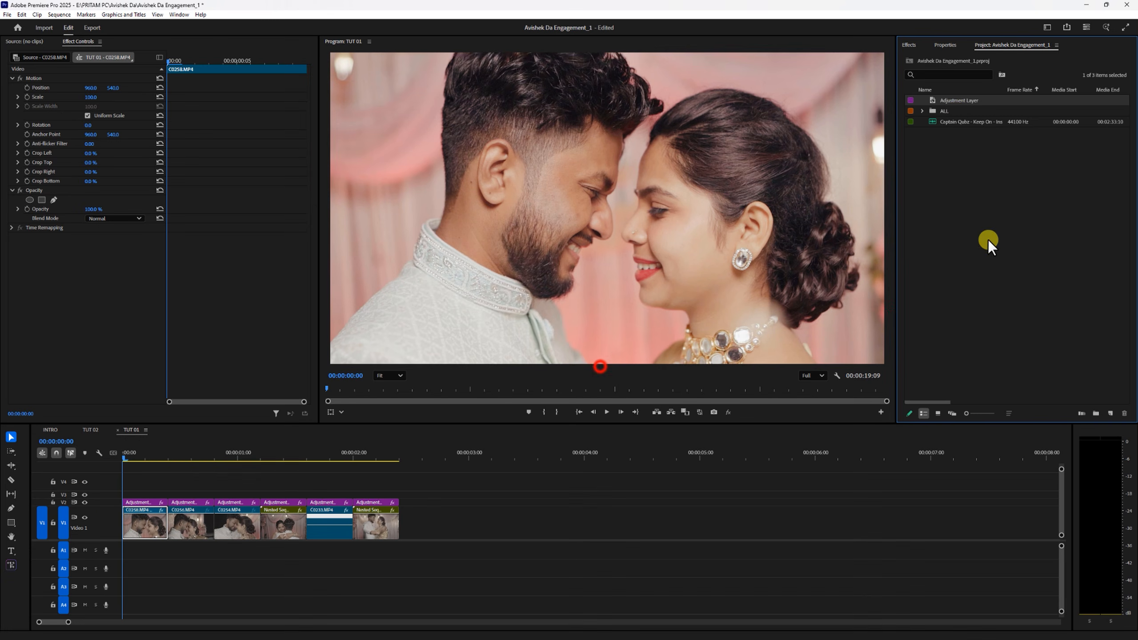
{"action": "left_click_drag", "start_coordinate": [950, 100], "coordinate": [133, 495]}
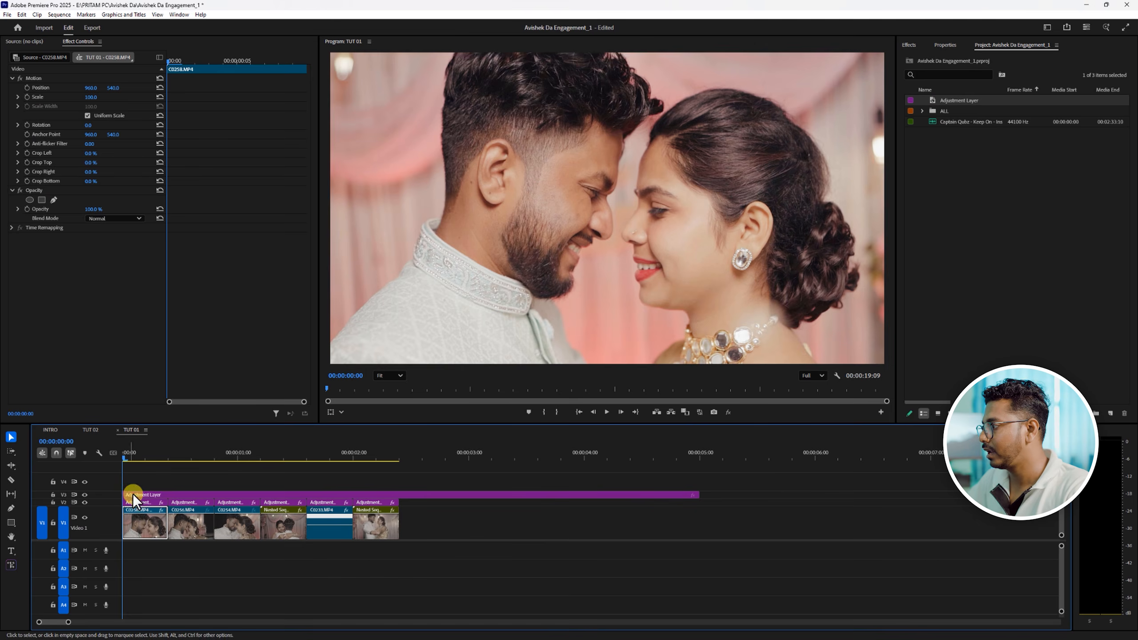
- Trim the V3 adjustment layer to end with the last clip and apply the Crop video effect to it
{"action": "left_click_drag", "start_coordinate": [701, 494], "coordinate": [398, 496]}
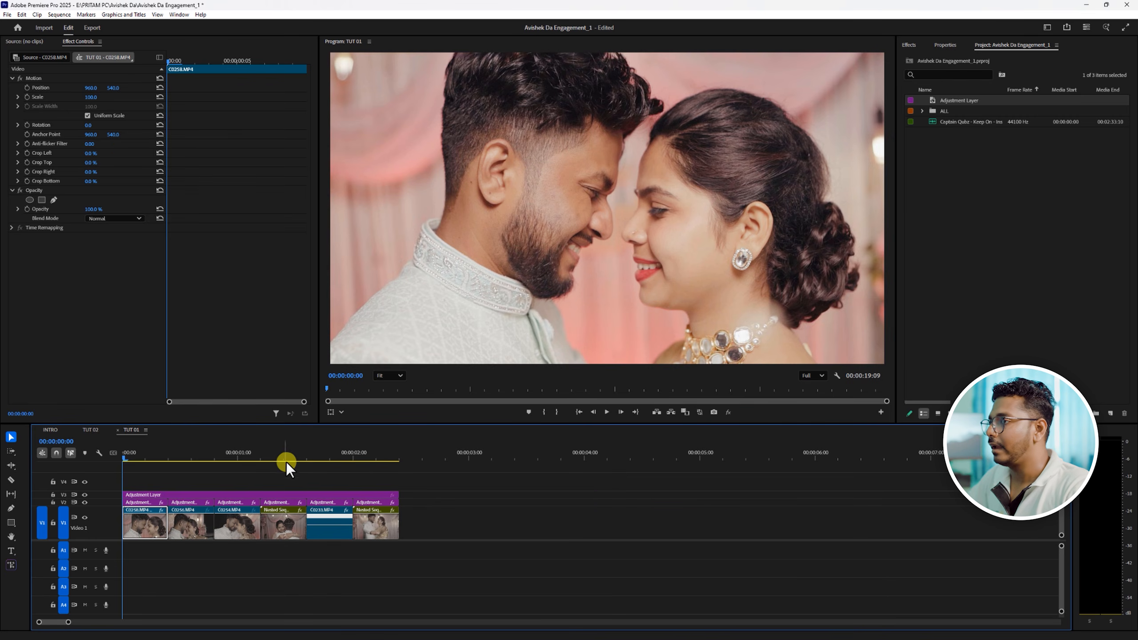
{"action": "left_click", "coordinate": [228, 495]}
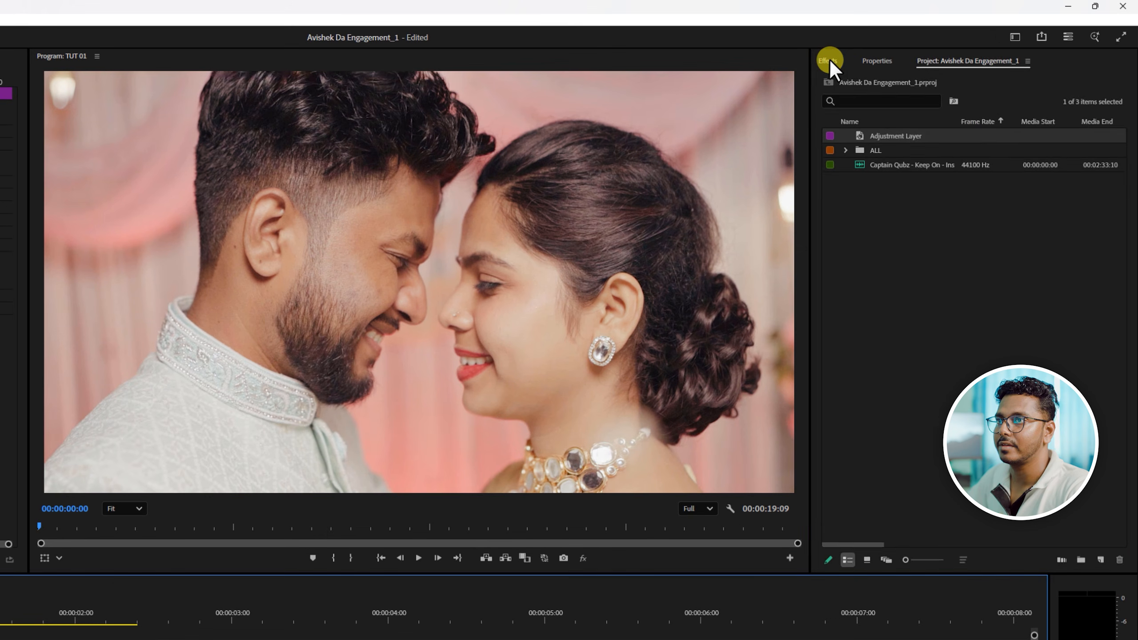
{"action": "left_click", "coordinate": [902, 46]}
{"action": "left_click", "coordinate": [849, 85]}
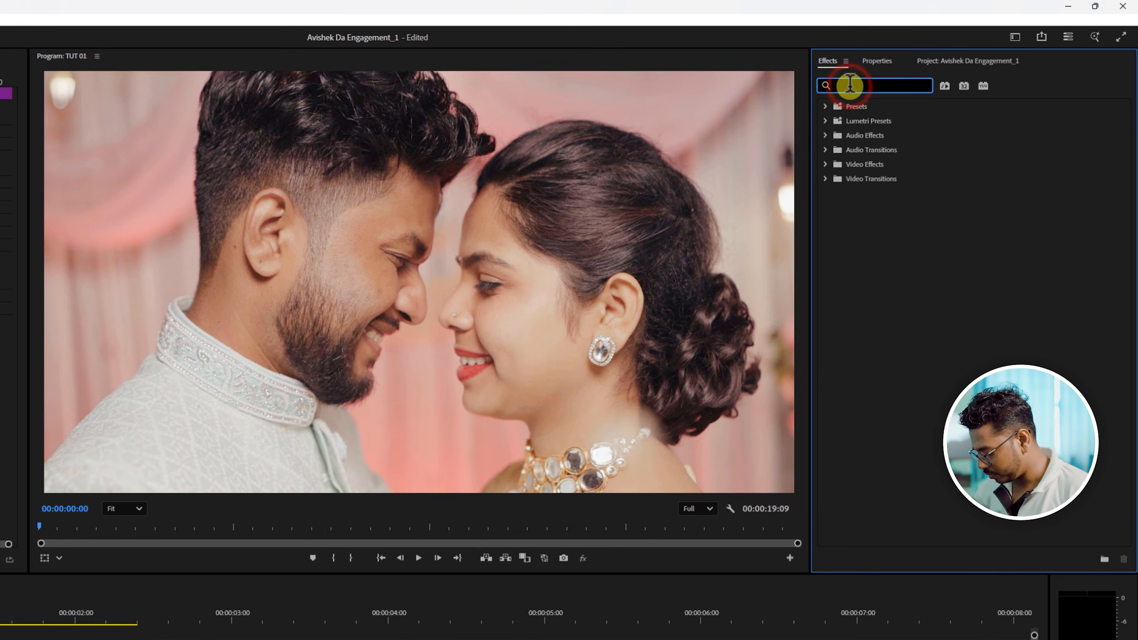
{"action": "type", "text": "crop"}
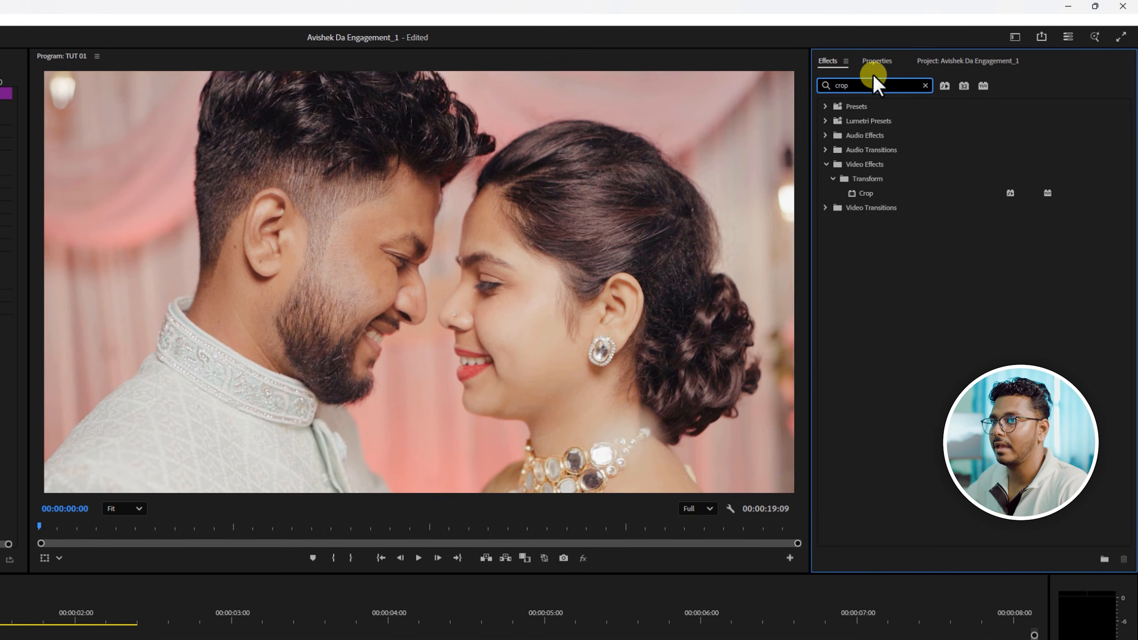
{"action": "left_click_drag", "start_coordinate": [867, 192], "coordinate": [198, 550]}
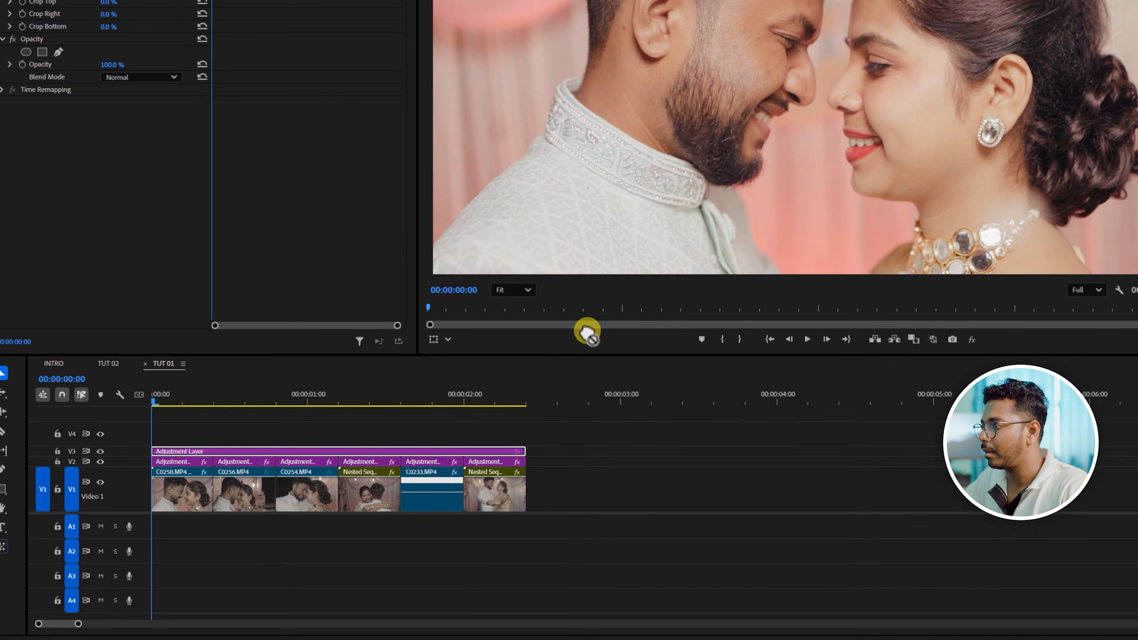
{"action": "left_click_drag", "start_coordinate": [586, 331], "coordinate": [339, 444]}
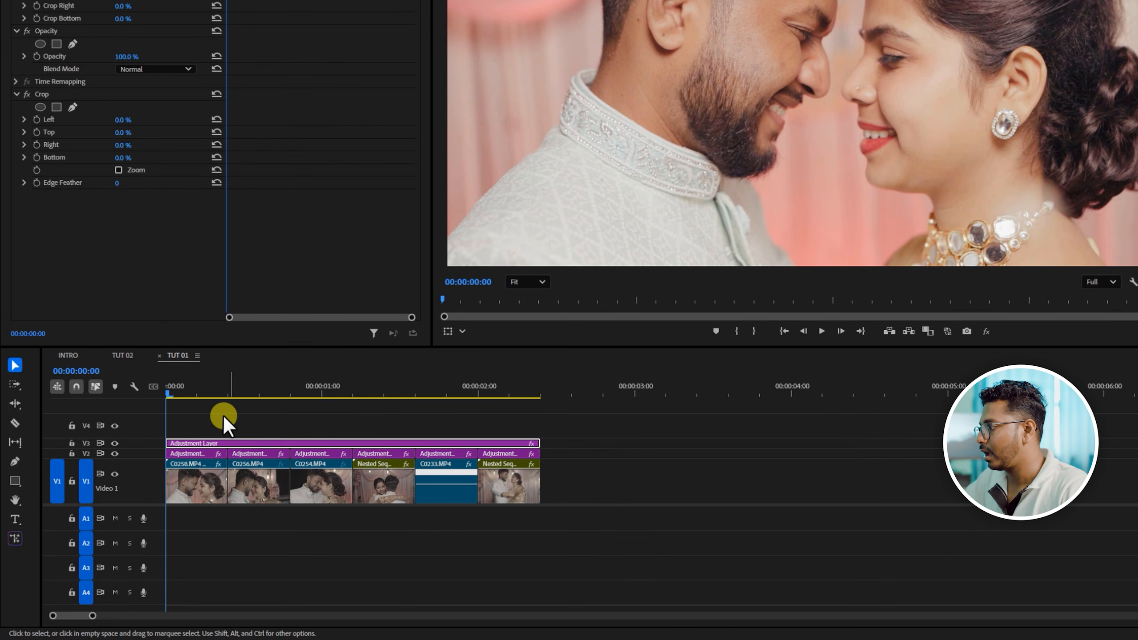
- Expand the V3 track and adjust its height to a moderate size so the adjustment layer is easier to see
{"action": "double_click", "coordinate": [150, 441]}
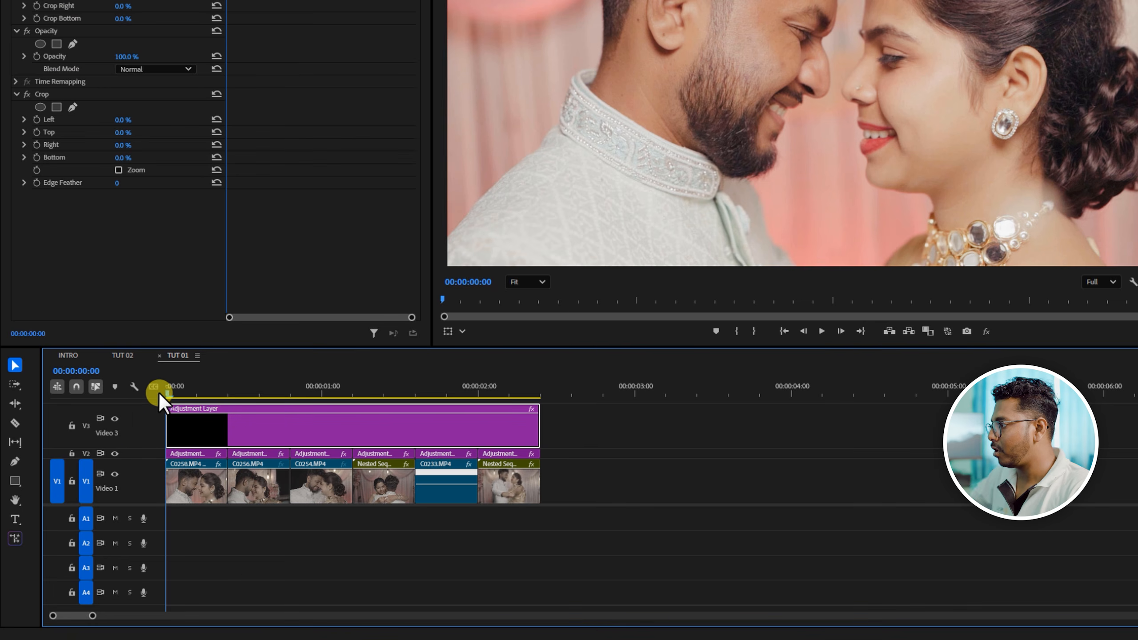
{"action": "key", "text": "alt"}
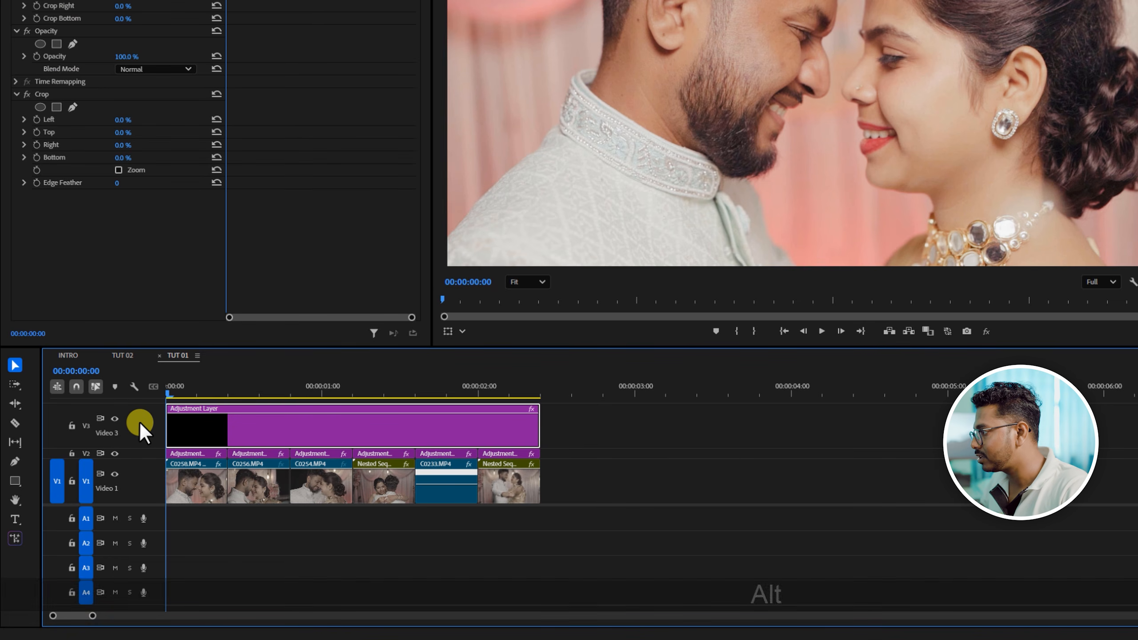
{"action": "scroll", "coordinate": [143, 416], "scroll_direction": "down", "scroll_amount": 5}
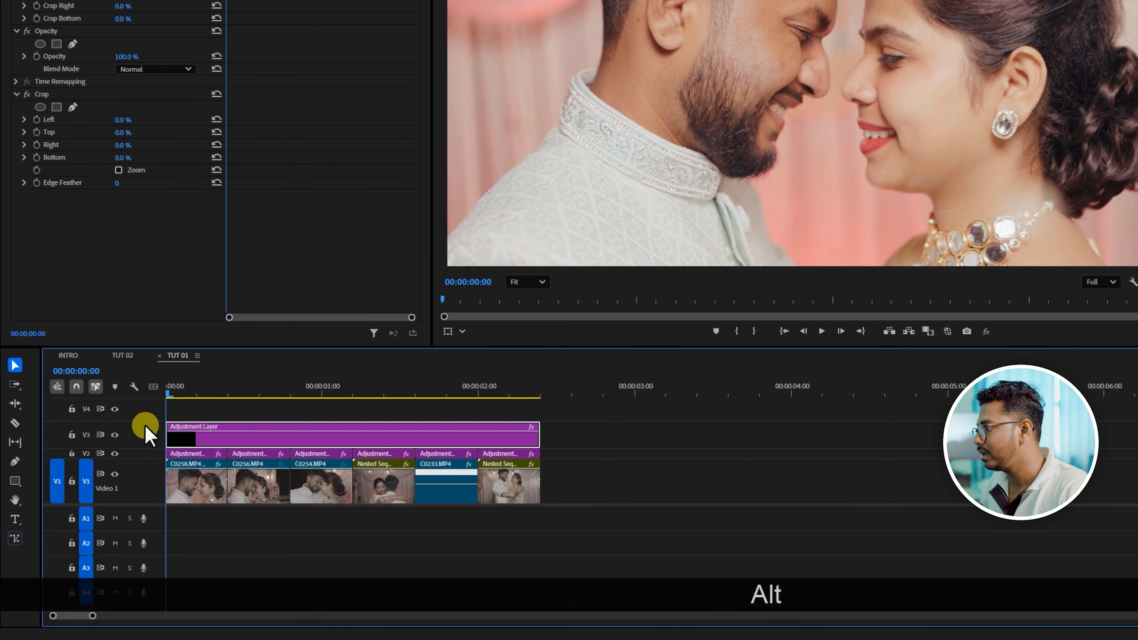
{"action": "scroll", "coordinate": [145, 432], "scroll_direction": "up", "scroll_amount": 1}
{"action": "scroll", "coordinate": [145, 432], "scroll_direction": "down", "scroll_amount": 1}
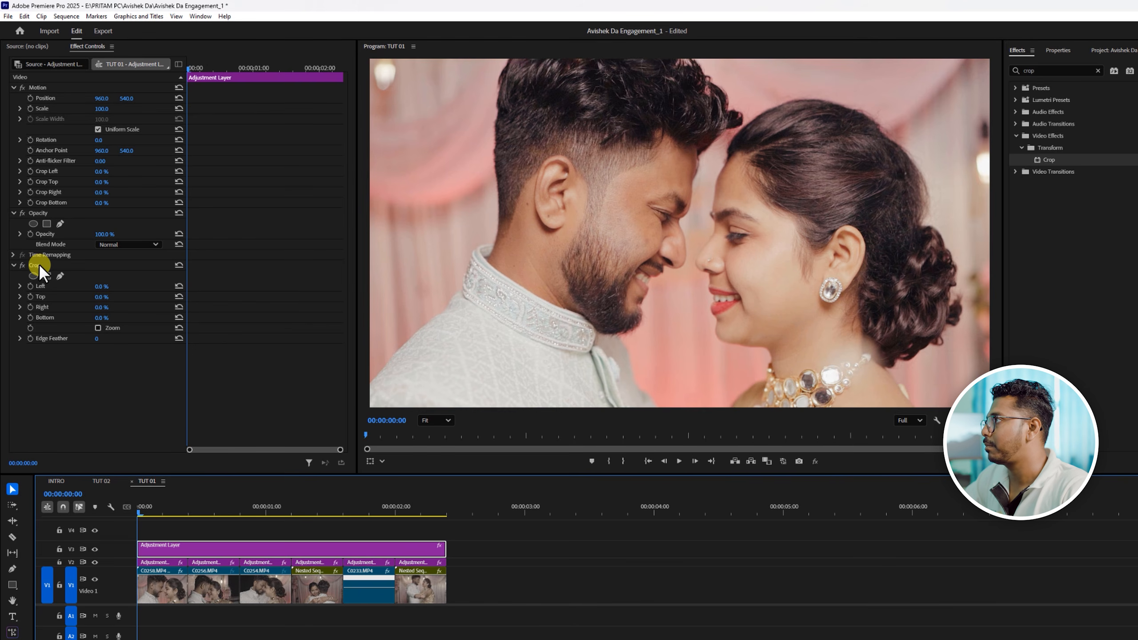
- Widen the property area of the effect settings and place the playhead at 00:00:01:03
{"action": "left_click", "coordinate": [197, 16]}
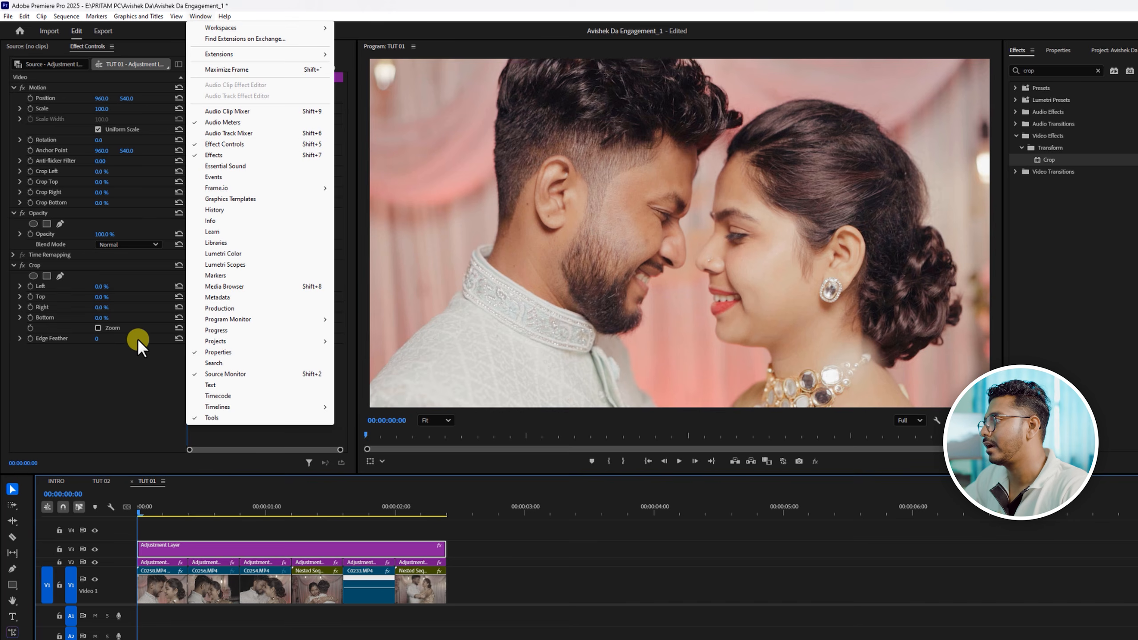
{"action": "left_click", "coordinate": [134, 400]}
{"action": "left_click_drag", "start_coordinate": [137, 393], "coordinate": [254, 510]}
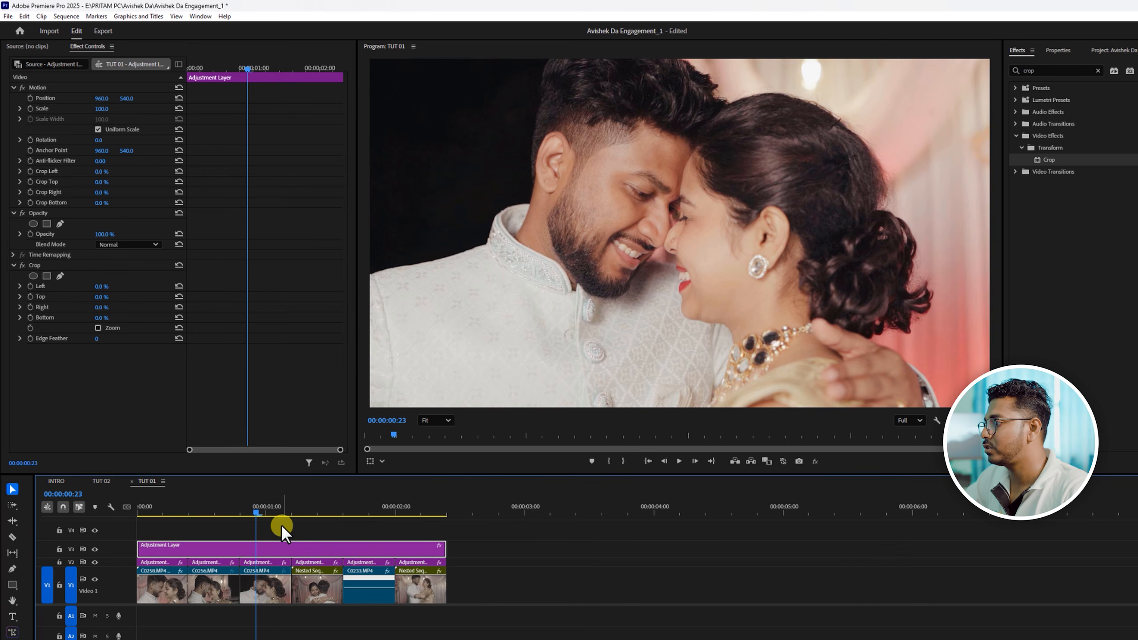
{"action": "left_click_drag", "start_coordinate": [258, 511], "coordinate": [260, 512]}
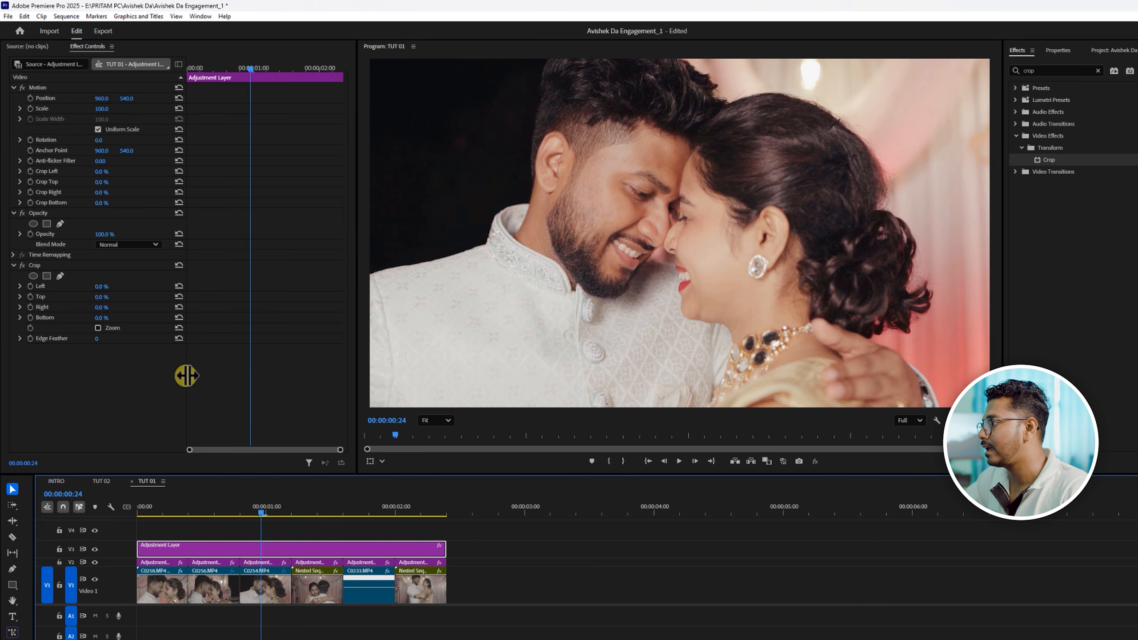
{"action": "left_click_drag", "start_coordinate": [183, 376], "coordinate": [206, 384]}
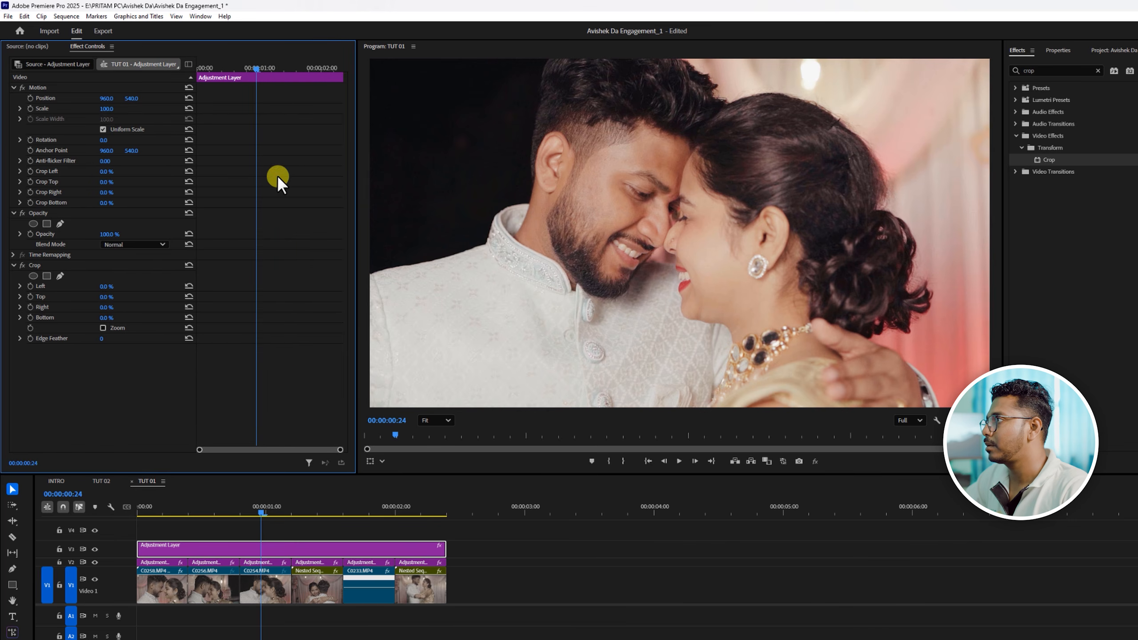
{"action": "left_click_drag", "start_coordinate": [256, 68], "coordinate": [270, 87]}
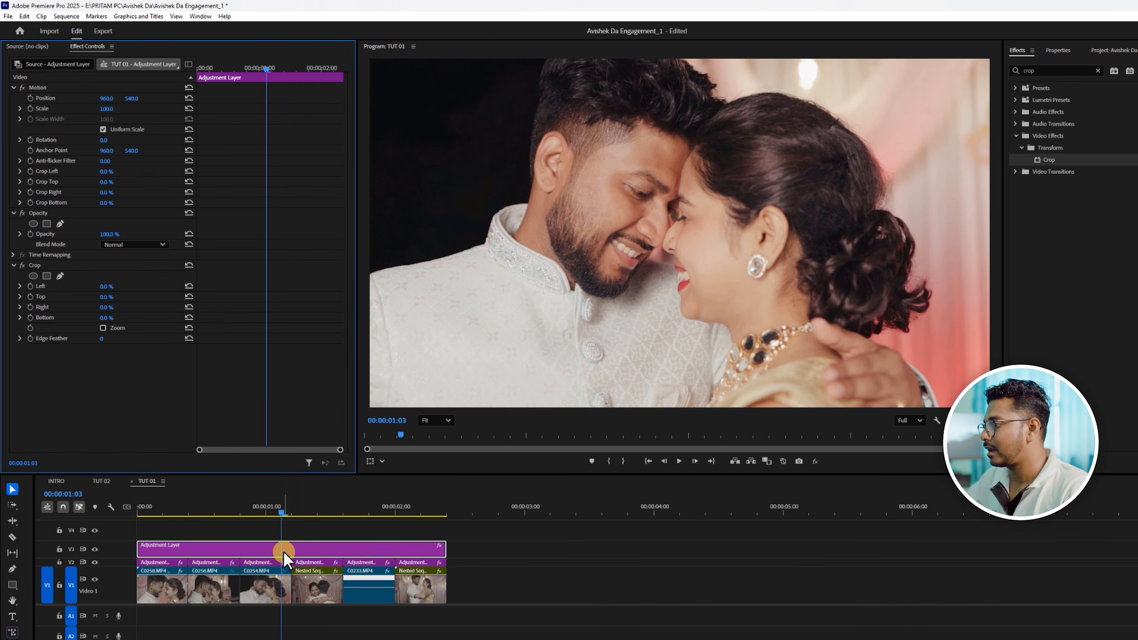
- Enable keyframing for the Crop effect's Top and Bottom at 00:00:01:03 and set both values to 50%
{"action": "left_click", "coordinate": [36, 265]}
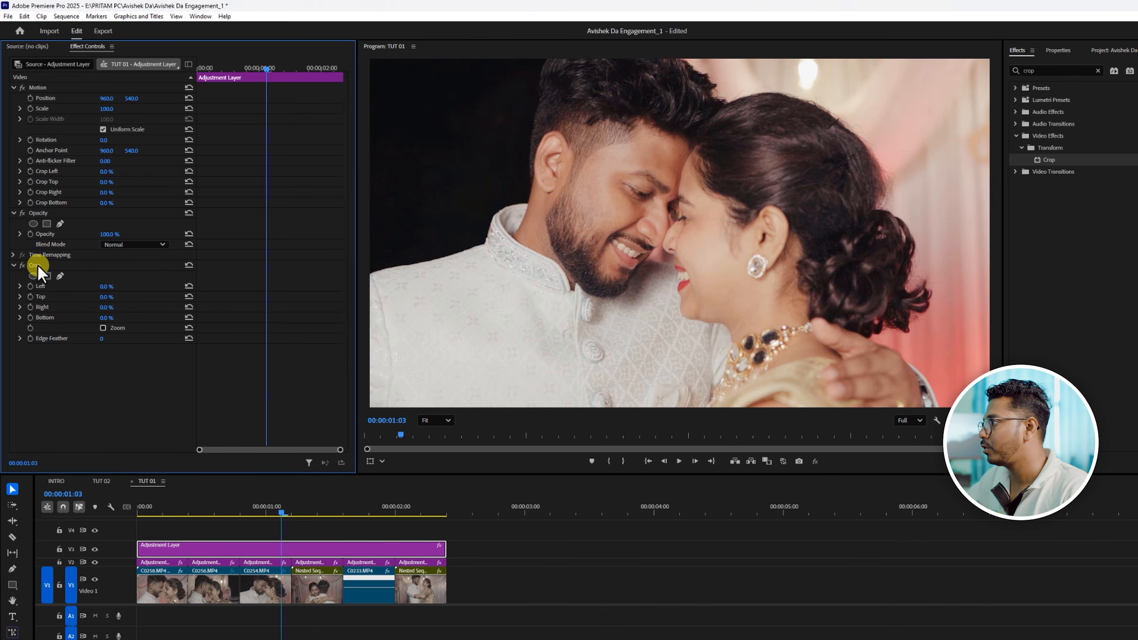
{"action": "left_click", "coordinate": [29, 297]}
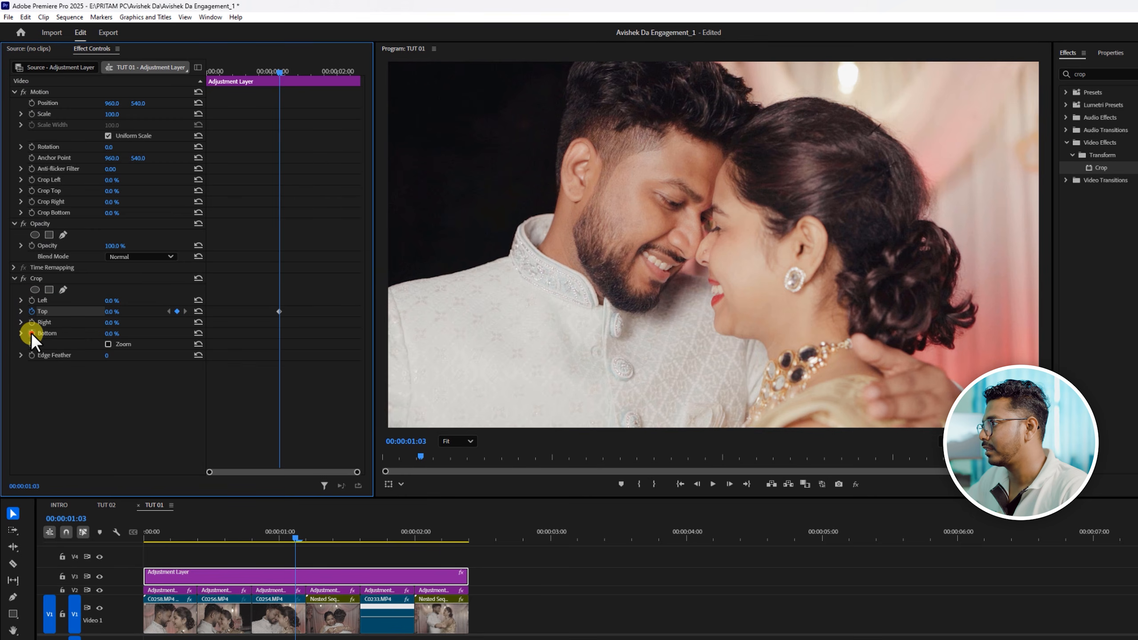
{"action": "left_click", "coordinate": [31, 333]}
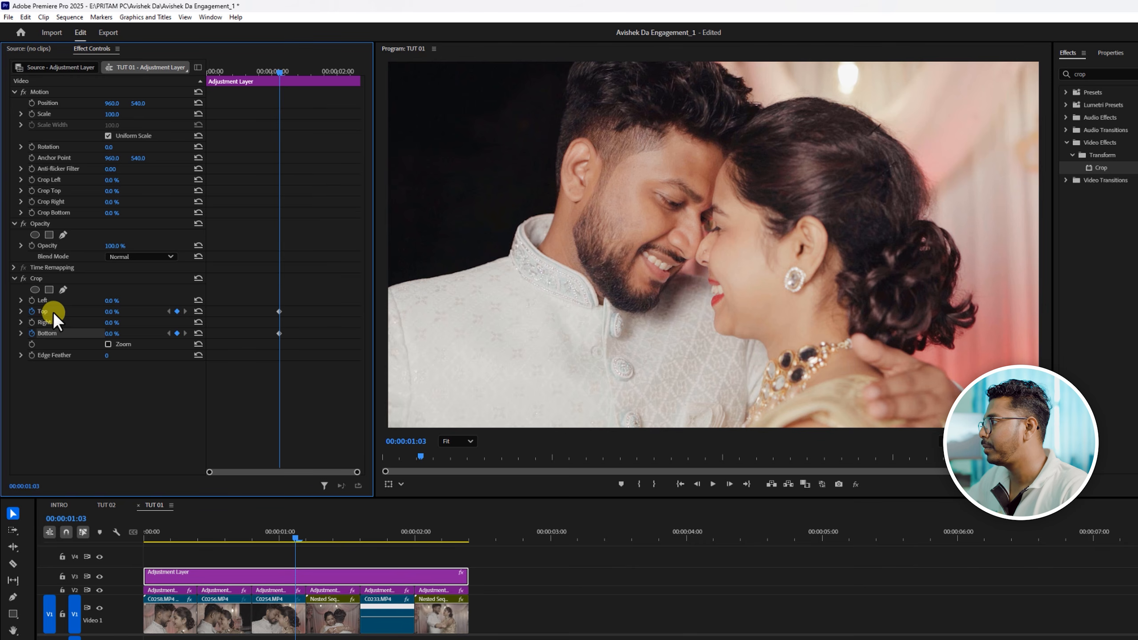
{"action": "left_click", "coordinate": [117, 311]}
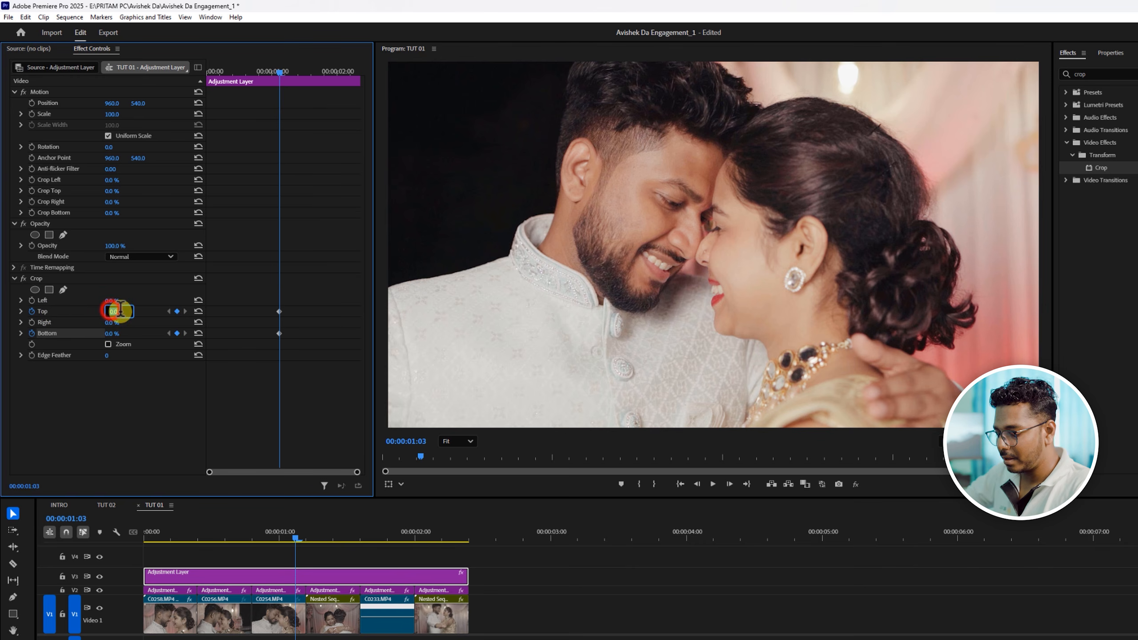
{"action": "type", "text": "50"}
{"action": "left_click", "coordinate": [128, 391]}
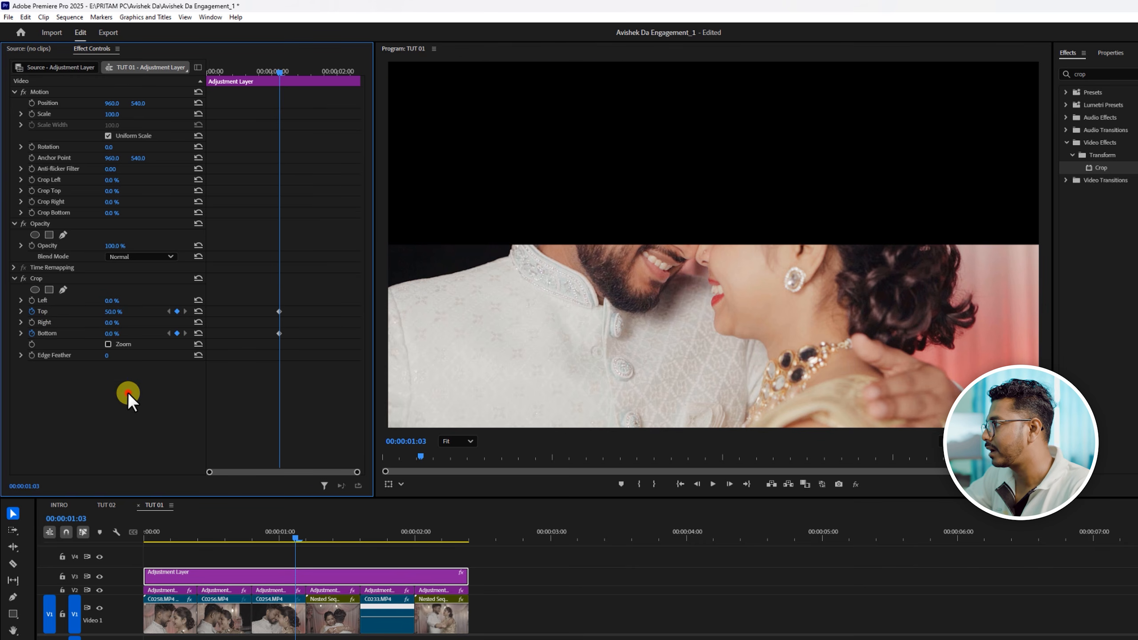
{"action": "left_click", "coordinate": [112, 333]}
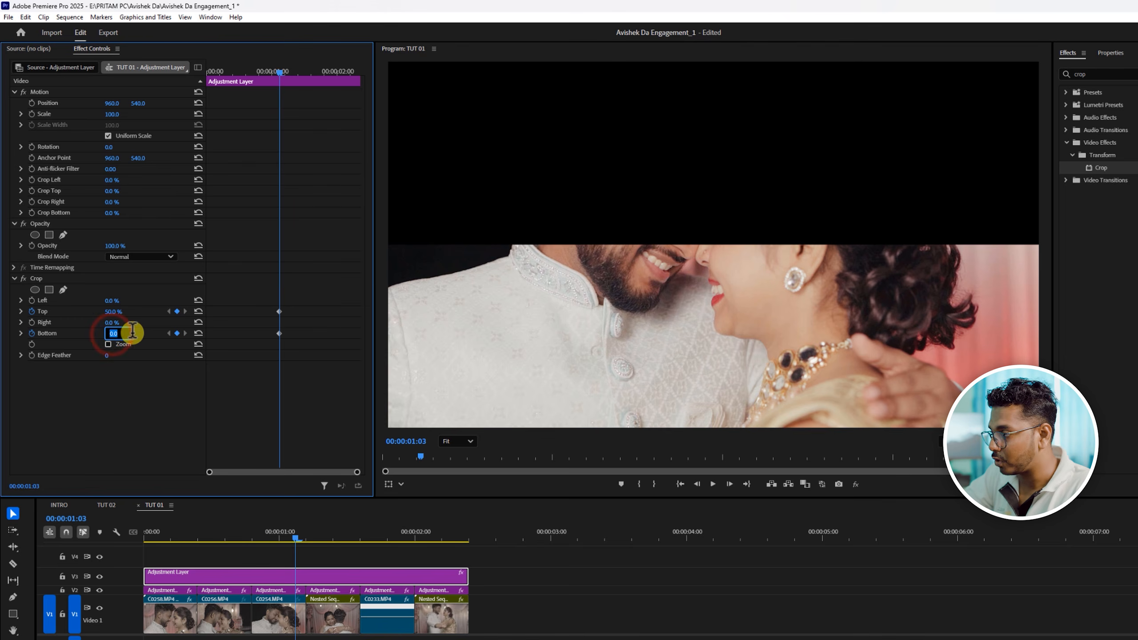
{"action": "type", "text": "50"}
{"action": "left_click", "coordinate": [125, 389]}
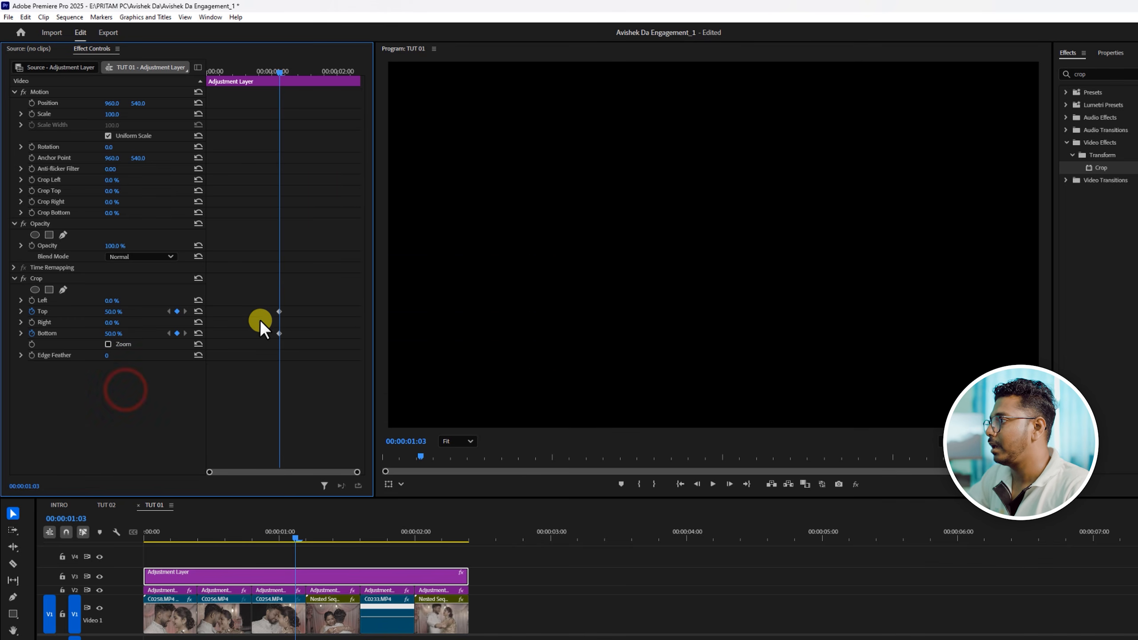
- Move the 50% Top and Bottom keyframes to the layer's start and reset both values to 0% at 00:00:01:03
{"action": "left_click_drag", "start_coordinate": [304, 288], "coordinate": [267, 370]}
{"action": "left_click_drag", "start_coordinate": [278, 332], "coordinate": [169, 343]}
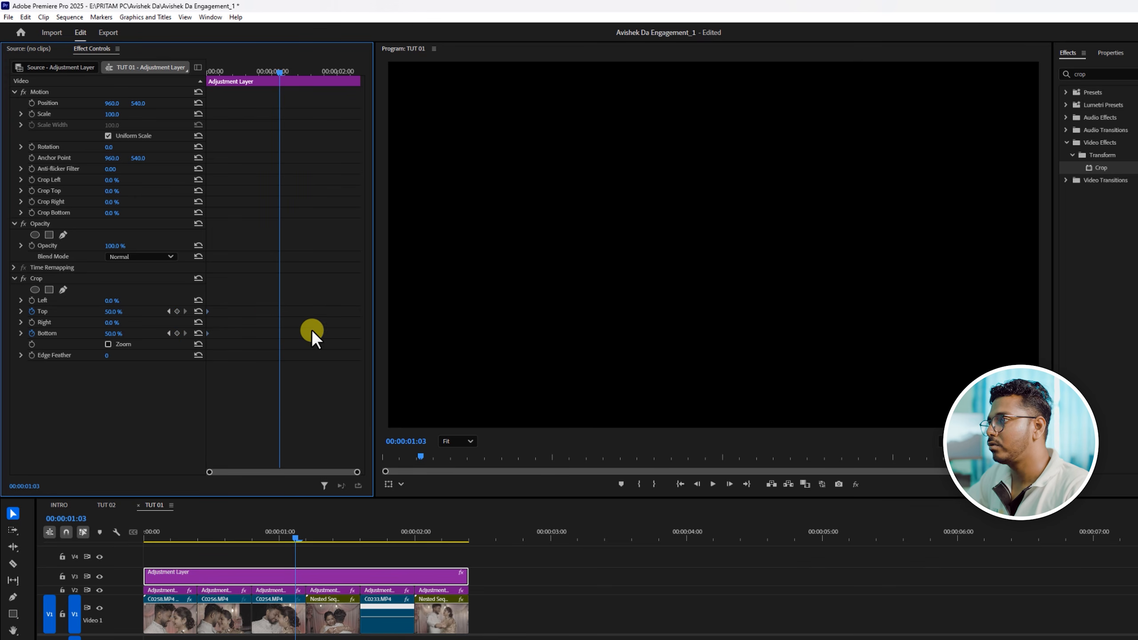
{"action": "left_click", "coordinate": [197, 310]}
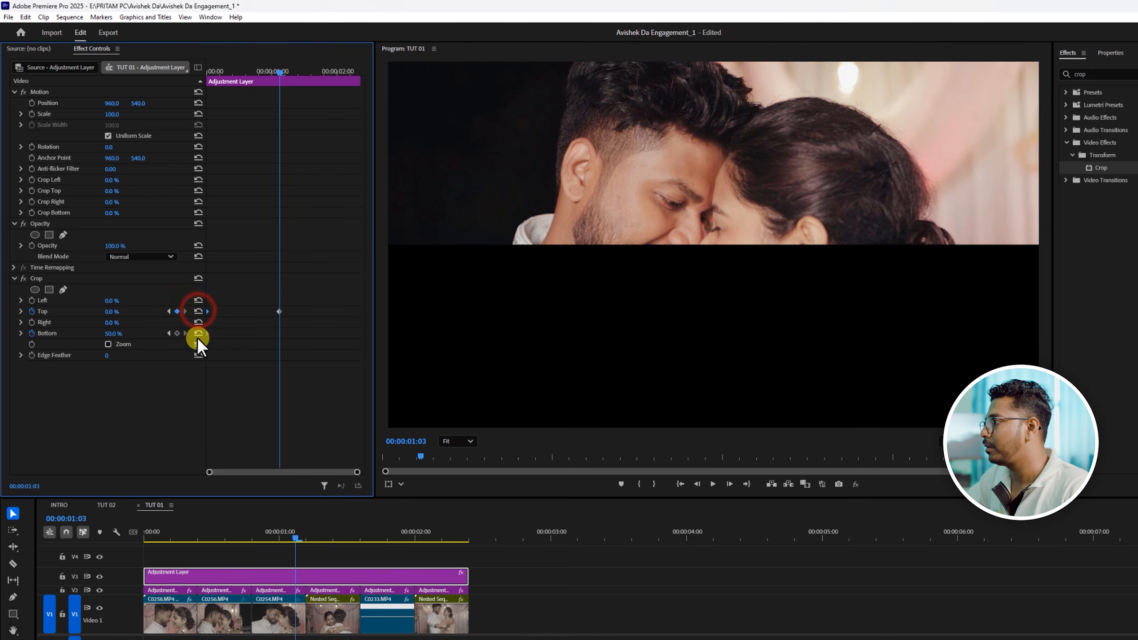
{"action": "left_click", "coordinate": [197, 333]}
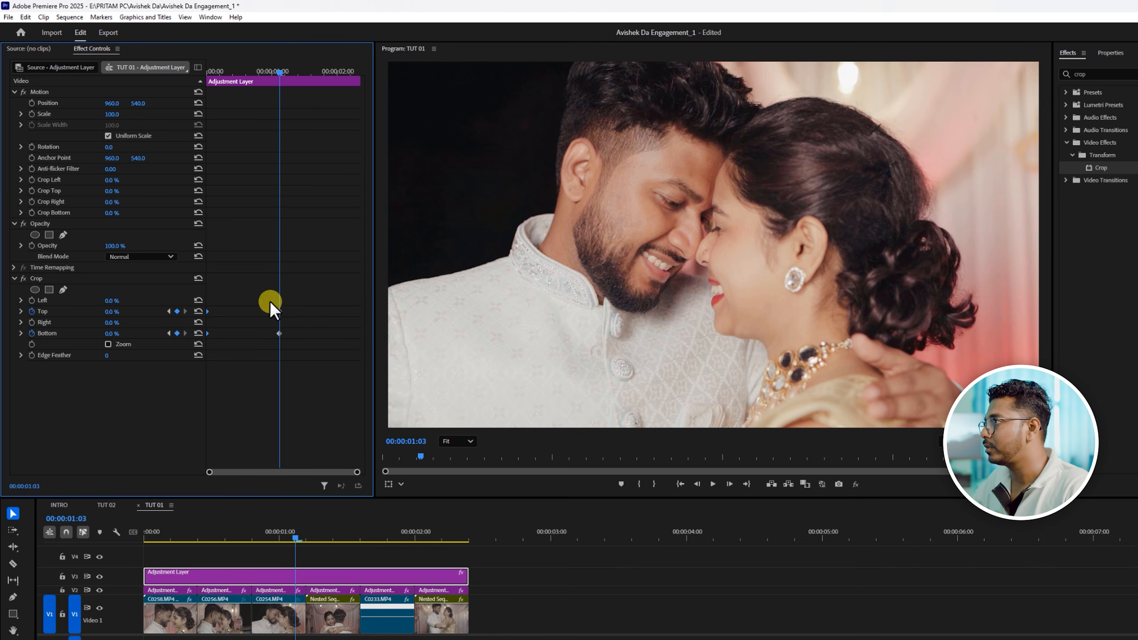
- Play the sequence from 00:00:00:00 twice to review the crop opening animation
{"action": "left_click_drag", "start_coordinate": [279, 71], "coordinate": [216, 72]}
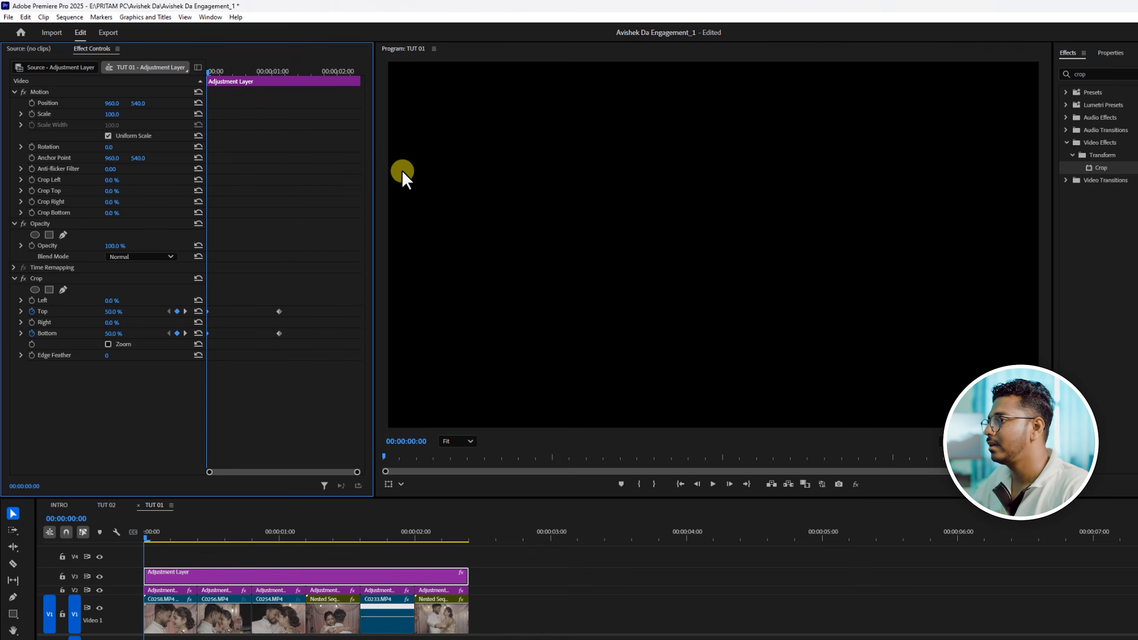
{"action": "key", "text": "space"}
{"action": "key", "text": "space"}
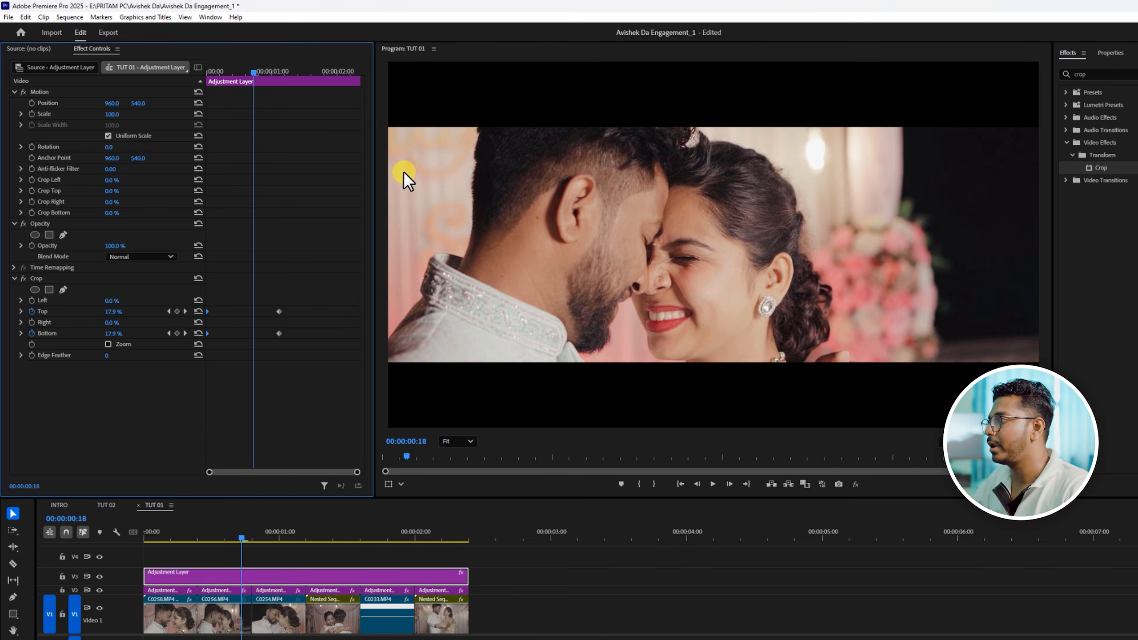
{"action": "left_click", "coordinate": [317, 287]}
{"action": "left_click_drag", "start_coordinate": [218, 525], "coordinate": [101, 538]}
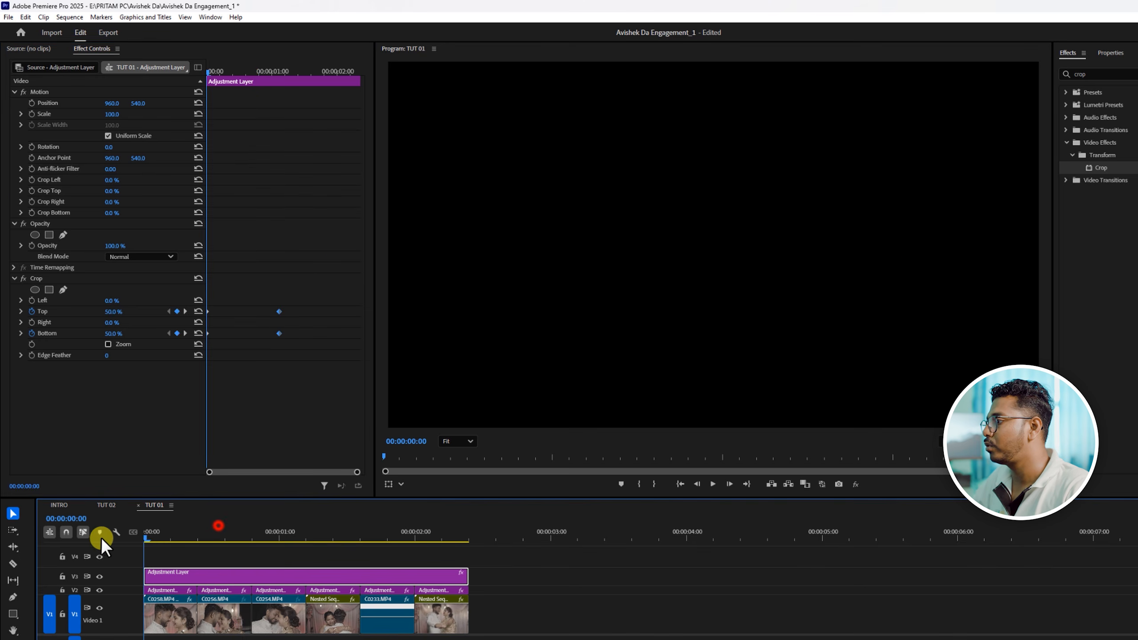
{"action": "key", "text": "space"}
{"action": "key", "text": "space"}
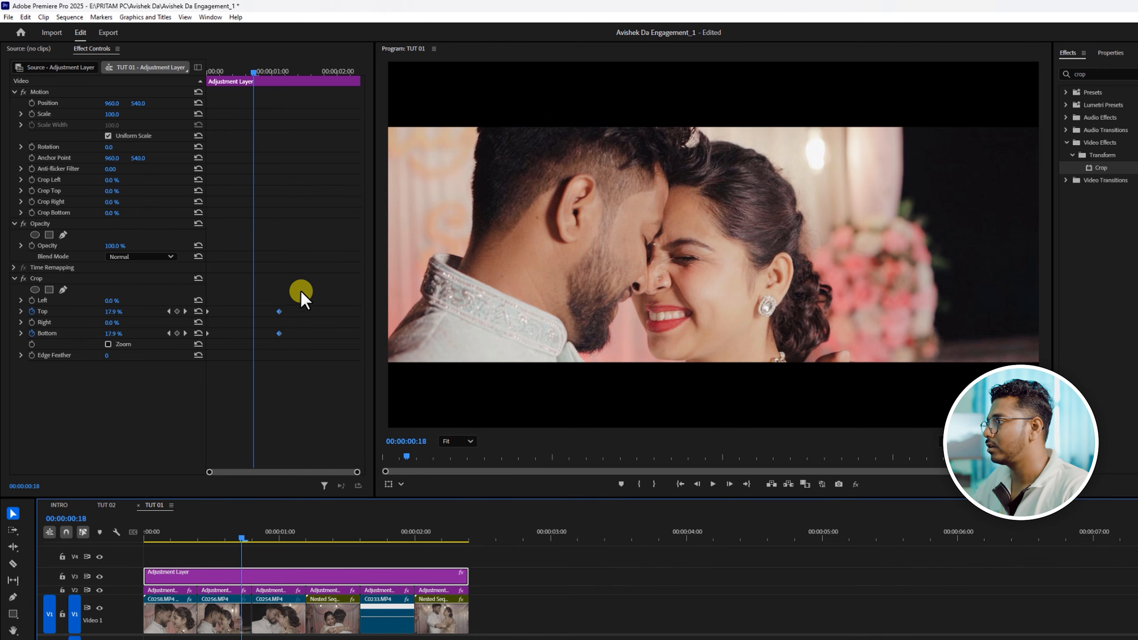
- Move the ending Top and Bottom keyframes to the adjustment layer's end, and play and scrub the sequence to review the crop opening
{"action": "left_click", "coordinate": [297, 292]}
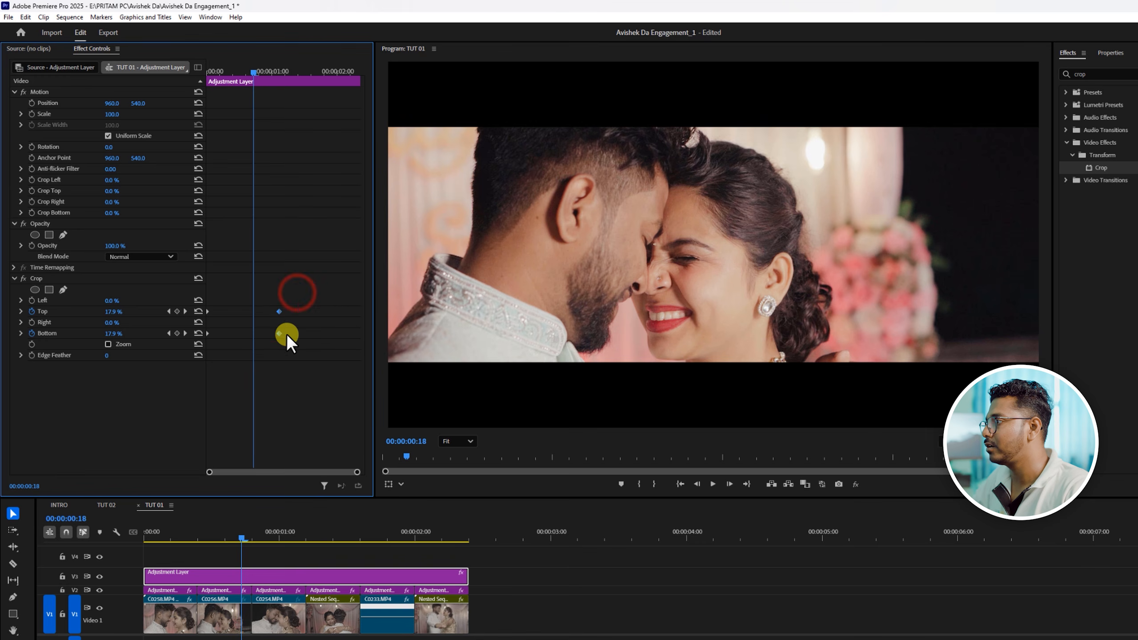
{"action": "left_click_drag", "start_coordinate": [286, 334], "coordinate": [363, 336]}
{"action": "left_click_drag", "start_coordinate": [265, 533], "coordinate": [124, 542]}
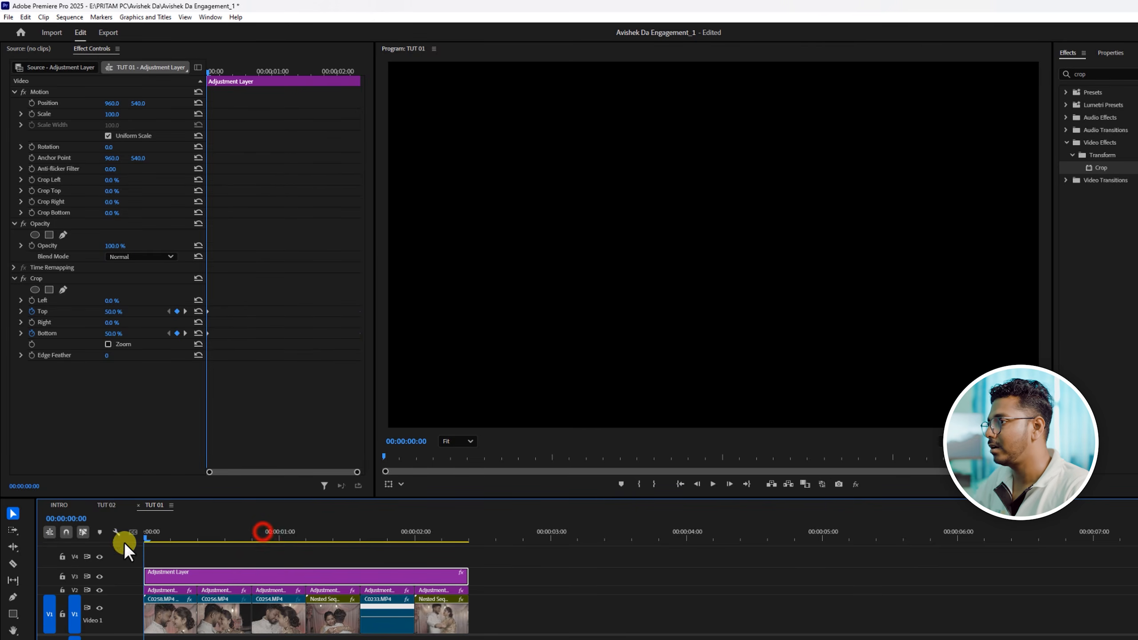
{"action": "key", "text": "space"}
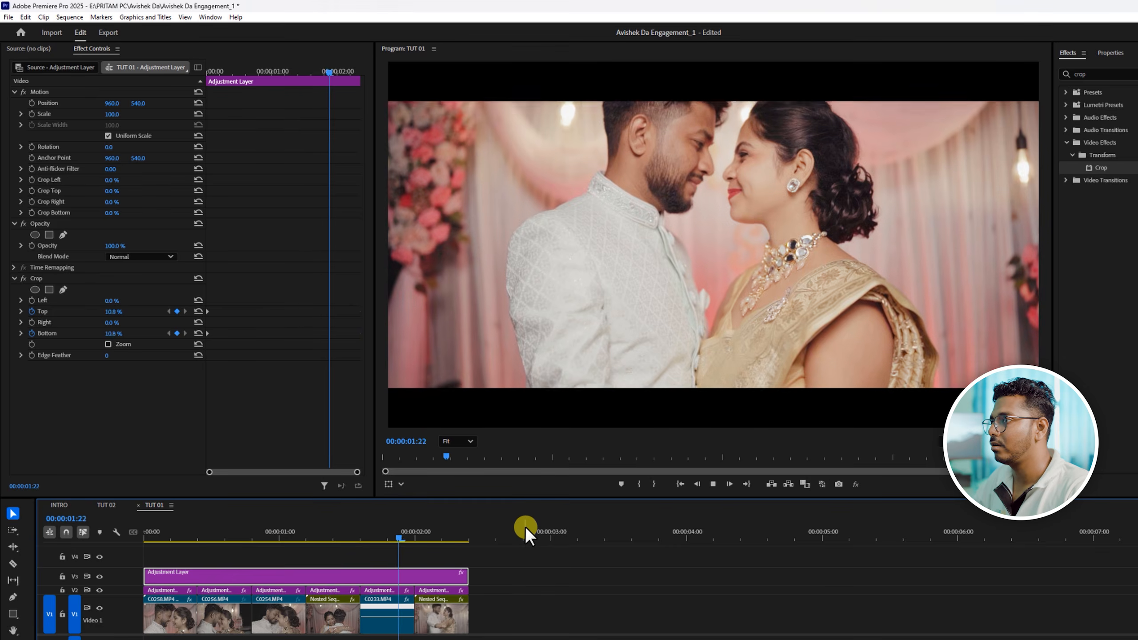
{"action": "left_click_drag", "start_coordinate": [394, 523], "coordinate": [3, 555]}
{"action": "key", "text": "space"}
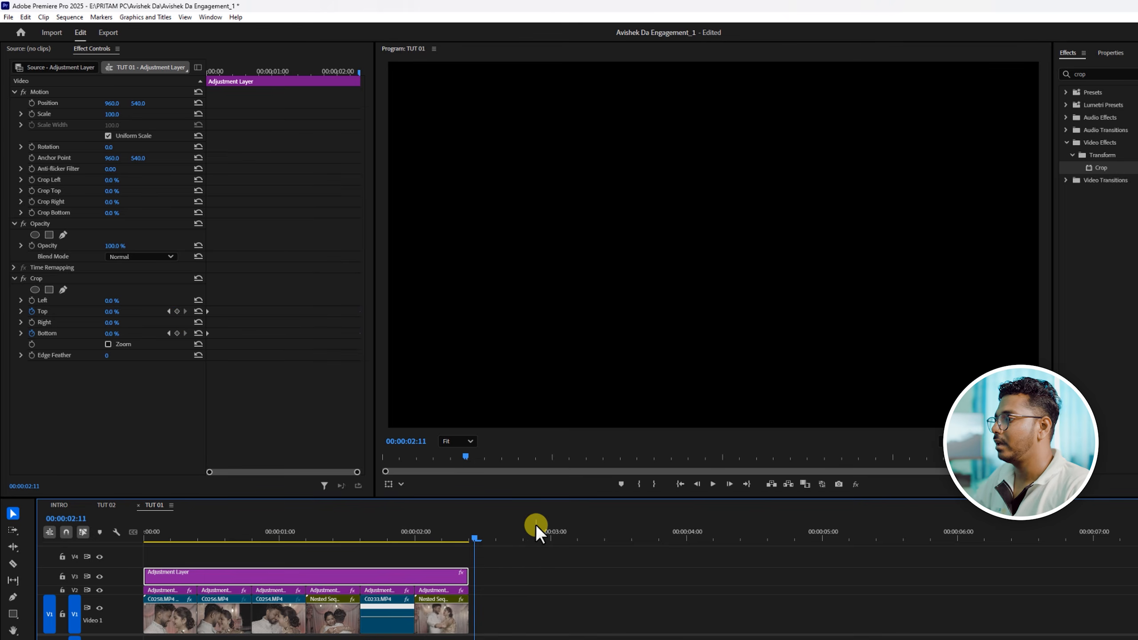
{"action": "left_click_drag", "start_coordinate": [457, 536], "coordinate": [233, 546]}
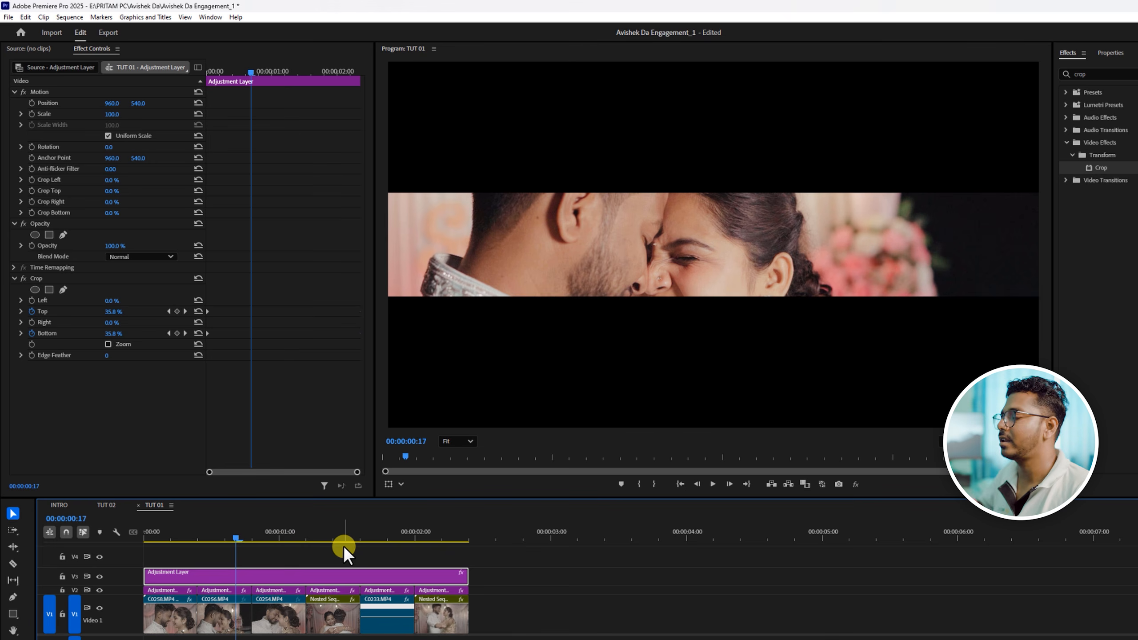
{"action": "left_click_drag", "start_coordinate": [251, 529], "coordinate": [333, 573]}
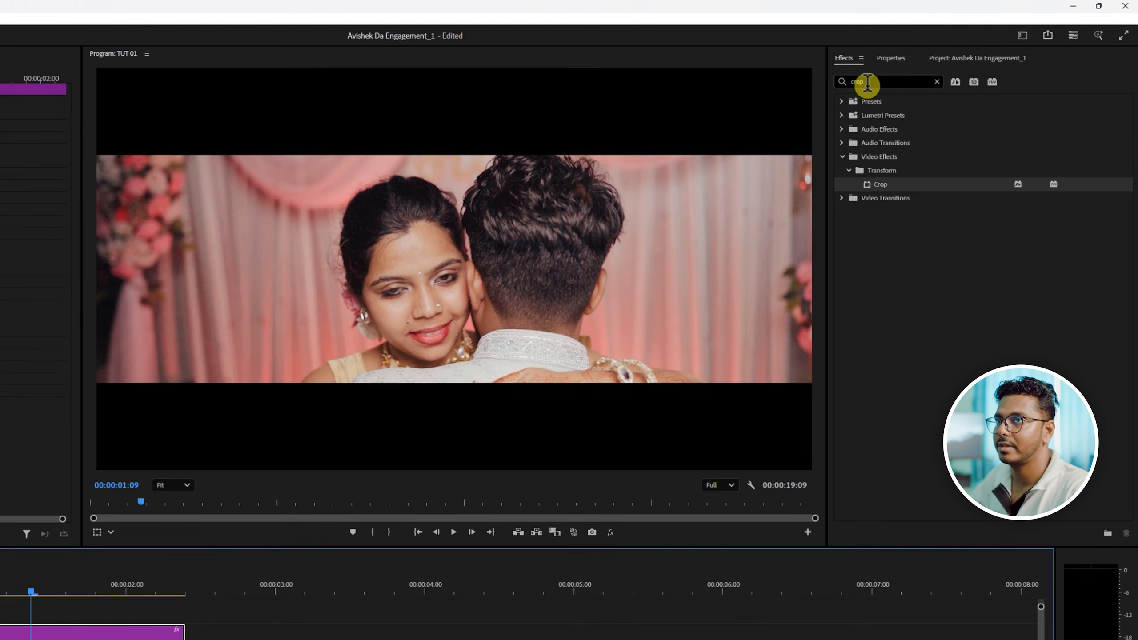
- Apply the Lens Distortion effect to the adjustment layer on V3 and set its Curvature to -15
{"action": "double_click", "coordinate": [1091, 73]}
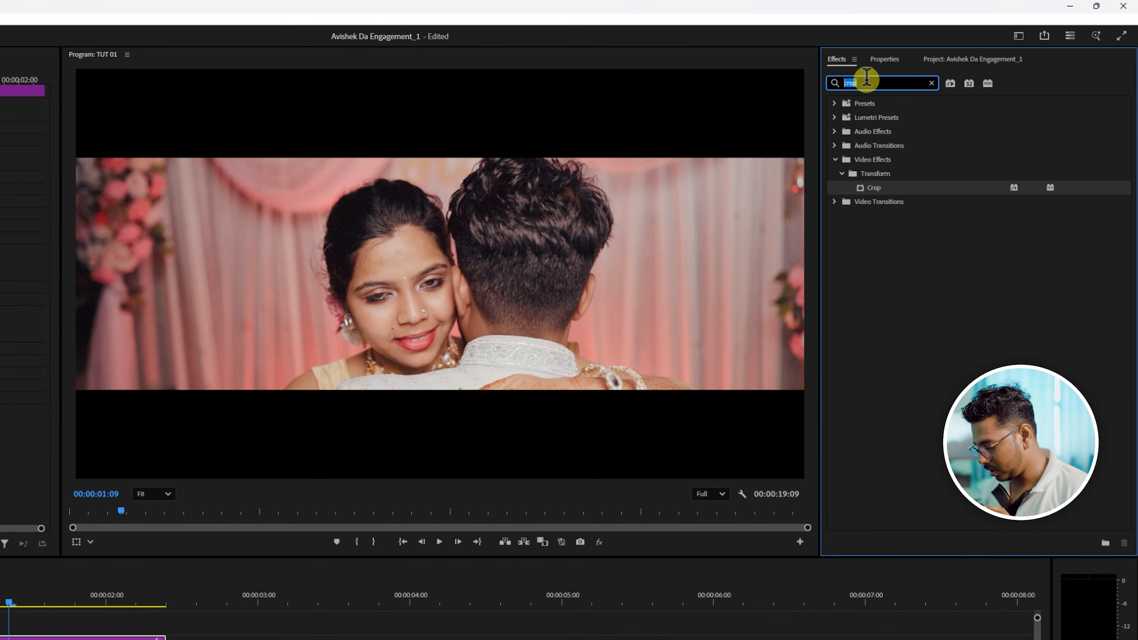
{"action": "type", "text": "lens"}
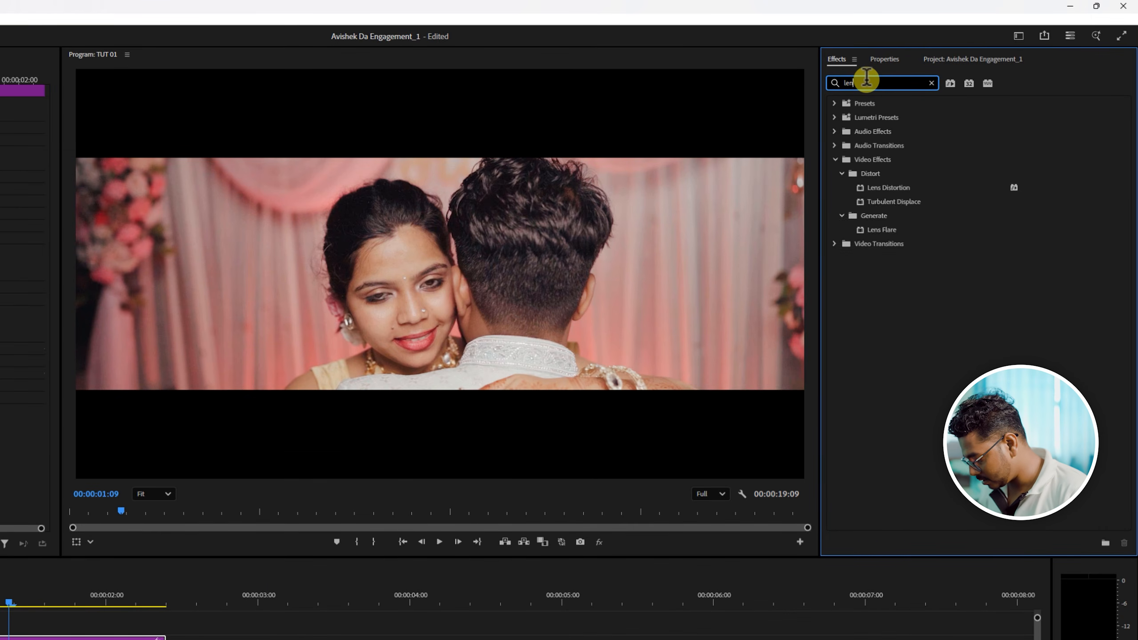
{"action": "left_click_drag", "start_coordinate": [887, 187], "coordinate": [238, 549]}
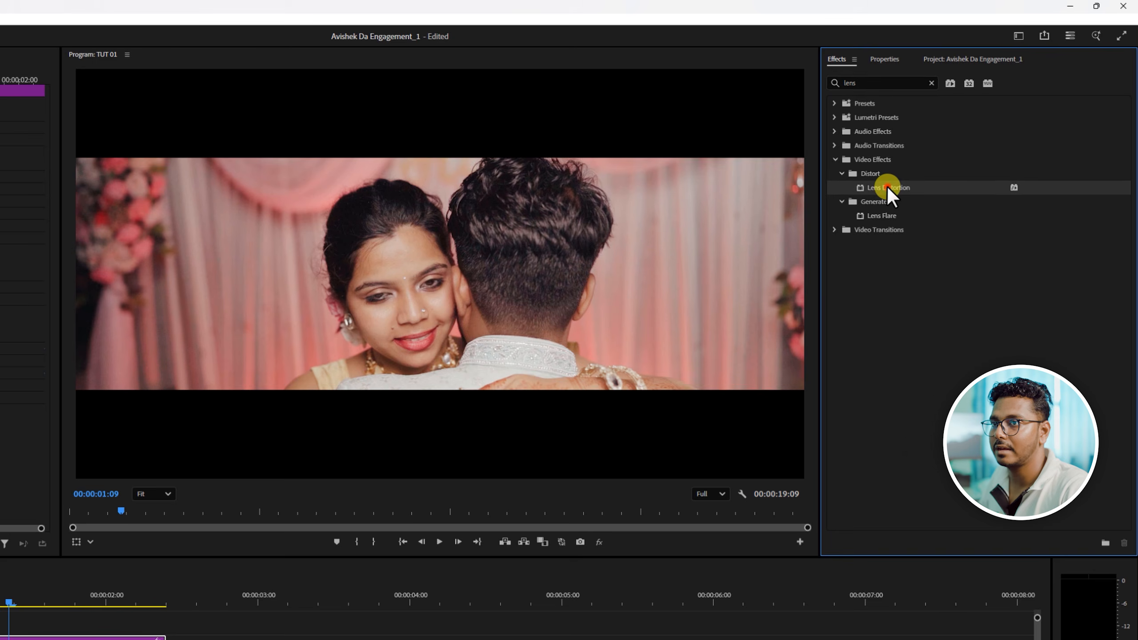
{"action": "left_click_drag", "start_coordinate": [596, 347], "coordinate": [381, 437]}
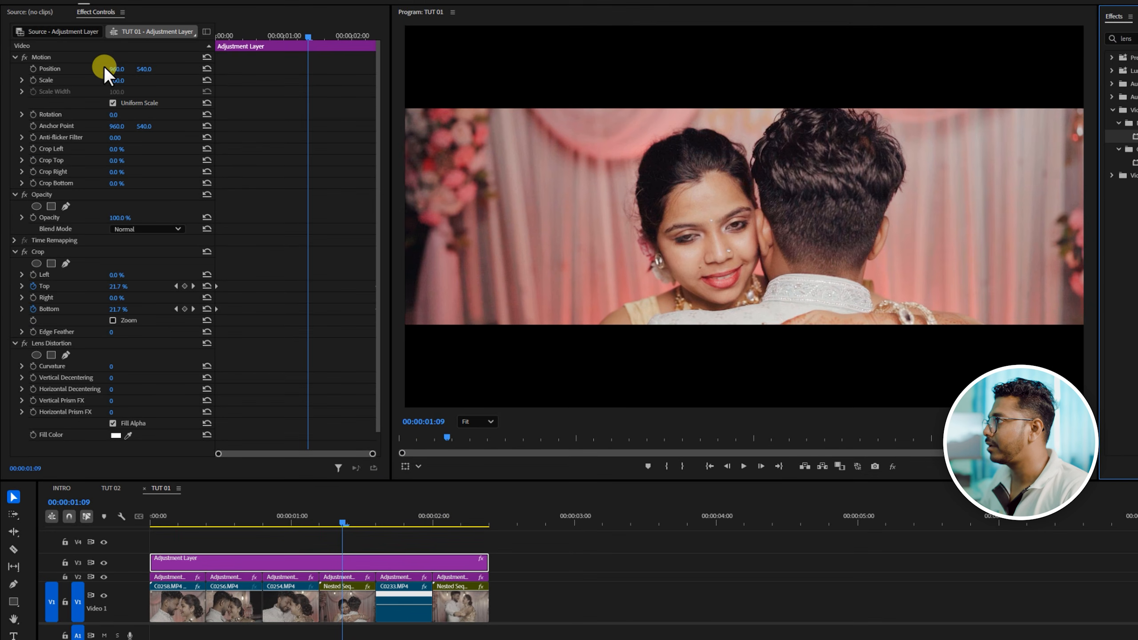
{"action": "scroll", "coordinate": [279, 379], "scroll_direction": "down", "scroll_amount": 2}
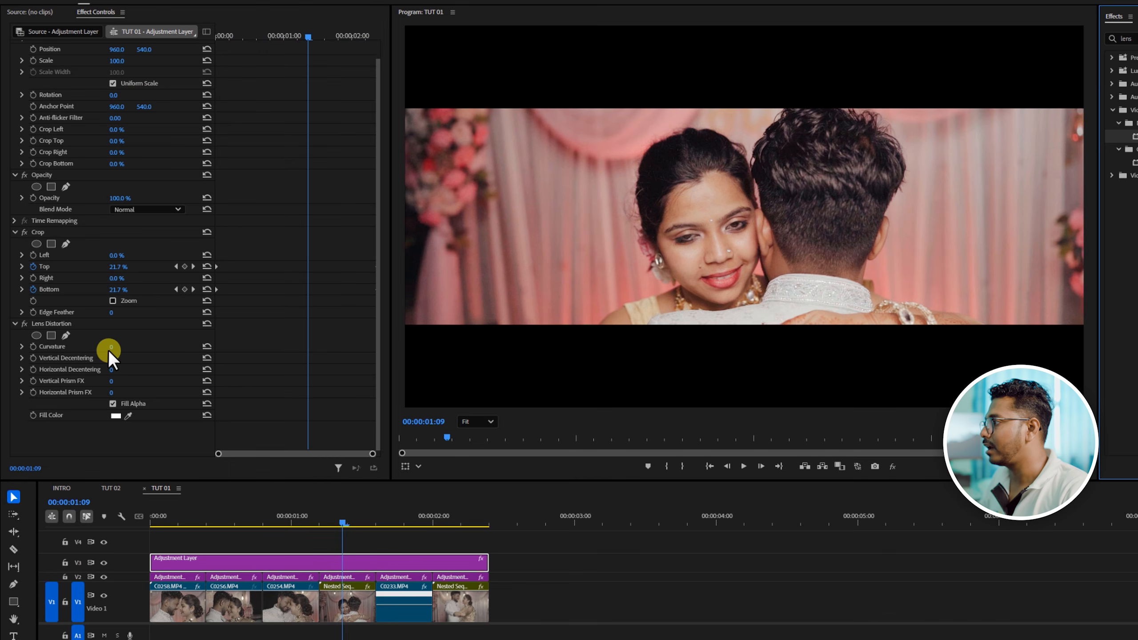
{"action": "left_click_drag", "start_coordinate": [109, 351], "coordinate": [102, 347]}
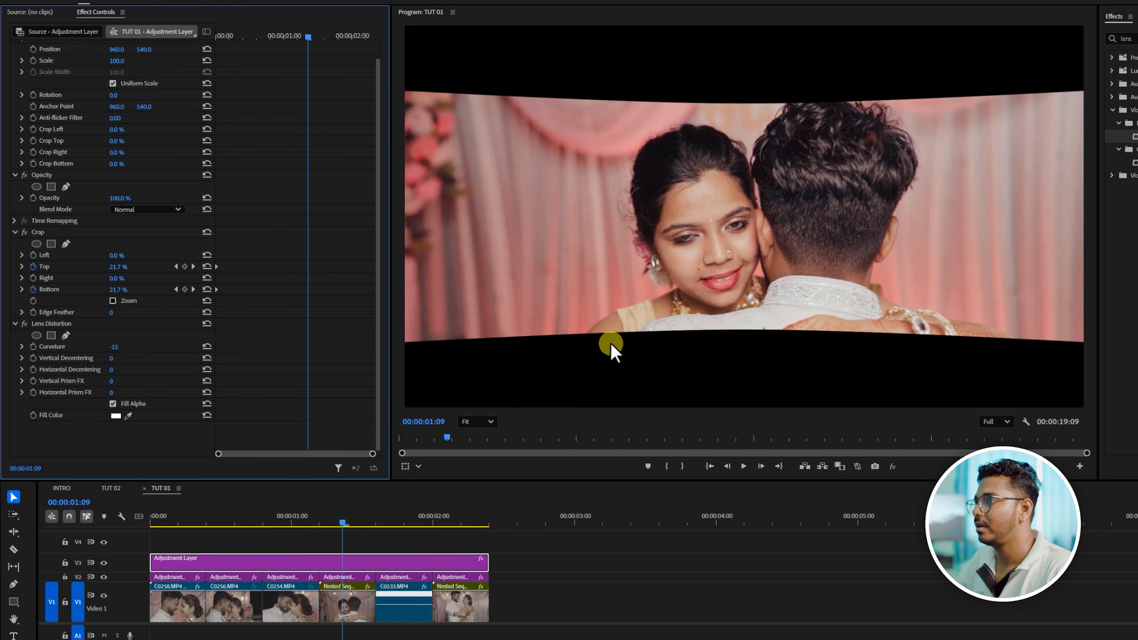
- Play the sequence and scrub back to 00:00:01:15 to review the curved crop bars
{"action": "key", "text": "space"}
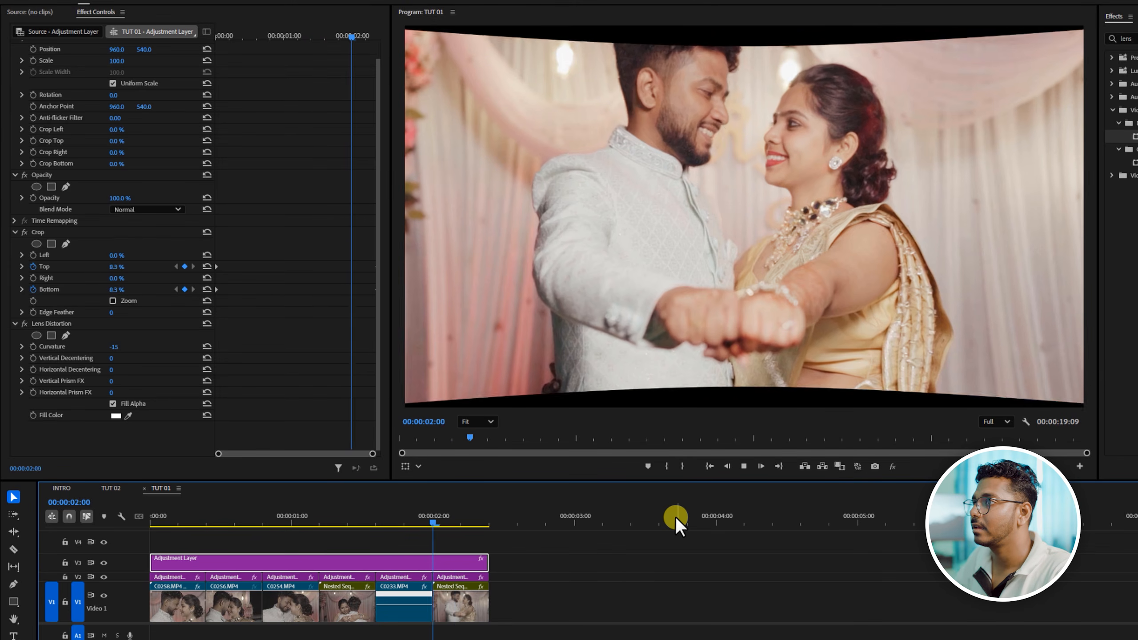
{"action": "key", "text": "space"}
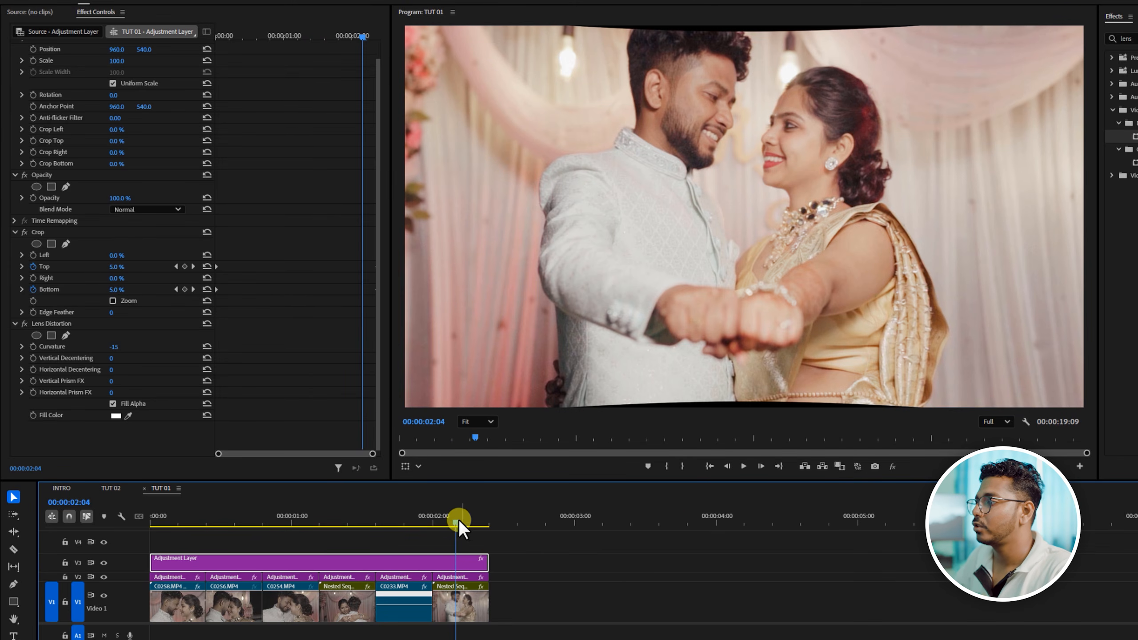
{"action": "left_click_drag", "start_coordinate": [454, 518], "coordinate": [376, 534]}
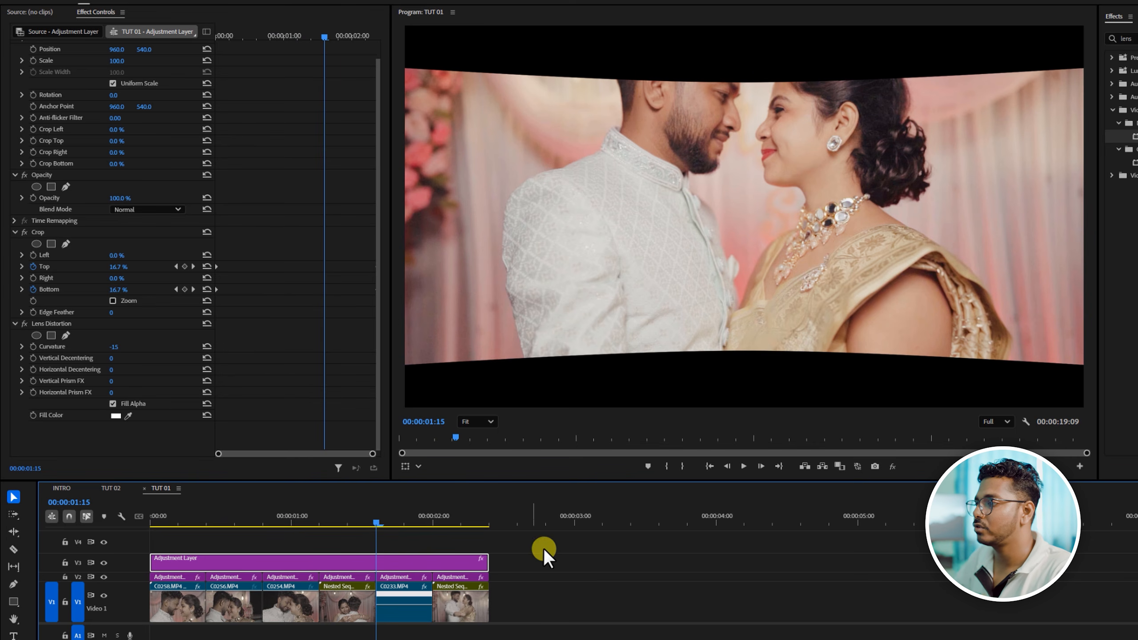
- Add a text graphic reading "STORY OF TWO HEARTS" at 00:00:03:01, after the clips
{"action": "left_click", "coordinate": [579, 521]}
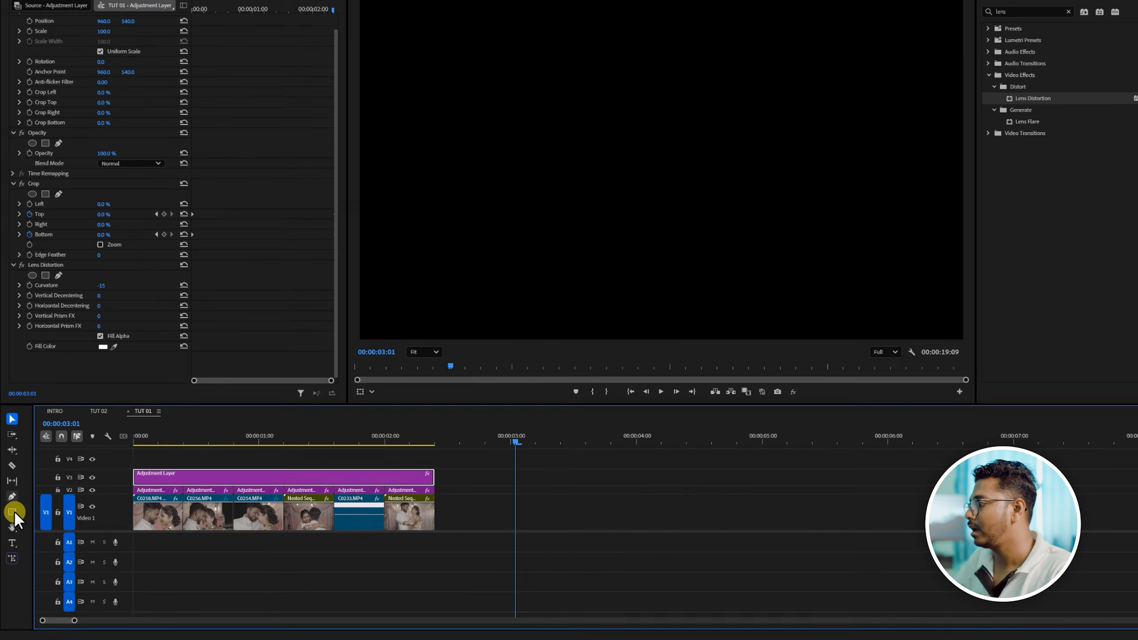
{"action": "left_click", "coordinate": [14, 524]}
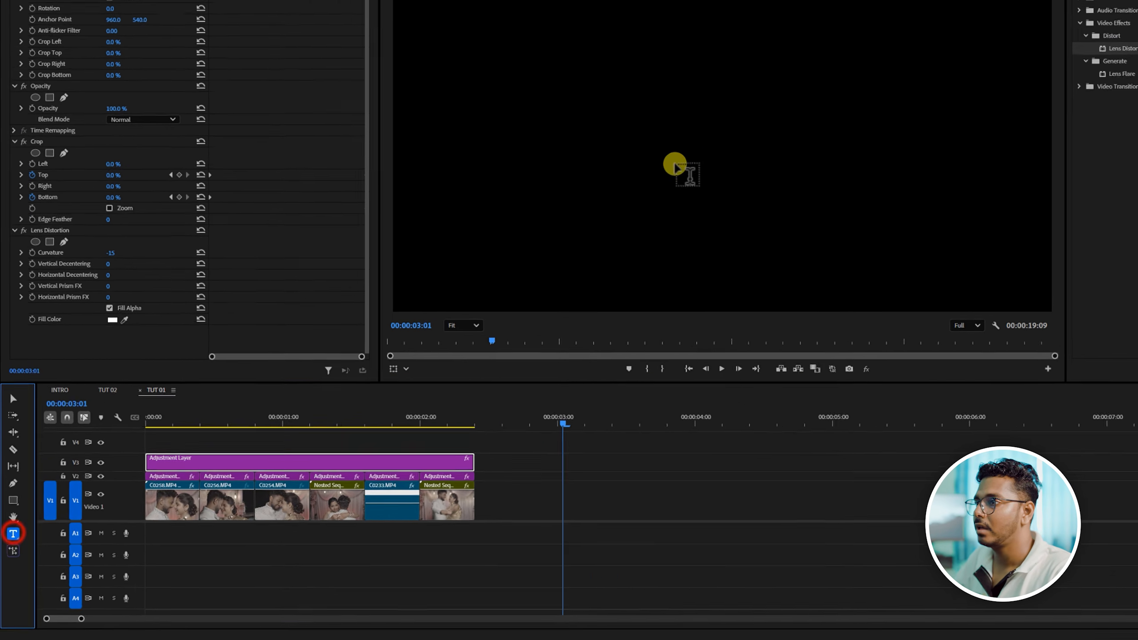
{"action": "left_click", "coordinate": [703, 108]}
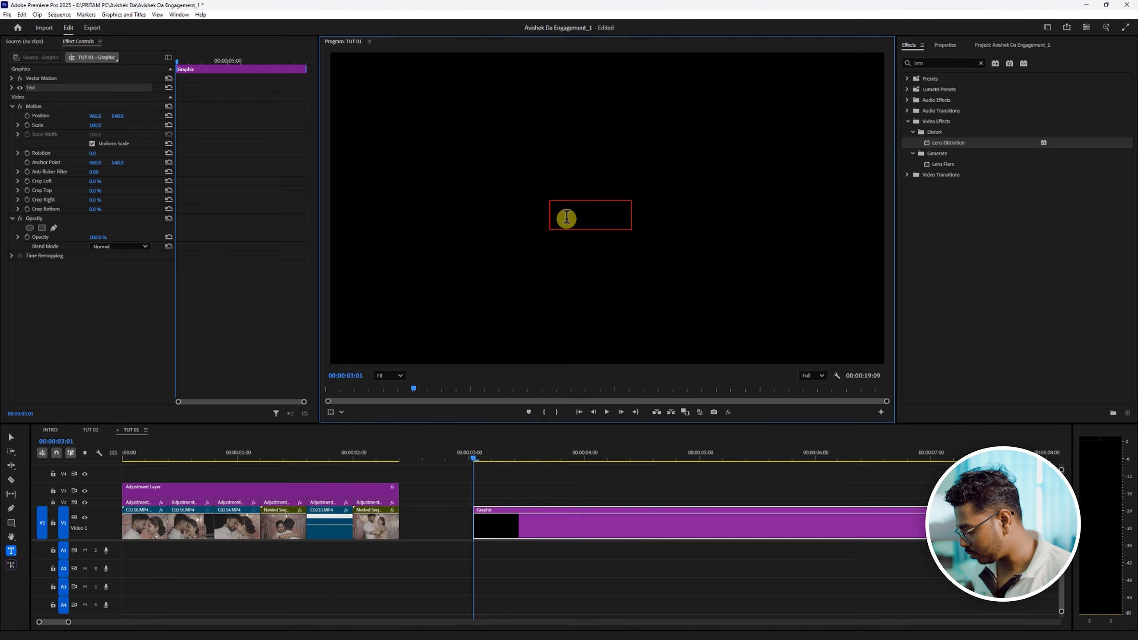
{"action": "key", "text": "Caps_Lock"}
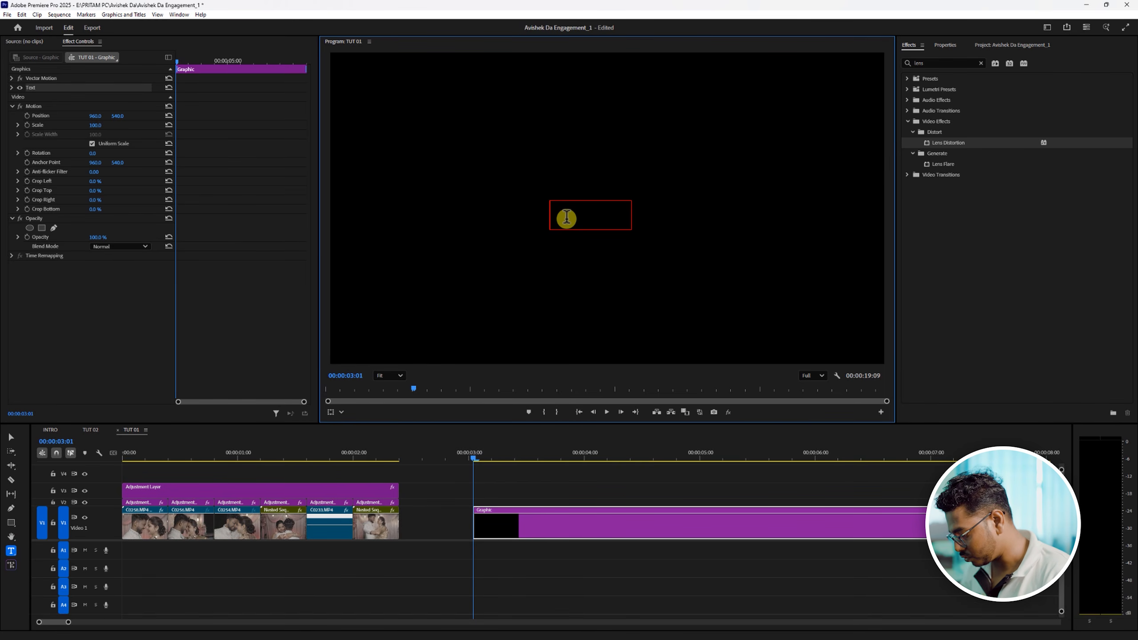
{"action": "type", "text": "STORY OF "}
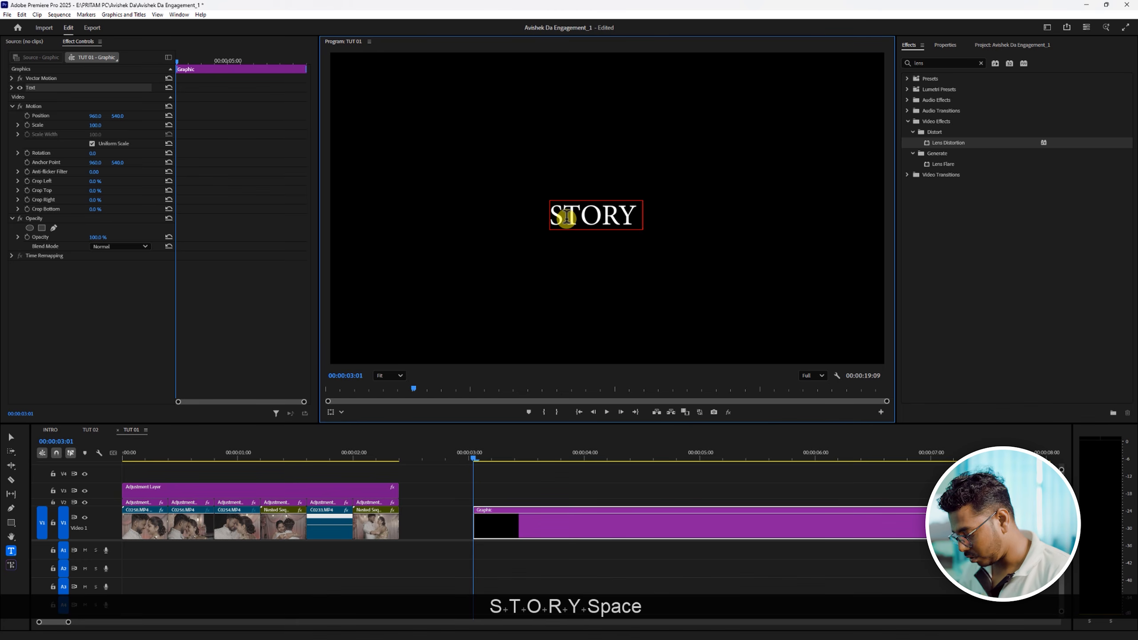
{"action": "type", "text": "TW"}
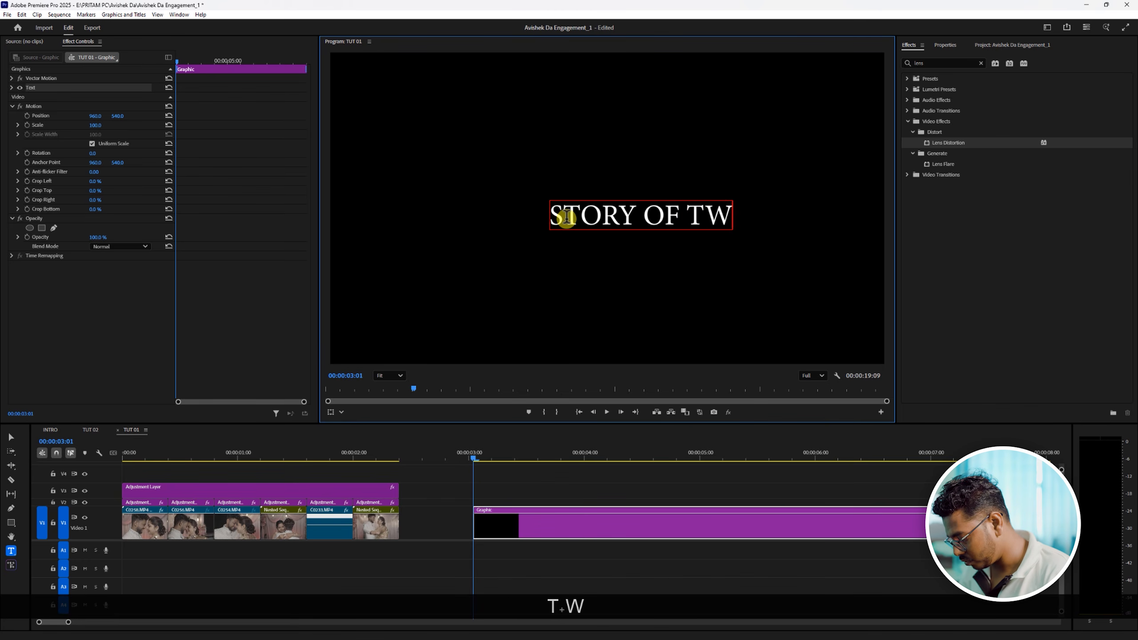
{"action": "type", "text": "O HEARTS"}
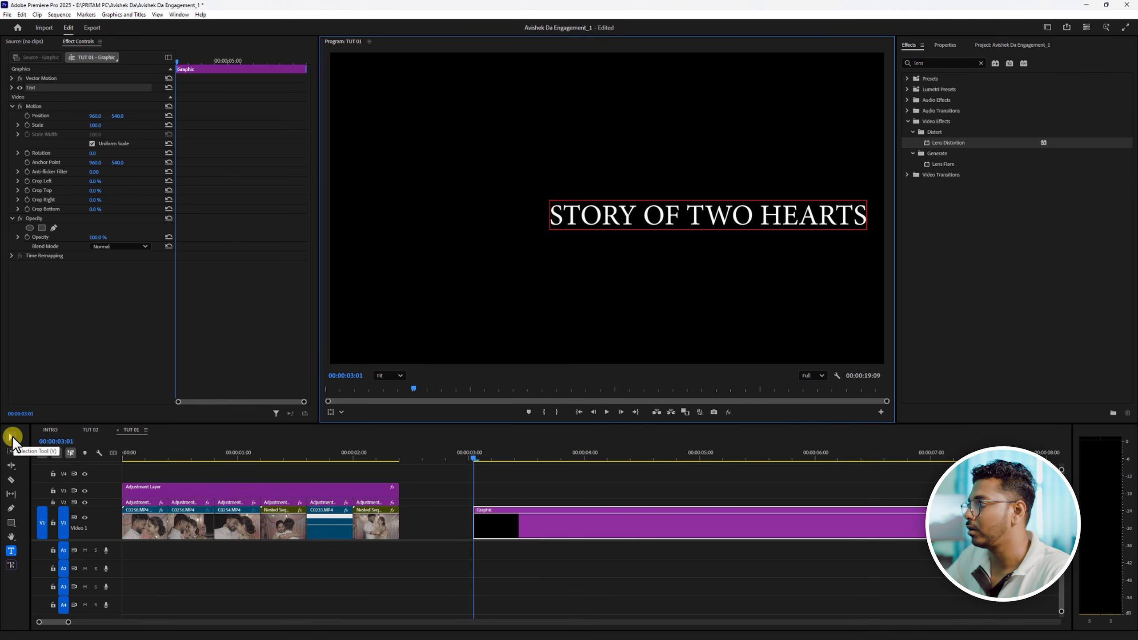
- Move the title to about the centre of the frame and scale it down slightly
{"action": "left_click", "coordinate": [11, 437]}
{"action": "left_click_drag", "start_coordinate": [766, 215], "coordinate": [690, 222]}
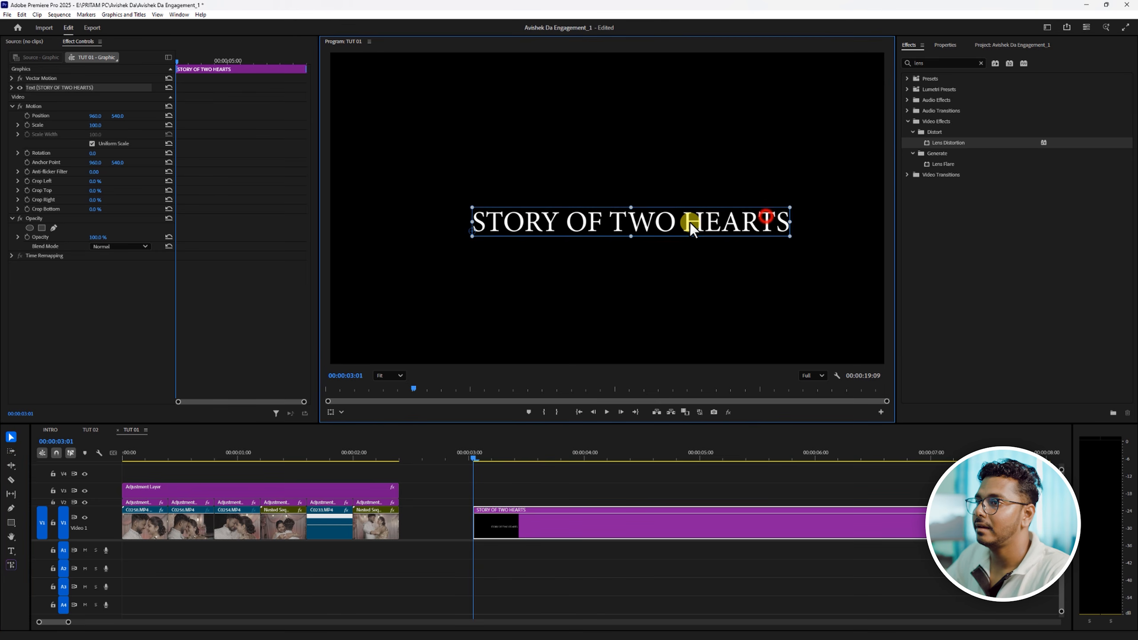
{"action": "left_click_drag", "start_coordinate": [792, 208], "coordinate": [755, 212]}
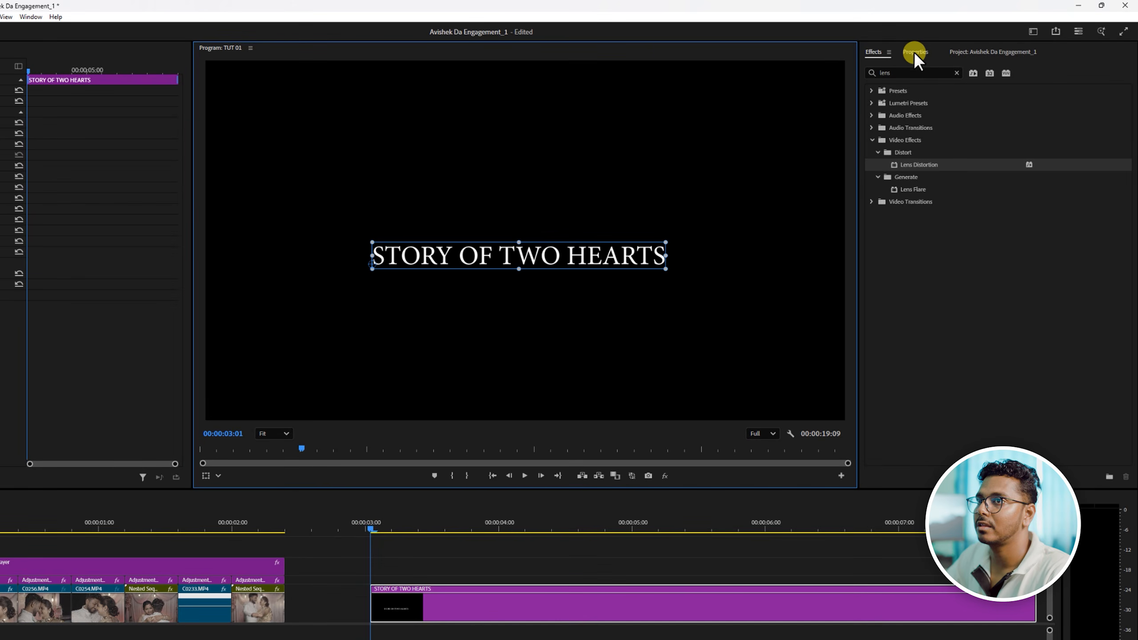
- Set the title's font to Montserrat in the Ultra Light style
{"action": "left_click", "coordinate": [915, 51]}
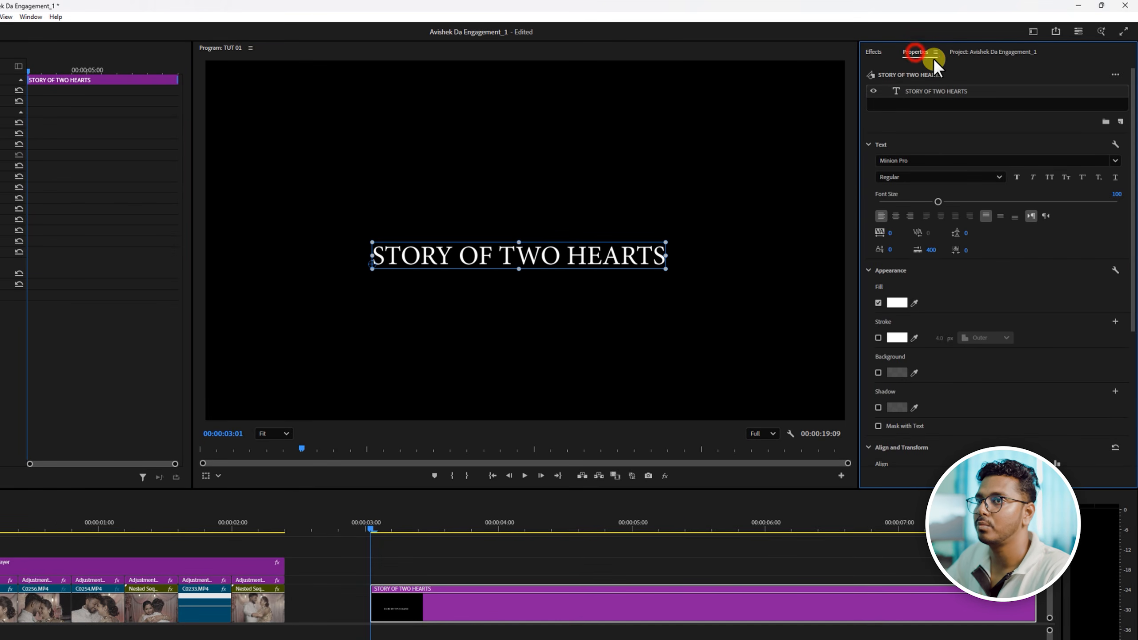
{"action": "left_click", "coordinate": [1033, 32]}
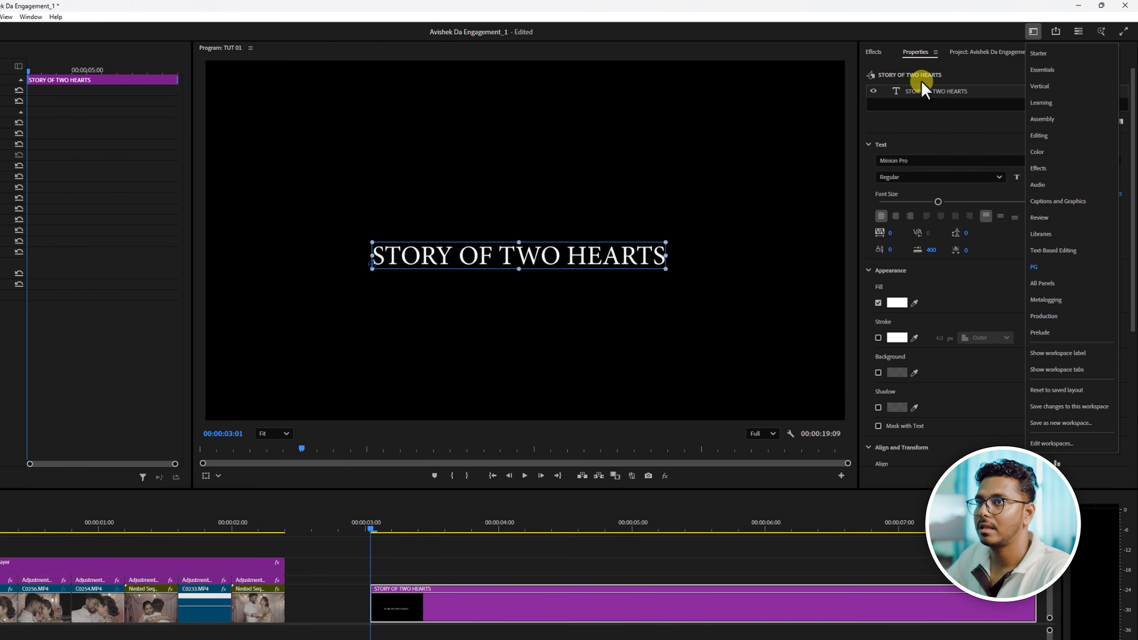
{"action": "left_click", "coordinate": [915, 53]}
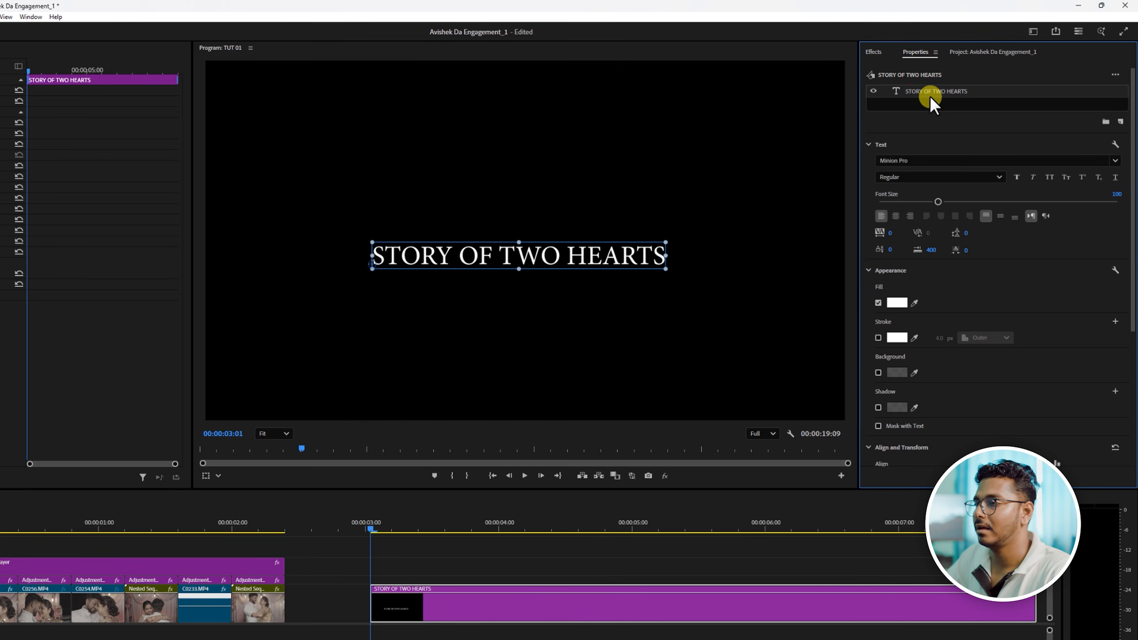
{"action": "left_click", "coordinate": [917, 160]}
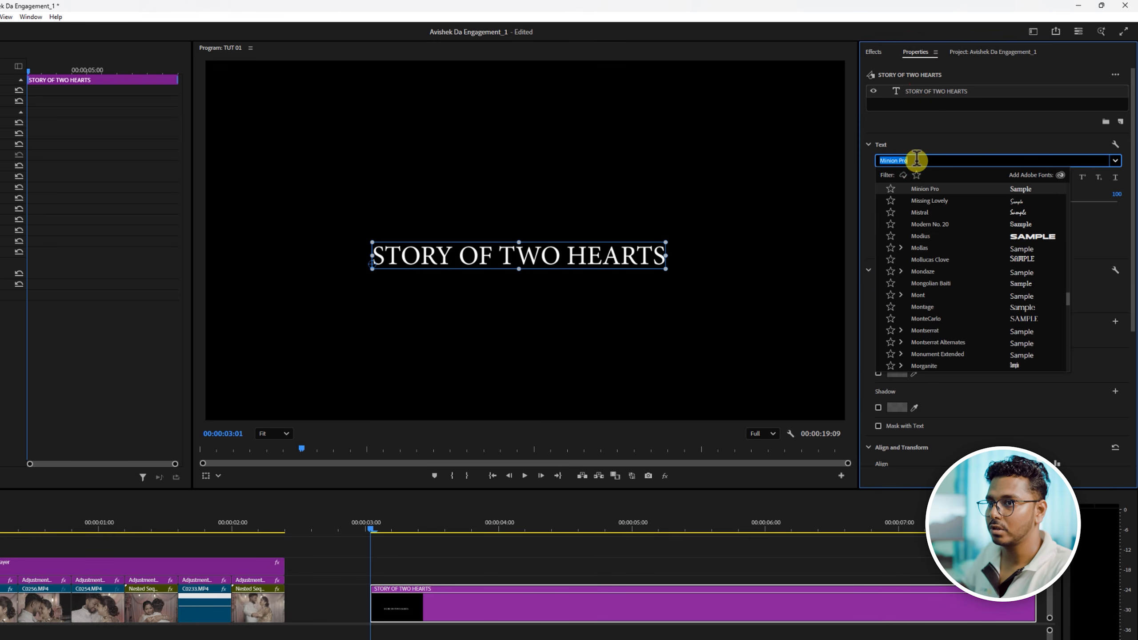
{"action": "left_click", "coordinate": [935, 329]}
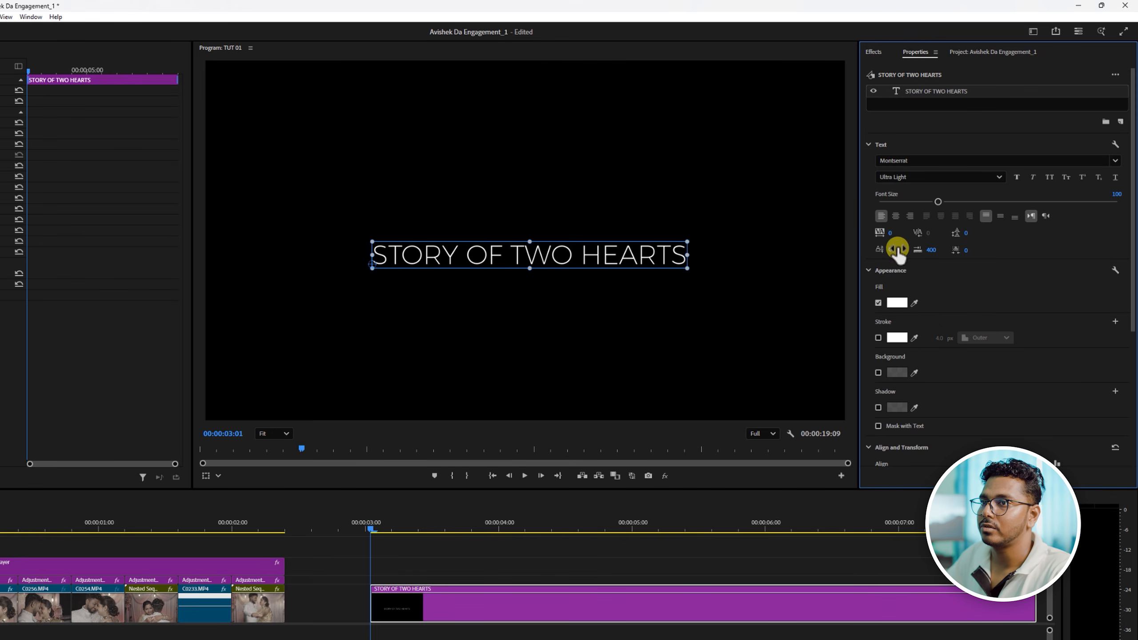
{"action": "left_click", "coordinate": [916, 177]}
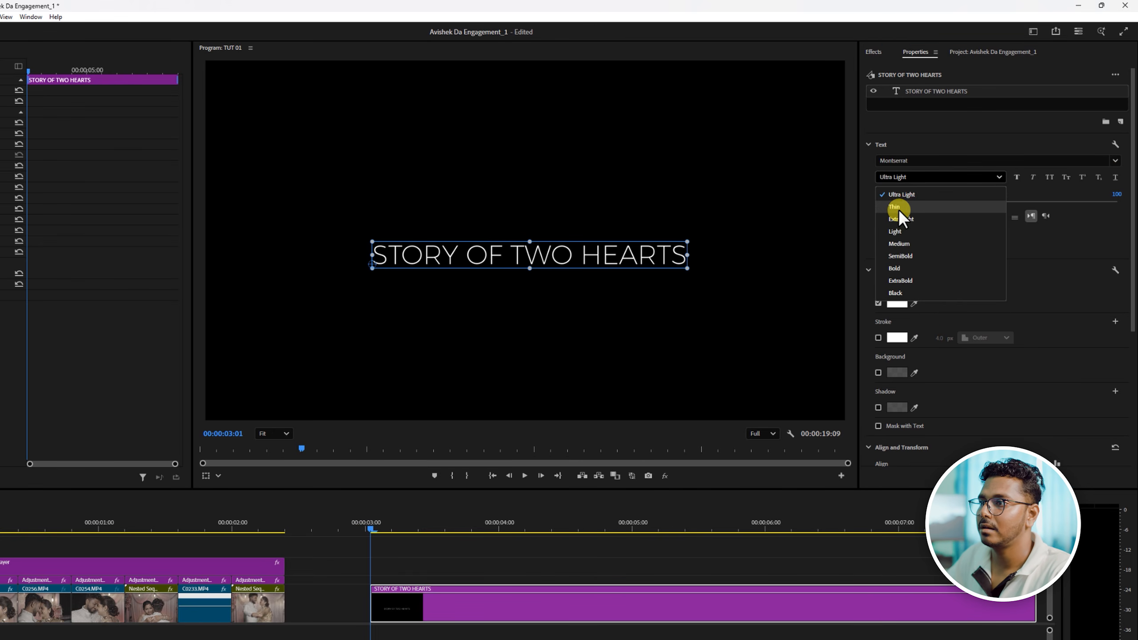
{"action": "left_click", "coordinate": [896, 207]}
{"action": "left_click", "coordinate": [909, 179]}
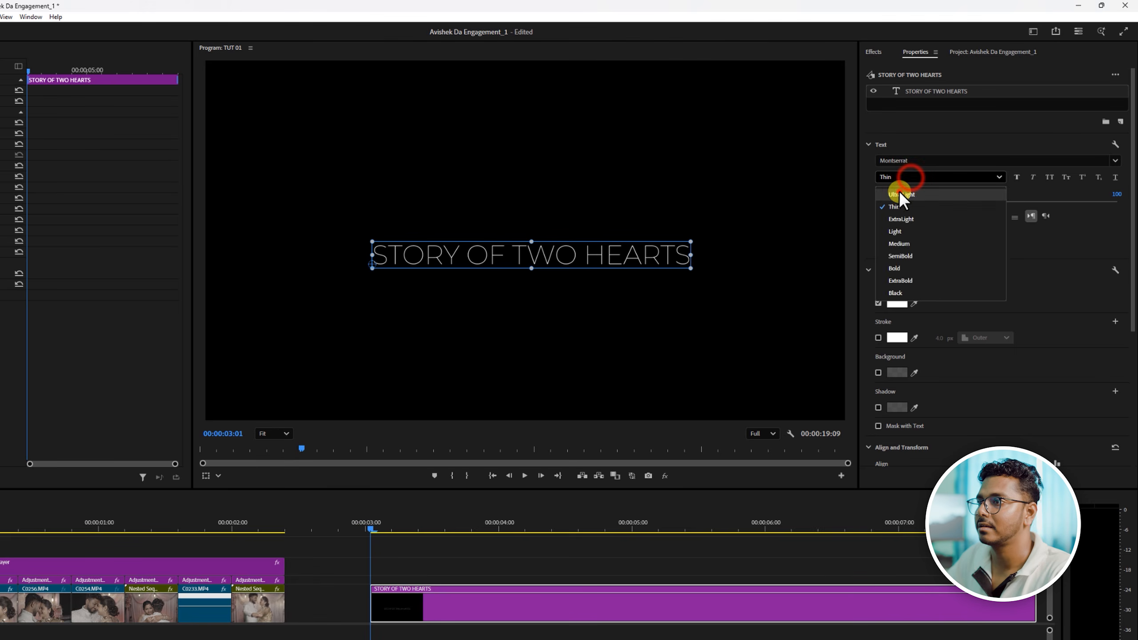
{"action": "left_click", "coordinate": [899, 193]}
- Set only the words "TWO HEARTS" in the title to the Medium font style
{"action": "double_click", "coordinate": [533, 257]}
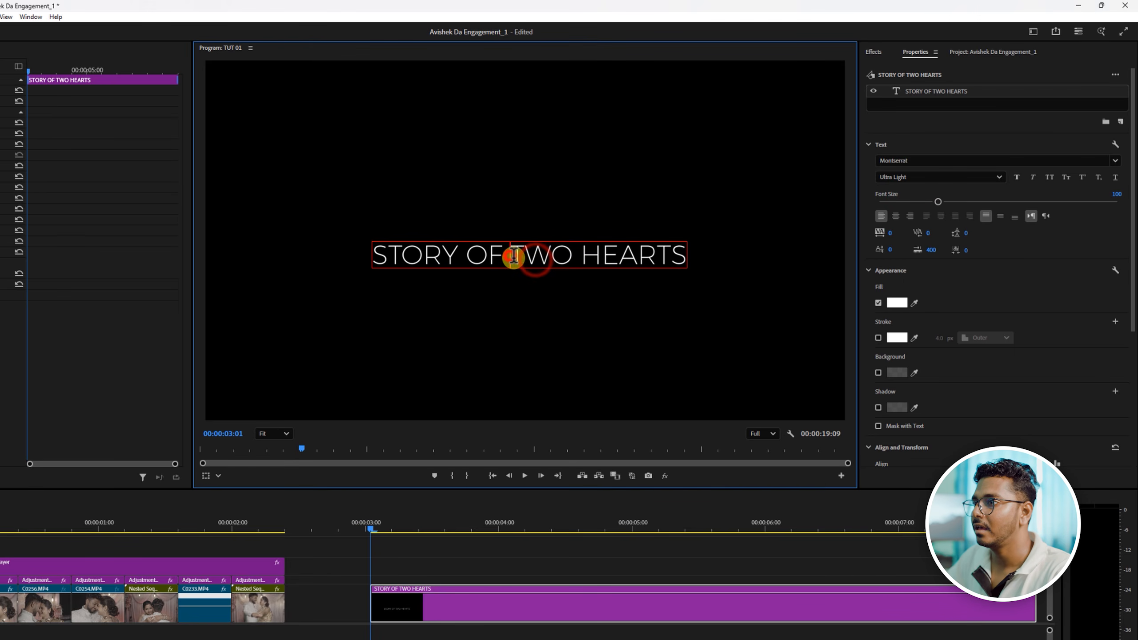
{"action": "left_click", "coordinate": [510, 252]}
{"action": "left_click_drag", "start_coordinate": [510, 252], "coordinate": [683, 257]}
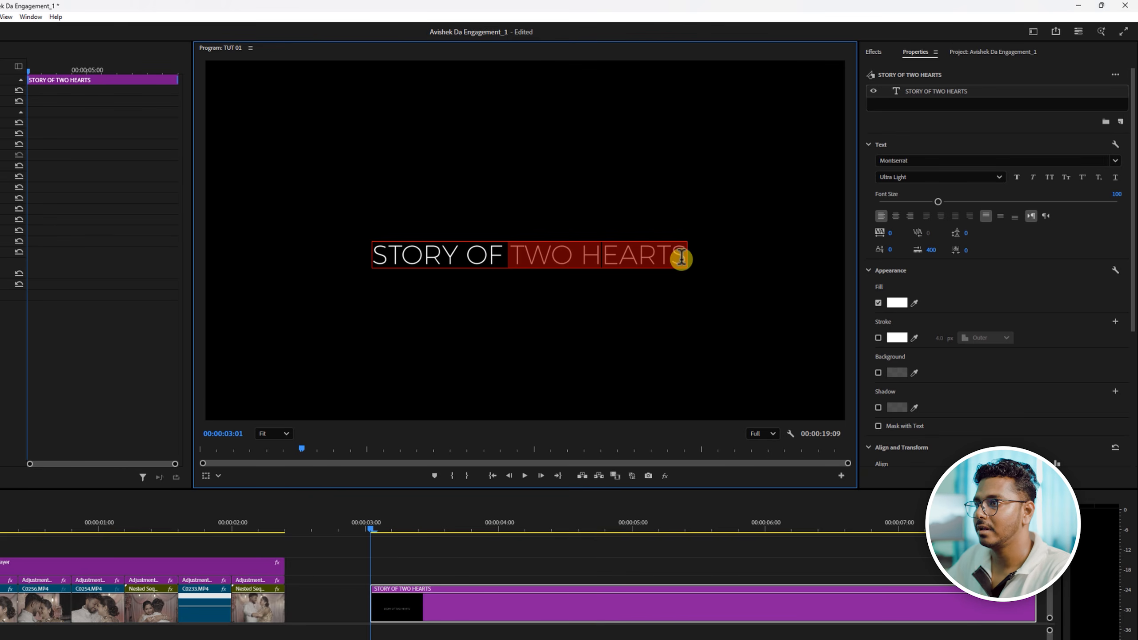
{"action": "left_click", "coordinate": [511, 252]}
{"action": "left_click_drag", "start_coordinate": [513, 253], "coordinate": [703, 256]}
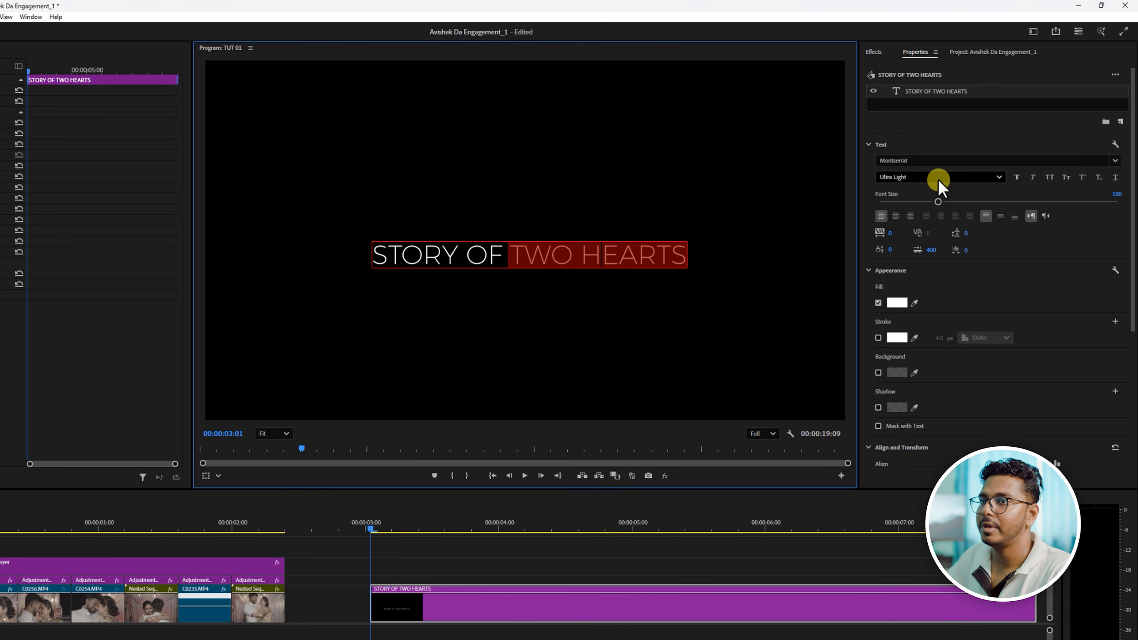
{"action": "left_click", "coordinate": [906, 177]}
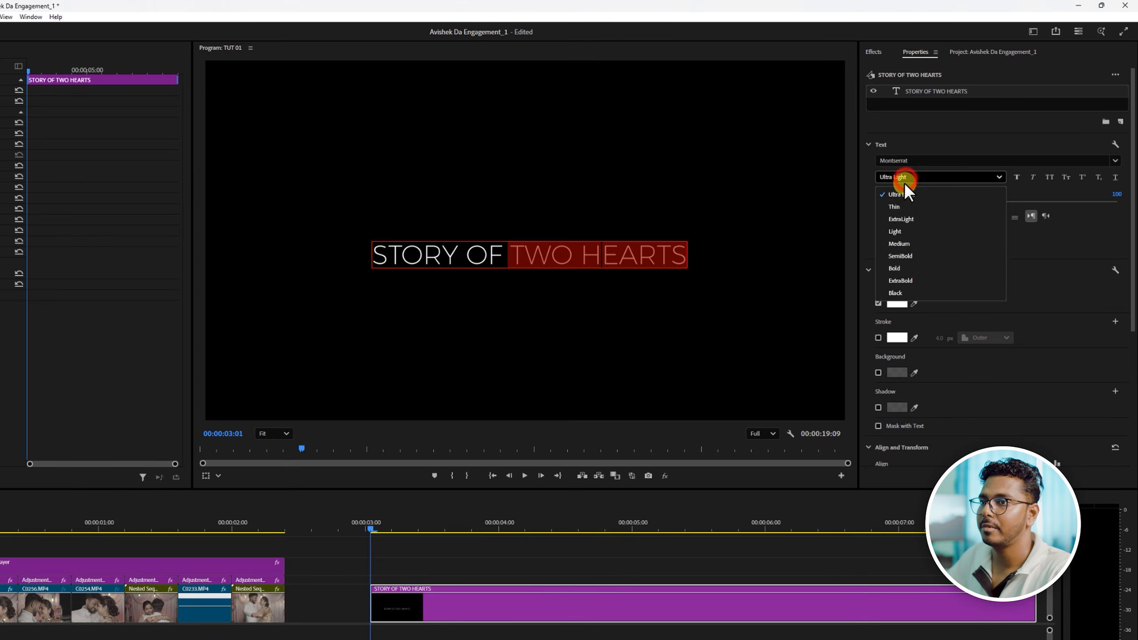
{"action": "left_click", "coordinate": [898, 256]}
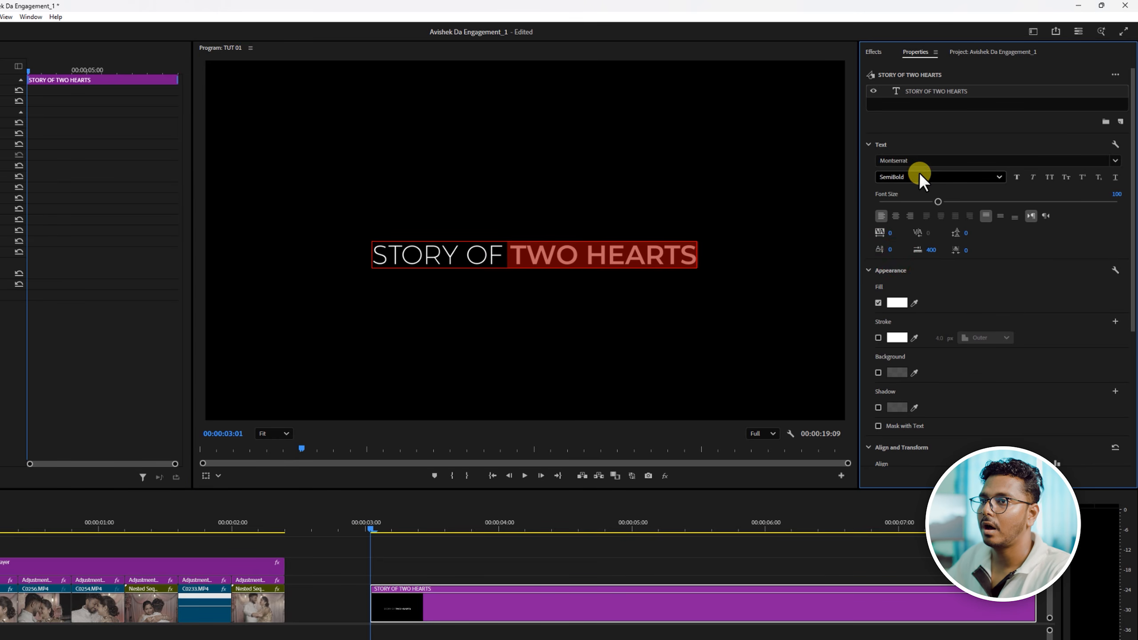
{"action": "left_click", "coordinate": [919, 174]}
{"action": "left_click", "coordinate": [896, 243]}
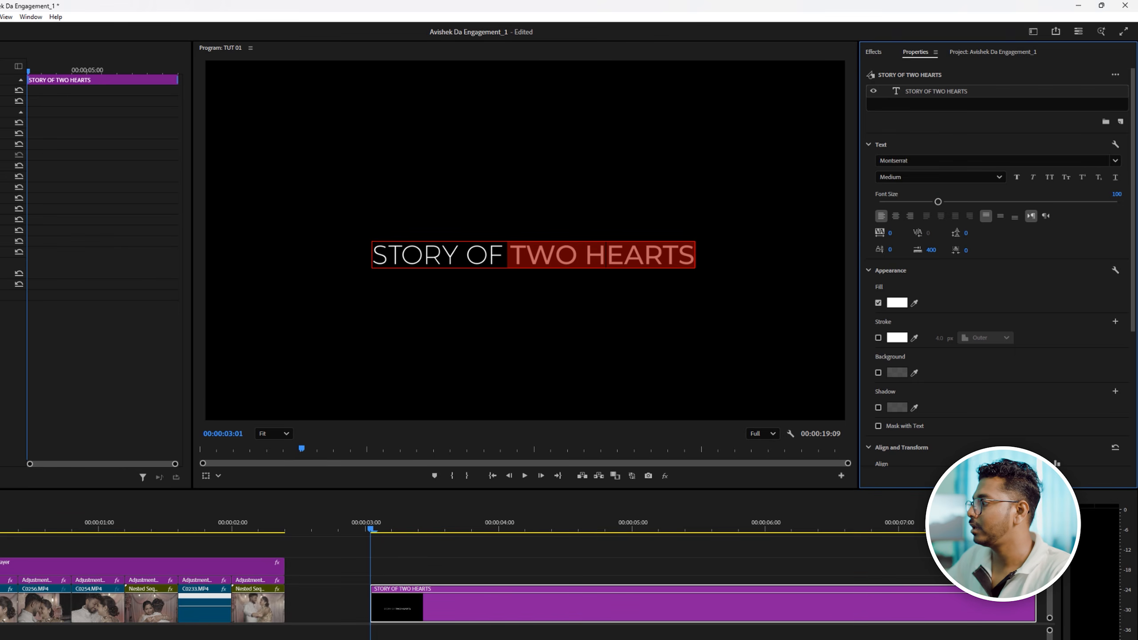
{"action": "left_click", "coordinate": [694, 245]}
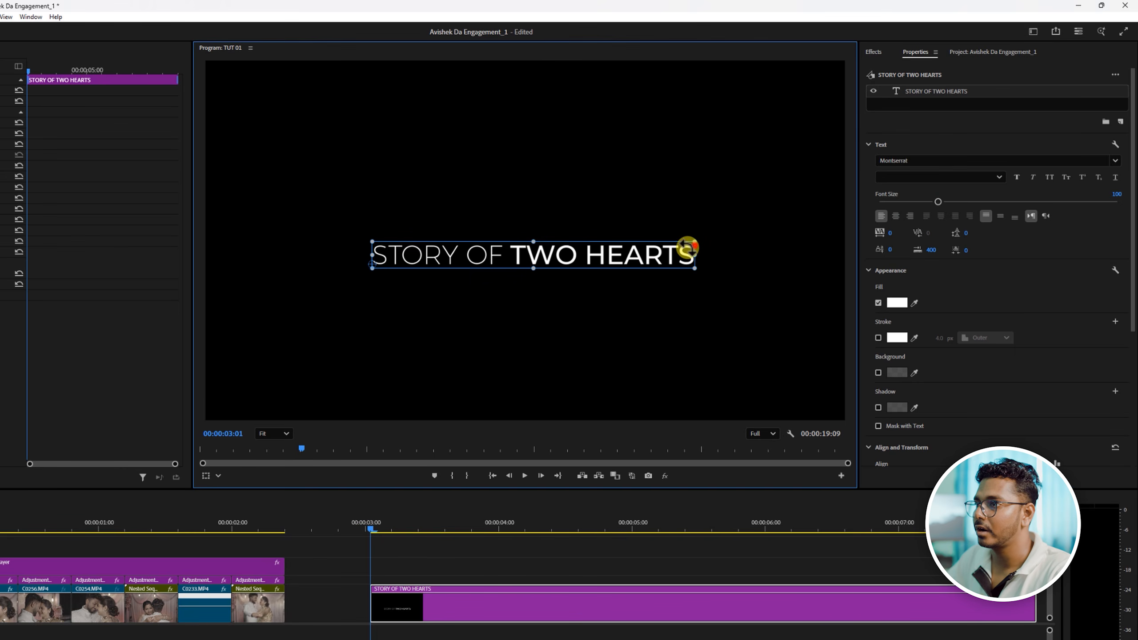
- Scale the title down, set its tracking to 271, and keep it near the centre of the frame
{"action": "left_click_drag", "start_coordinate": [528, 262], "coordinate": [567, 253]}
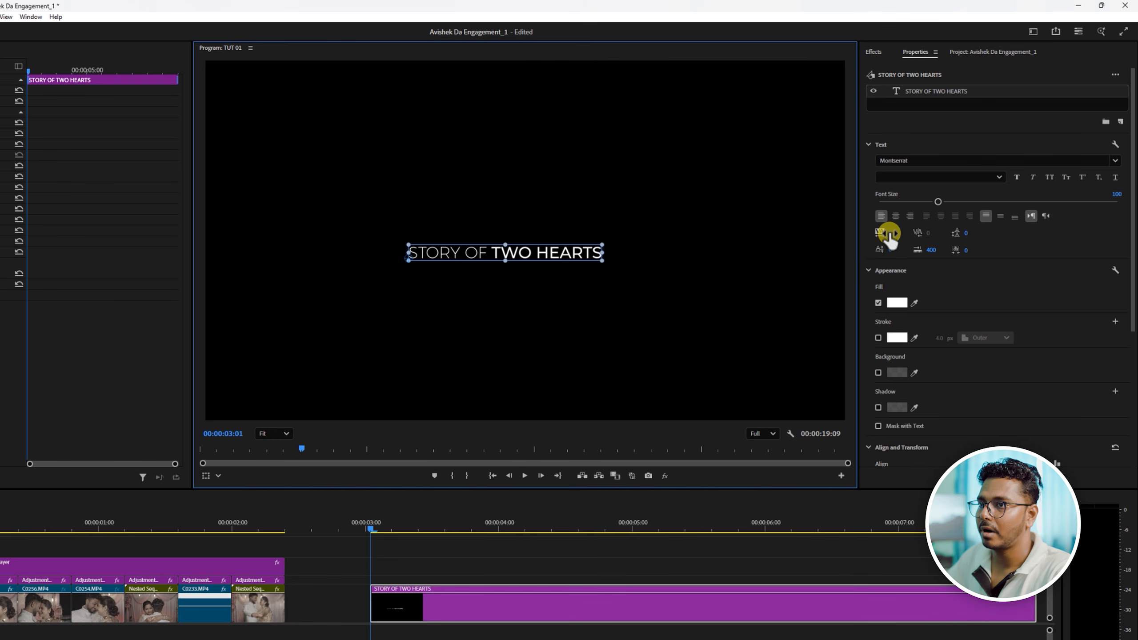
{"action": "left_click_drag", "start_coordinate": [891, 234], "coordinate": [1028, 231]}
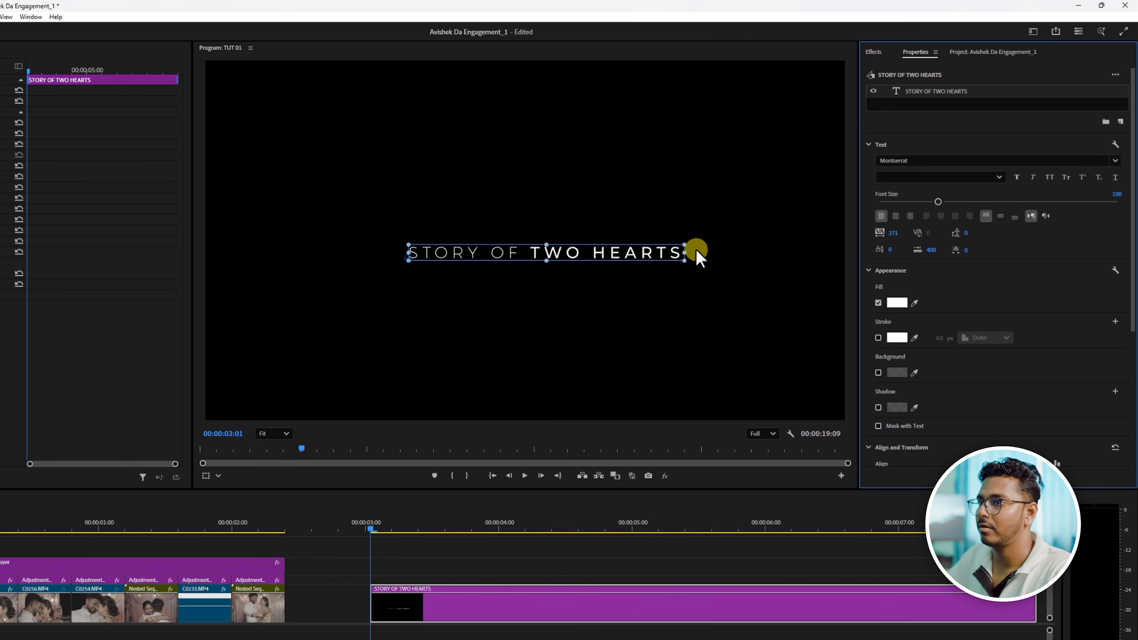
{"action": "left_click", "coordinate": [677, 250]}
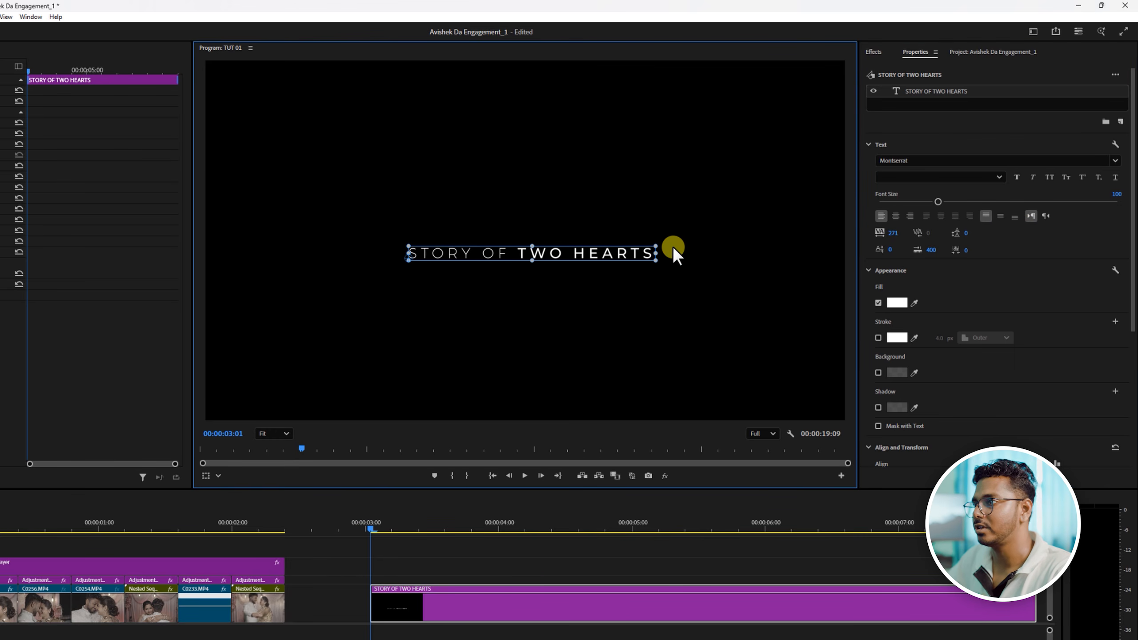
{"action": "left_click", "coordinate": [618, 331]}
{"action": "left_click", "coordinate": [600, 257]}
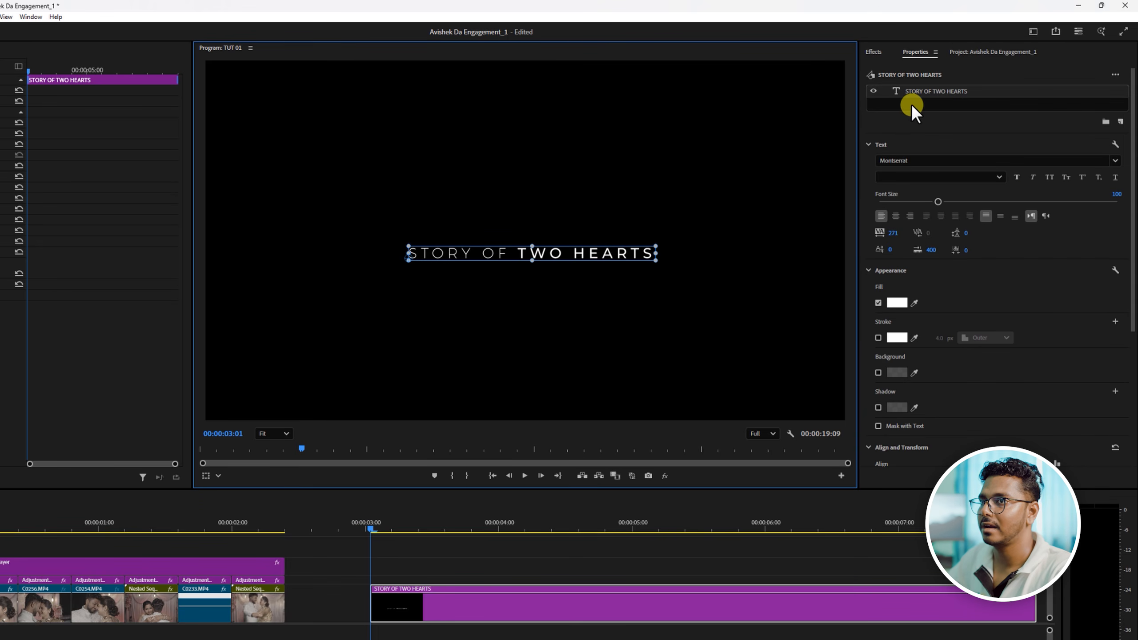
- Align the title to the vertical and horizontal centre of the frame
{"action": "scroll", "coordinate": [1067, 391], "scroll_direction": "down", "scroll_amount": 5}
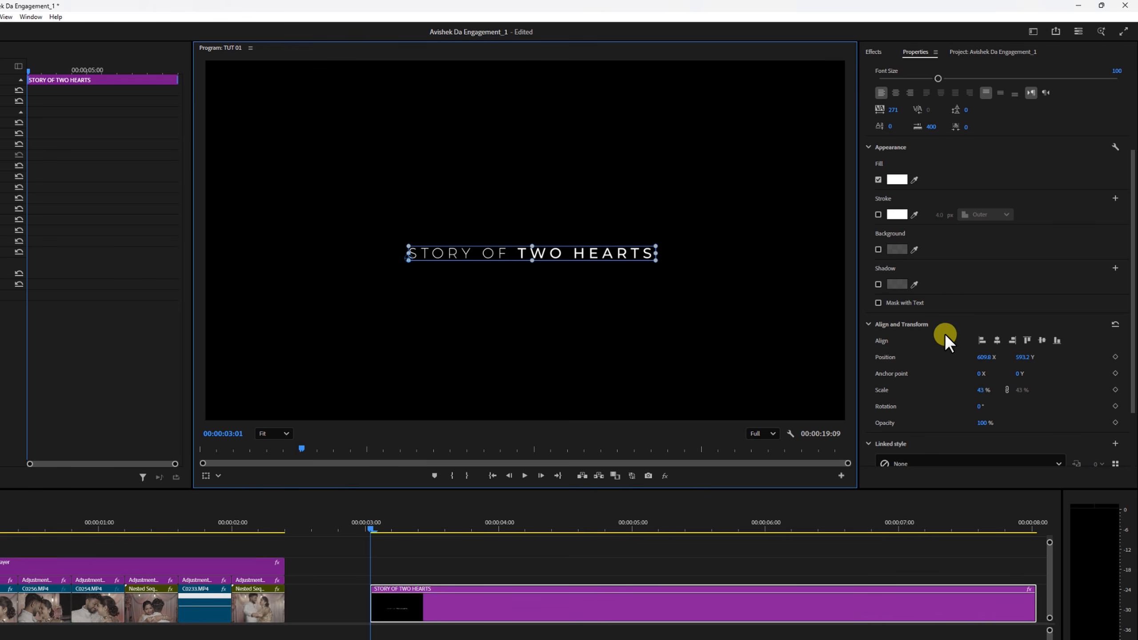
{"action": "left_click", "coordinate": [1042, 342]}
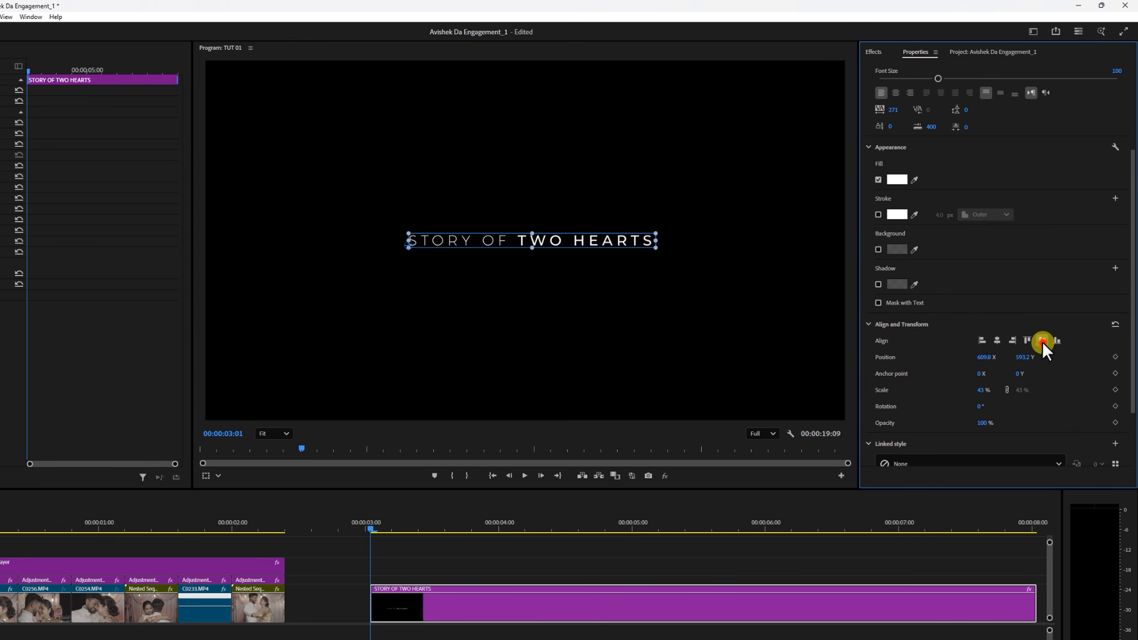
{"action": "left_click", "coordinate": [995, 342]}
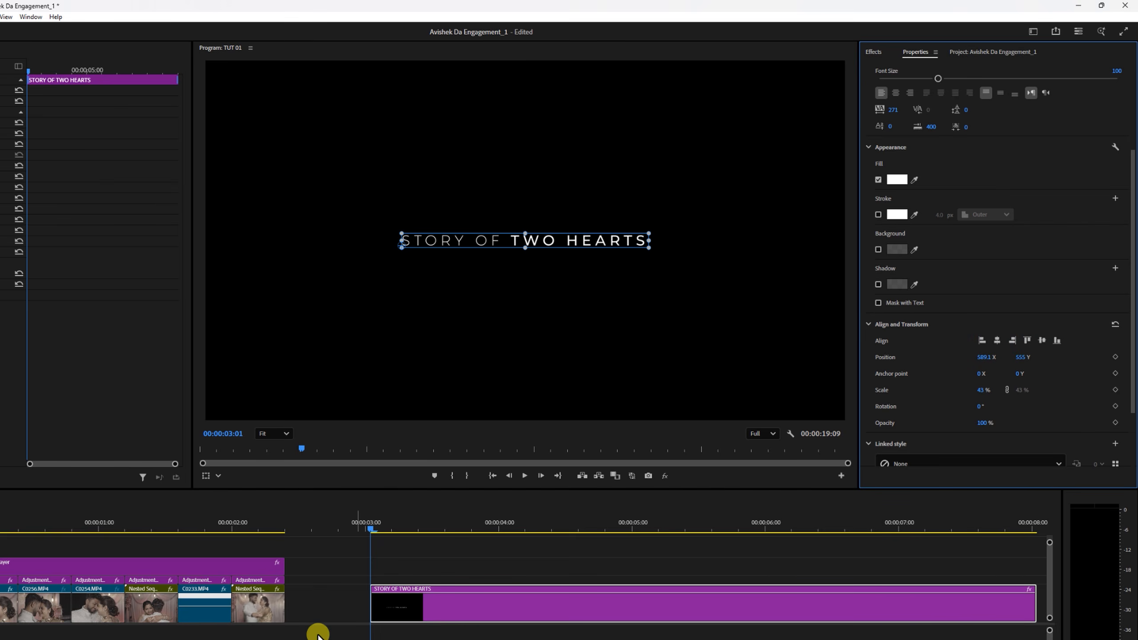
- Move the title clip onto V4 at the start of the sequence and preview it over the opening shots
{"action": "left_click_drag", "start_coordinate": [66, 623], "coordinate": [101, 623]}
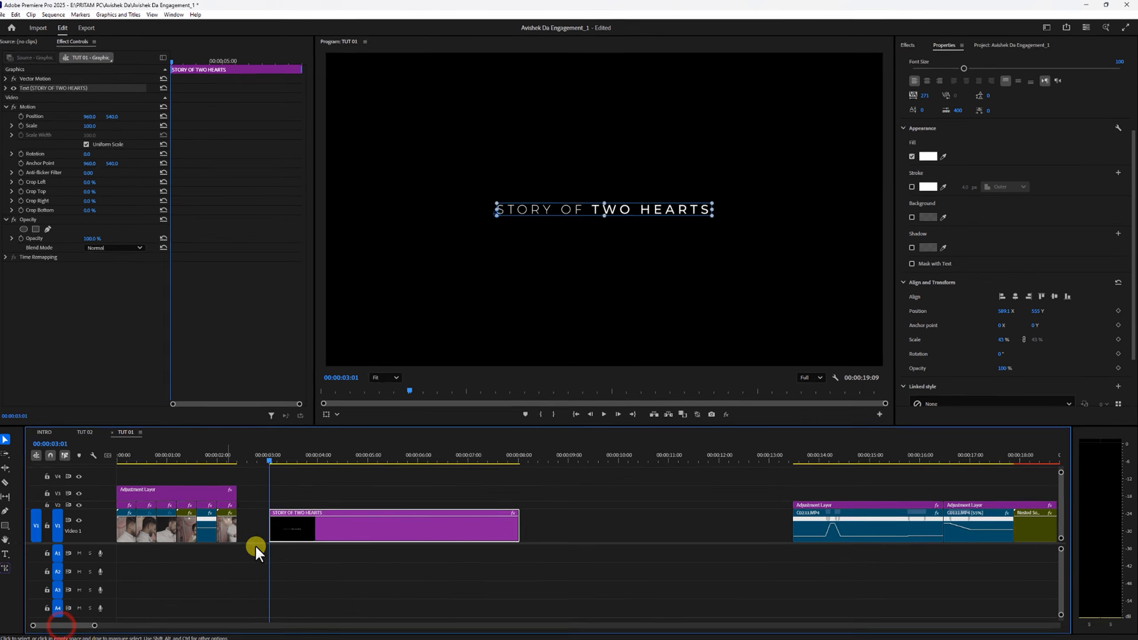
{"action": "left_click_drag", "start_coordinate": [311, 529], "coordinate": [112, 454]}
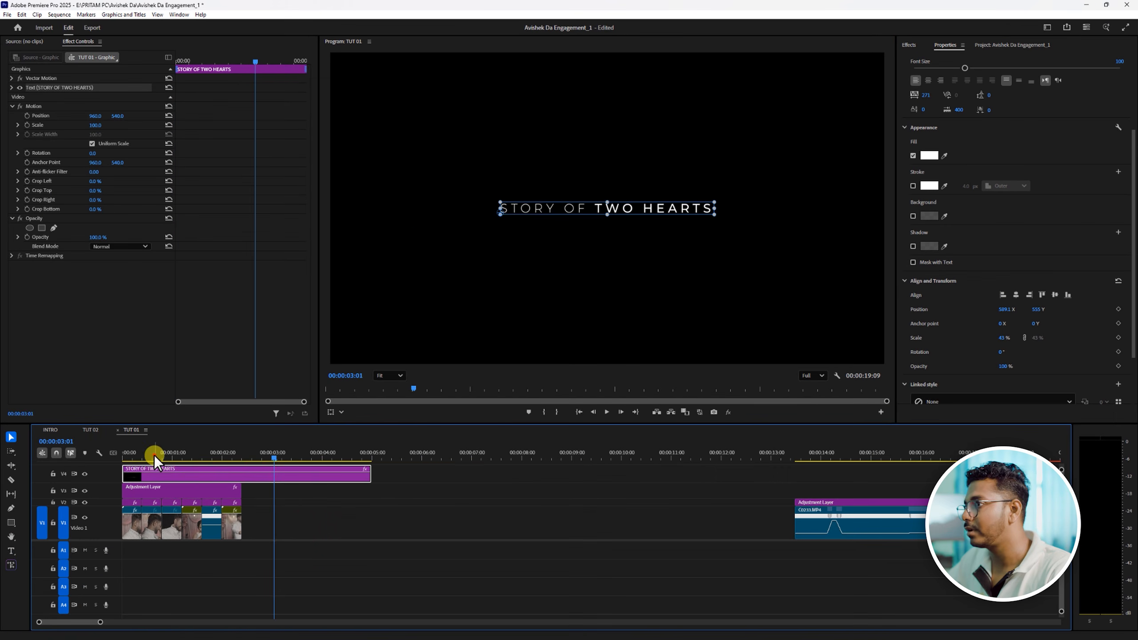
{"action": "key", "text": "space"}
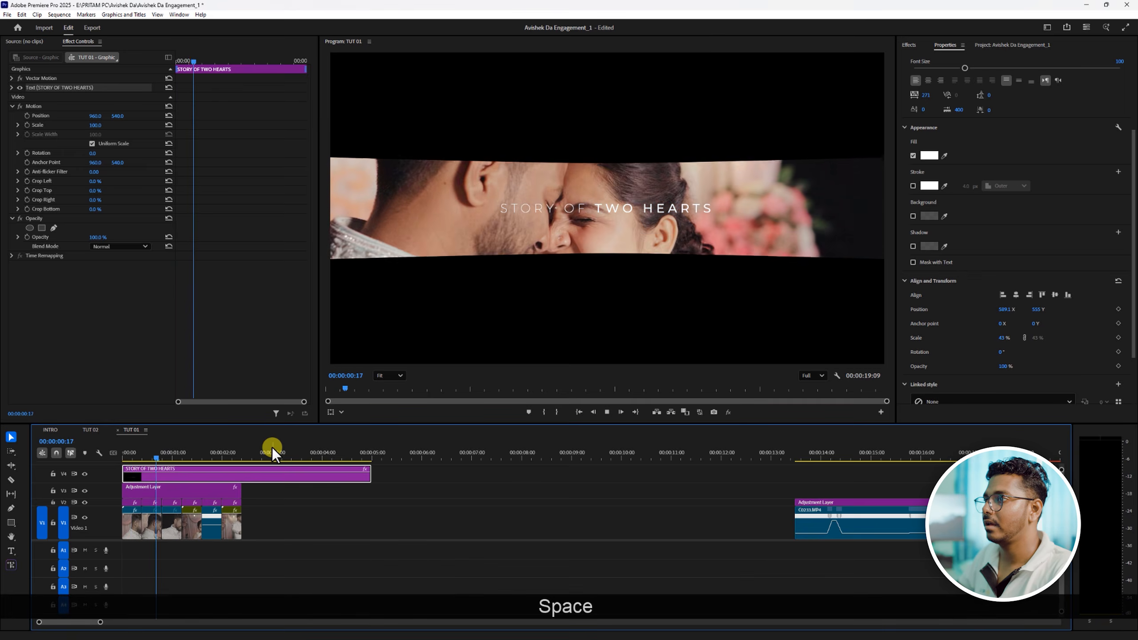
{"action": "key", "text": "space"}
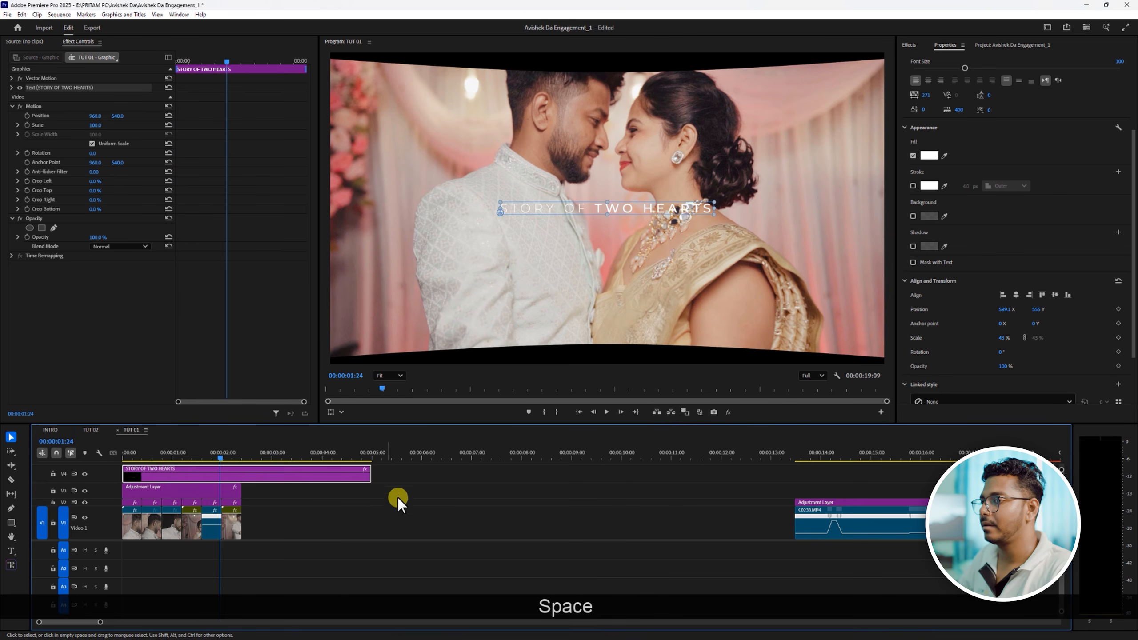
- Move the separate group of footage clips and adjustment layers directly after the opening montage and play the sequence from the start
{"action": "left_click_drag", "start_coordinate": [871, 474], "coordinate": [1039, 544]}
{"action": "left_click_drag", "start_coordinate": [1026, 527], "coordinate": [490, 521]}
{"action": "left_click_drag", "start_coordinate": [215, 452], "coordinate": [36, 468]}
{"action": "key", "text": "space"}
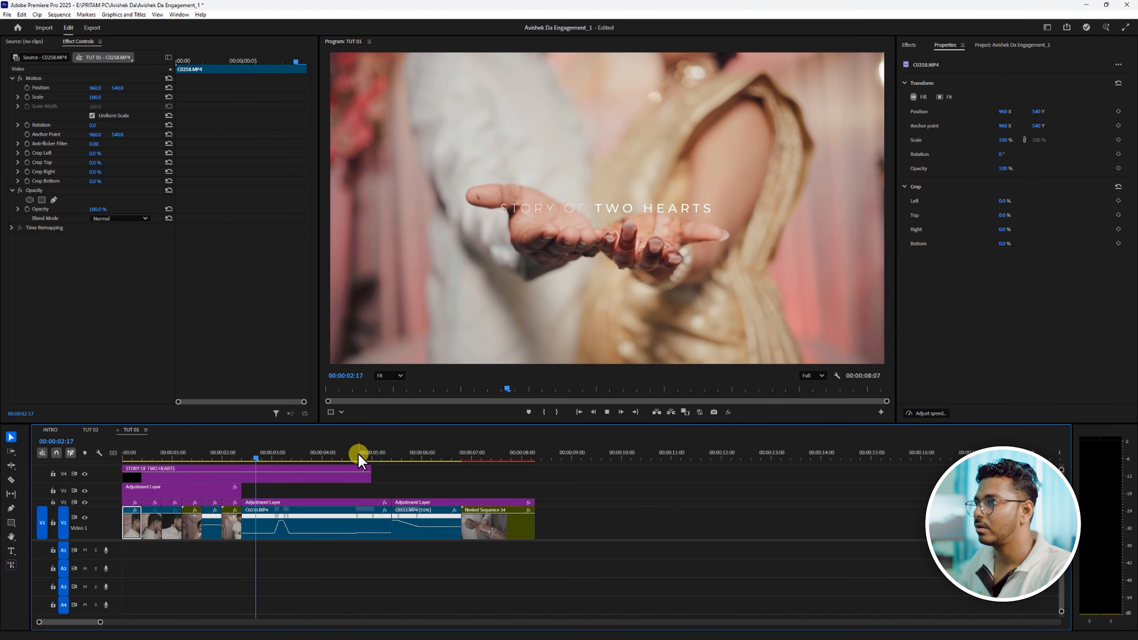
{"action": "key", "text": "space"}
- Move the title clip into the empty space on V1 after the footage and place the playhead on its first frame
{"action": "left_click_drag", "start_coordinate": [268, 456], "coordinate": [589, 509]}
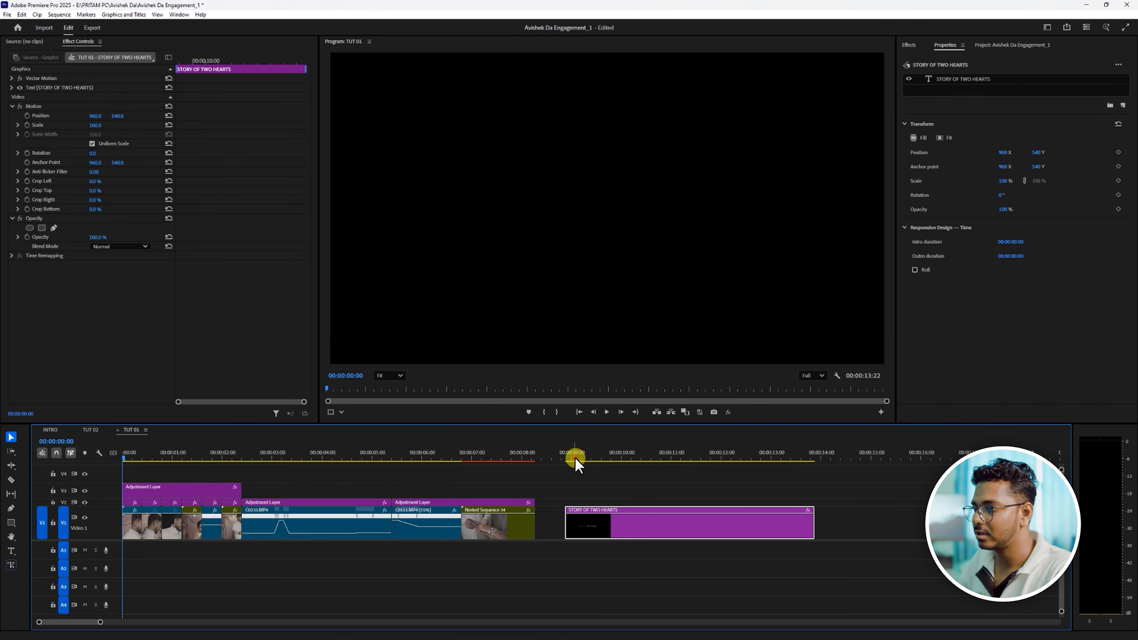
{"action": "left_click_drag", "start_coordinate": [575, 457], "coordinate": [567, 458]}
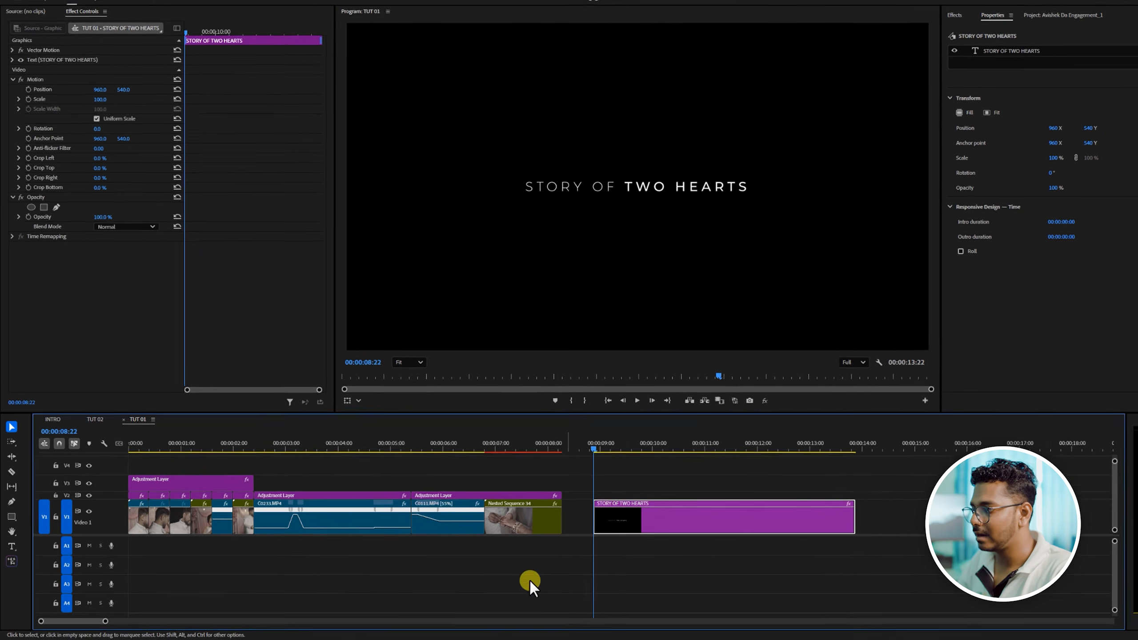
{"action": "left_click_drag", "start_coordinate": [111, 620], "coordinate": [108, 621]}
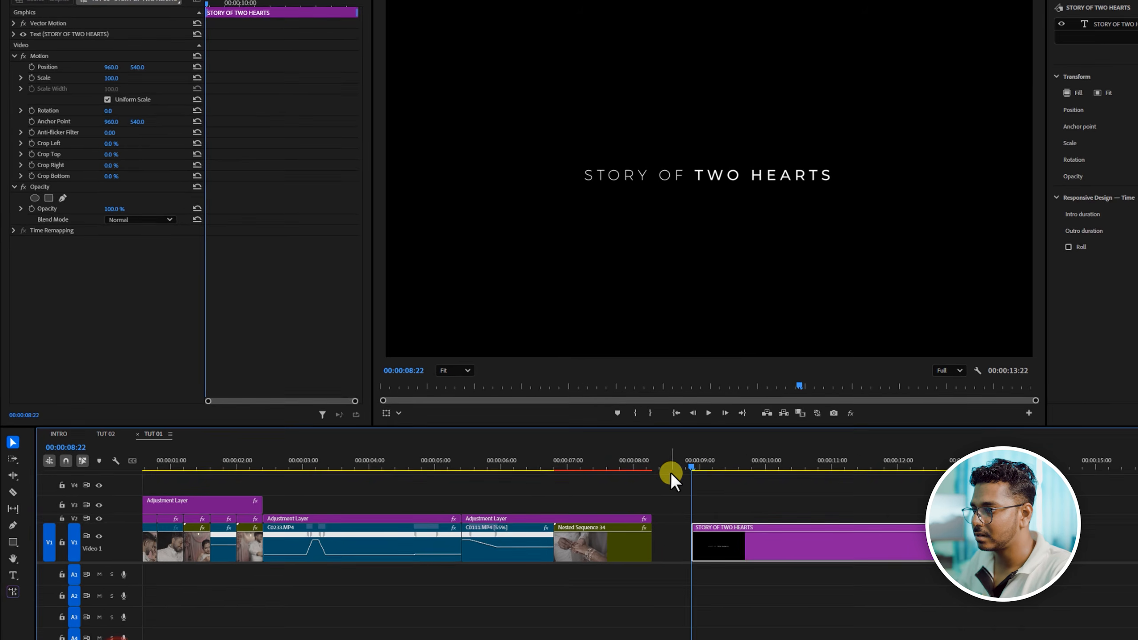
{"action": "left_click", "coordinate": [651, 439]}
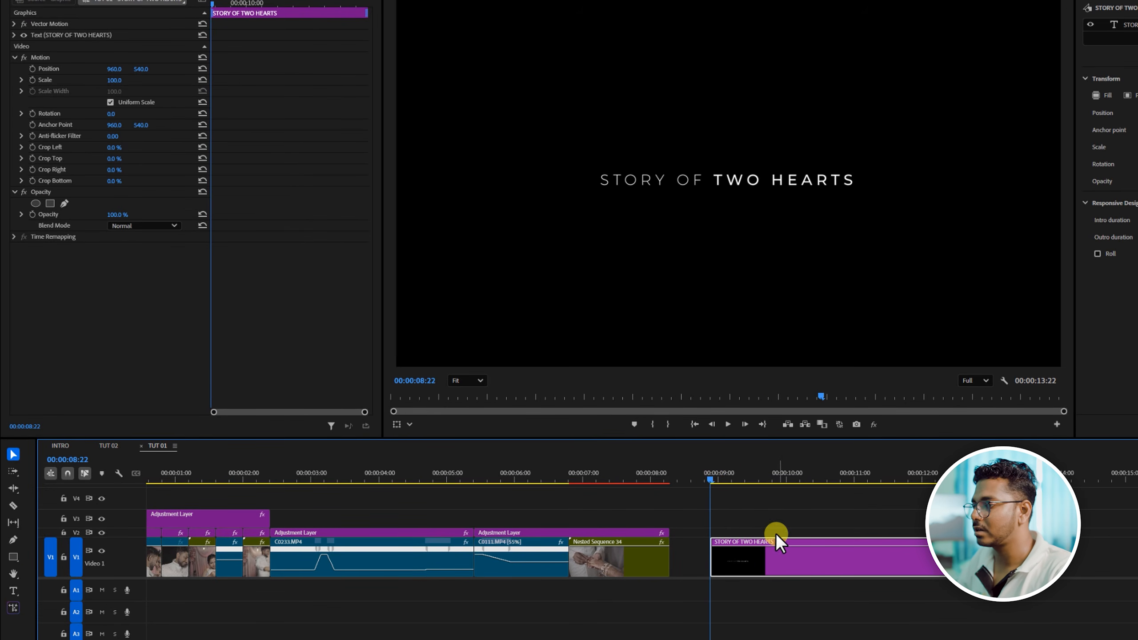
- Keyframe the title clip's opacity at 100% on its first frame and at 0% two frames further on
{"action": "left_click", "coordinate": [45, 192]}
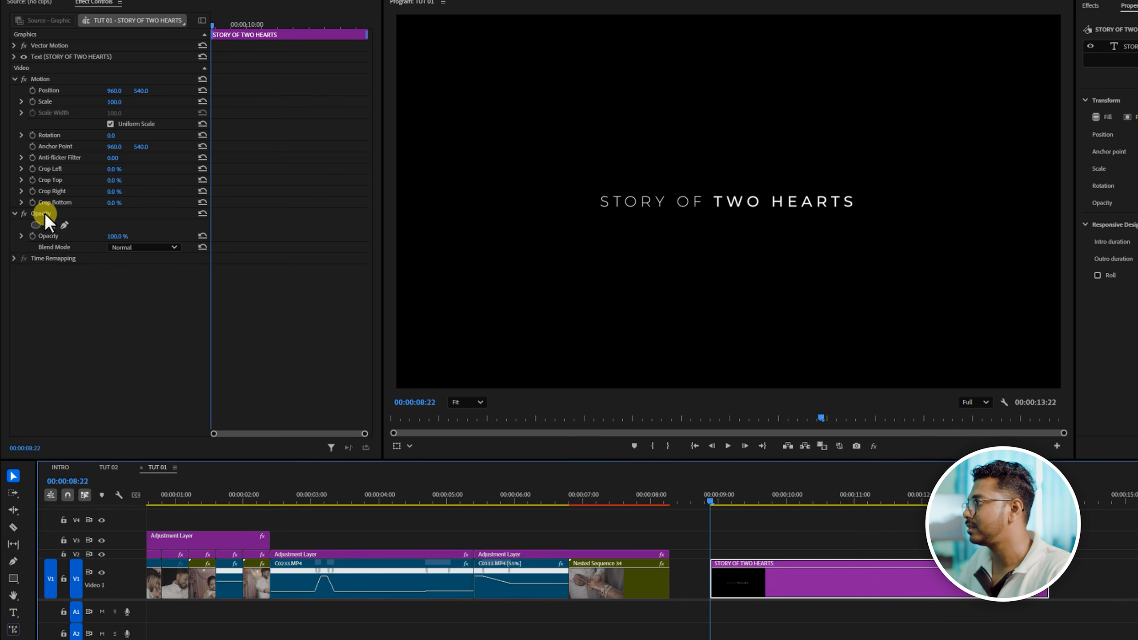
{"action": "left_click", "coordinate": [32, 236]}
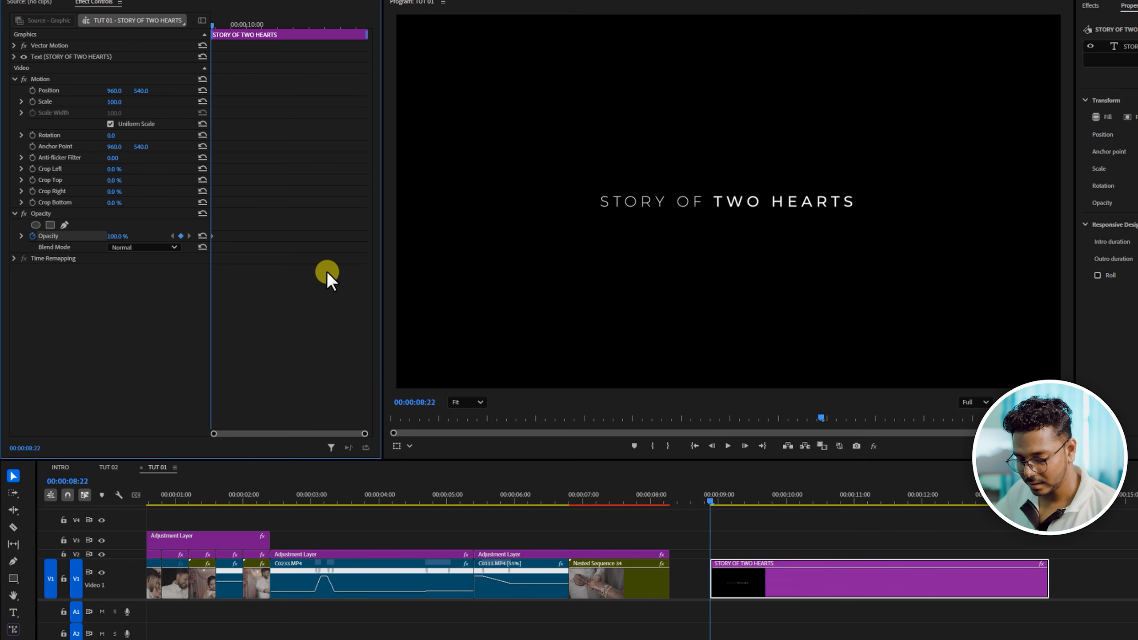
{"action": "key", "text": "Right"}
{"action": "key", "text": "Right"}
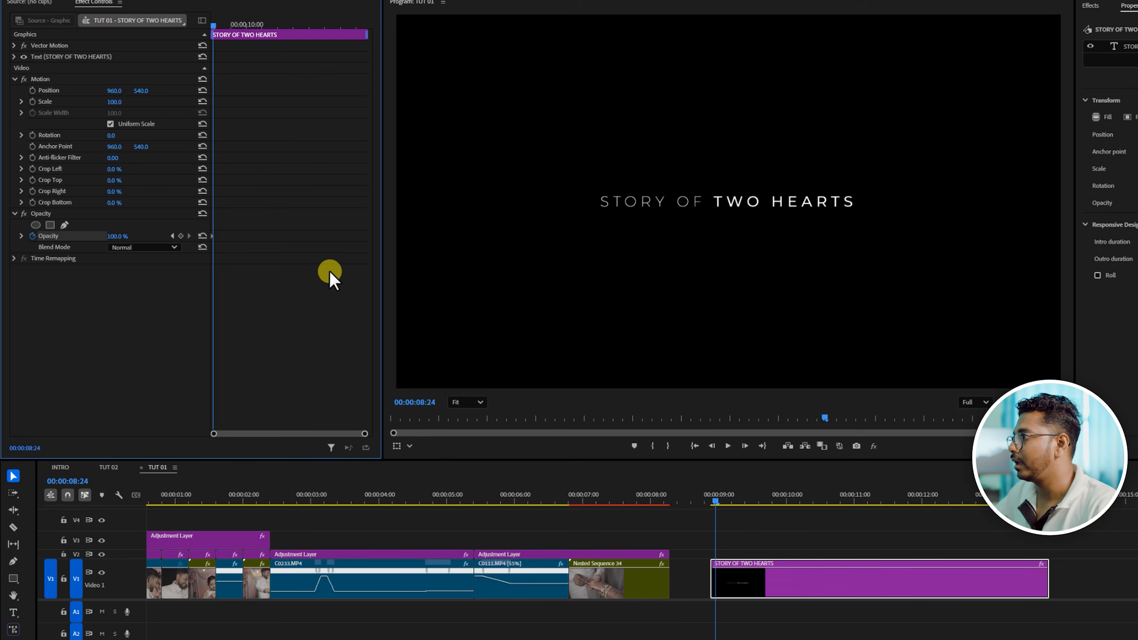
{"action": "left_click_drag", "start_coordinate": [114, 239], "coordinate": [7, 242]}
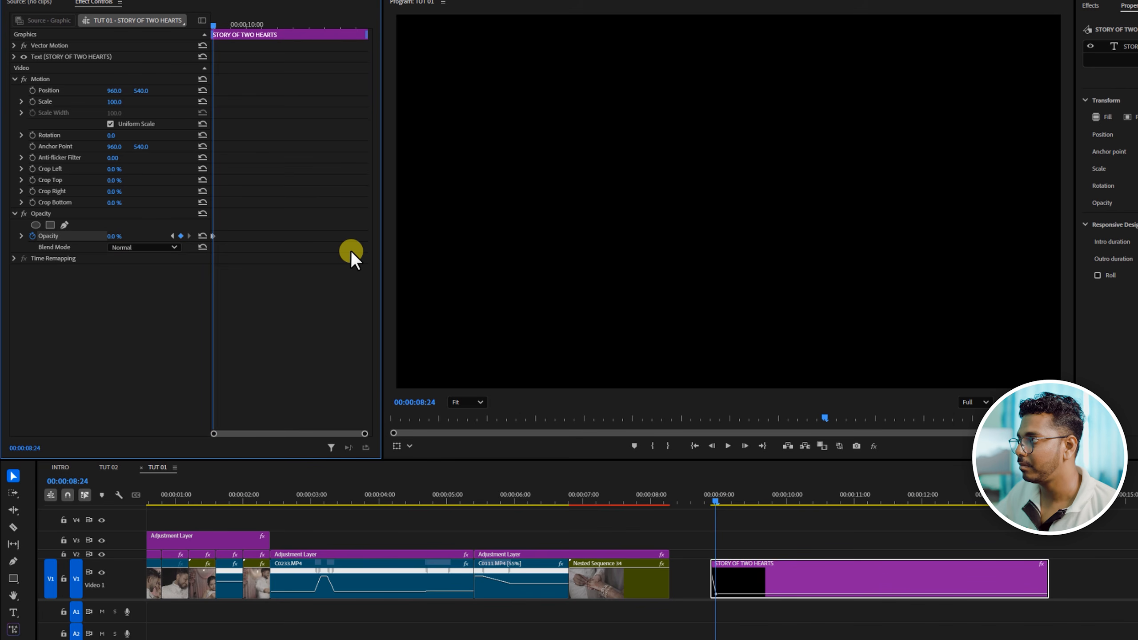
- Copy the two opacity keyframes and paste them at 00:00:09:01, two frames after the 0% keyframe
{"action": "key", "text": "Right"}
{"action": "key", "text": "Right"}
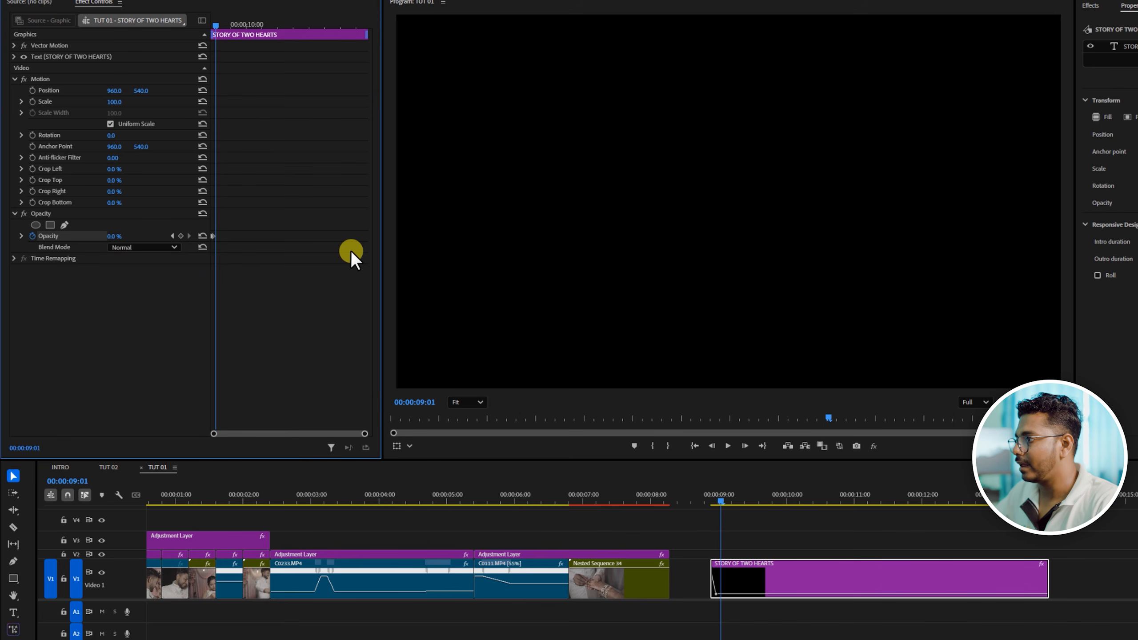
{"action": "left_click_drag", "start_coordinate": [365, 437], "coordinate": [243, 434]}
{"action": "left_click_drag", "start_coordinate": [286, 214], "coordinate": [257, 277]}
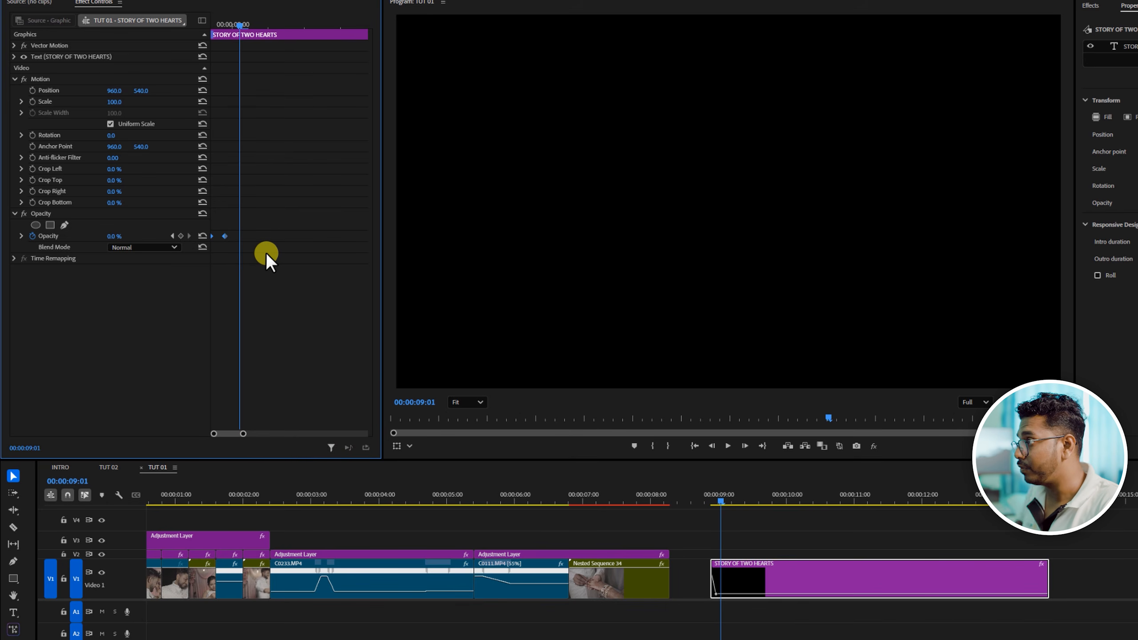
{"action": "key", "text": "ctrl+v"}
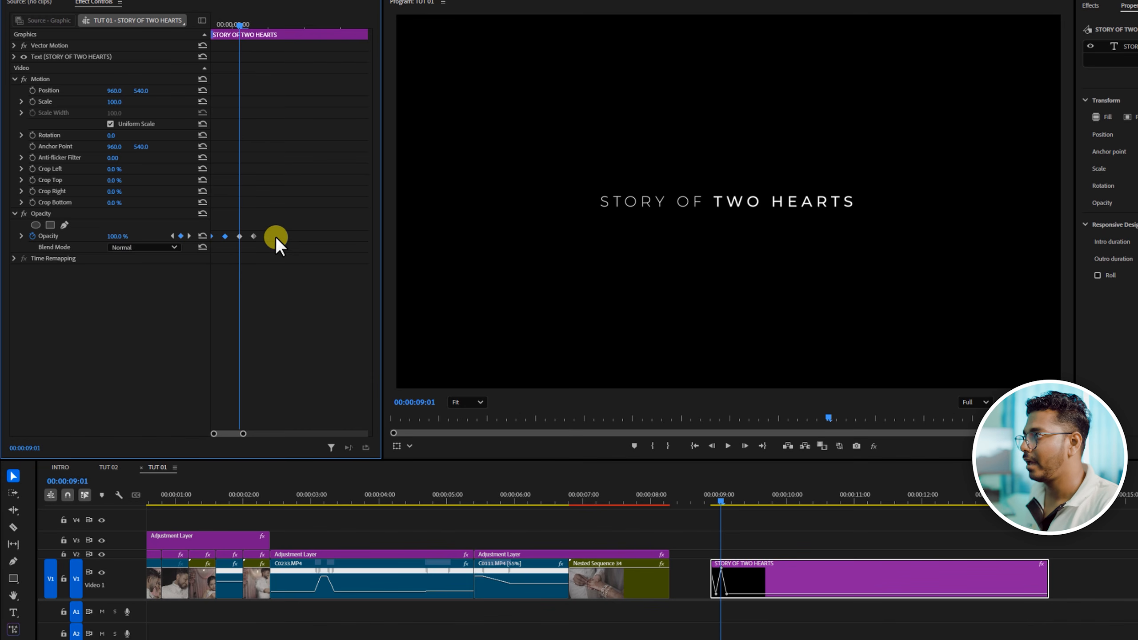
- Copy all four opacity keyframes and paste them at 00:00:09:05 to lengthen the flicker
{"action": "left_click_drag", "start_coordinate": [297, 206], "coordinate": [298, 294]}
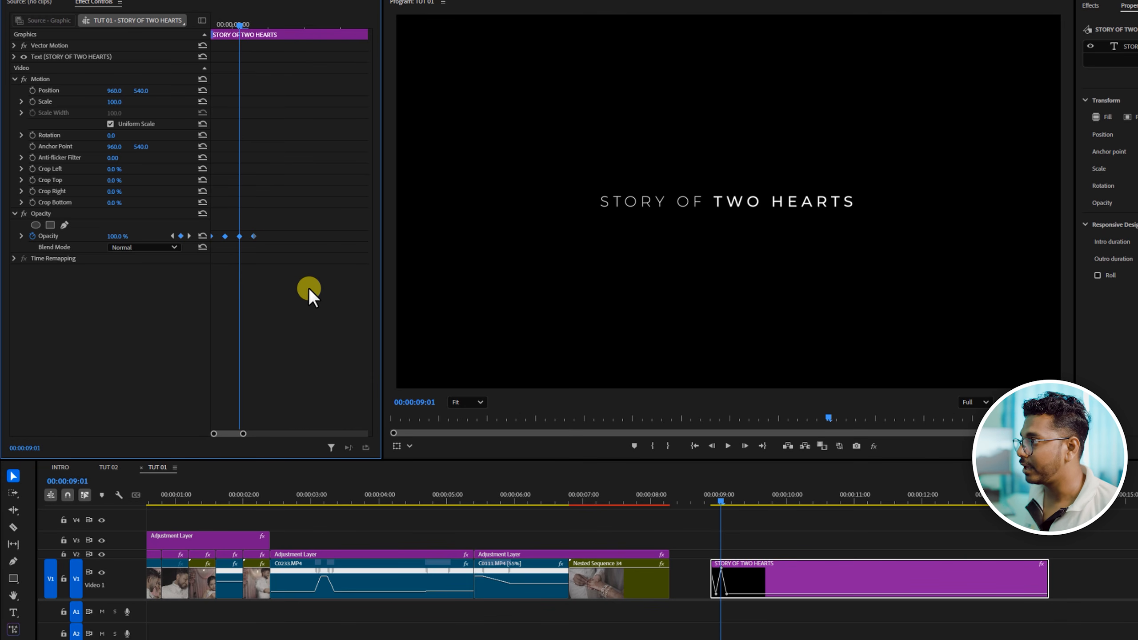
{"action": "key", "text": "Right"}
{"action": "key", "text": "Right"}
{"action": "key", "text": "Right"}
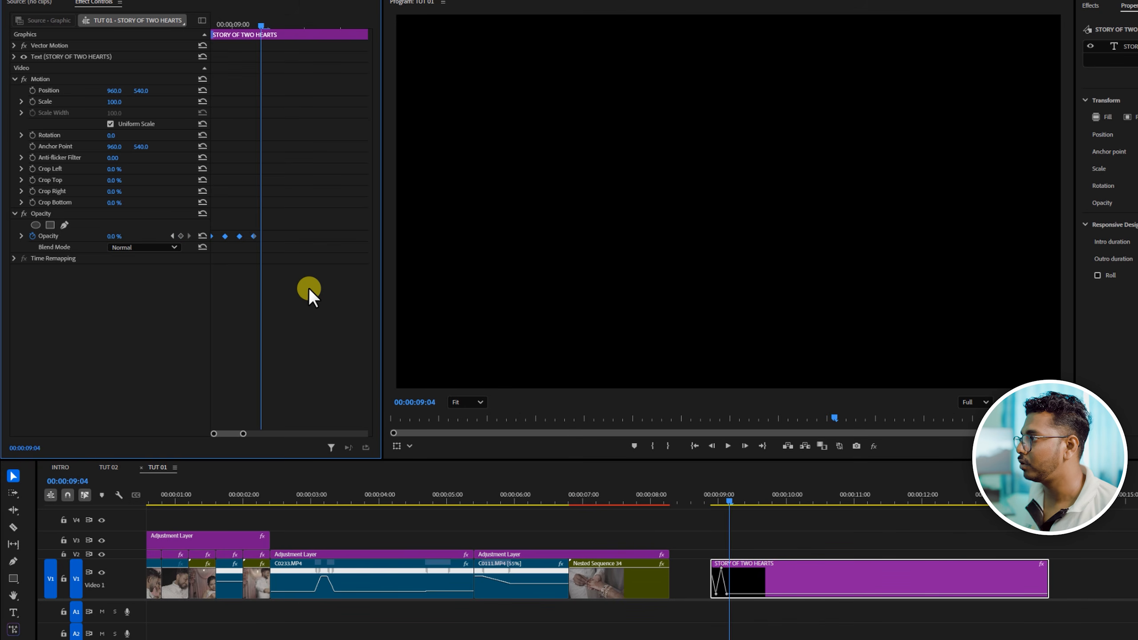
{"action": "key", "text": "Right"}
{"action": "key", "text": "ctrl+v"}
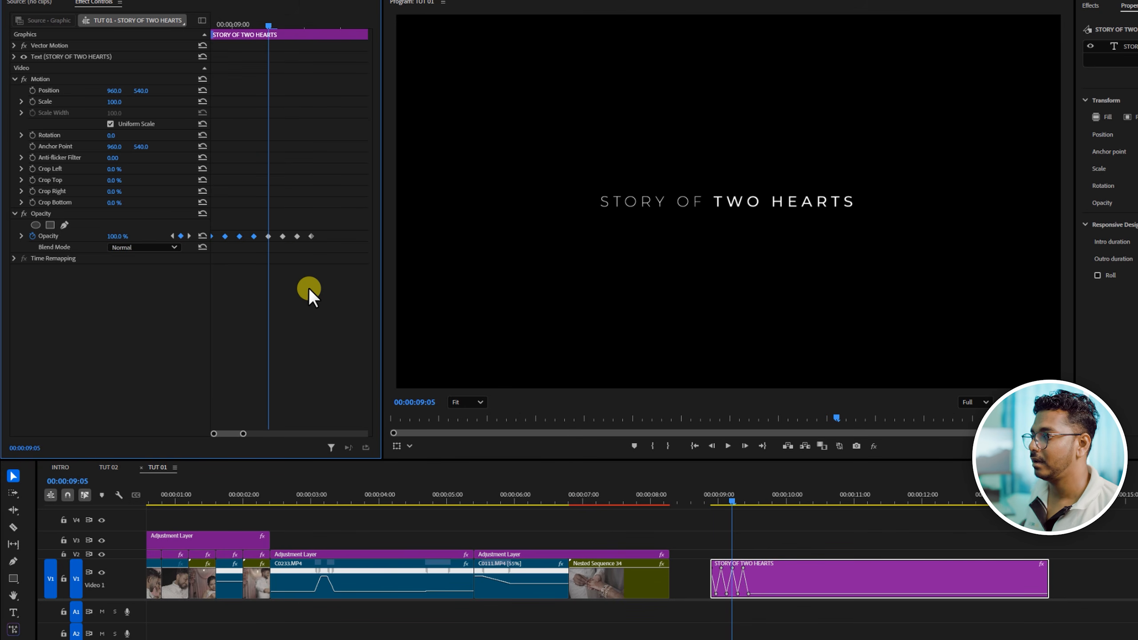
- Paste the four opacity keyframes again at 00:00:09:13 and preview the title's flicker from just before its start
{"action": "key", "text": "Right"}
{"action": "key", "text": "Right"}
{"action": "key", "text": "Right"}
{"action": "key", "text": "Right"}
{"action": "key", "text": "Right"}
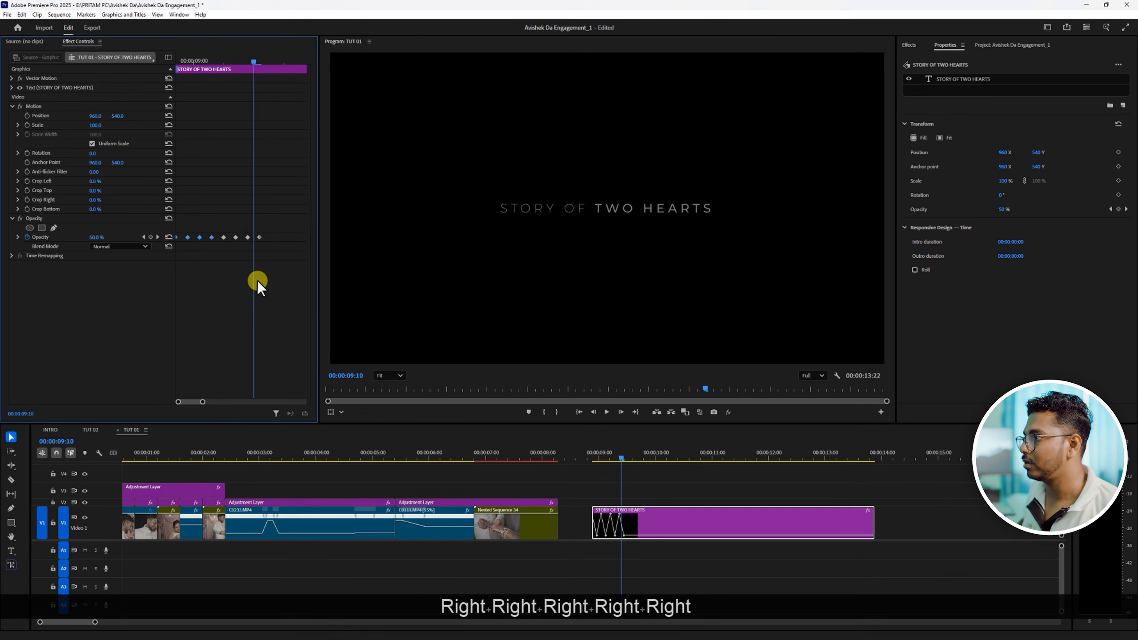
{"action": "key", "text": "Right"}
{"action": "key", "text": "Right"}
{"action": "key", "text": "Right"}
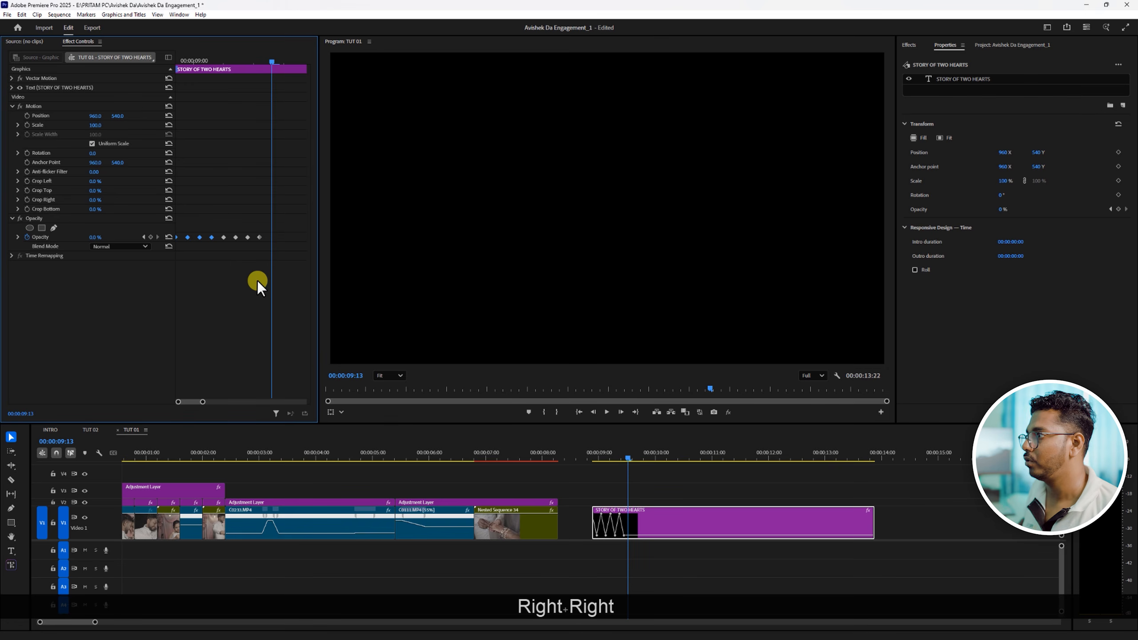
{"action": "key", "text": "ctrl+v"}
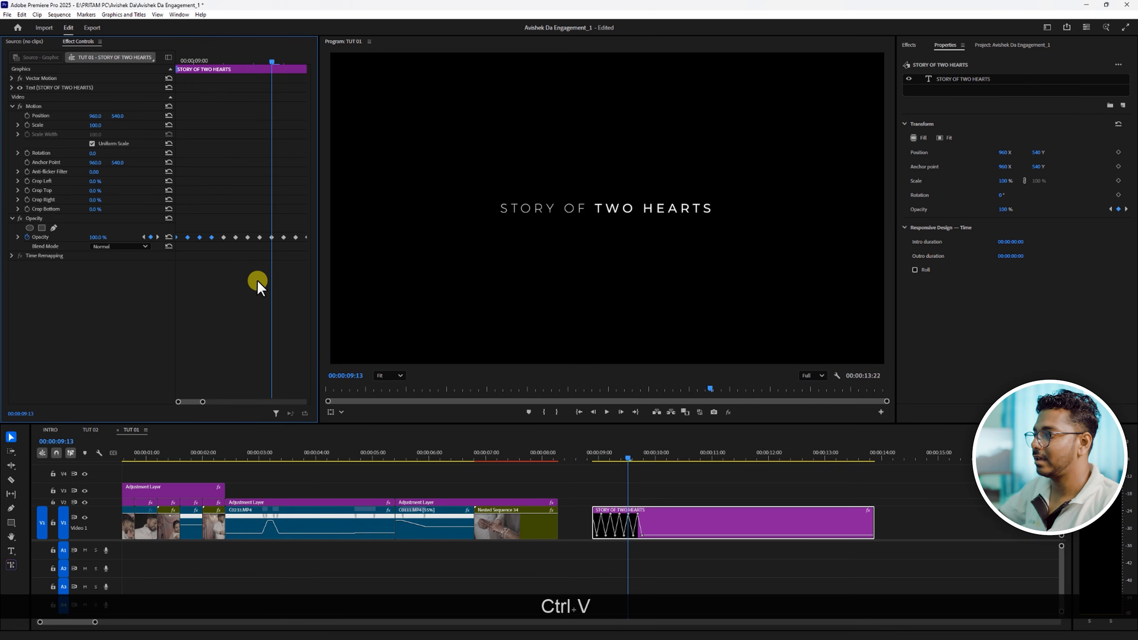
{"action": "left_click", "coordinate": [591, 454]}
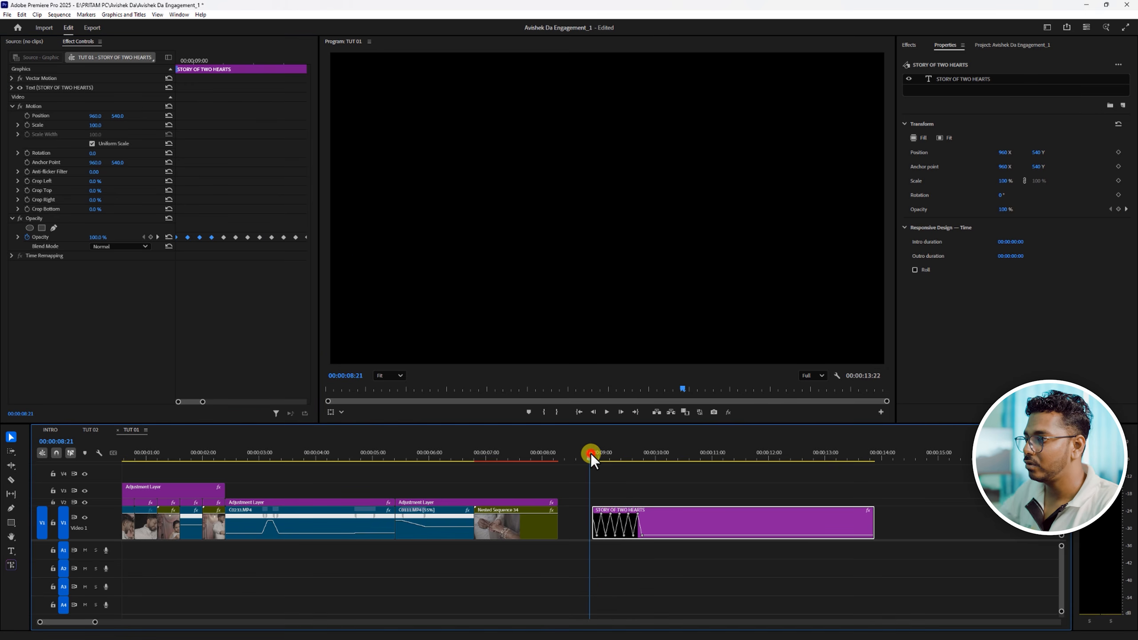
{"action": "left_click_drag", "start_coordinate": [593, 454], "coordinate": [590, 455]}
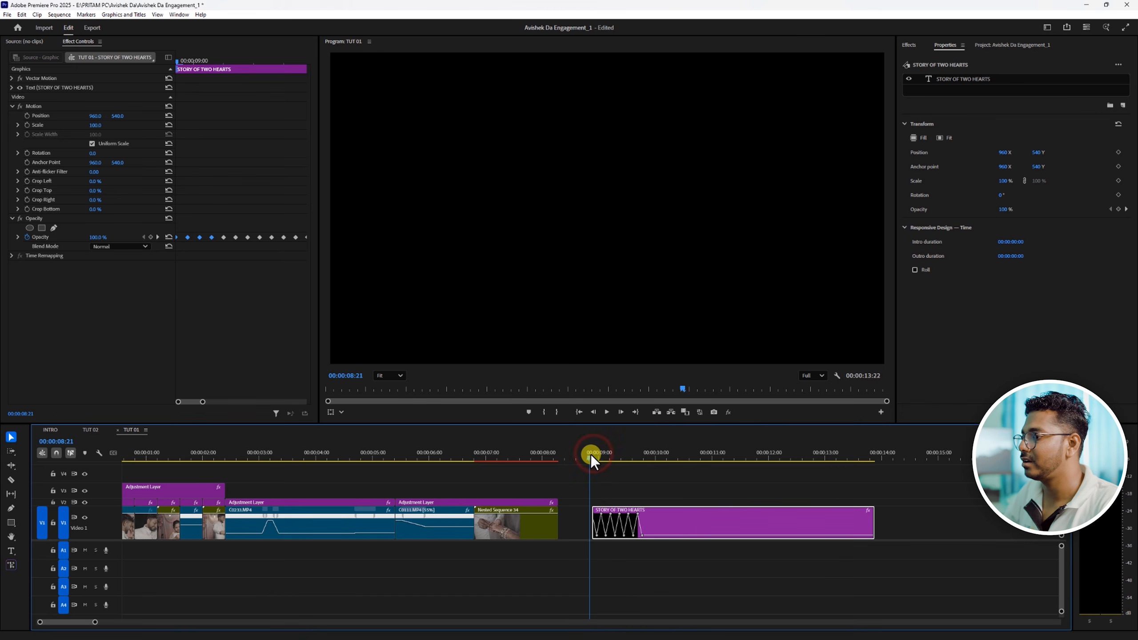
{"action": "key", "text": "space"}
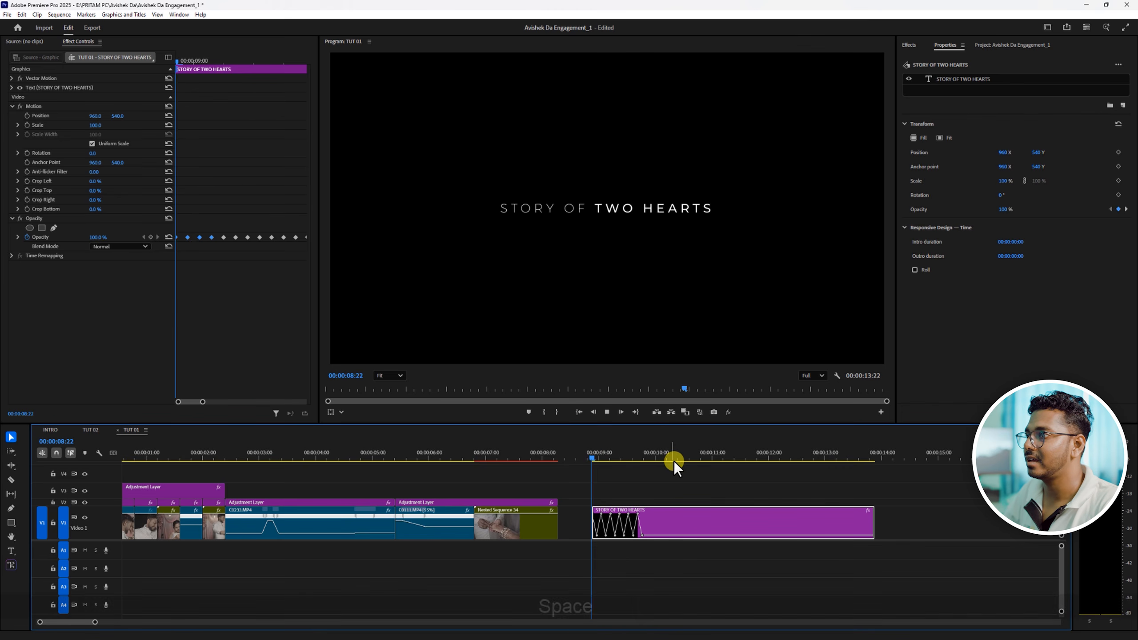
{"action": "left_click_drag", "start_coordinate": [593, 459], "coordinate": [665, 458]}
- Place the flickering title clip on V4 at the very start of the sequence and play back the opening
{"action": "left_click_drag", "start_coordinate": [682, 529], "coordinate": [6, 465]}
{"action": "left_click_drag", "start_coordinate": [256, 474], "coordinate": [234, 474]}
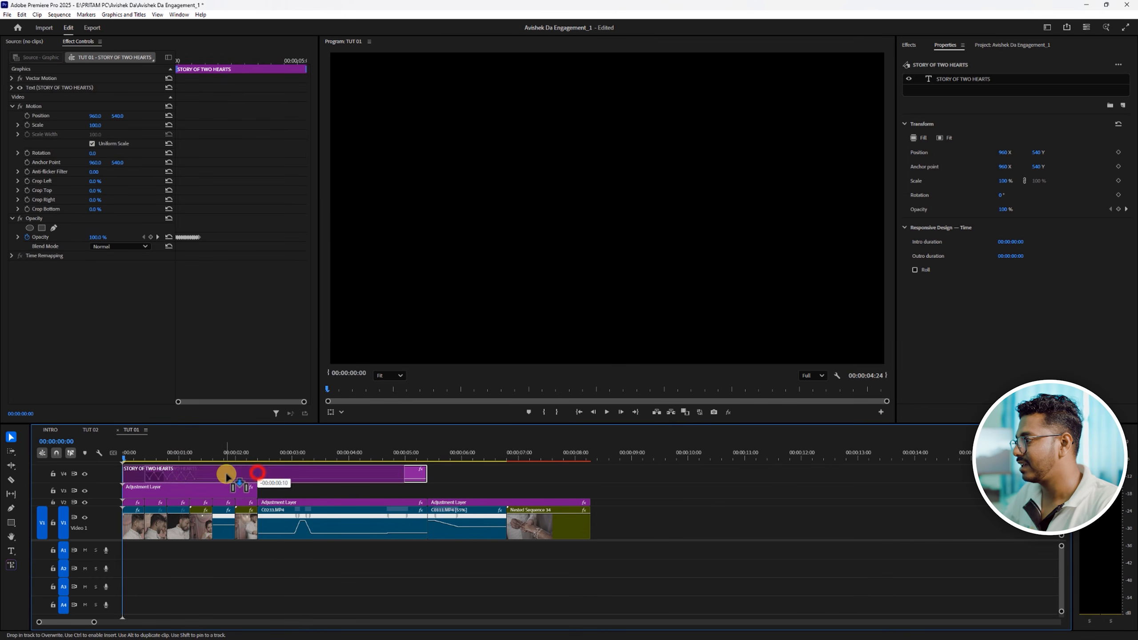
{"action": "key", "text": "space"}
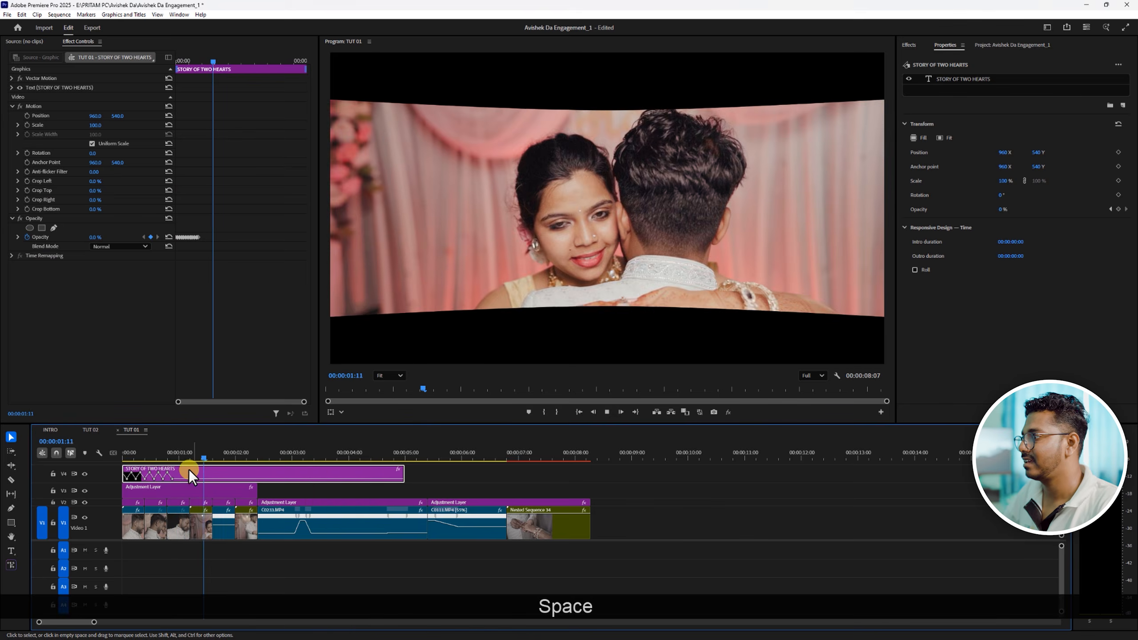
{"action": "left_click", "coordinate": [152, 453]}
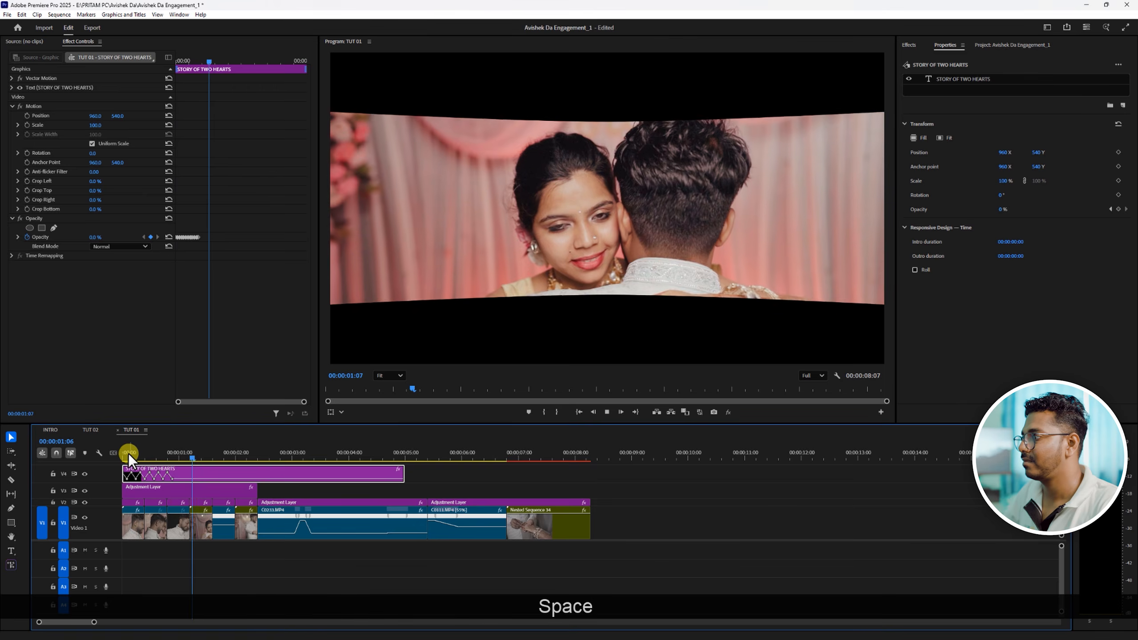
{"action": "left_click", "coordinate": [134, 455]}
{"action": "key", "text": "space"}
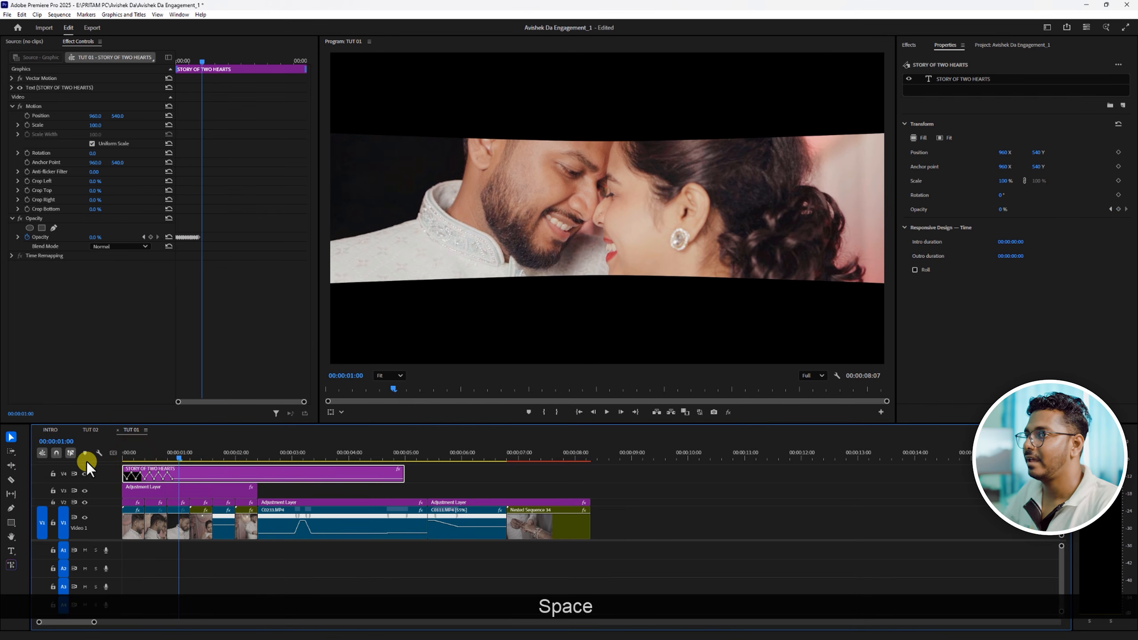
{"action": "left_click_drag", "start_coordinate": [144, 457], "coordinate": [121, 461]}
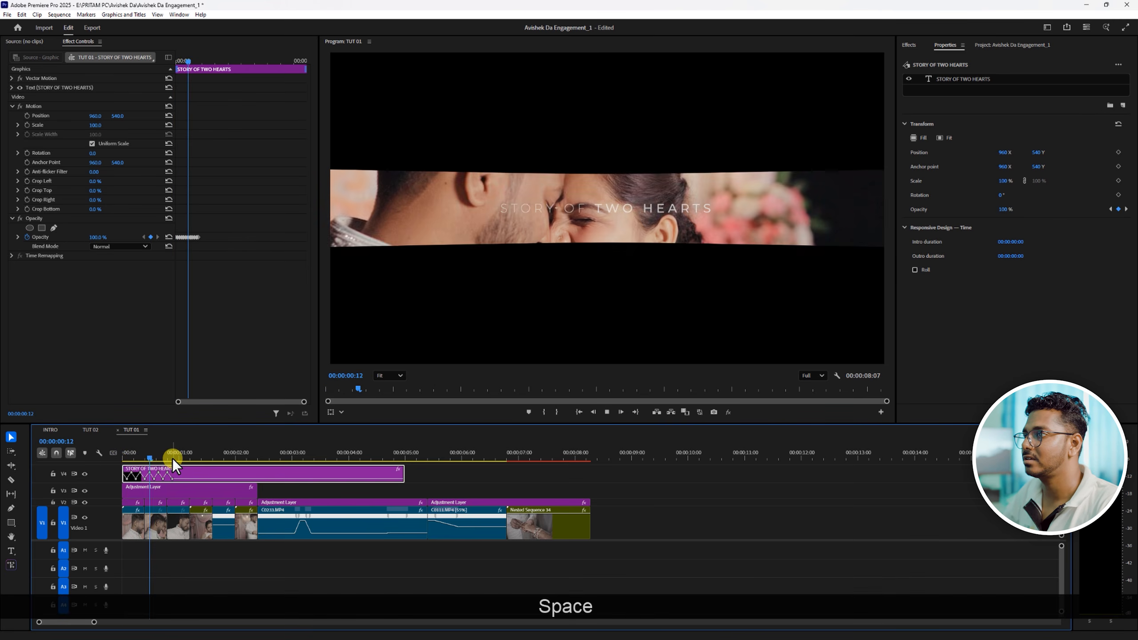
{"action": "key", "text": "space"}
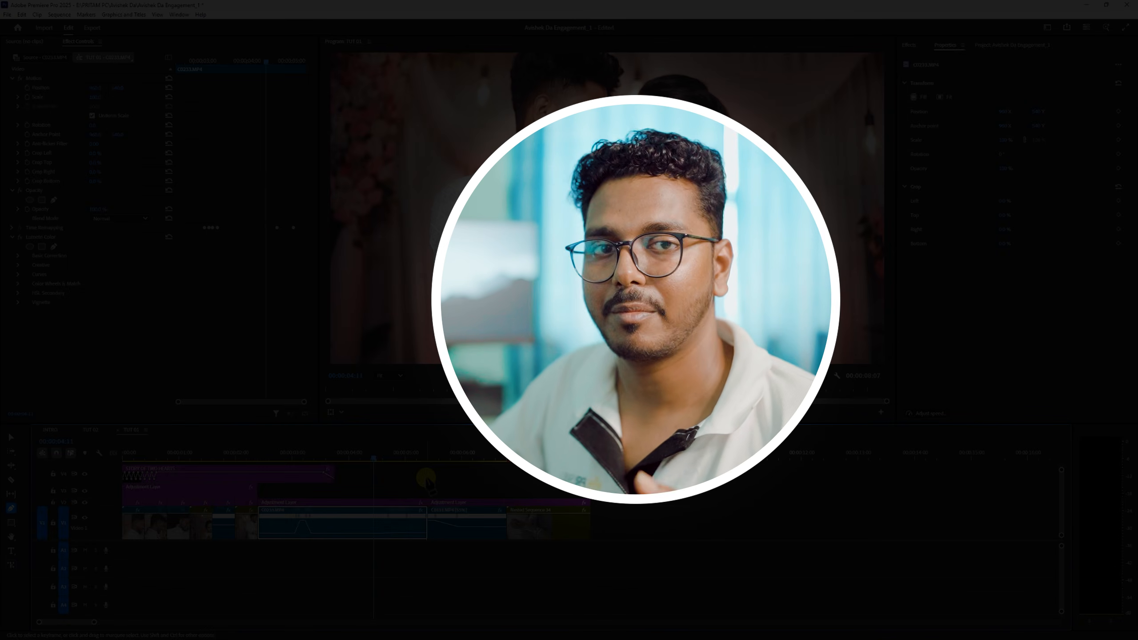
- Open the TUT 02 sequence and move the playhead to 00:00:01:24 in its first nested clip
{"action": "left_click", "coordinate": [92, 430]}
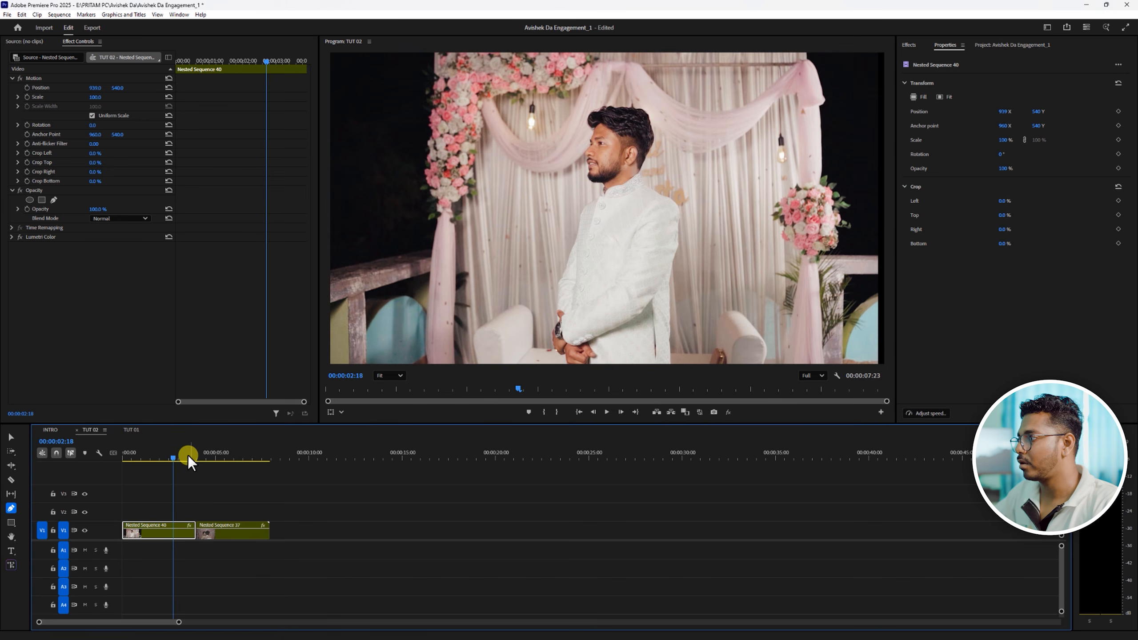
{"action": "left_click_drag", "start_coordinate": [187, 456], "coordinate": [160, 458]}
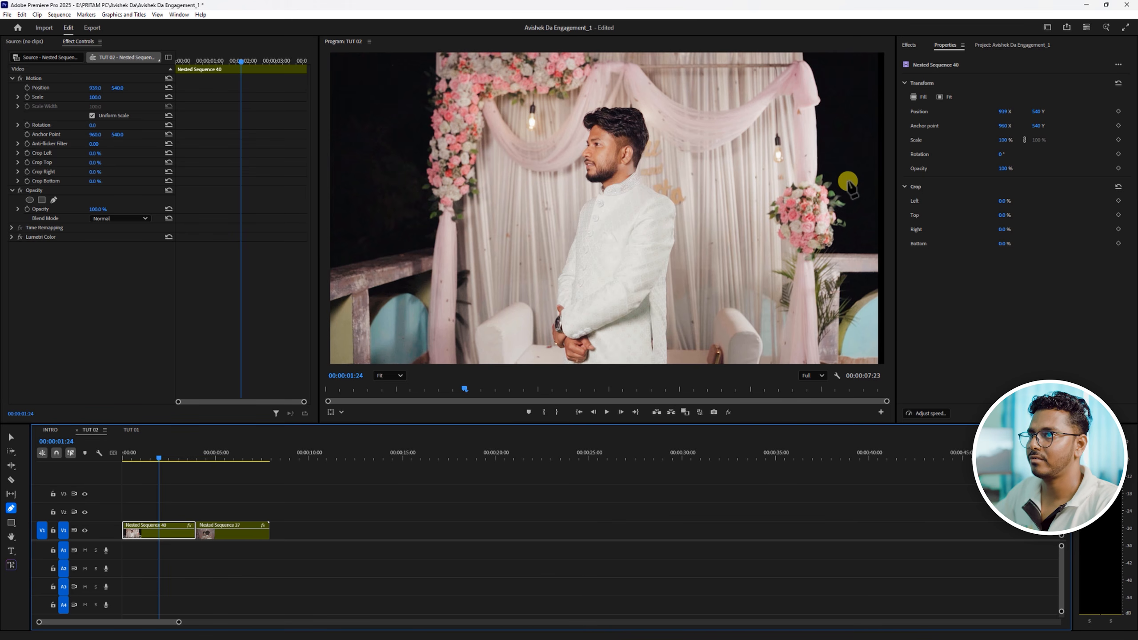
- Reset the first nested clip's position to 960, 540 and select that clip with the Selection tool
{"action": "left_click", "coordinate": [166, 90]}
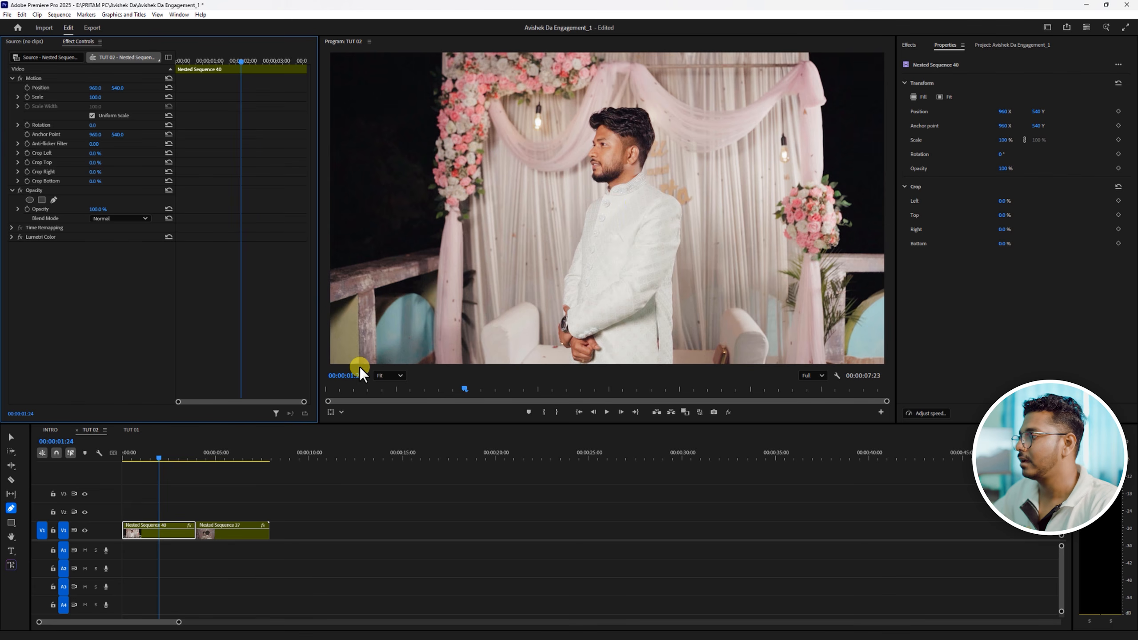
{"action": "left_click", "coordinate": [11, 437]}
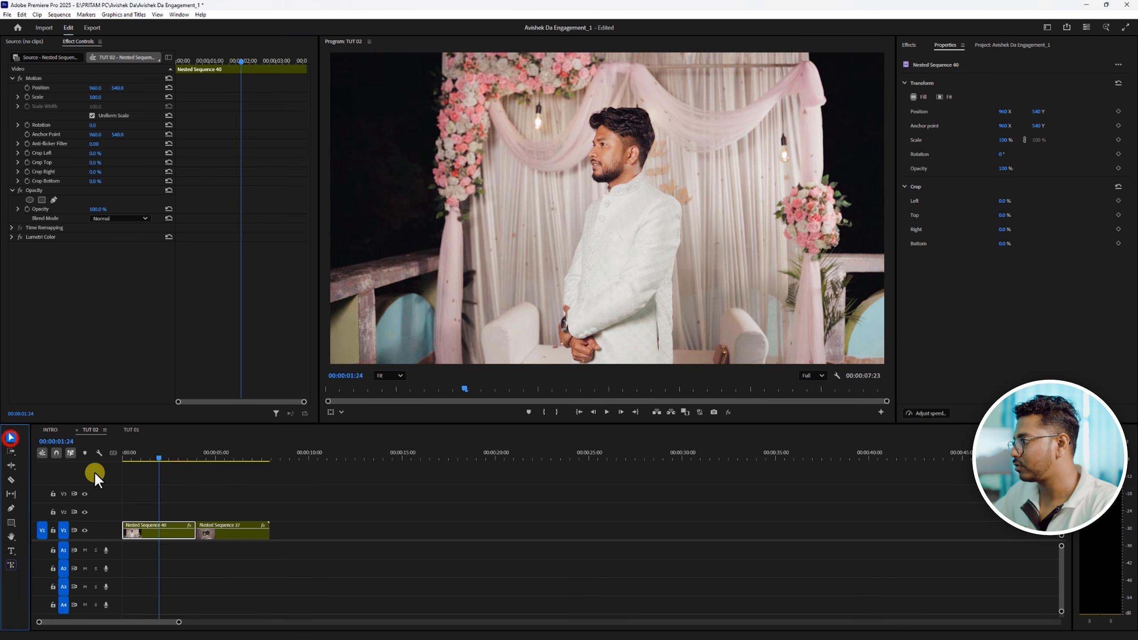
{"action": "left_click", "coordinate": [162, 536]}
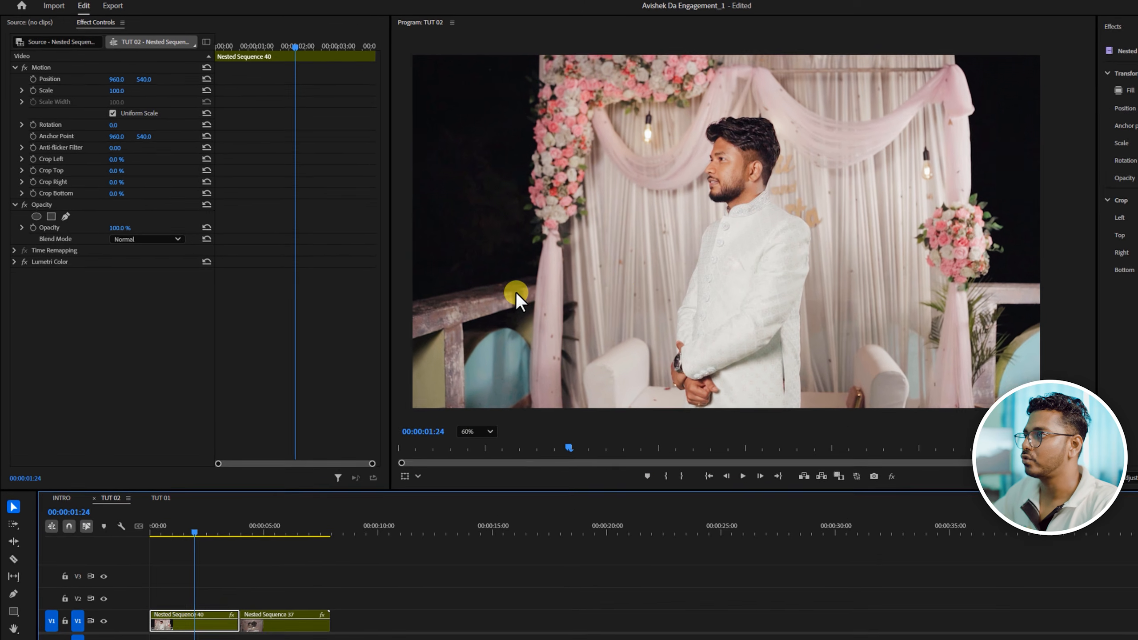
- Draw a closed four-point opacity mask around the standing groom, narrow above his head and wider below, extending past the frame's upper and lower edges
{"action": "left_click", "coordinate": [466, 430]}
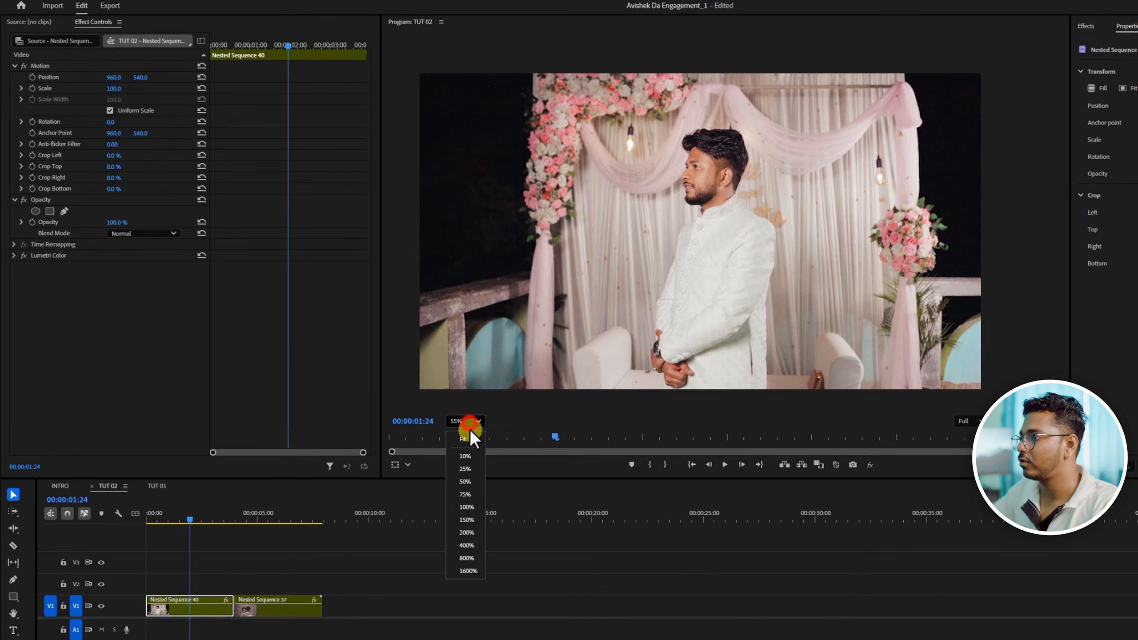
{"action": "left_click", "coordinate": [713, 243]}
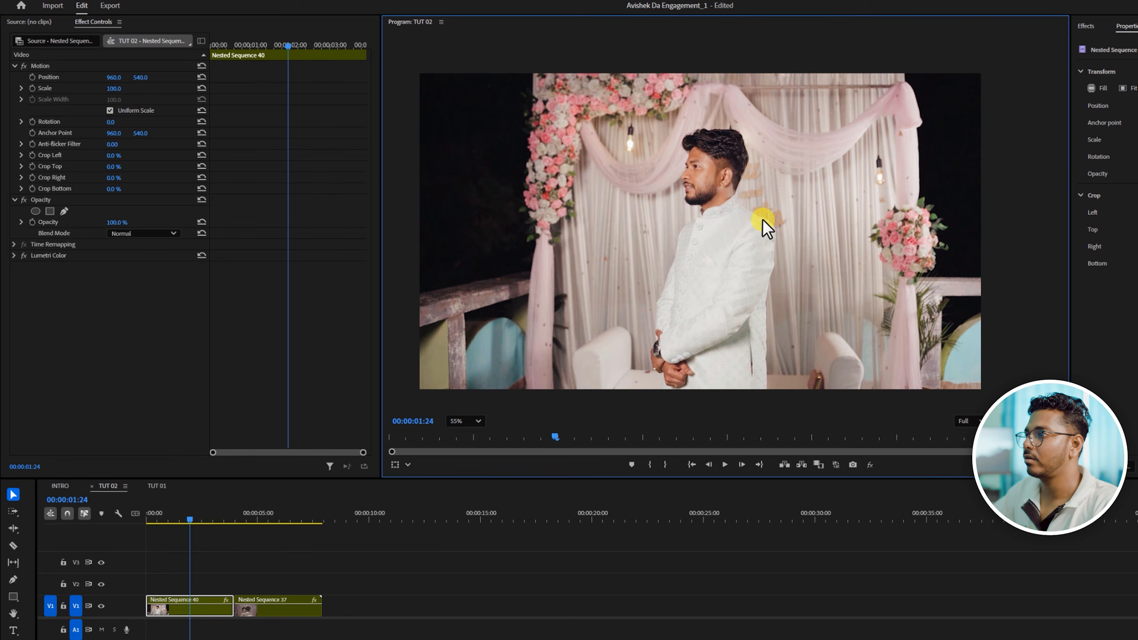
{"action": "scroll", "coordinate": [761, 220], "scroll_direction": "down", "scroll_amount": 1}
{"action": "scroll", "coordinate": [650, 252], "scroll_direction": "up", "scroll_amount": 1}
{"action": "scroll", "coordinate": [675, 255], "scroll_direction": "down", "scroll_amount": 1}
{"action": "scroll", "coordinate": [675, 257], "scroll_direction": "up", "scroll_amount": 1}
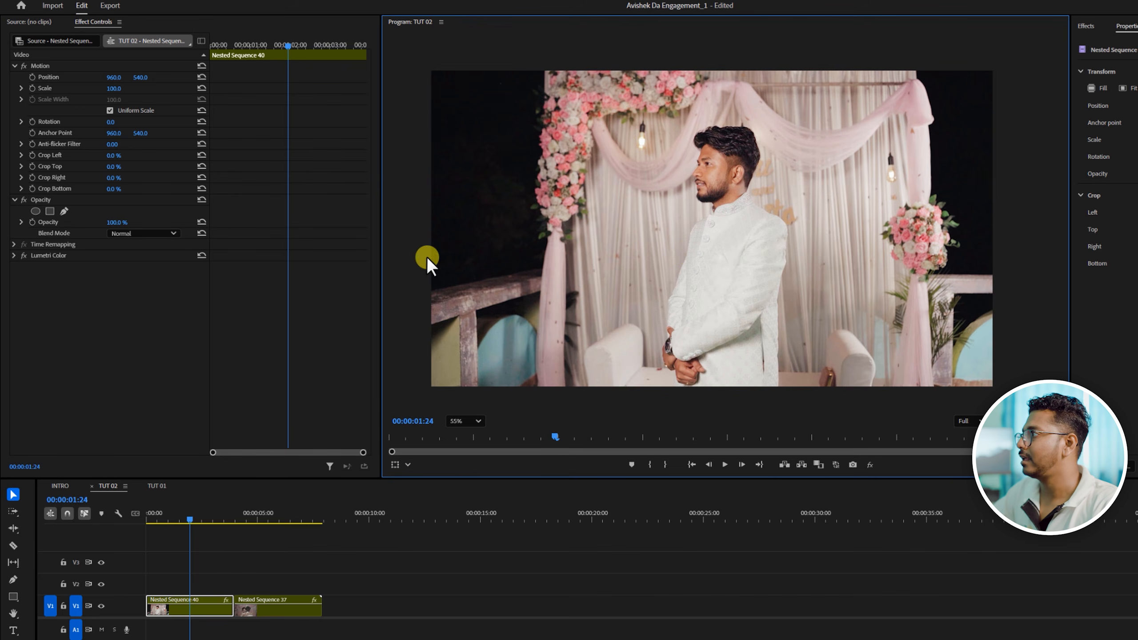
{"action": "left_click", "coordinate": [64, 212]}
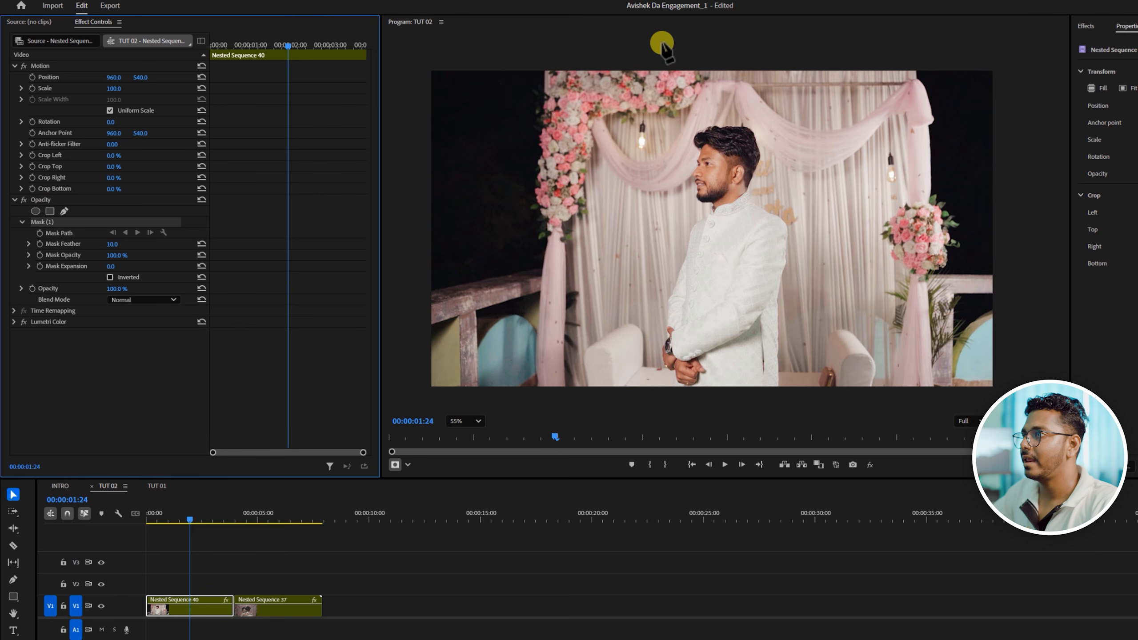
{"action": "left_click", "coordinate": [652, 42]}
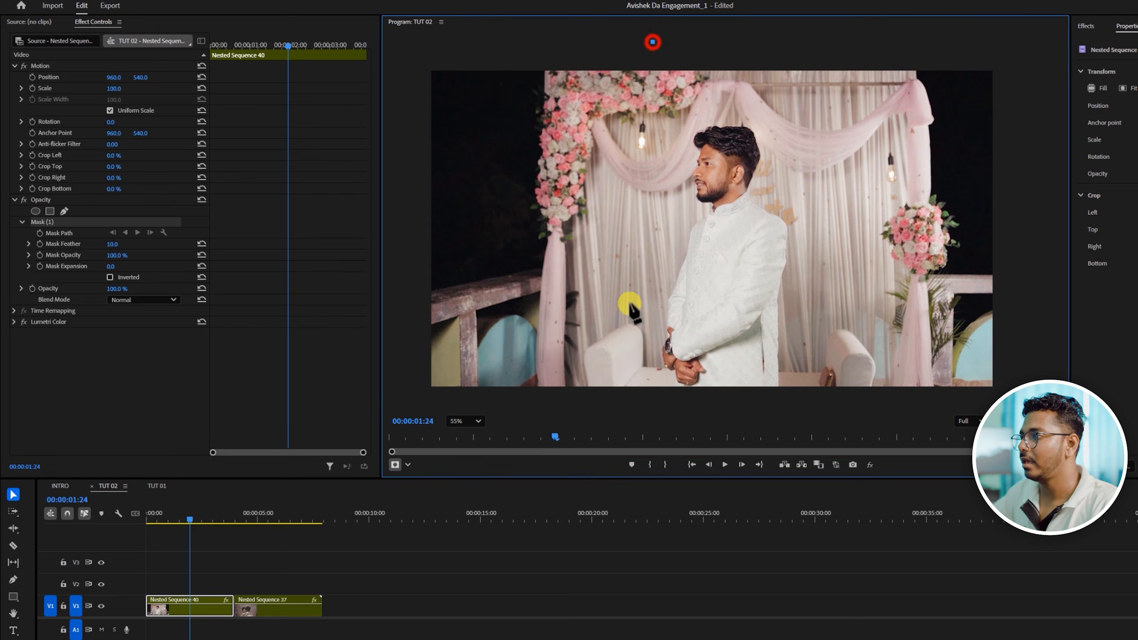
{"action": "left_click", "coordinate": [602, 406]}
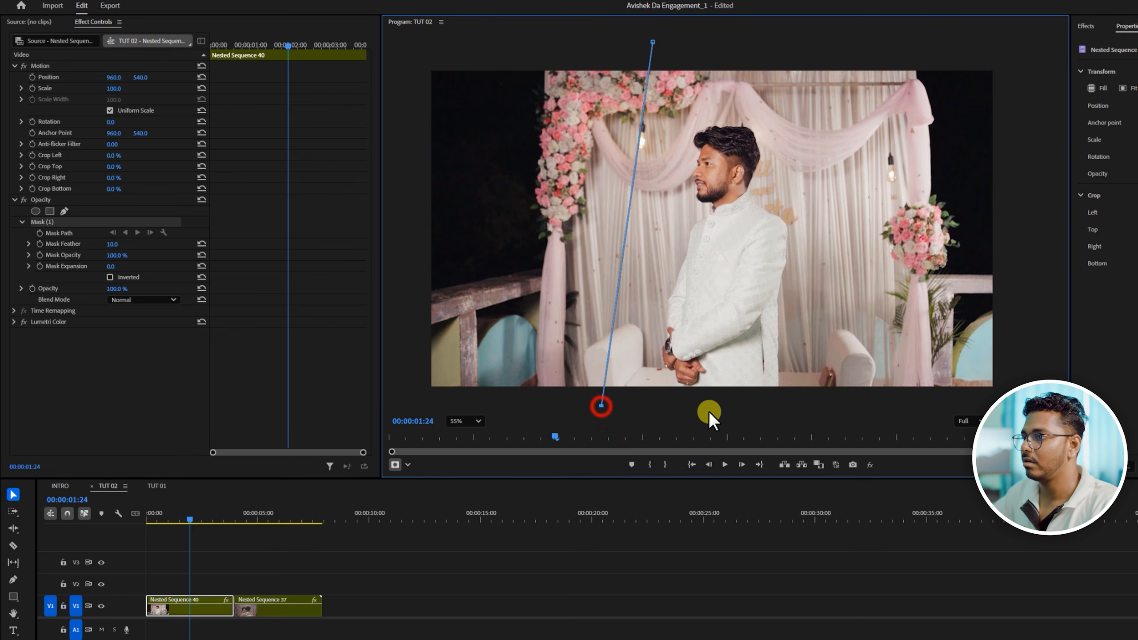
{"action": "left_click", "coordinate": [850, 403]}
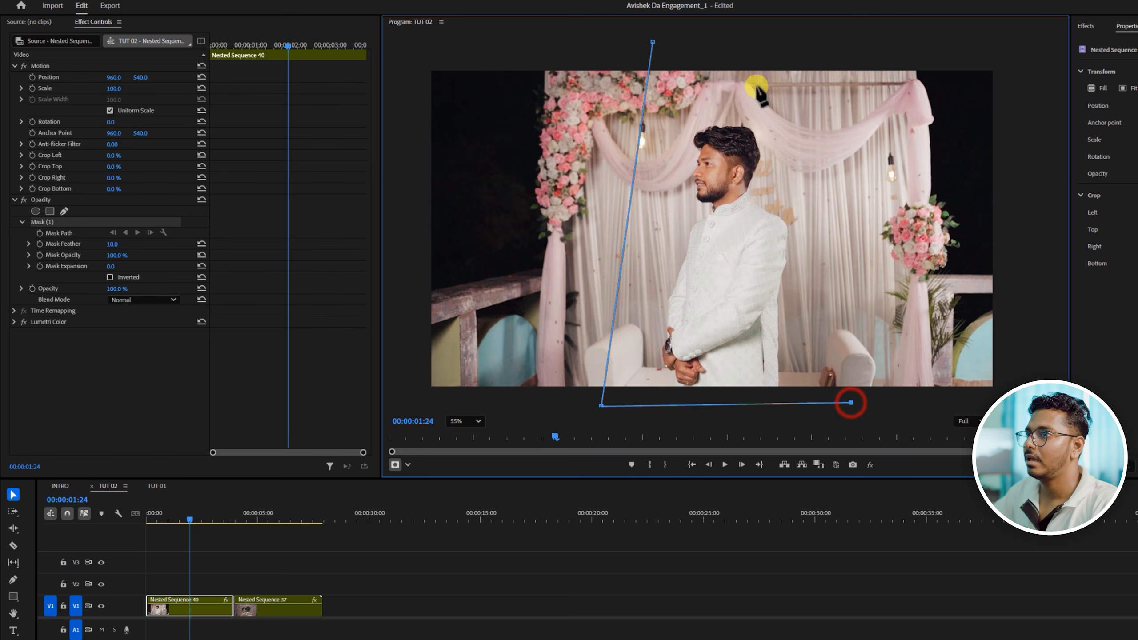
{"action": "left_click", "coordinate": [764, 40]}
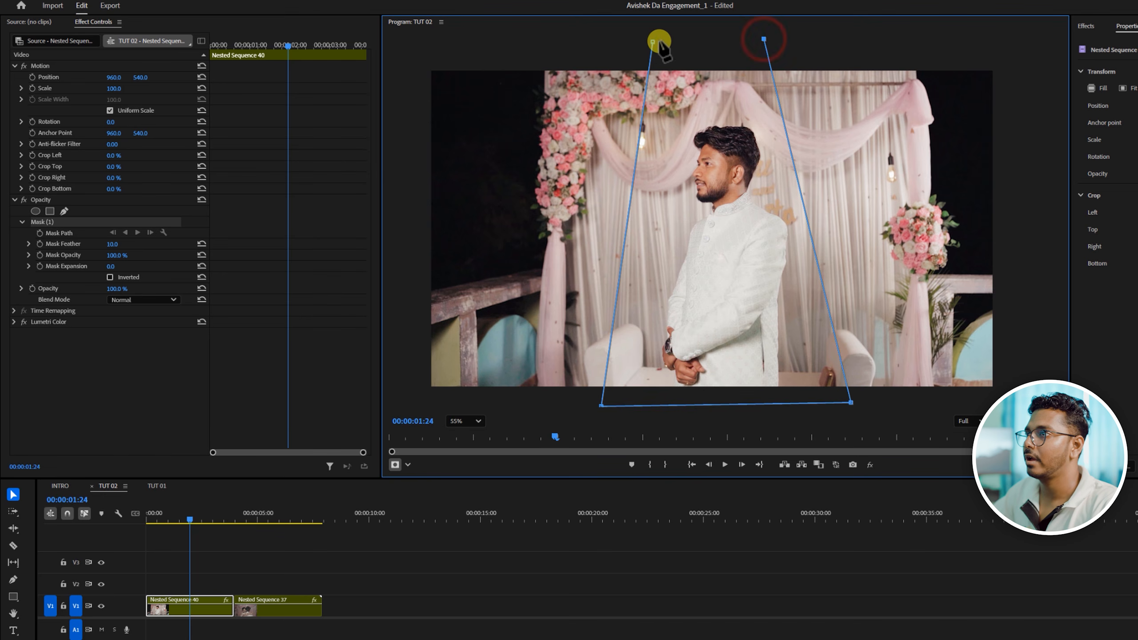
{"action": "left_click", "coordinate": [653, 41]}
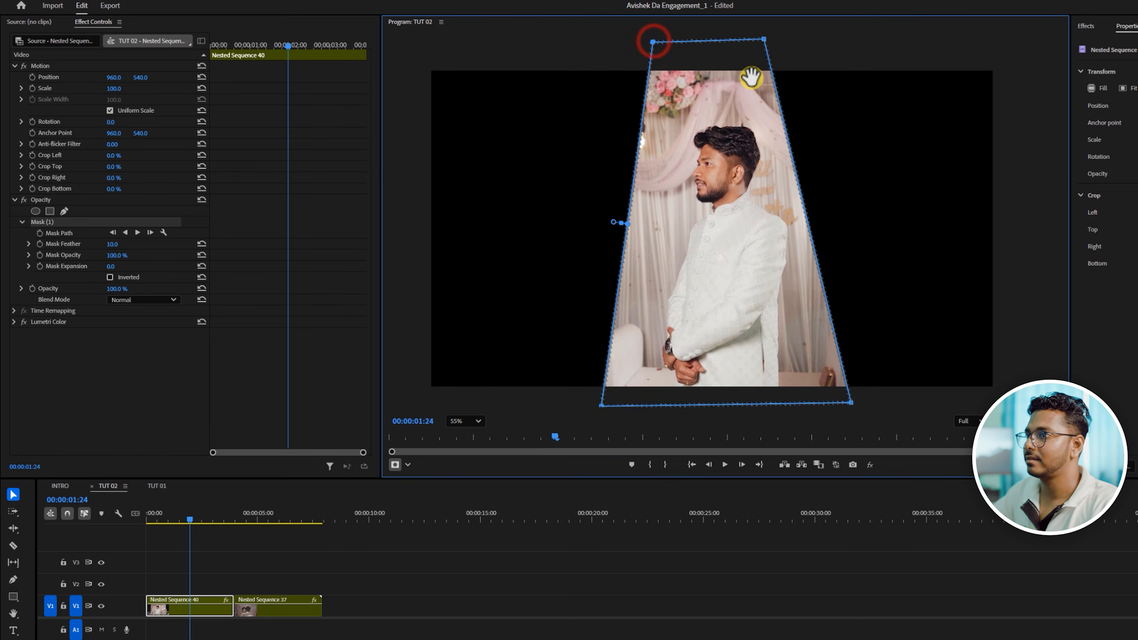
- Widen the mask's upper edge, shift the mask slightly to center it on the groom, and set its feather to 0
{"action": "left_click_drag", "start_coordinate": [767, 40], "coordinate": [777, 39]}
{"action": "left_click_drag", "start_coordinate": [755, 153], "coordinate": [761, 152]}
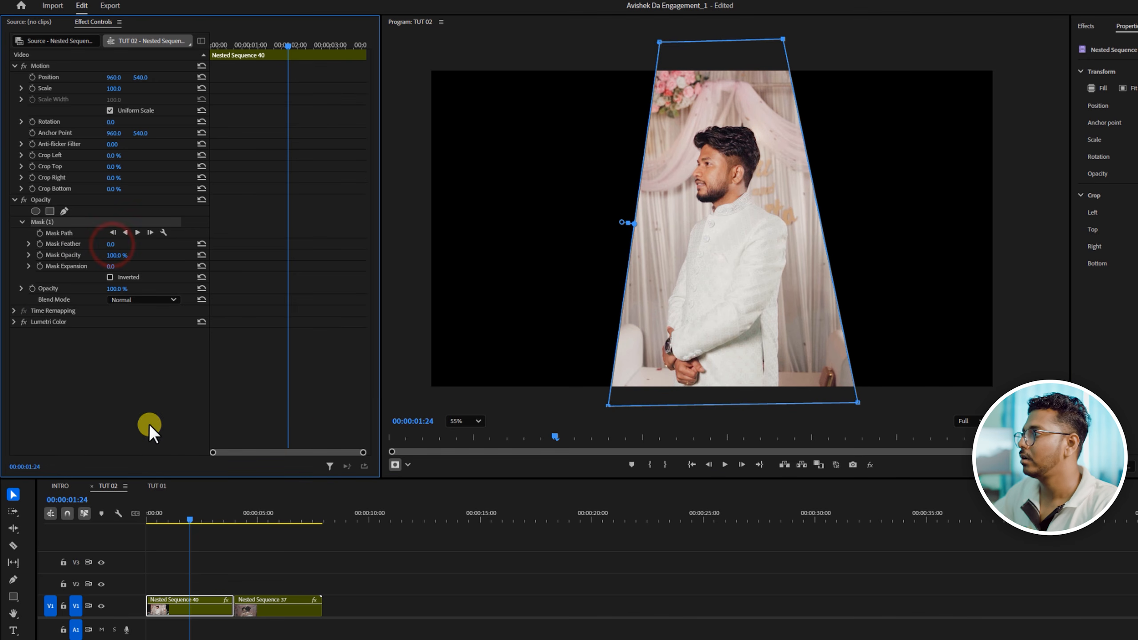
{"action": "left_click", "coordinate": [155, 410]}
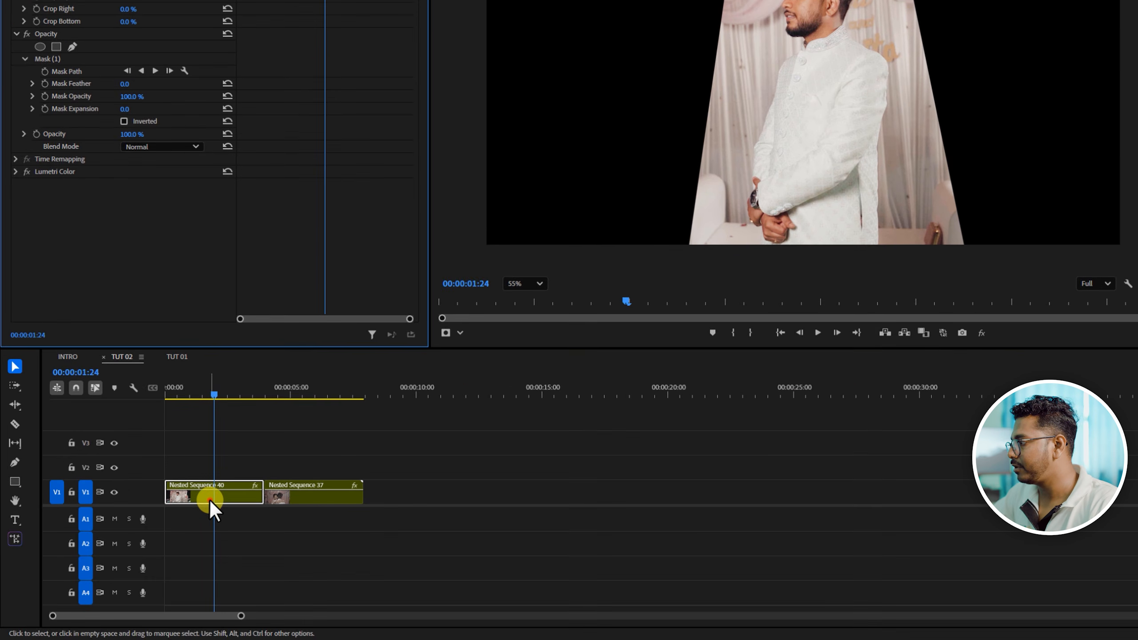
- Move the masked Nested Sequence 40 to V3 and place Nested Sequence 37 beneath it on V2 at the sequence start
{"action": "left_click_drag", "start_coordinate": [210, 499], "coordinate": [215, 450]}
{"action": "left_click", "coordinate": [294, 498]}
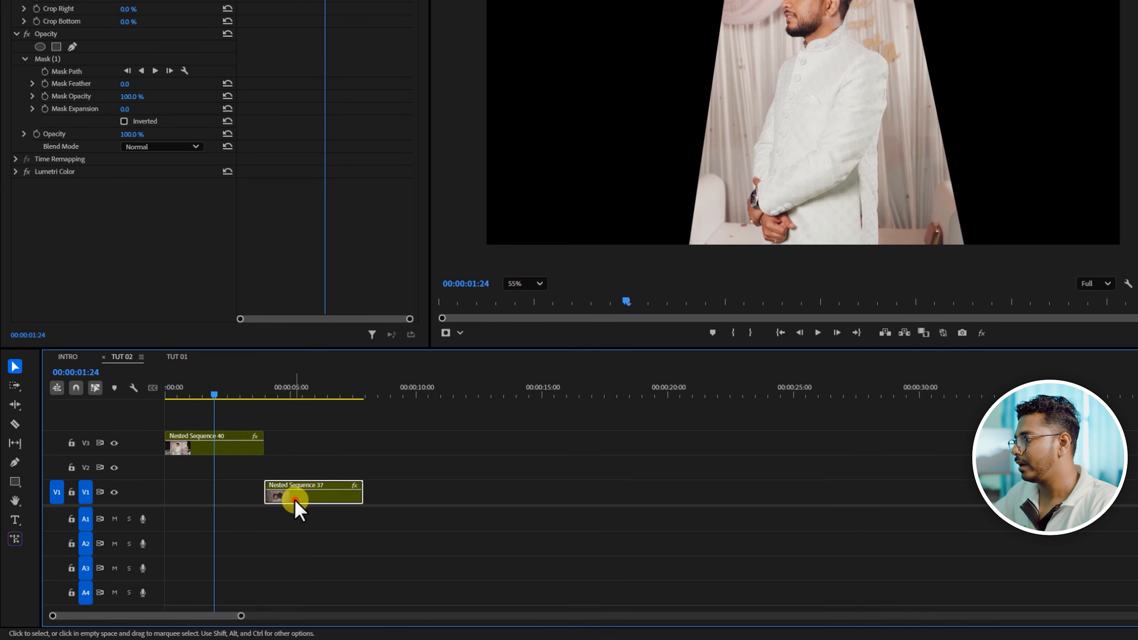
{"action": "left_click_drag", "start_coordinate": [295, 499], "coordinate": [195, 470]}
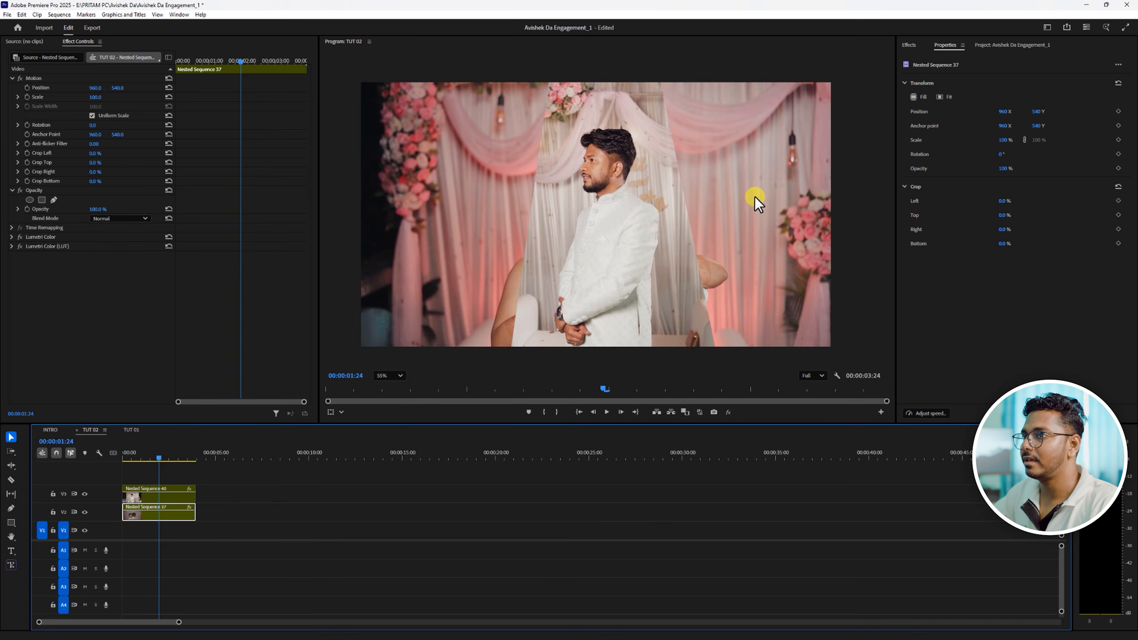
- Move Nested Sequence 37 on V2 past the end of the masked clip and park the playhead on it at 00:00:07:11
{"action": "left_click_drag", "start_coordinate": [173, 518], "coordinate": [275, 519]}
{"action": "left_click", "coordinate": [262, 450]}
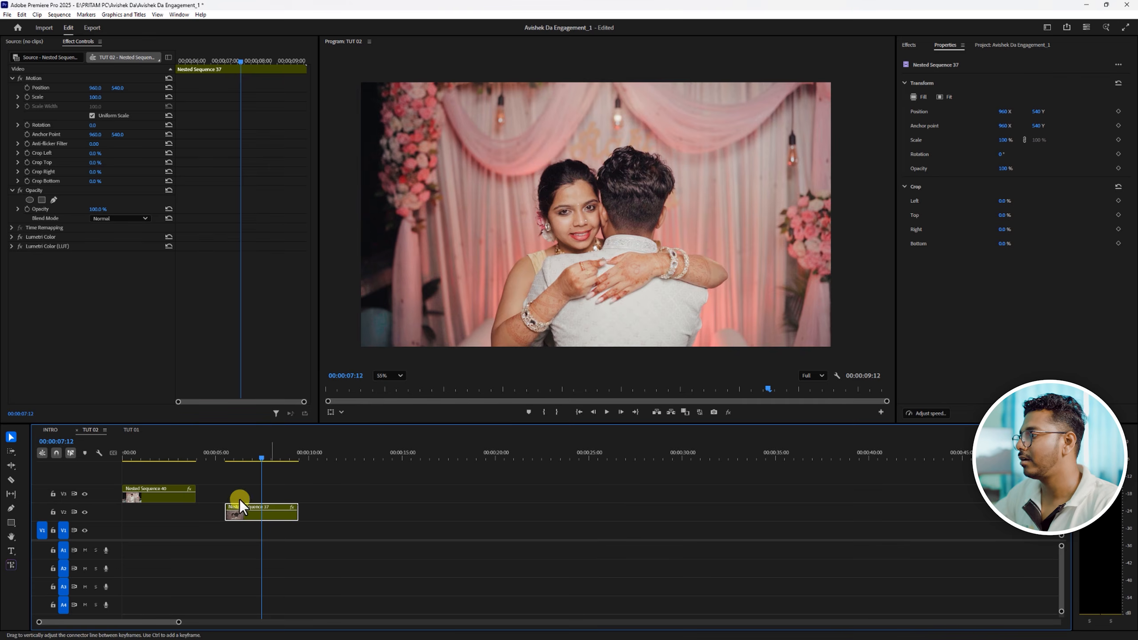
{"action": "left_click", "coordinate": [163, 455]}
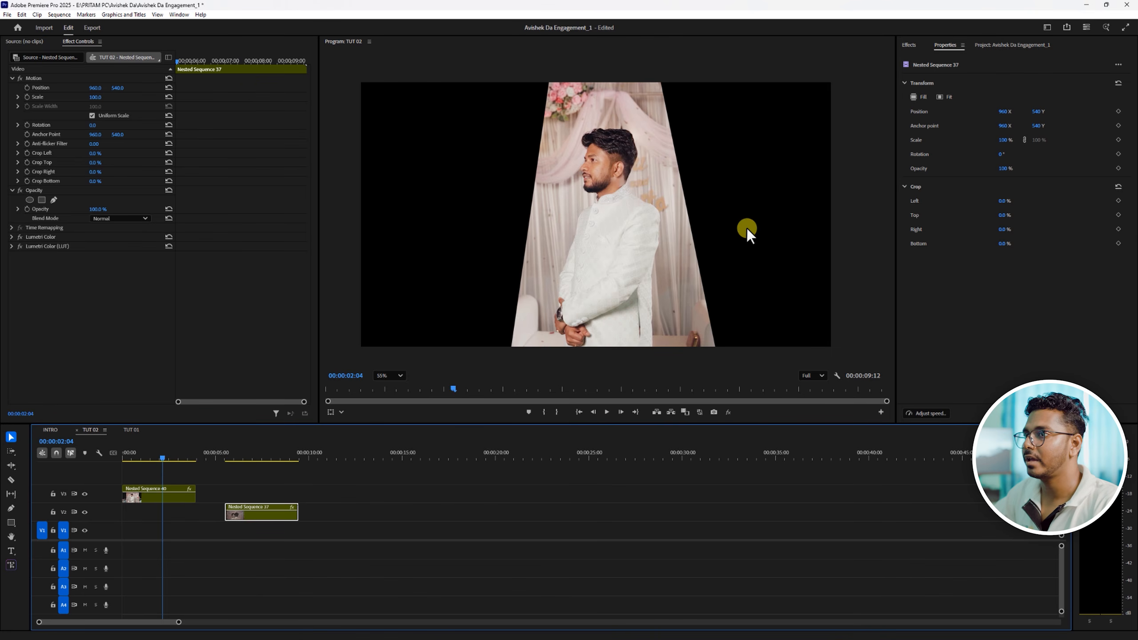
{"action": "left_click", "coordinate": [263, 456]}
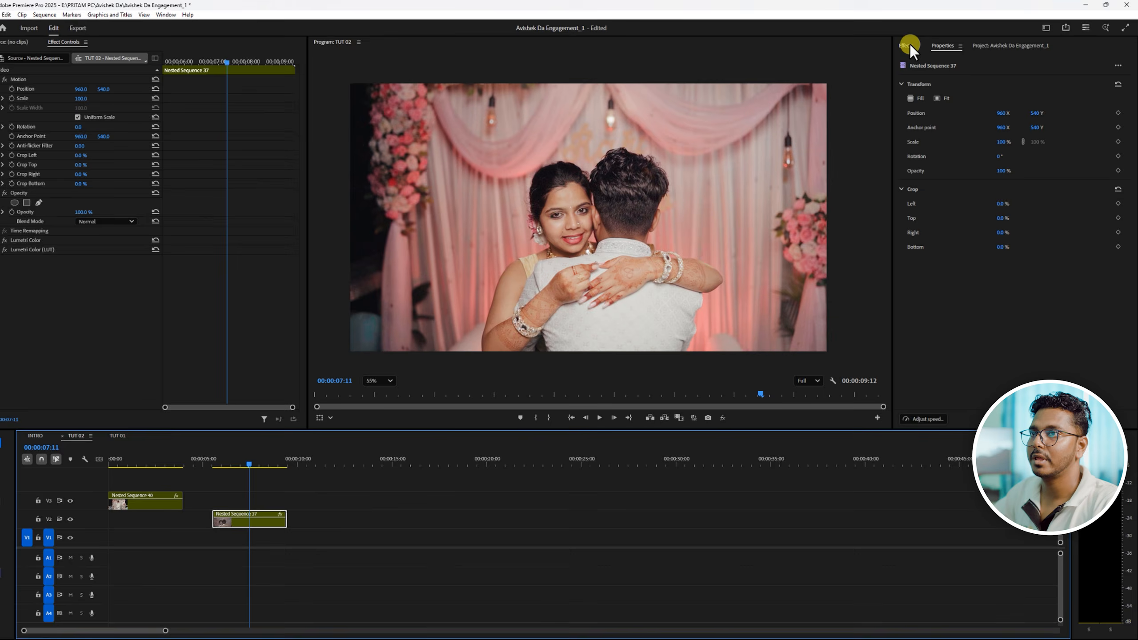
- Apply the Black & White effect to the Nested Sequence 37 clip and set the program preview zoom to Fit
{"action": "left_click", "coordinate": [907, 45]}
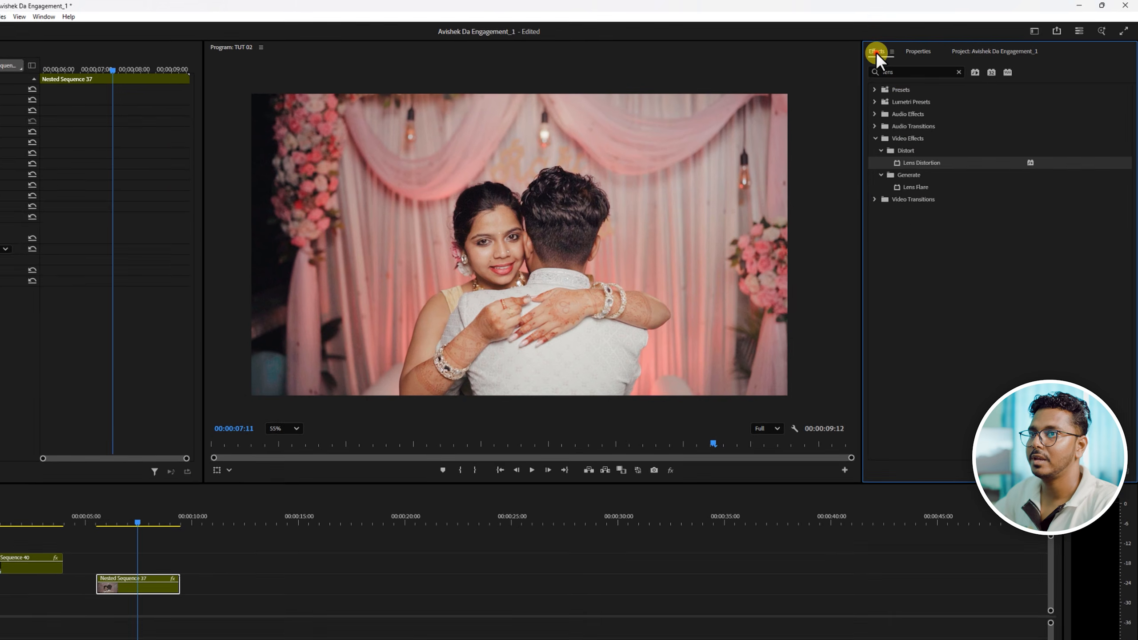
{"action": "left_click", "coordinate": [892, 73]}
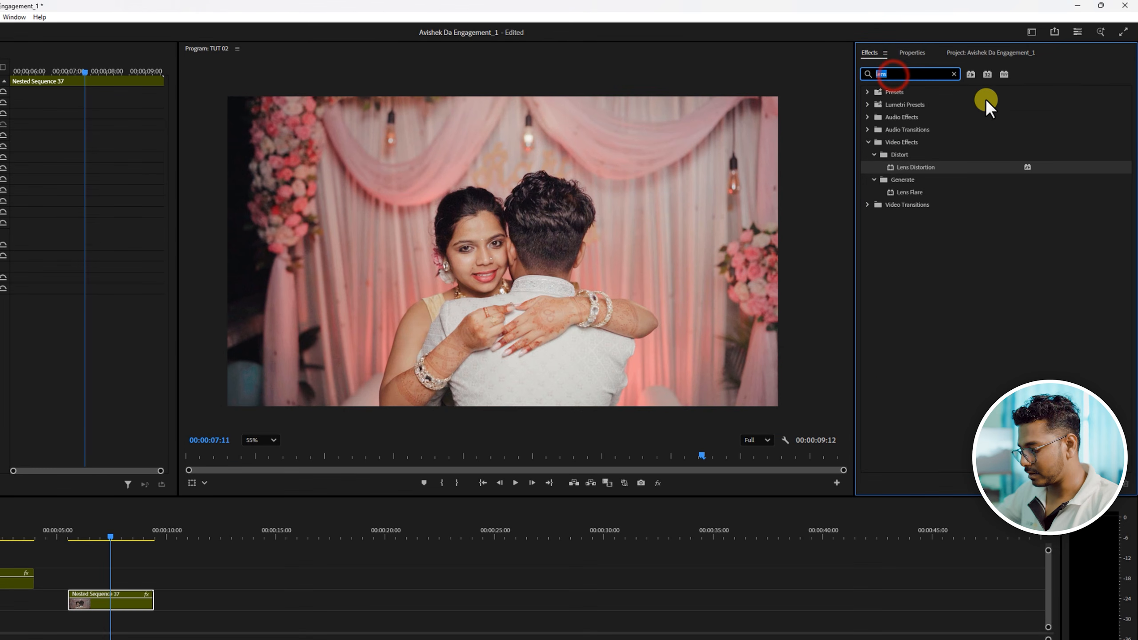
{"action": "type", "text": "BLACK"}
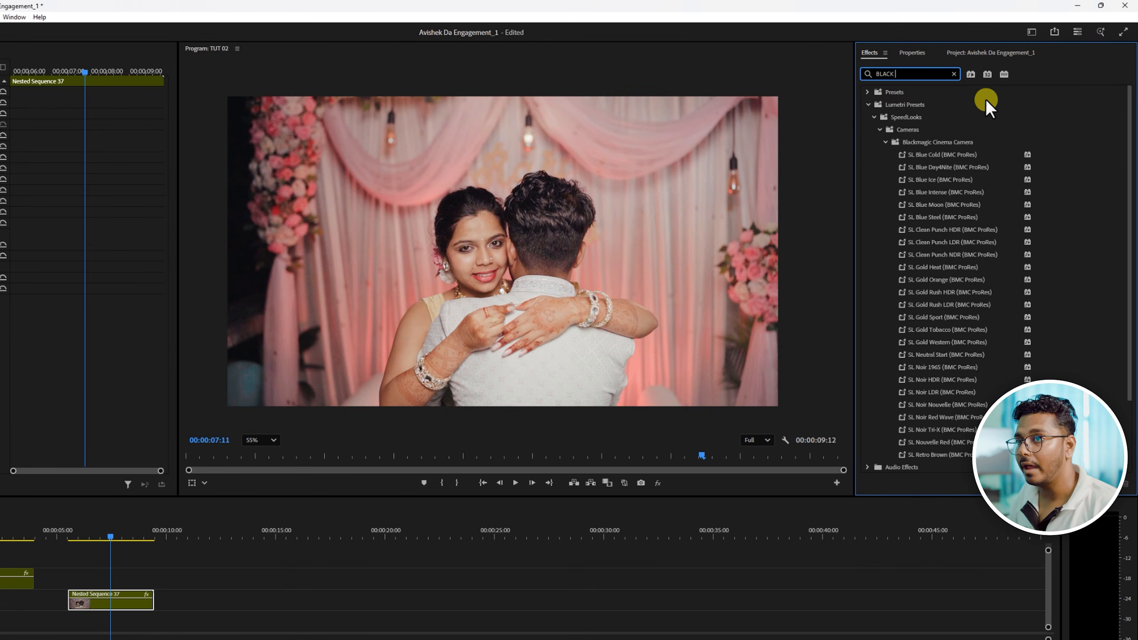
{"action": "type", "text": " &"}
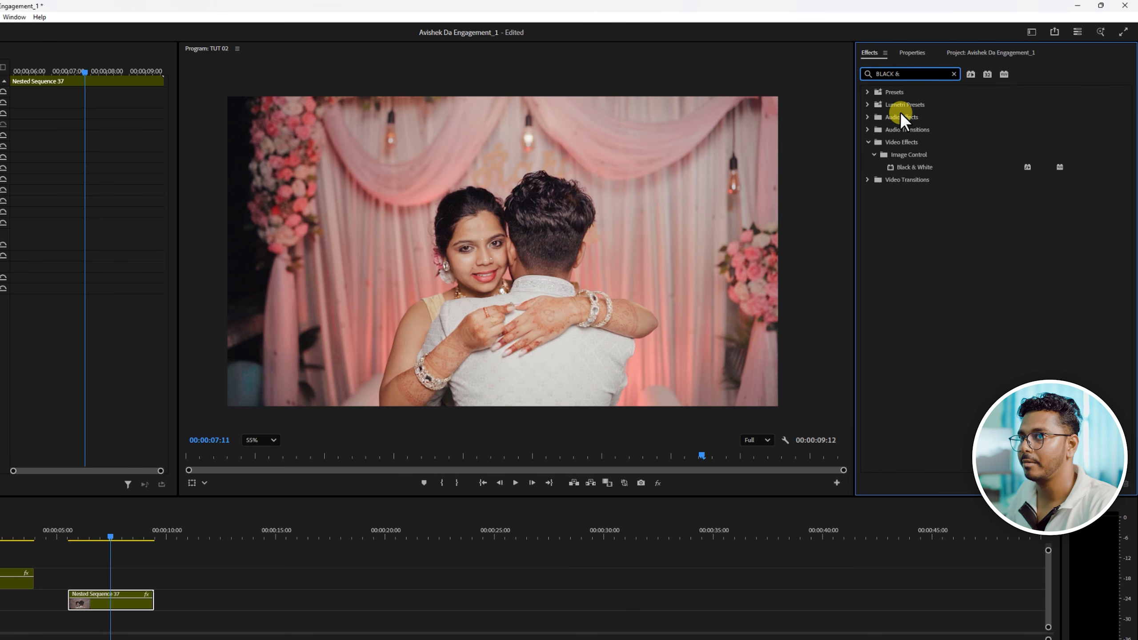
{"action": "left_click_drag", "start_coordinate": [912, 167], "coordinate": [111, 600]}
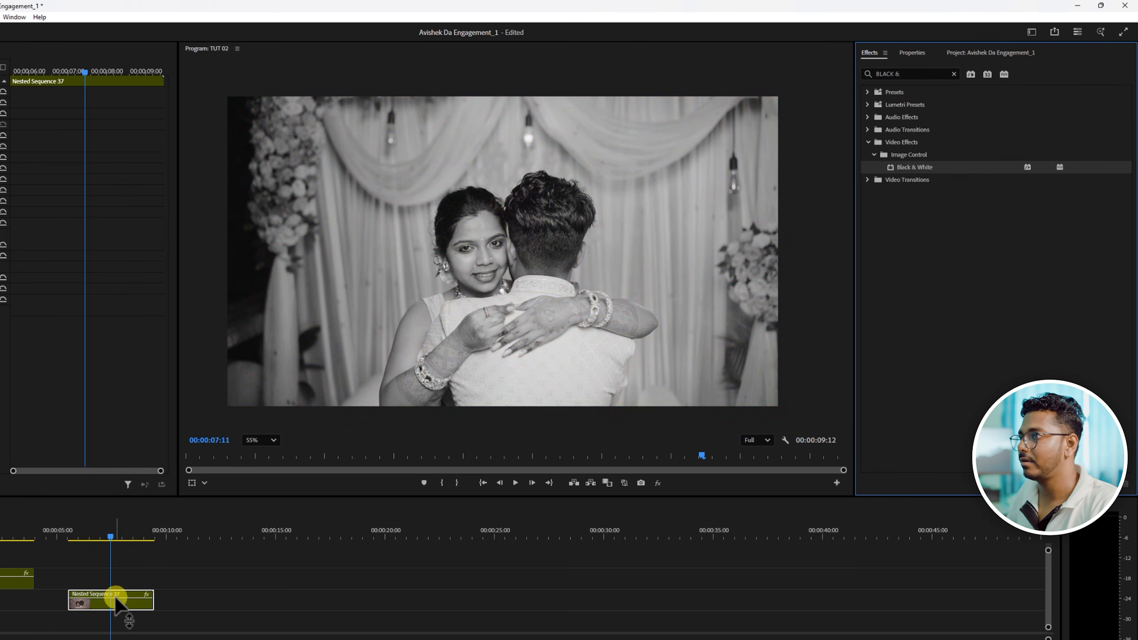
{"action": "left_click", "coordinate": [256, 441]}
{"action": "left_click", "coordinate": [261, 459]}
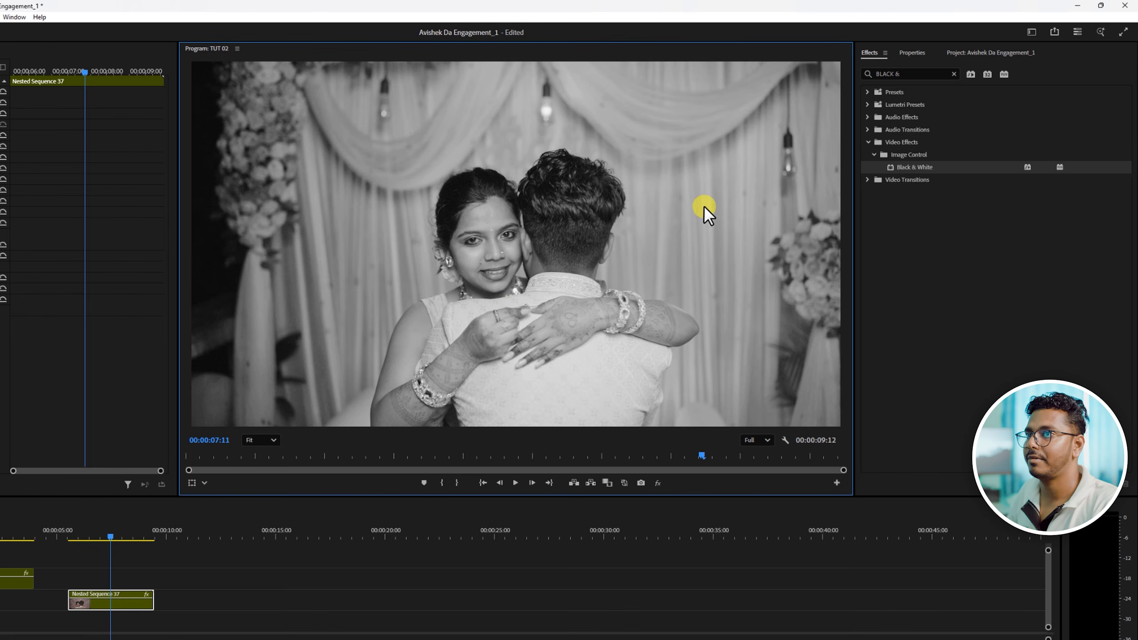
- Apply the Noise effect to the Nested Sequence 37 clip and set its amount of noise to 10%
{"action": "left_click", "coordinate": [910, 74]}
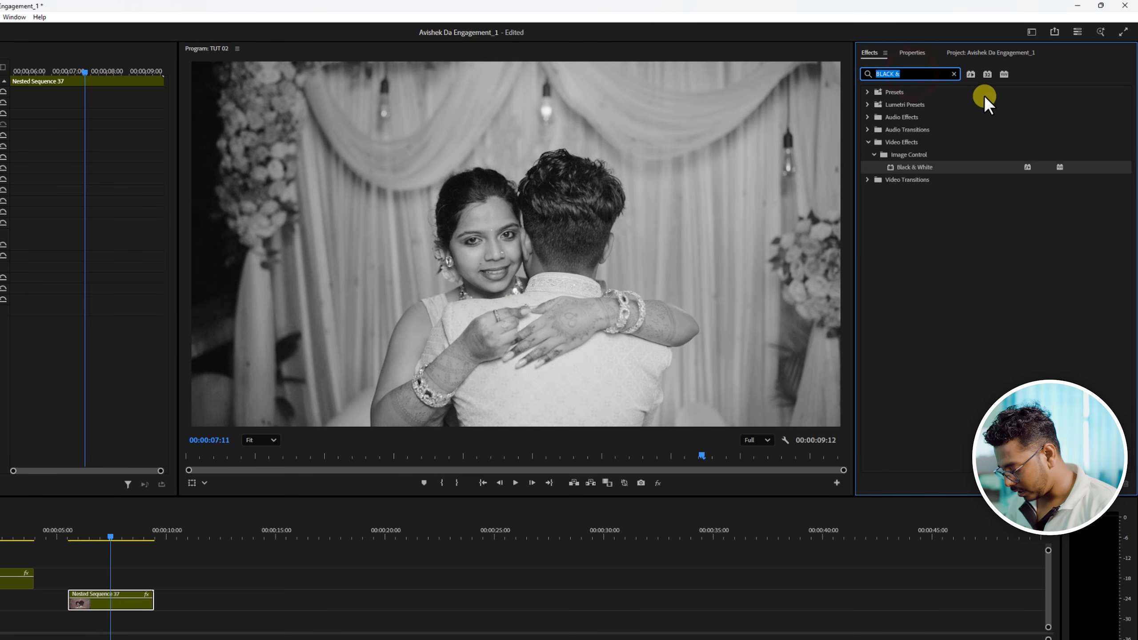
{"action": "type", "text": "NOISE"}
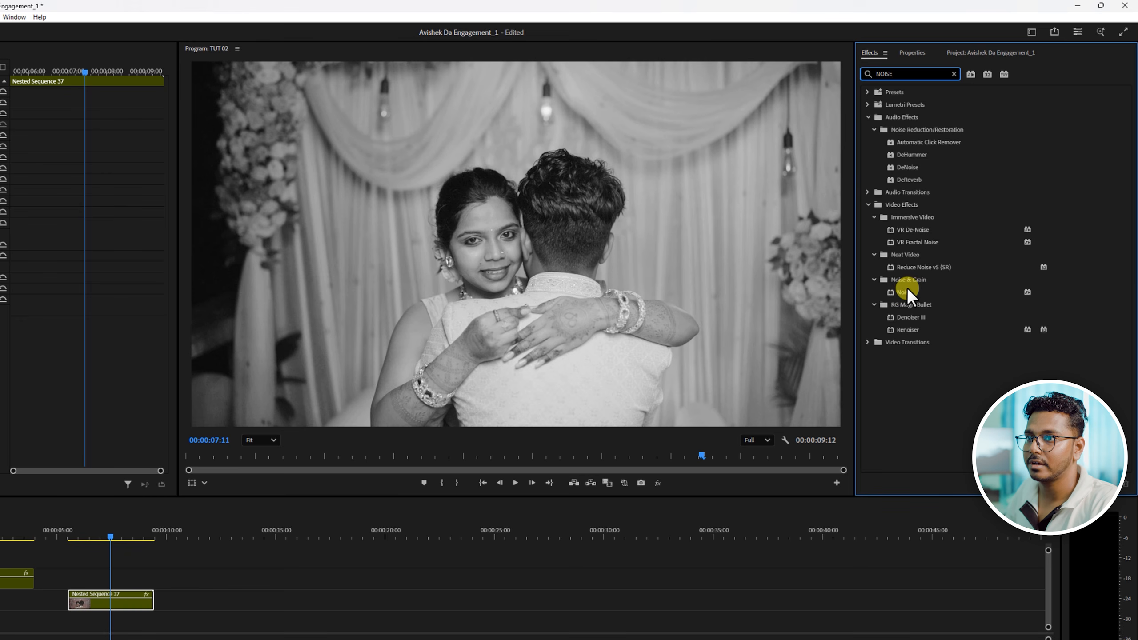
{"action": "left_click_drag", "start_coordinate": [904, 290], "coordinate": [109, 606]}
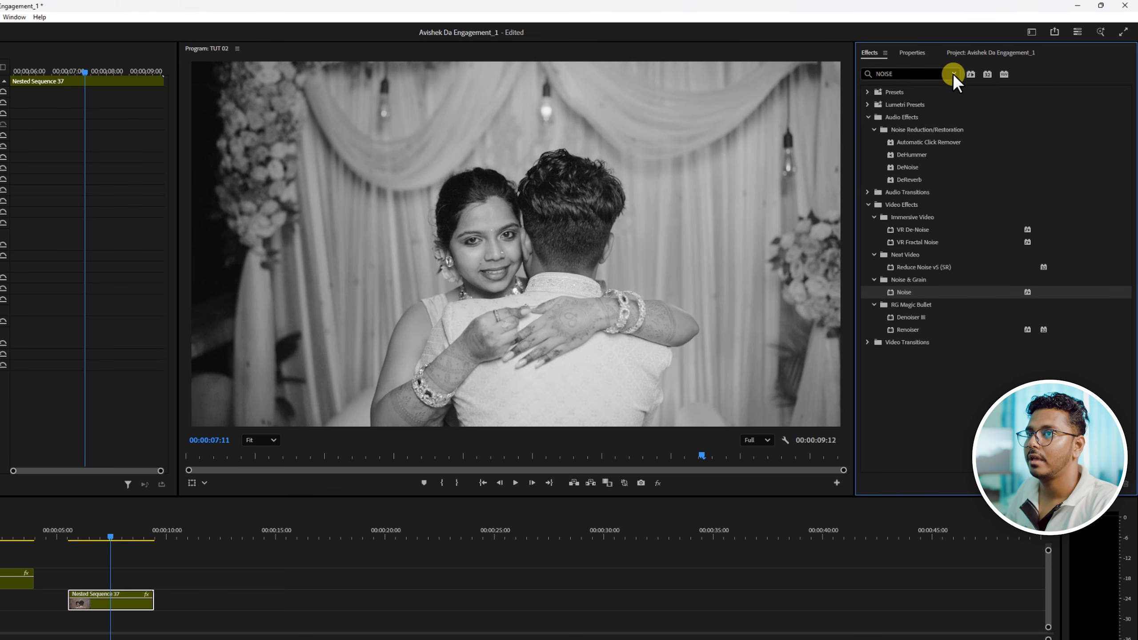
{"action": "left_click", "coordinate": [954, 73]}
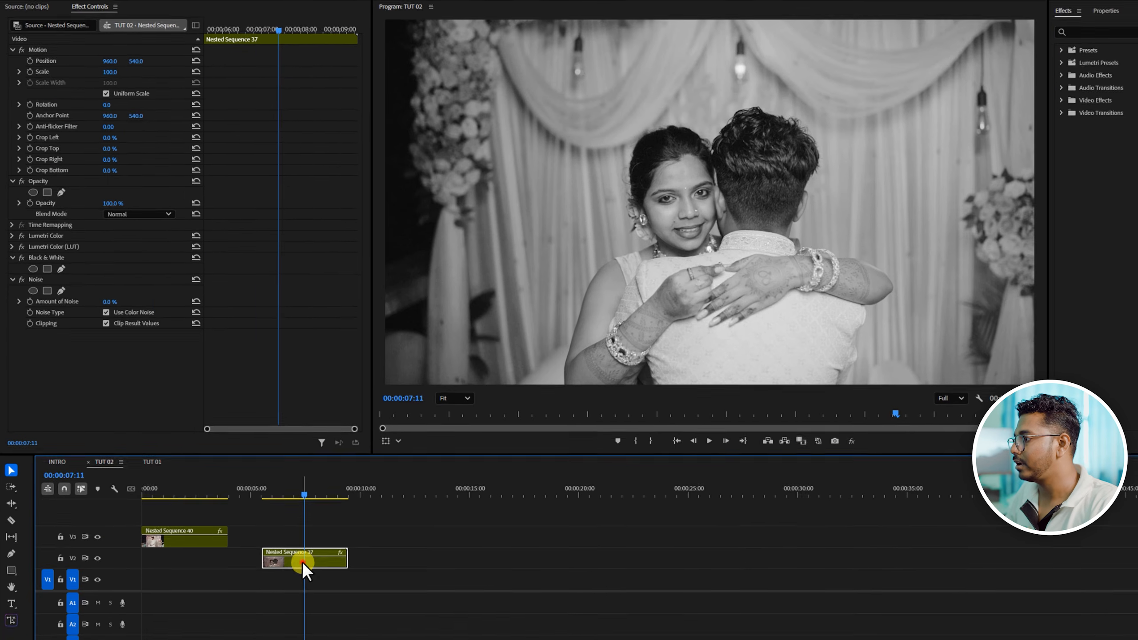
{"action": "left_click", "coordinate": [108, 603]}
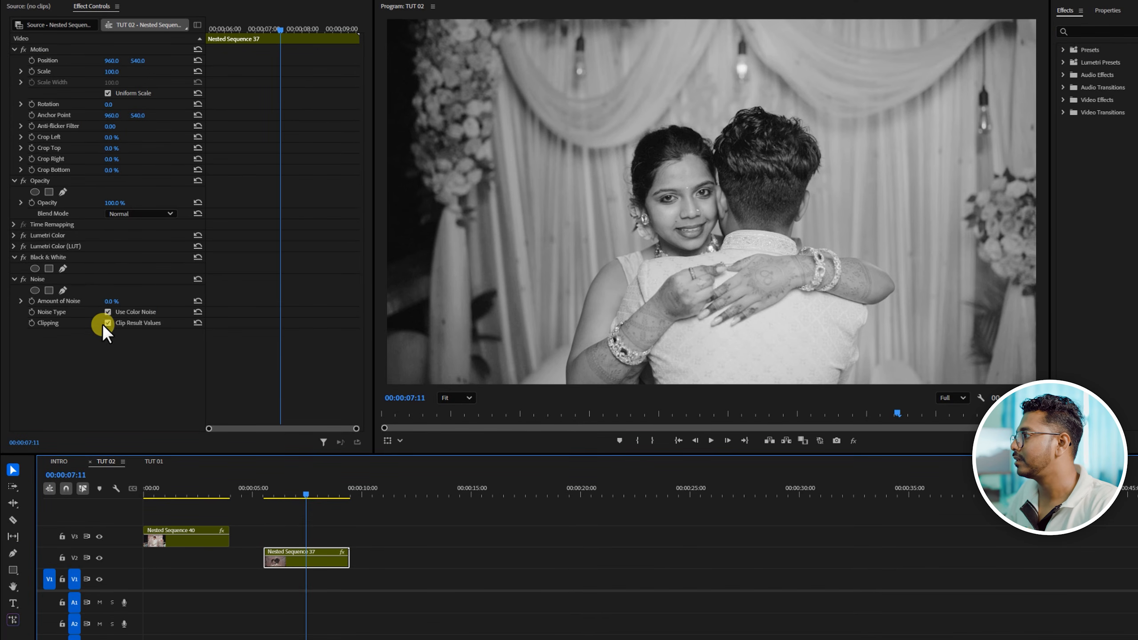
{"action": "left_click_drag", "start_coordinate": [107, 303], "coordinate": [115, 299]}
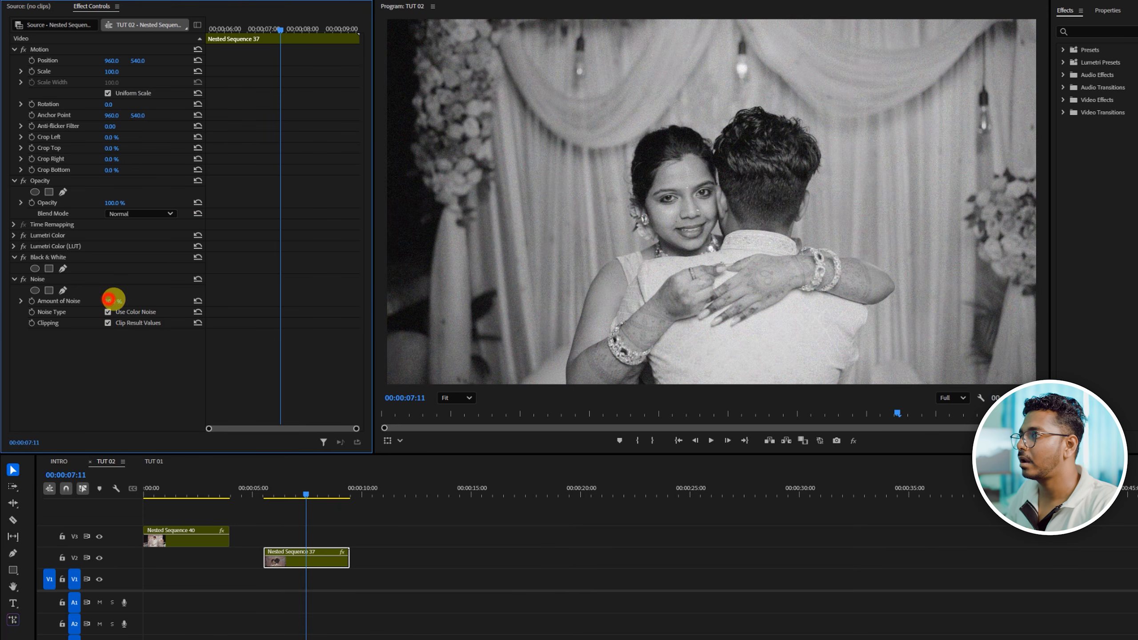
{"action": "left_click_drag", "start_coordinate": [113, 299], "coordinate": [109, 299]}
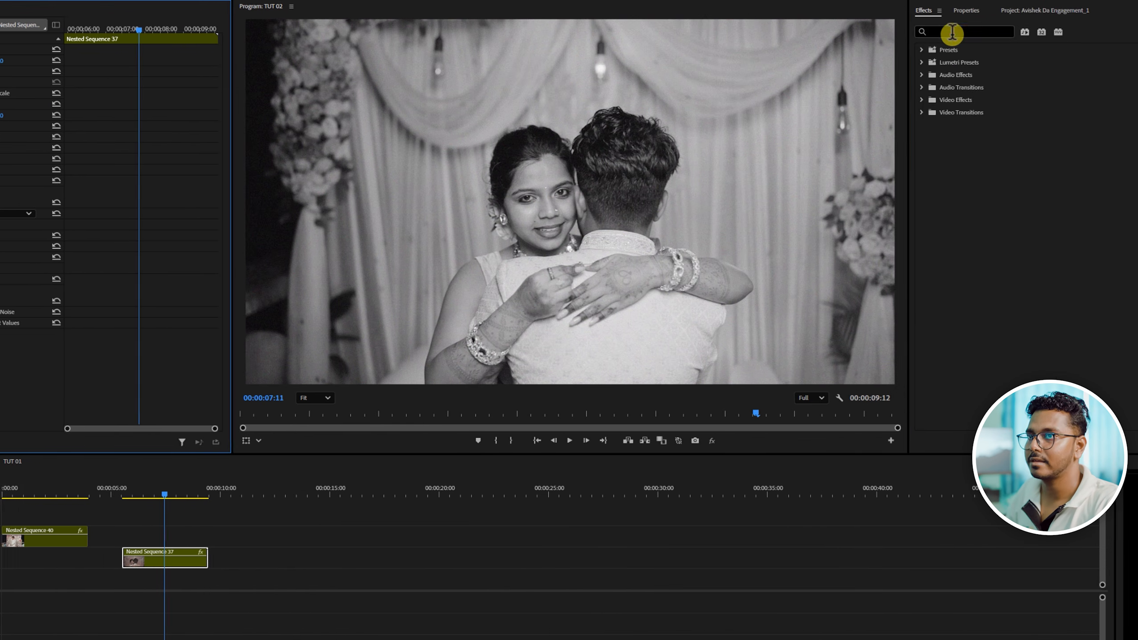
- Apply Brightness & Contrast to the Nested Sequence 37 clip with brightness -18 and contrast -10
{"action": "left_click", "coordinate": [952, 31]}
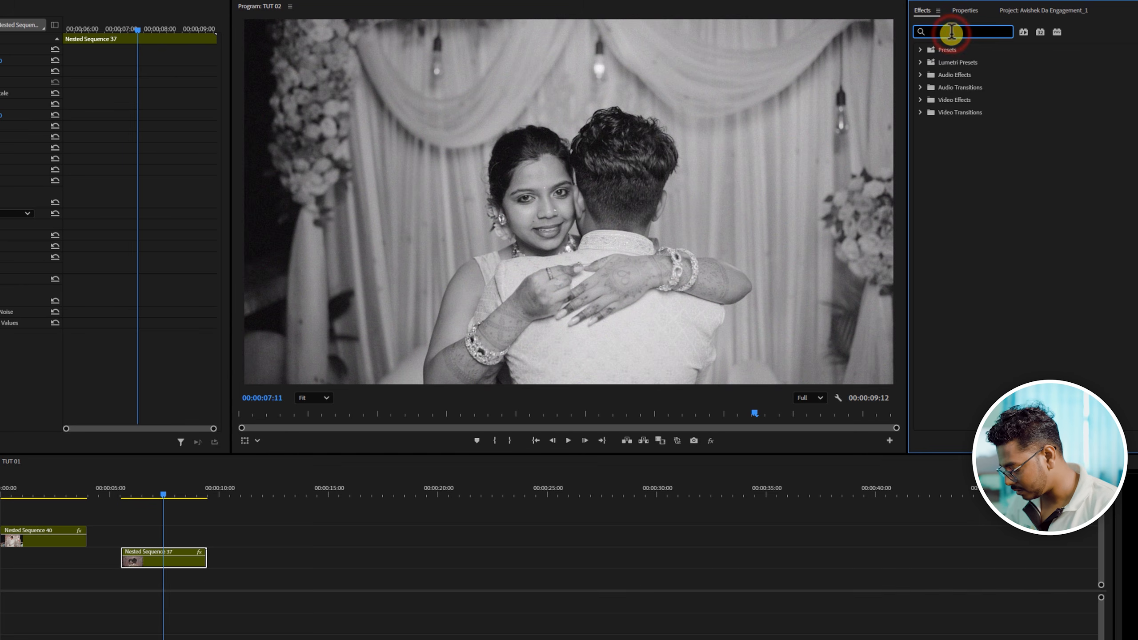
{"action": "type", "text": "BRIGHT"}
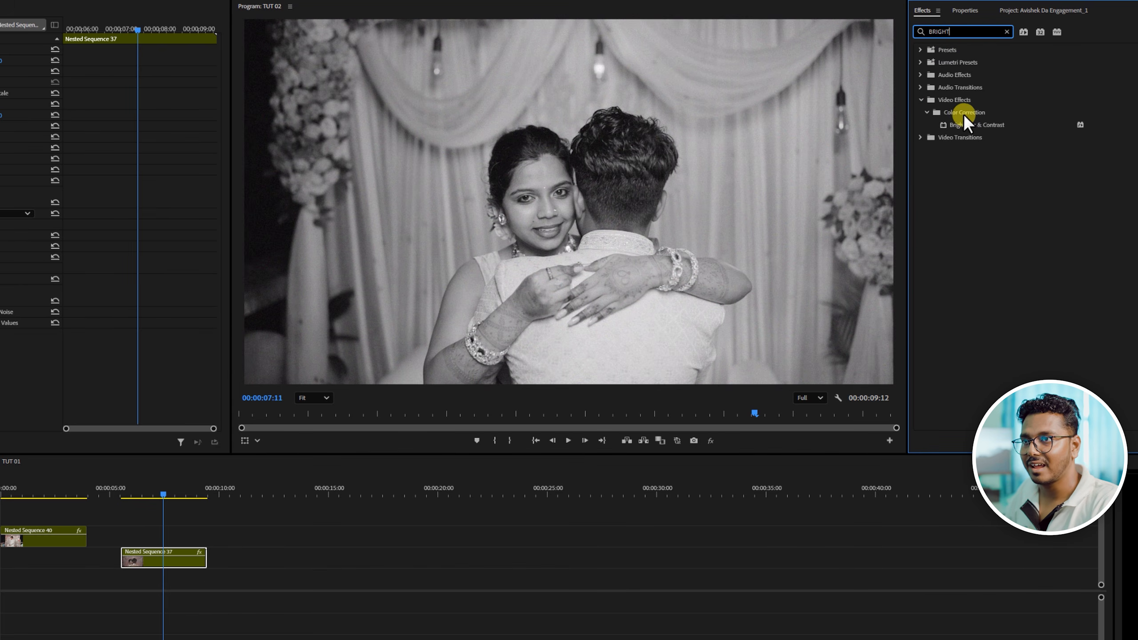
{"action": "left_click_drag", "start_coordinate": [967, 124], "coordinate": [170, 558]}
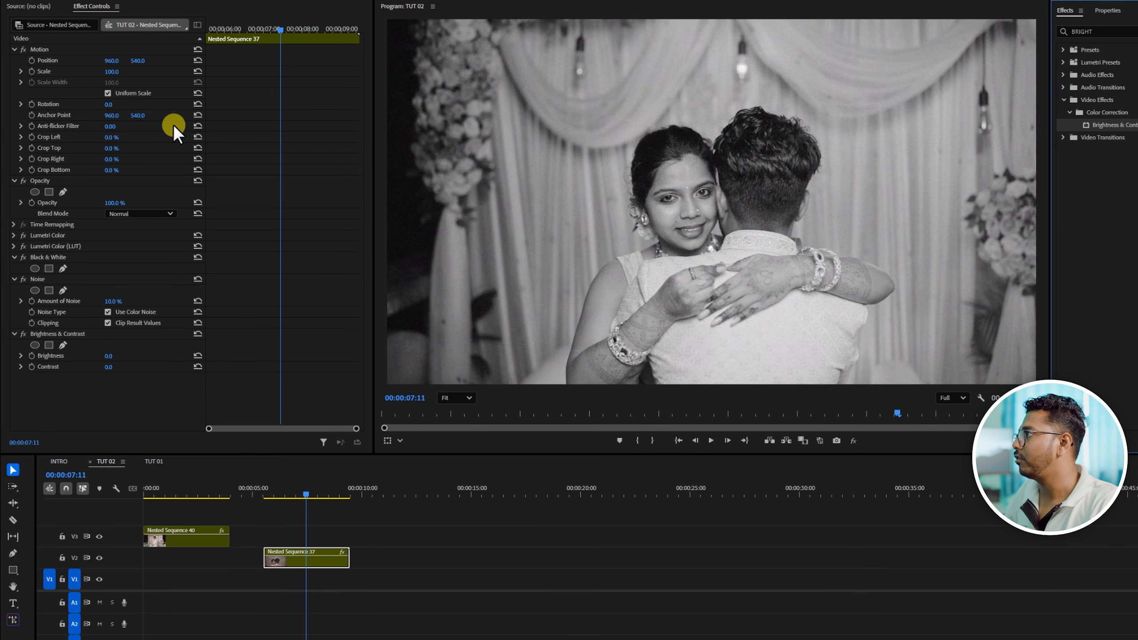
{"action": "left_click_drag", "start_coordinate": [109, 362], "coordinate": [109, 356]}
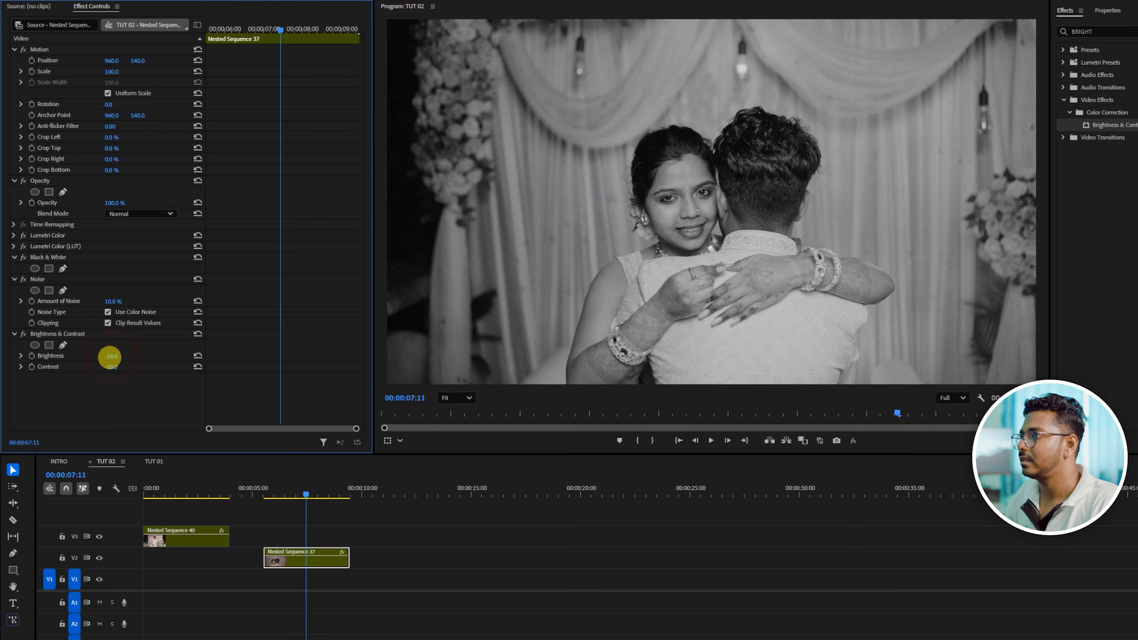
- Move the Nested Sequence 37 clip to the start of V1 beneath the masked clip and set its horizontal position to 1581
{"action": "left_click", "coordinate": [374, 542]}
{"action": "left_click", "coordinate": [306, 558]}
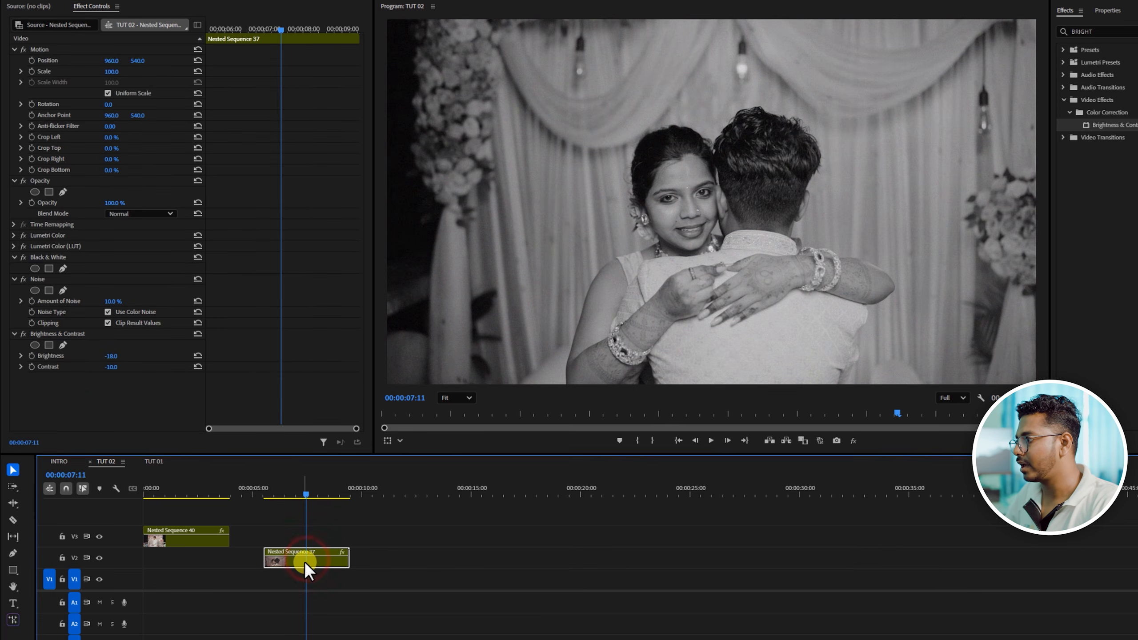
{"action": "left_click_drag", "start_coordinate": [304, 562], "coordinate": [184, 579]}
{"action": "left_click", "coordinate": [172, 492]}
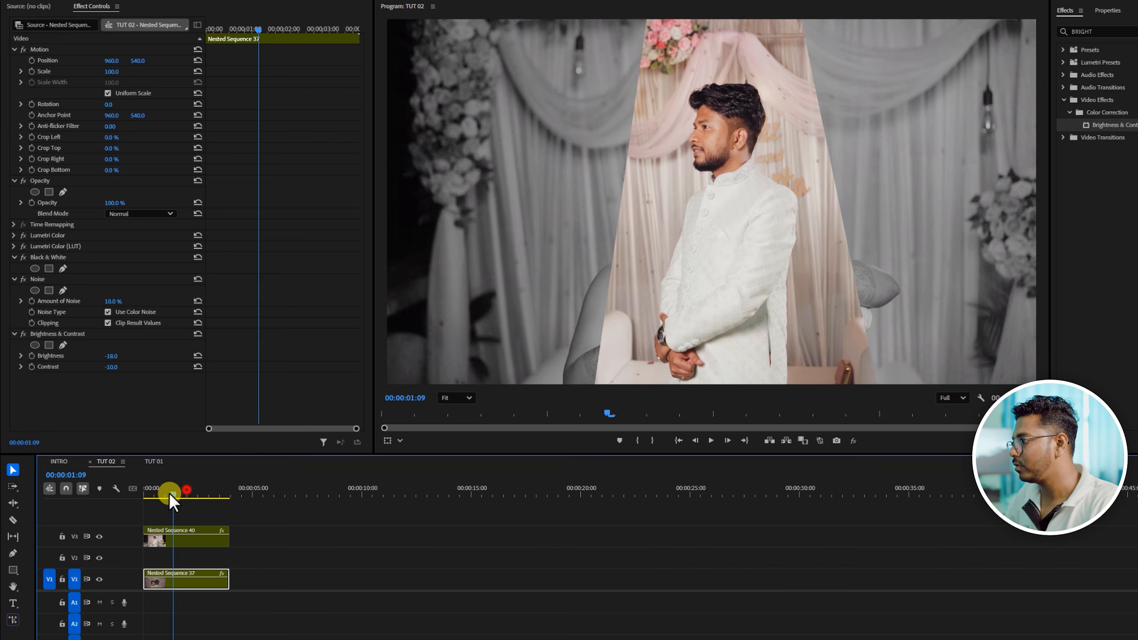
{"action": "left_click_drag", "start_coordinate": [169, 493], "coordinate": [144, 496]}
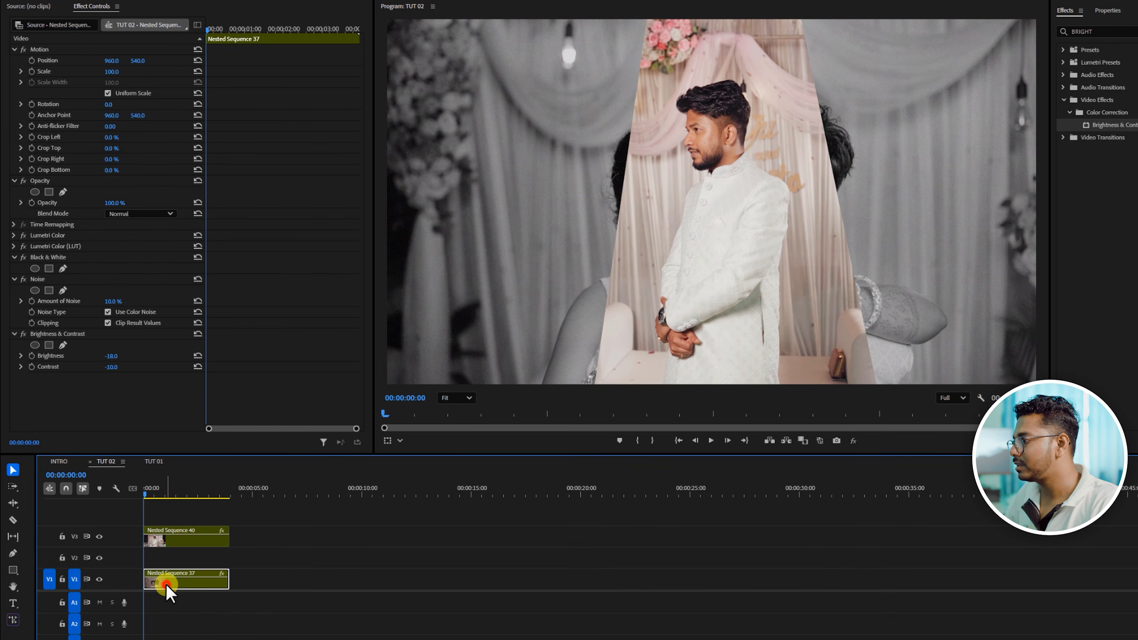
{"action": "left_click_drag", "start_coordinate": [110, 61], "coordinate": [436, 91]}
- Draw a four-point freeform opacity mask on the V1 Nested Sequence 37 clip, enclosing the right-hand half of the frame with a slanted inner edge
{"action": "left_click", "coordinate": [627, 126]}
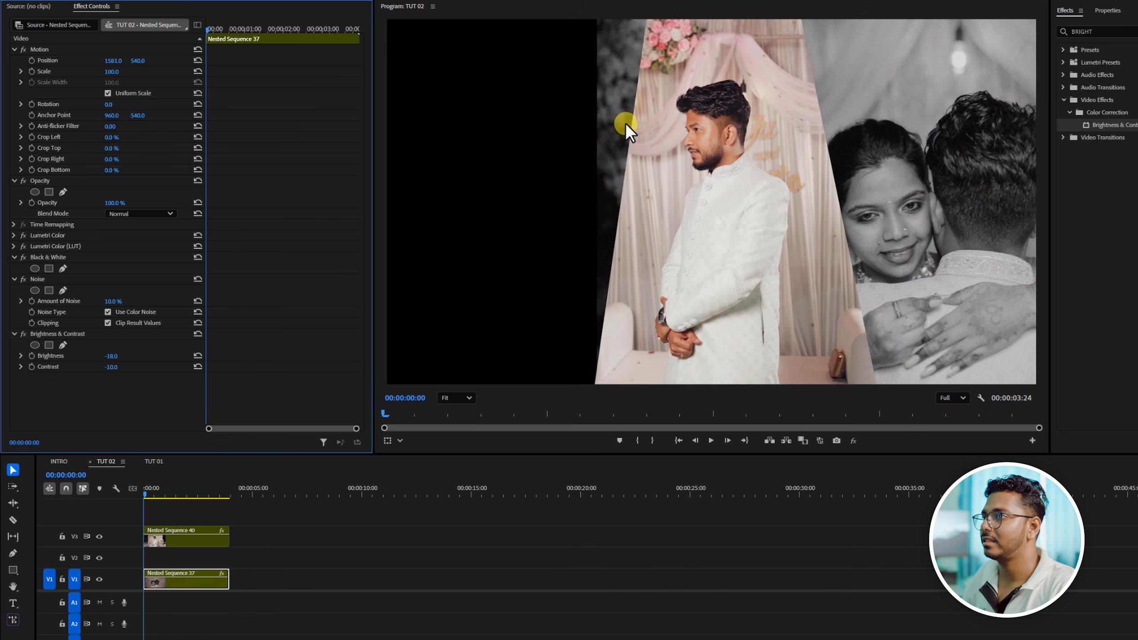
{"action": "scroll", "coordinate": [548, 177], "scroll_direction": "down", "scroll_amount": 1}
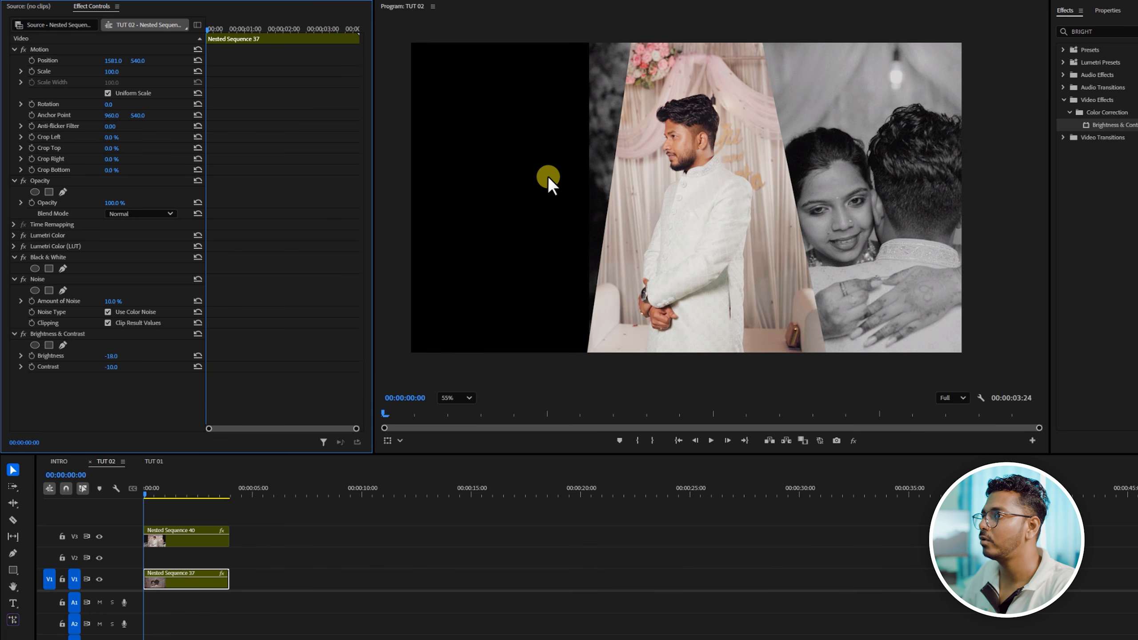
{"action": "left_click", "coordinate": [163, 582]}
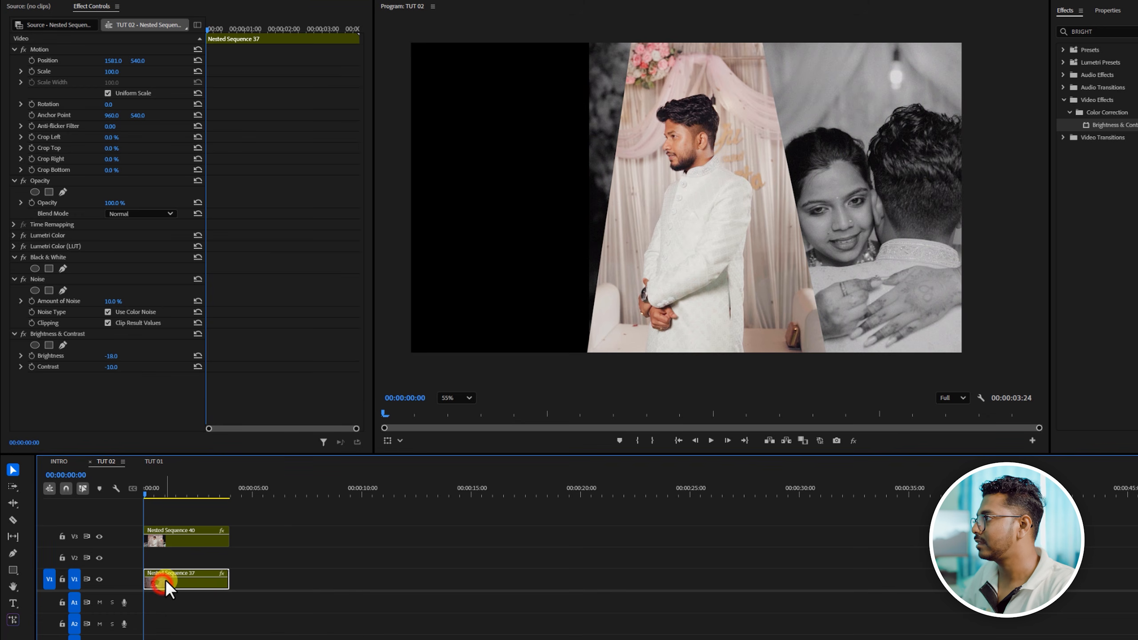
{"action": "left_click", "coordinate": [61, 193]}
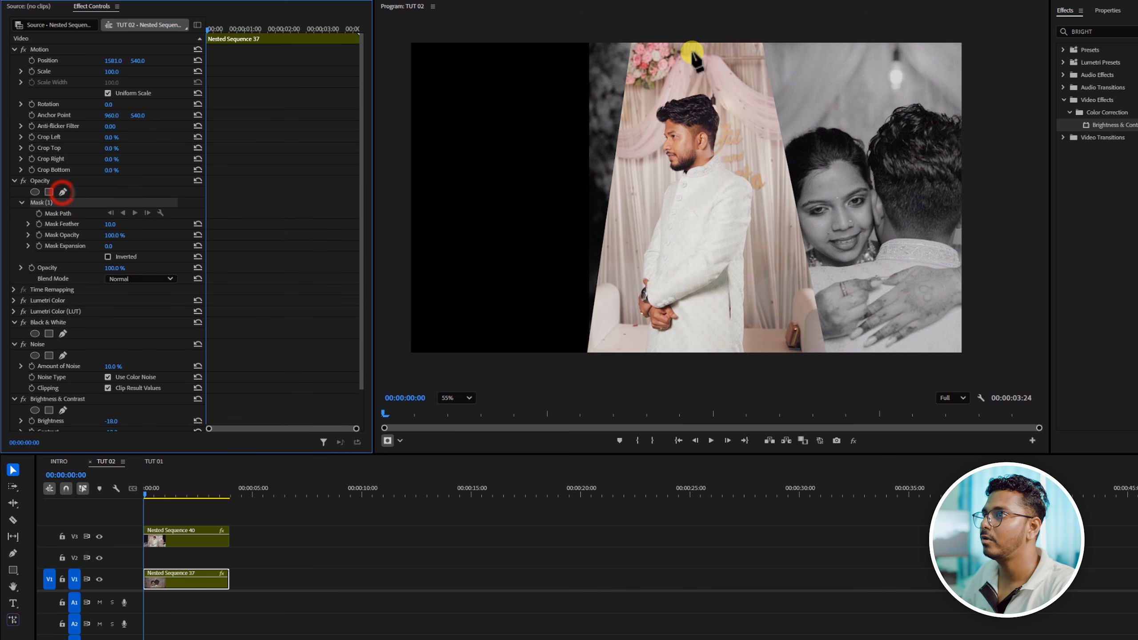
{"action": "left_click", "coordinate": [700, 24]}
{"action": "left_click", "coordinate": [658, 379]}
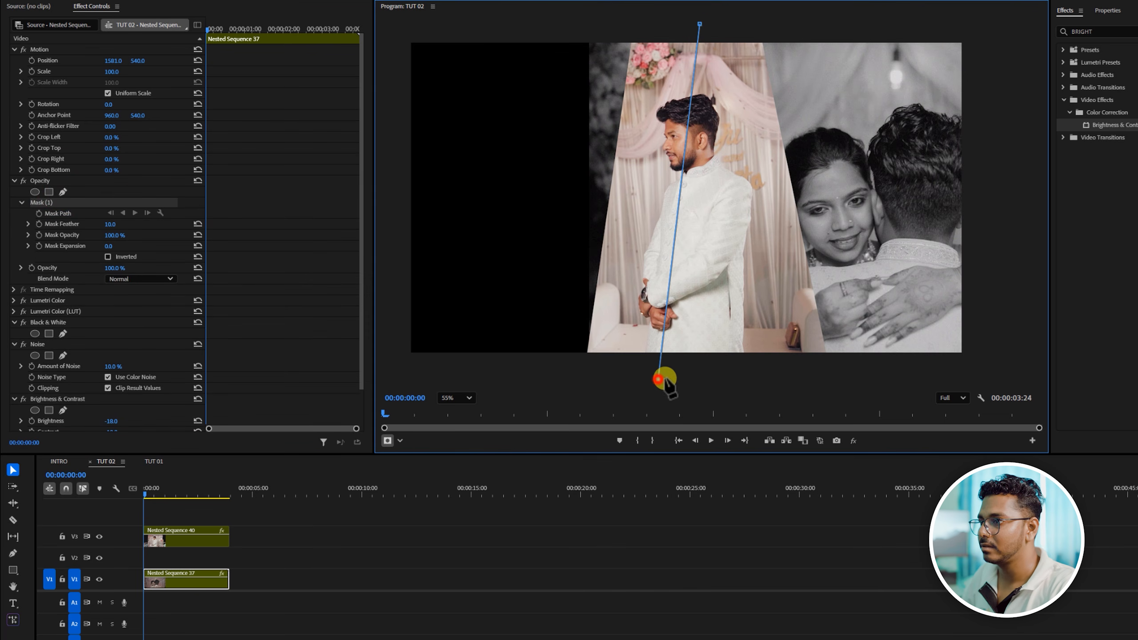
{"action": "left_click", "coordinate": [1014, 371]}
{"action": "left_click", "coordinate": [1008, 29]}
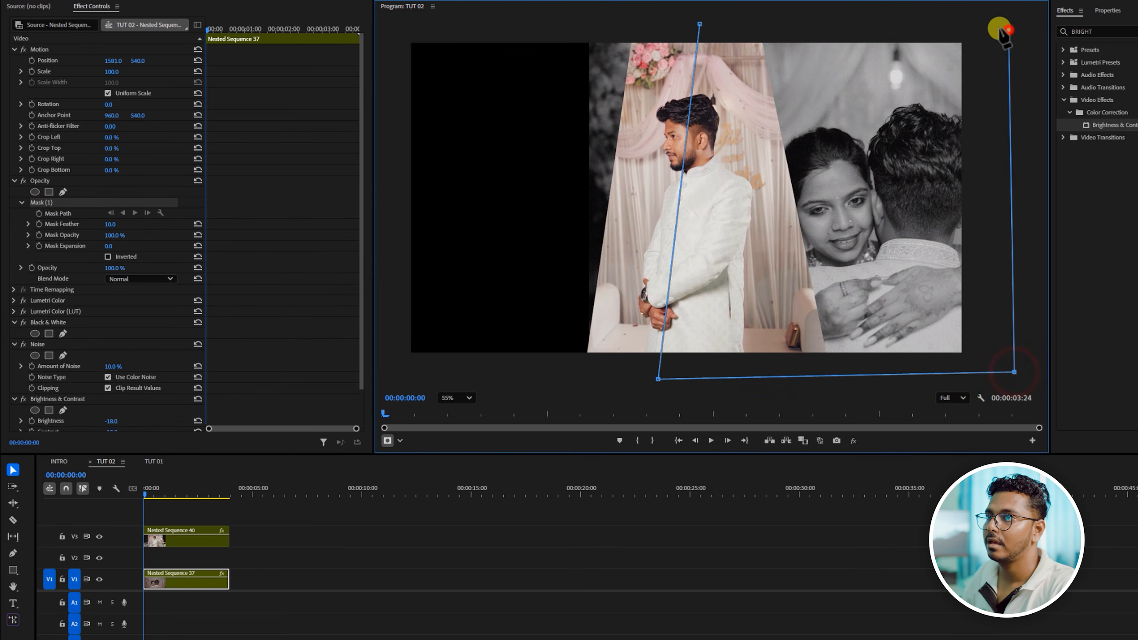
{"action": "left_click", "coordinate": [701, 24]}
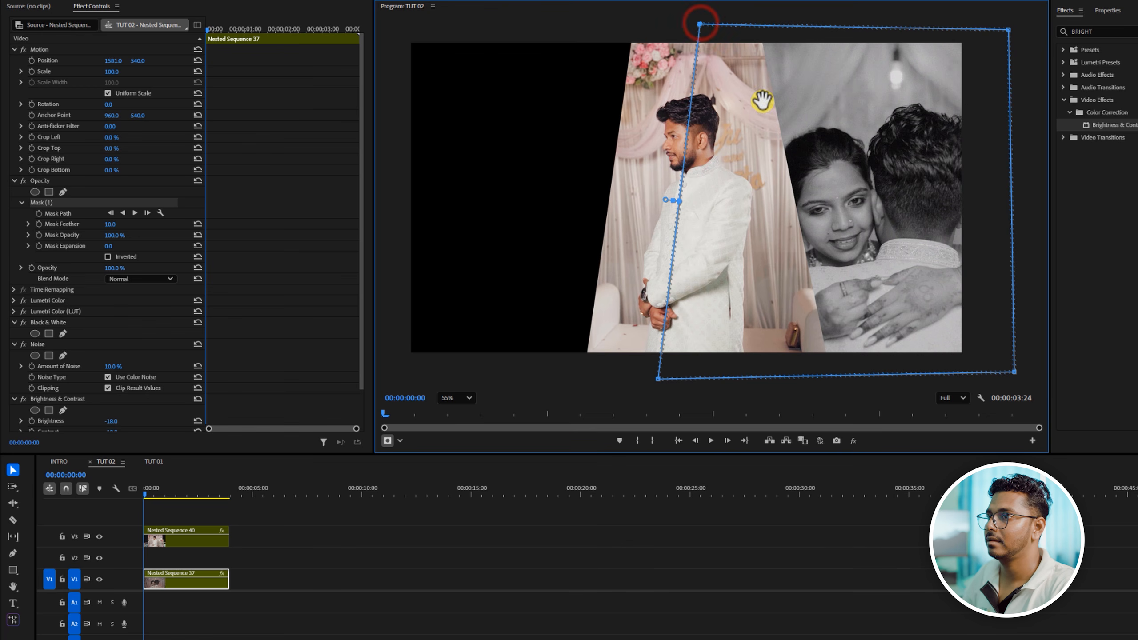
{"action": "left_click", "coordinate": [314, 549]}
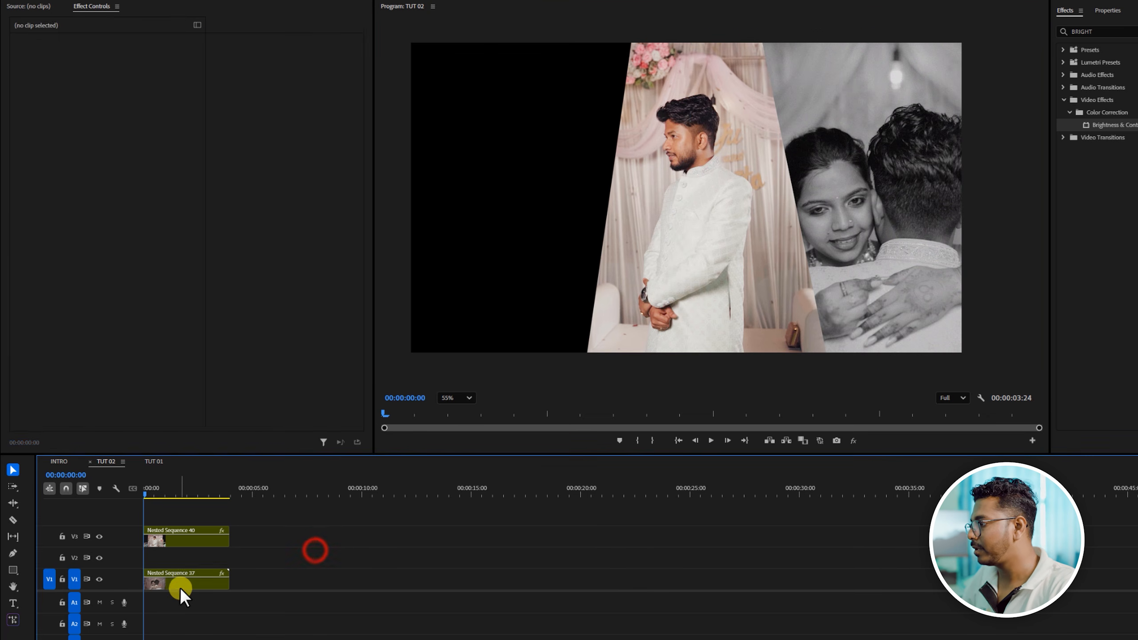
- Duplicate the masked Nested Sequence 37 clip from V1 onto V2 and set the copy's horizontal position to 317
{"action": "left_click", "coordinate": [182, 587]}
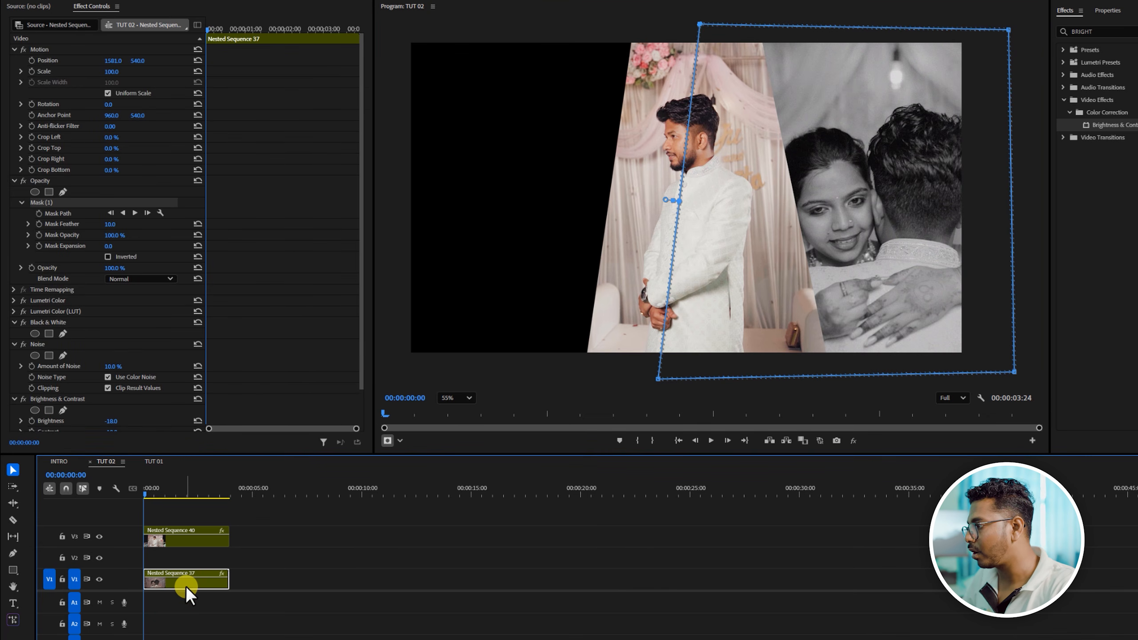
{"action": "left_click_drag", "start_coordinate": [184, 585], "coordinate": [183, 562]}
{"action": "left_click", "coordinate": [182, 562]}
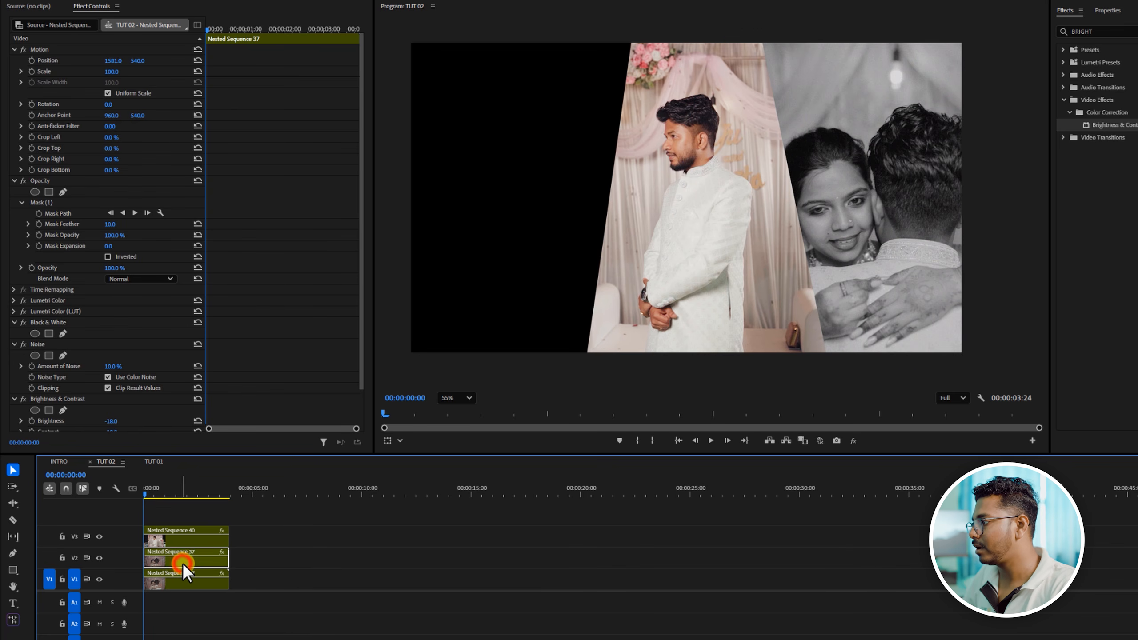
{"action": "left_click_drag", "start_coordinate": [108, 60], "coordinate": [245, 53]}
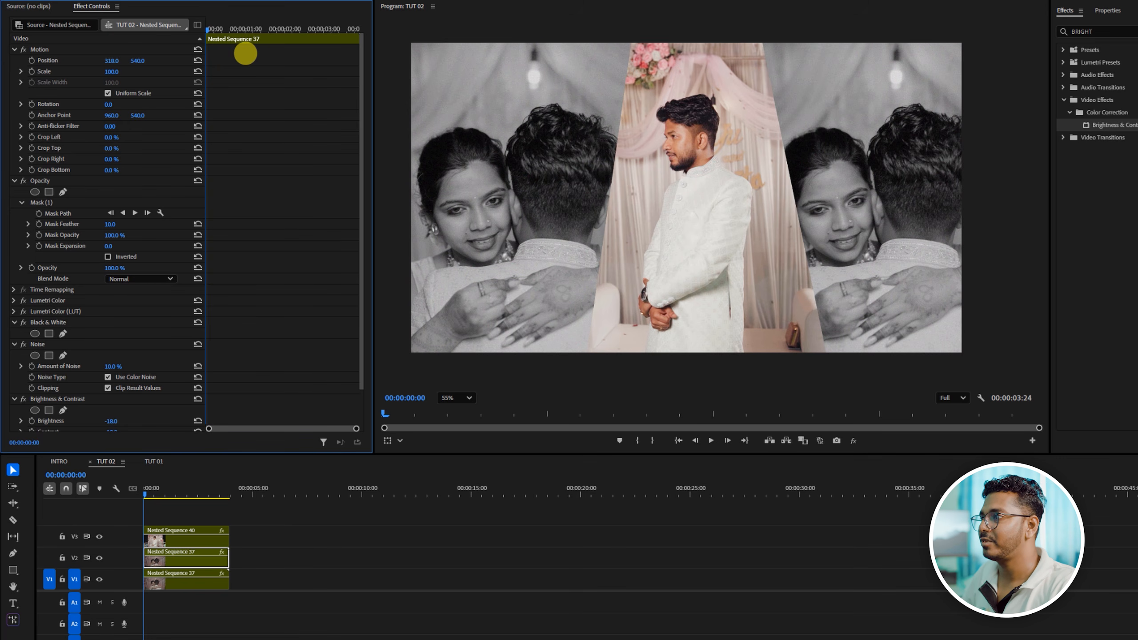
- Set the horizontal position of the Nested Sequence 40 clip to 937 and the program preview zoom to Fit
{"action": "left_click", "coordinate": [192, 538]}
{"action": "left_click_drag", "start_coordinate": [111, 61], "coordinate": [98, 60]}
{"action": "left_click", "coordinate": [455, 397]}
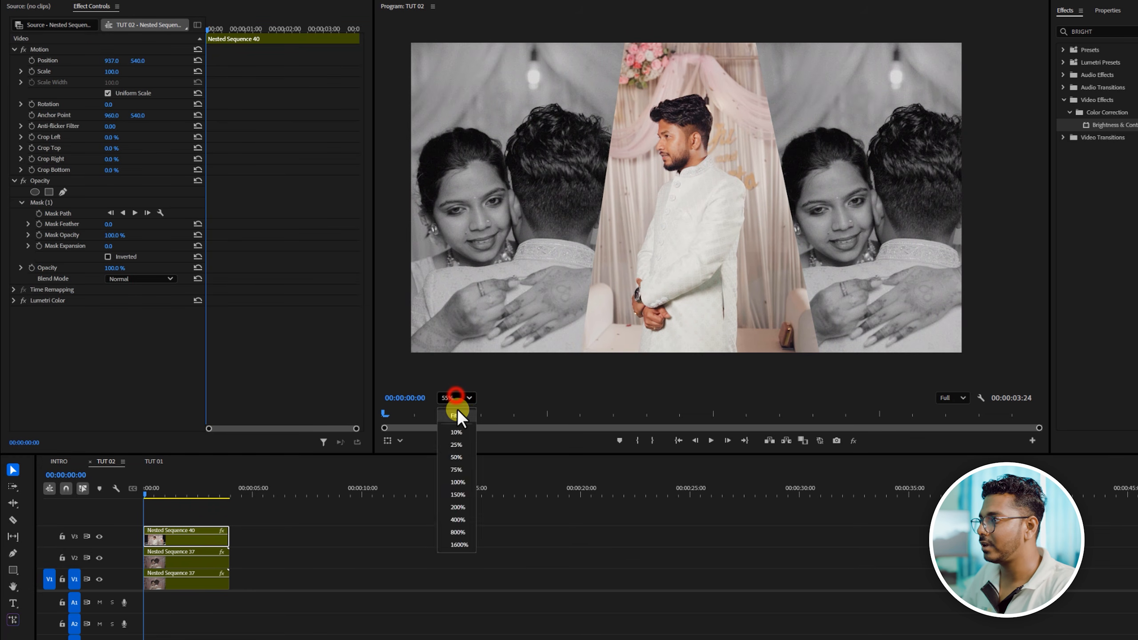
{"action": "left_click", "coordinate": [457, 415]}
- Play the sequence from the start to check the layout, and set the Nested Sequence 40 clip's horizontal position to 915
{"action": "left_click", "coordinate": [151, 488]}
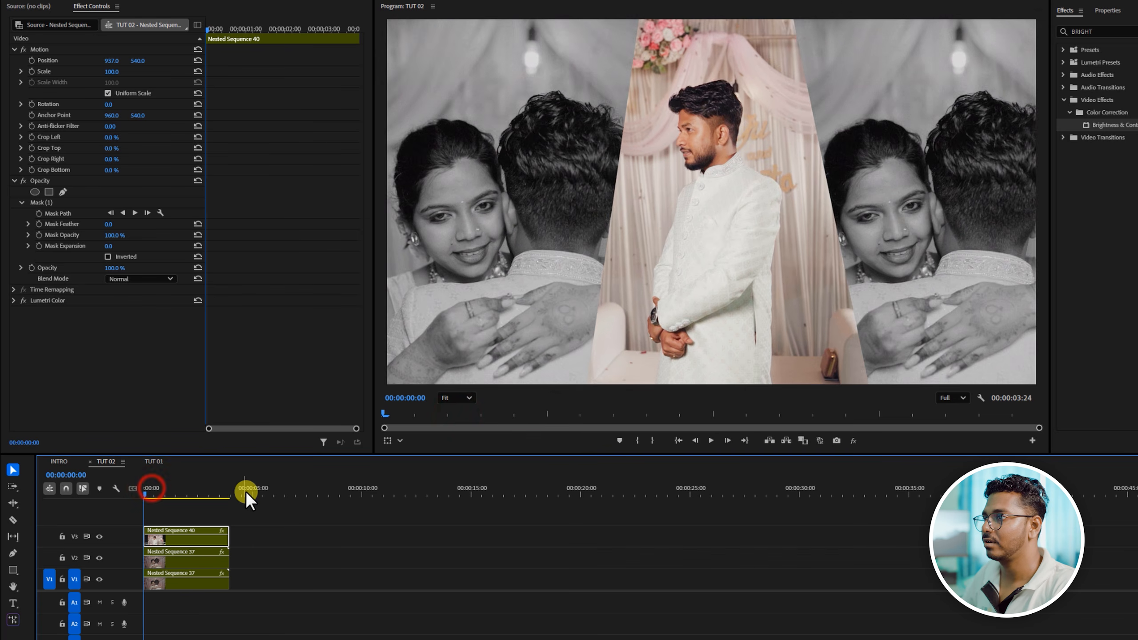
{"action": "key", "text": "space"}
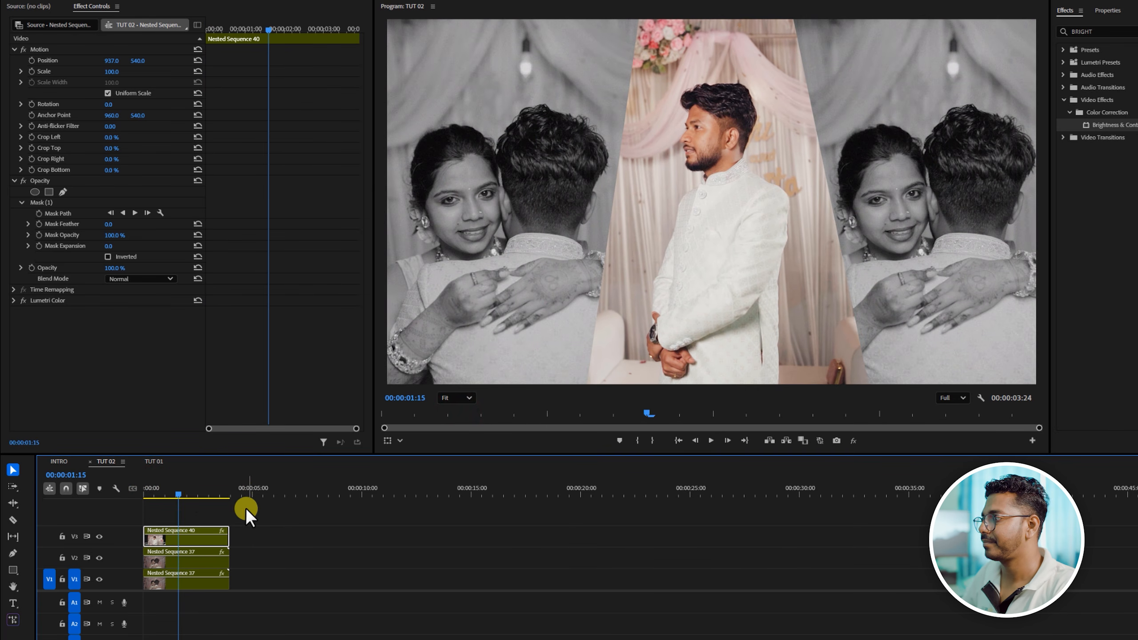
{"action": "left_click_drag", "start_coordinate": [193, 494], "coordinate": [143, 497]}
{"action": "key", "text": "space"}
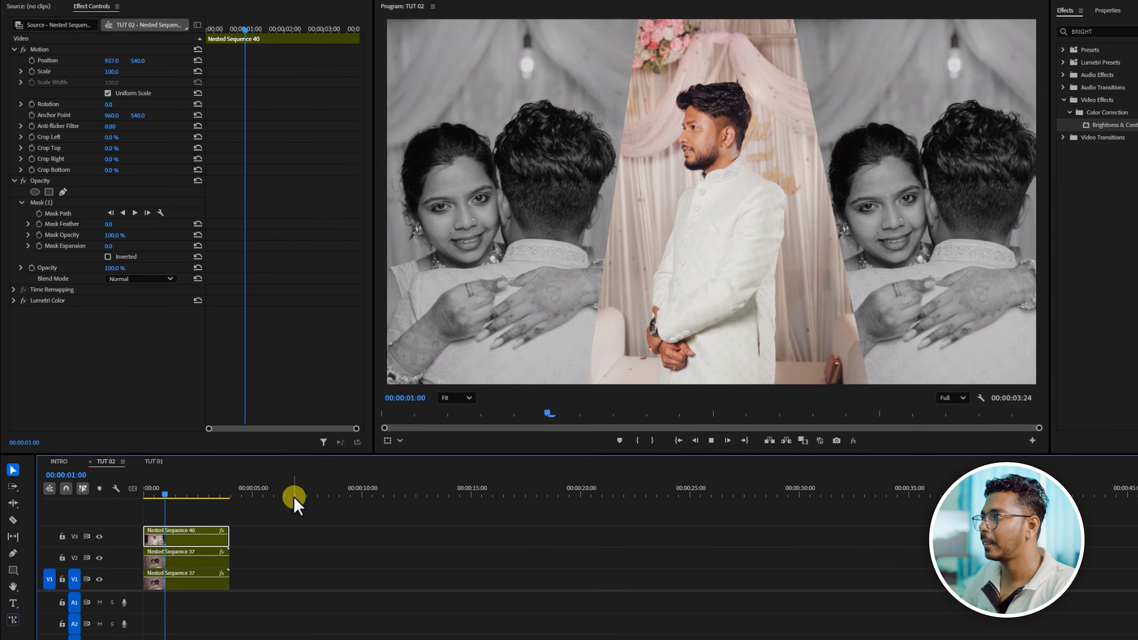
{"action": "key", "text": "space"}
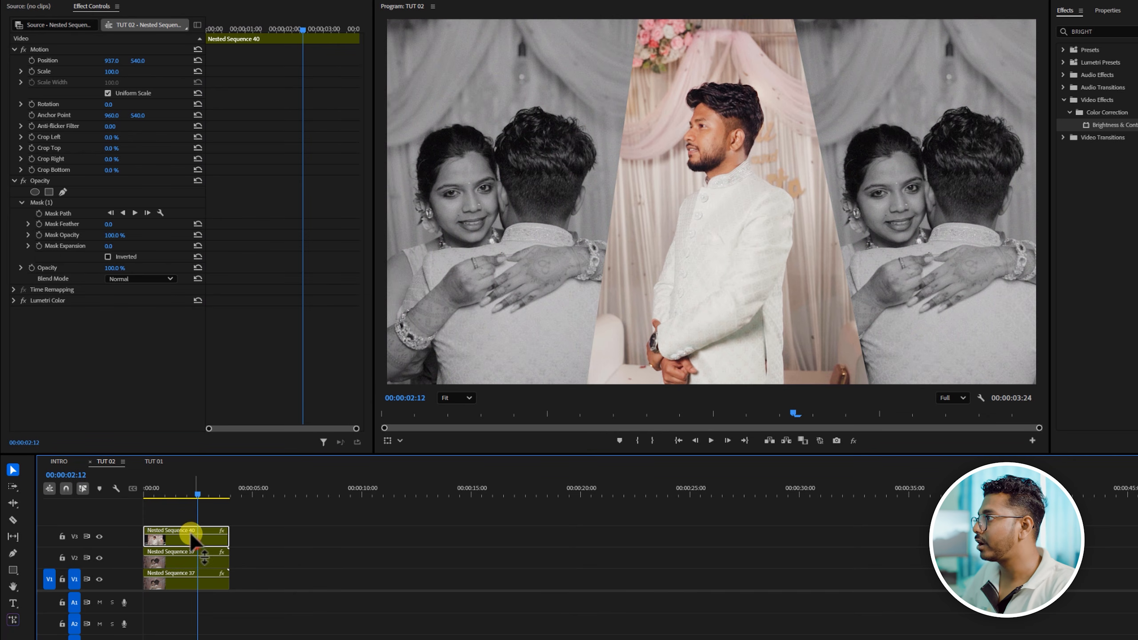
{"action": "left_click_drag", "start_coordinate": [111, 61], "coordinate": [100, 60]}
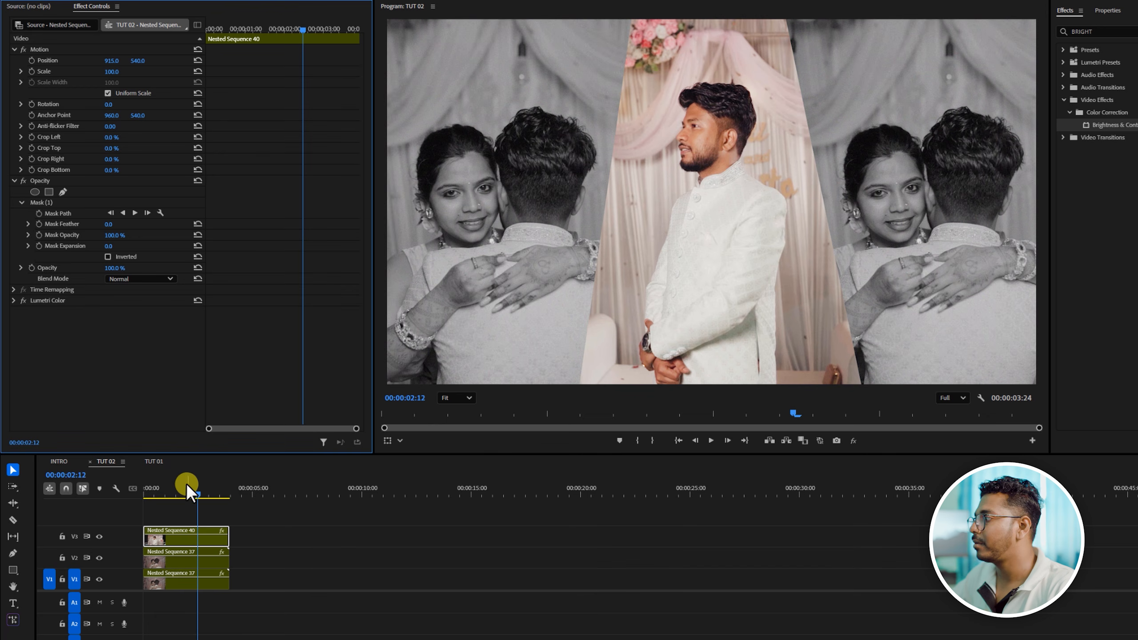
- Add a text layer reading "WED STORY" over the groom at 00:00:02:12
{"action": "left_click", "coordinate": [11, 600]}
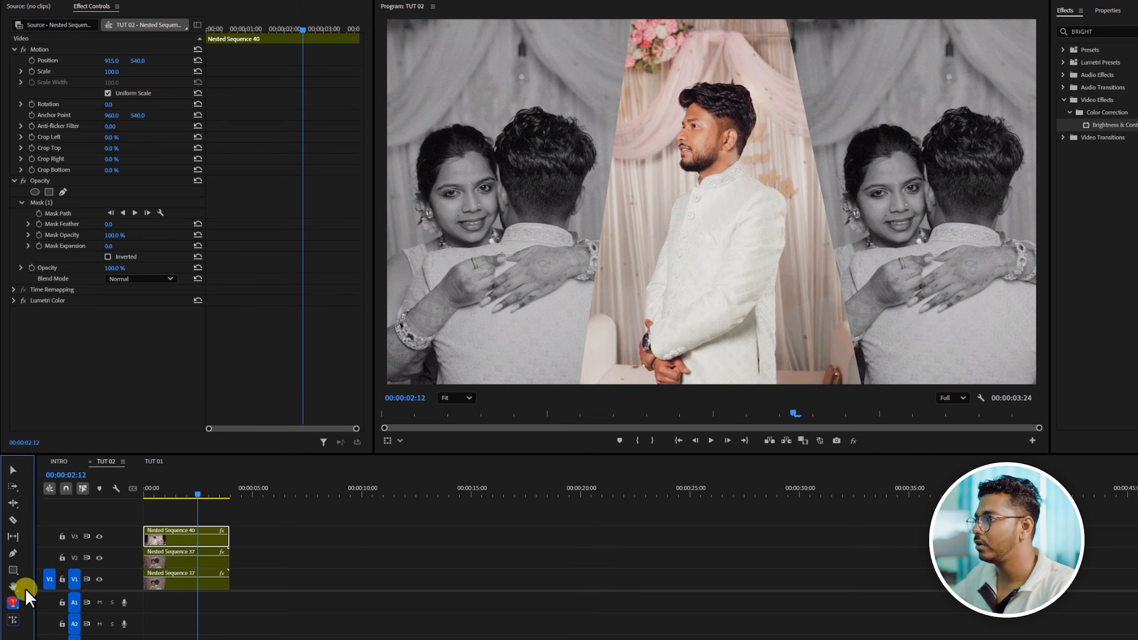
{"action": "left_click", "coordinate": [621, 300]}
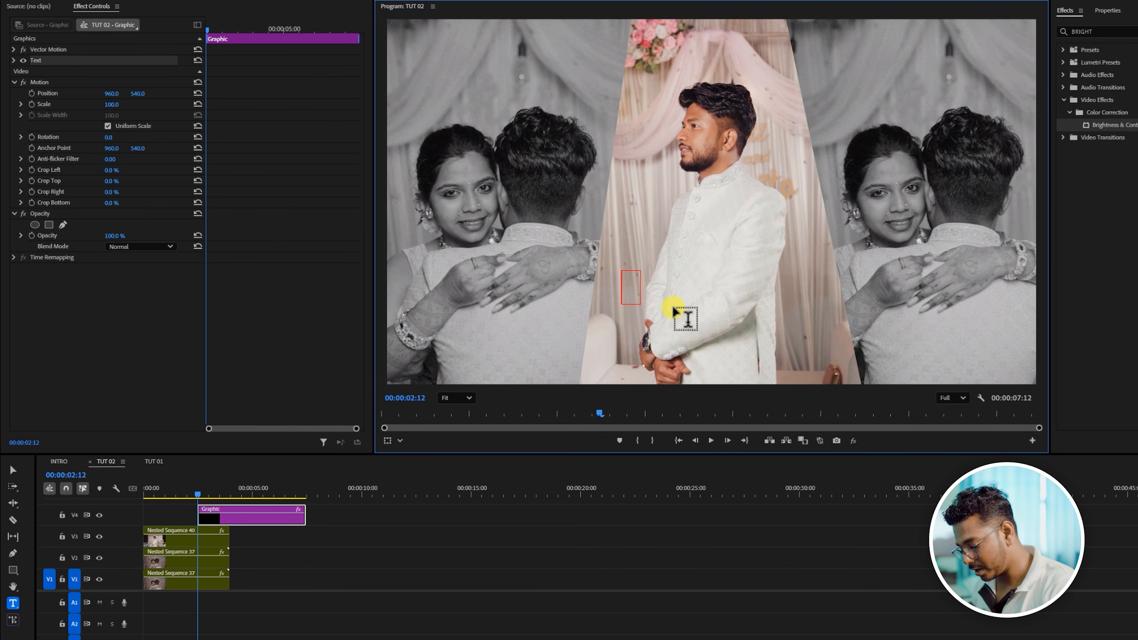
{"action": "type", "text": "WED"}
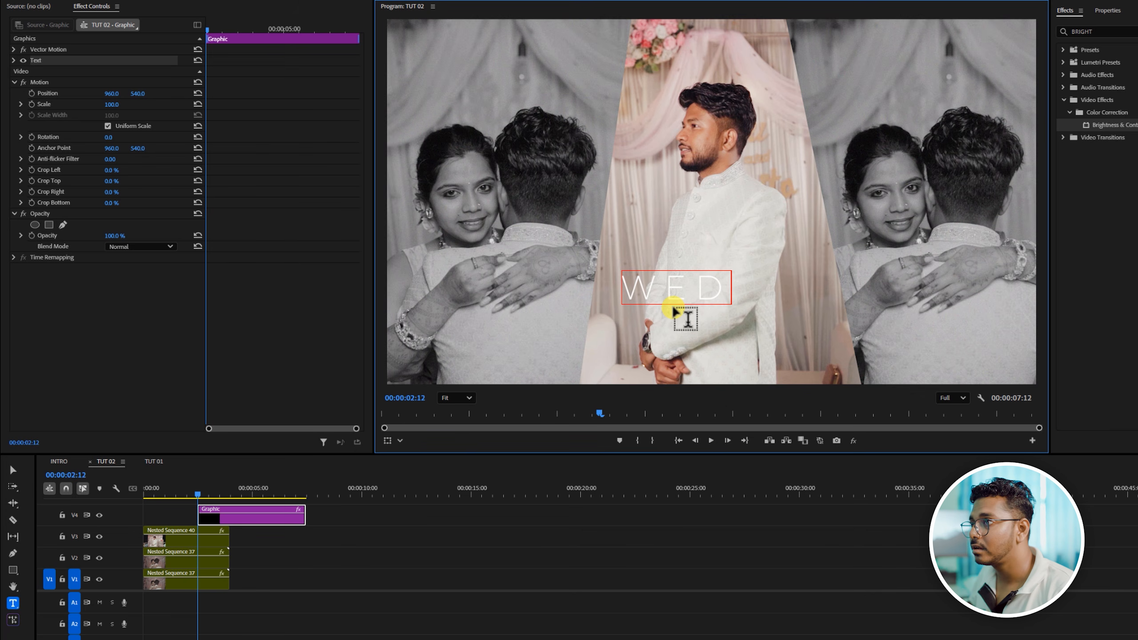
{"action": "type", "text": " STORY"}
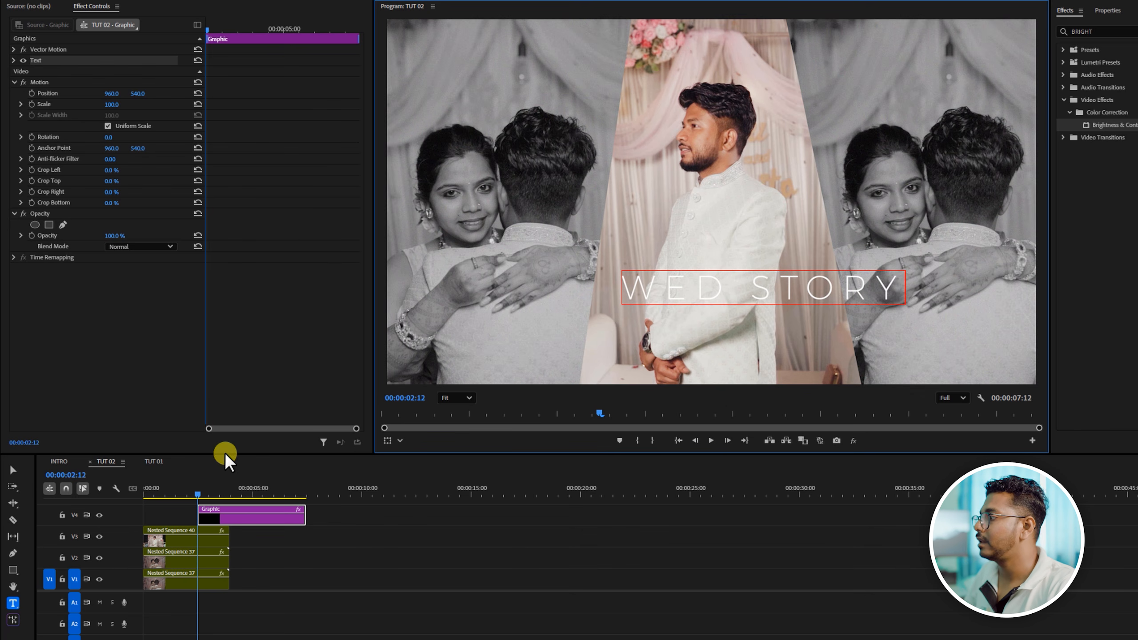
{"action": "left_click", "coordinate": [13, 472]}
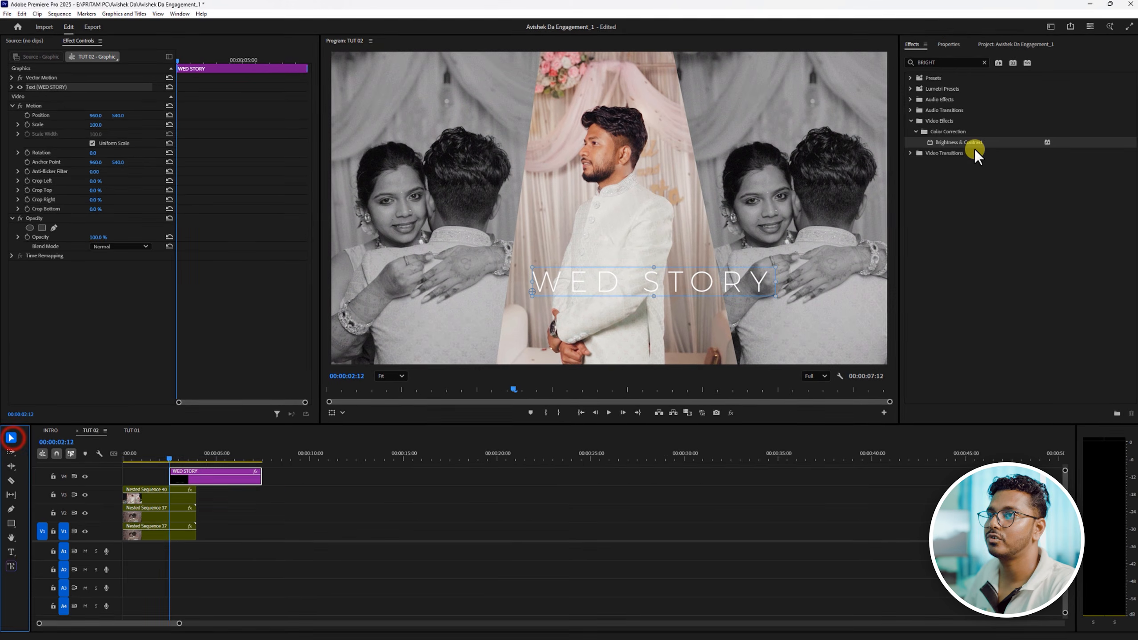
- Set the WED STORY title's tracking to 0 and its Montserrat font style to SemiBold
{"action": "left_click", "coordinate": [947, 46]}
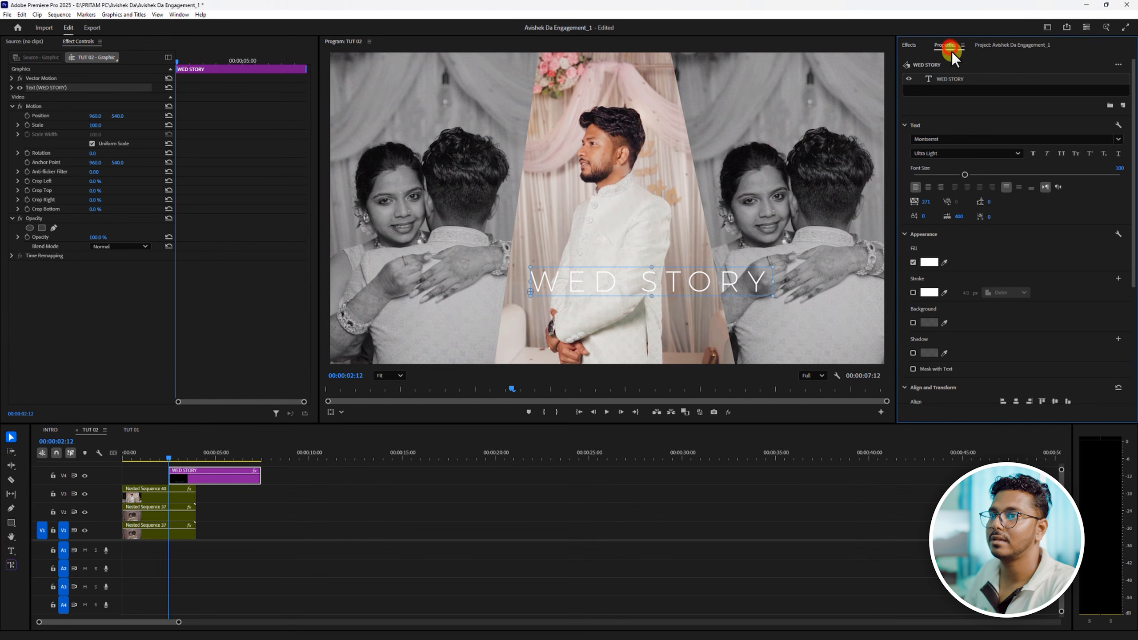
{"action": "left_click", "coordinate": [930, 199]}
{"action": "type", "text": "0"}
{"action": "left_click", "coordinate": [1026, 208]}
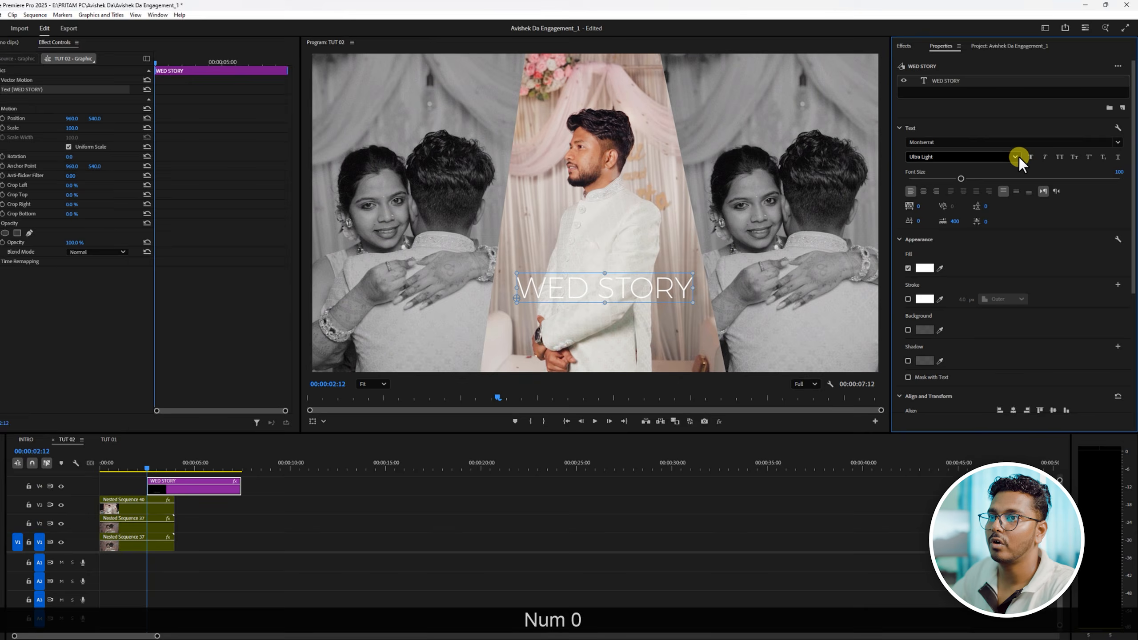
{"action": "left_click", "coordinate": [1017, 154]}
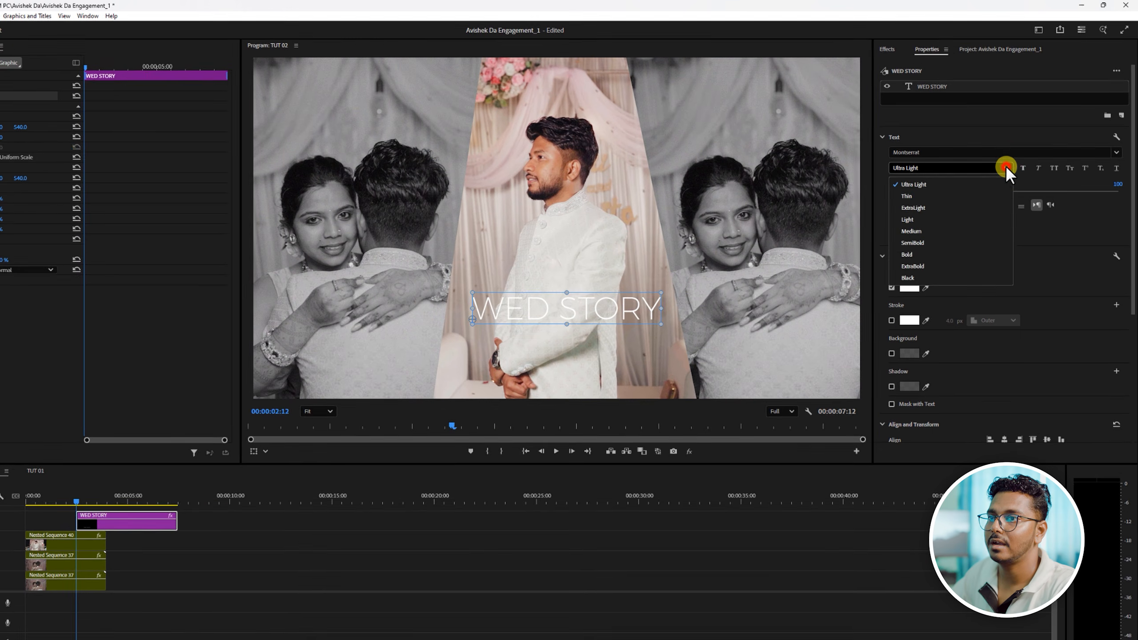
{"action": "left_click", "coordinate": [918, 244]}
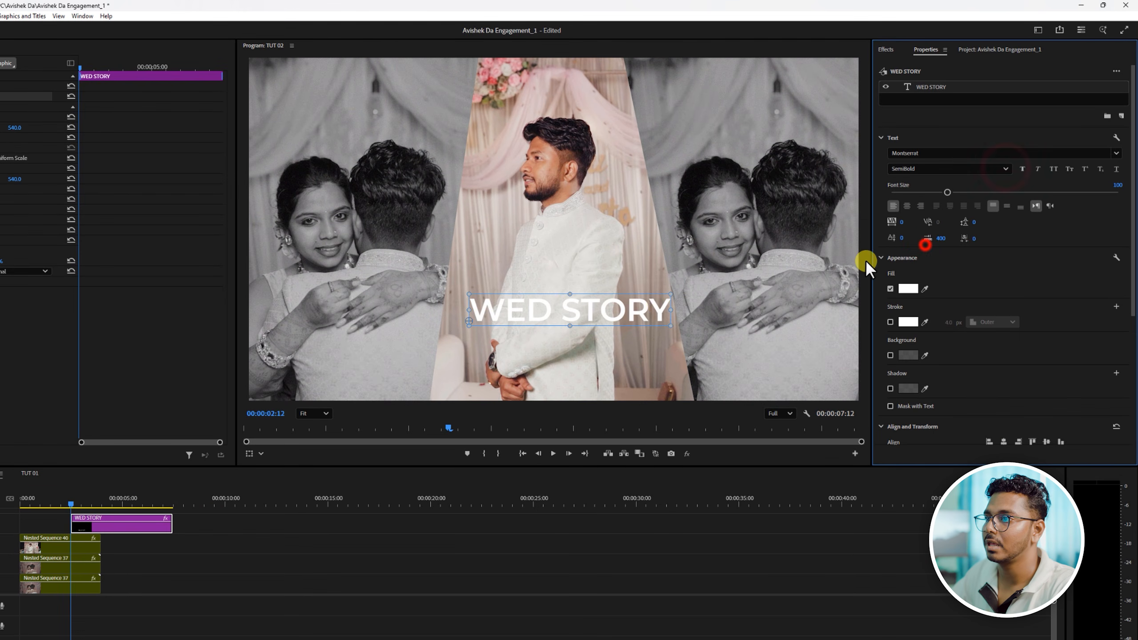
- Enlarge the WED STORY title to about half the frame width across the groom's lower body and set its font style to Bold
{"action": "left_click", "coordinate": [671, 296]}
{"action": "left_click_drag", "start_coordinate": [722, 279], "coordinate": [662, 299]}
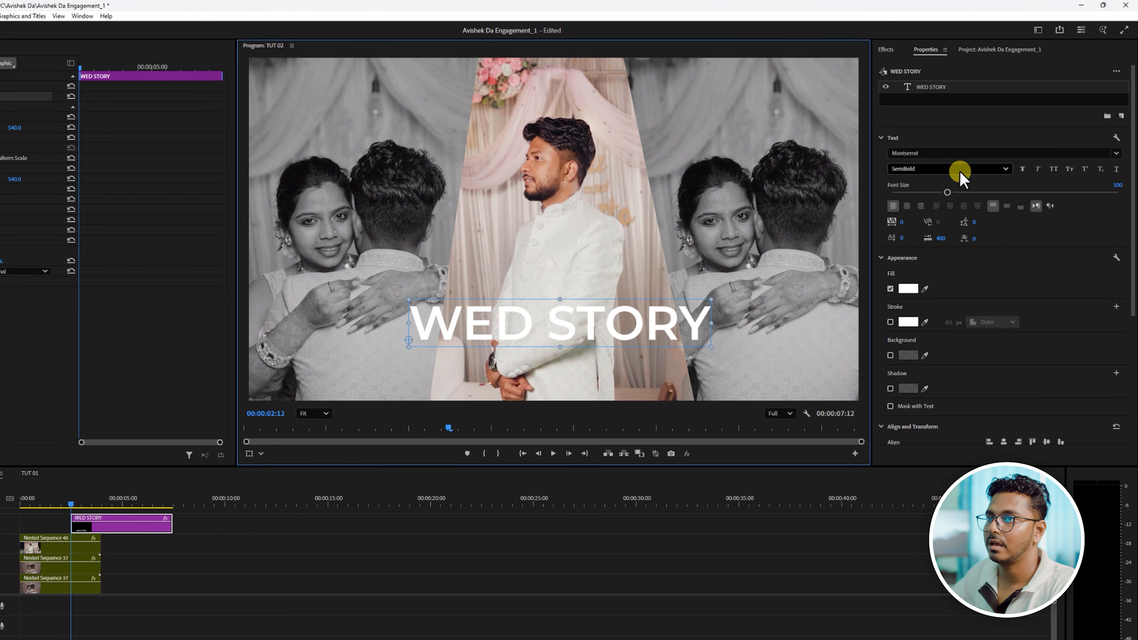
{"action": "left_click", "coordinate": [1004, 169]}
{"action": "left_click", "coordinate": [907, 255]}
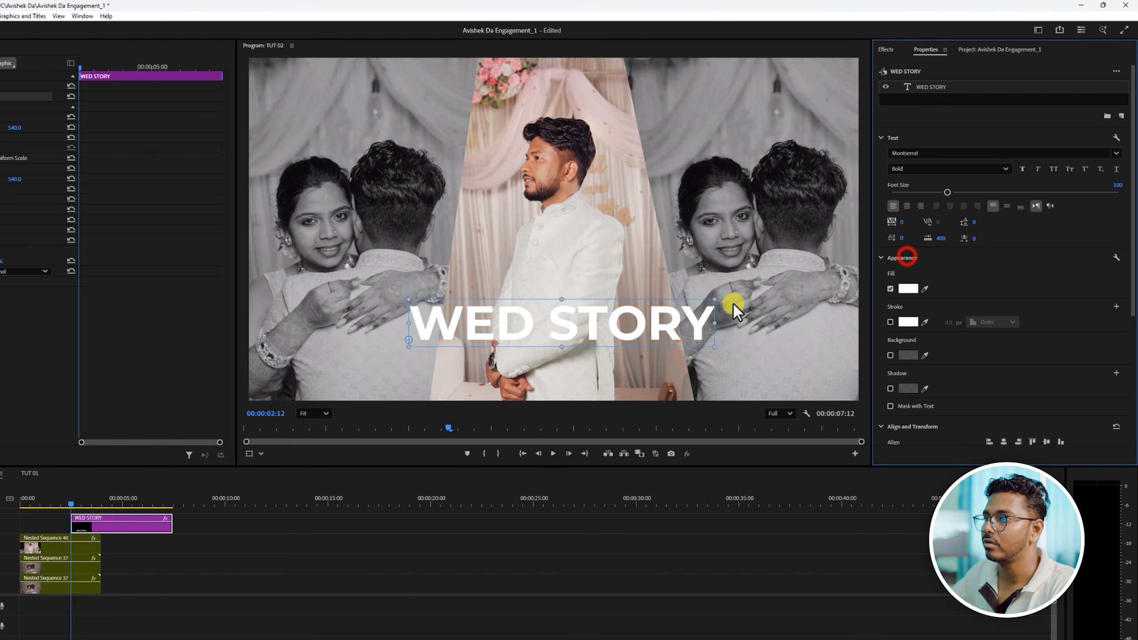
{"action": "left_click_drag", "start_coordinate": [717, 300], "coordinate": [682, 320]}
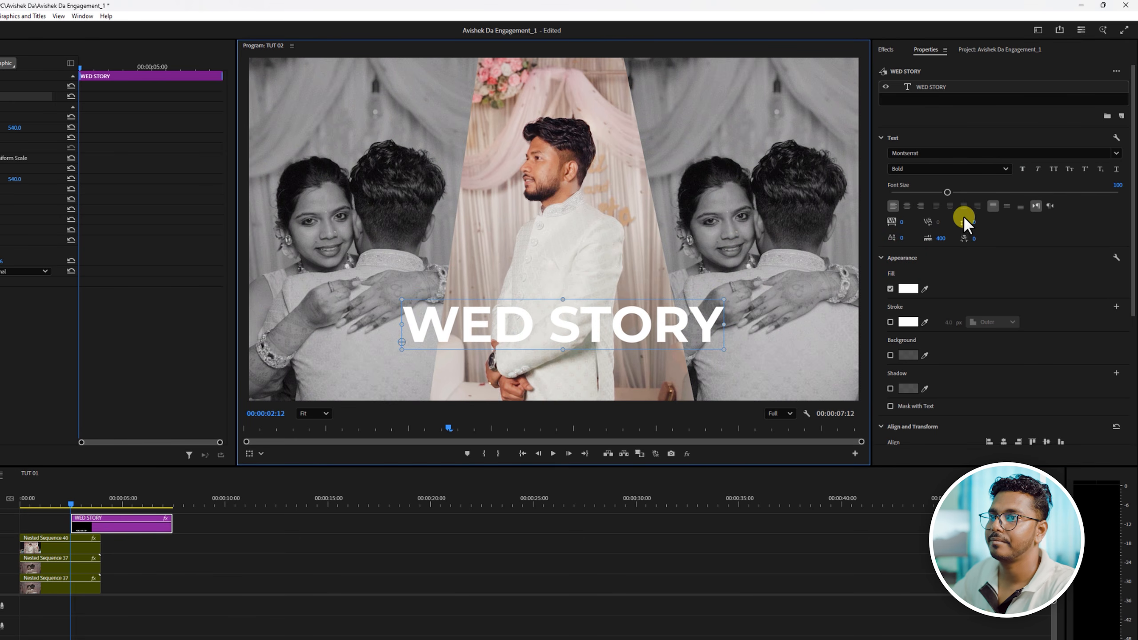
- Center the WED STORY title horizontally in the frame and nudge it slightly left to X position 449.5
{"action": "scroll", "coordinate": [1008, 397], "scroll_direction": "down", "scroll_amount": 1}
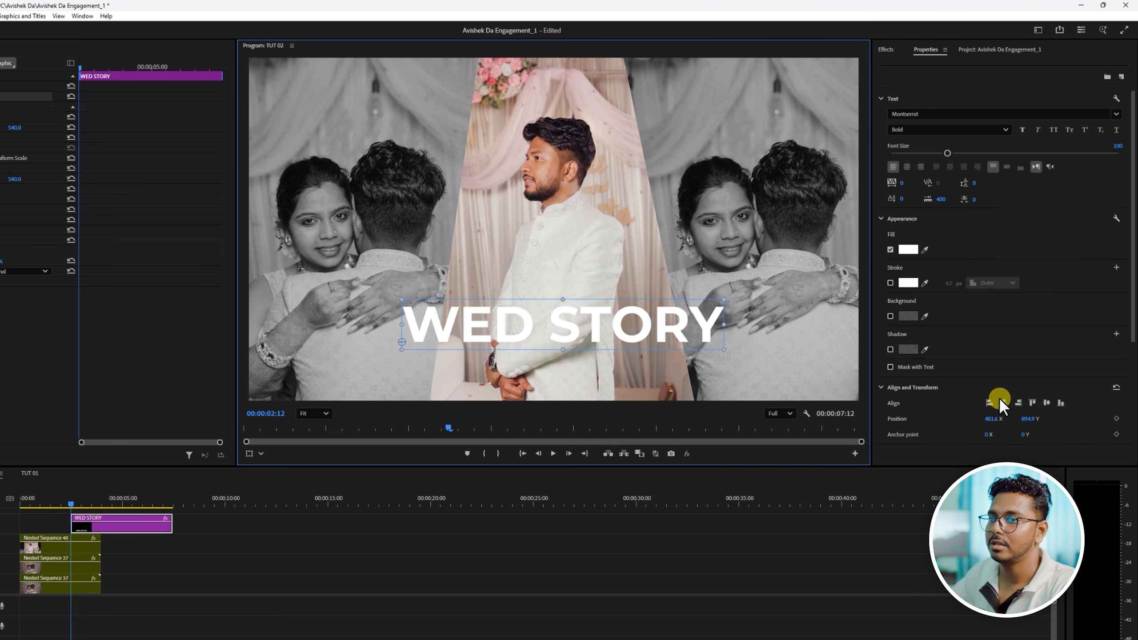
{"action": "left_click", "coordinate": [1002, 399]}
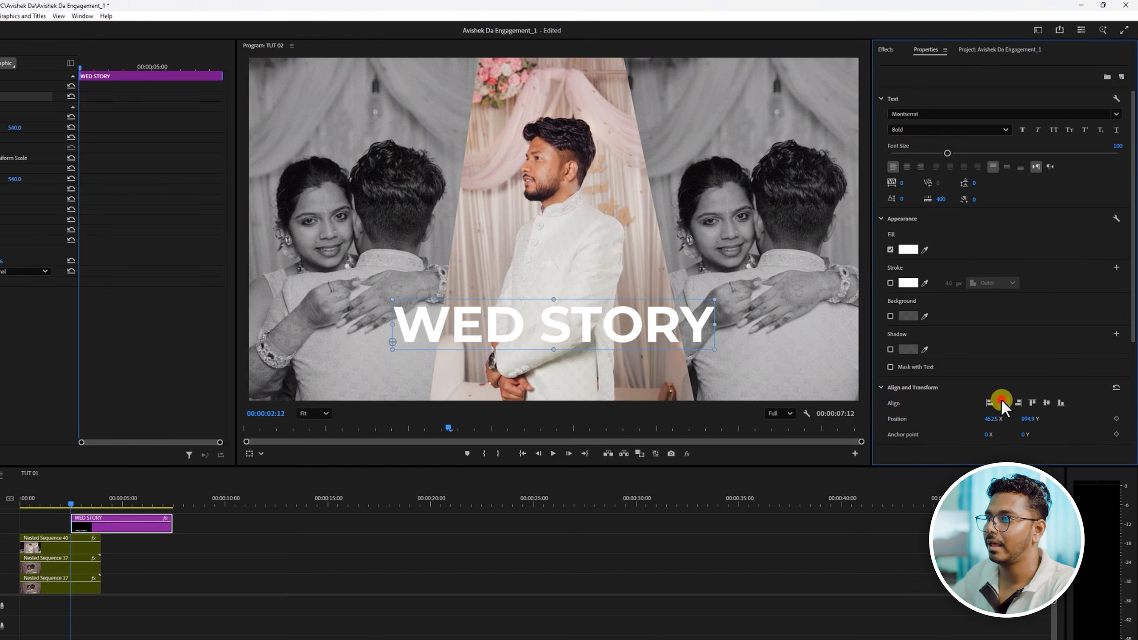
{"action": "left_click", "coordinate": [606, 325]}
{"action": "key", "text": "Left"}
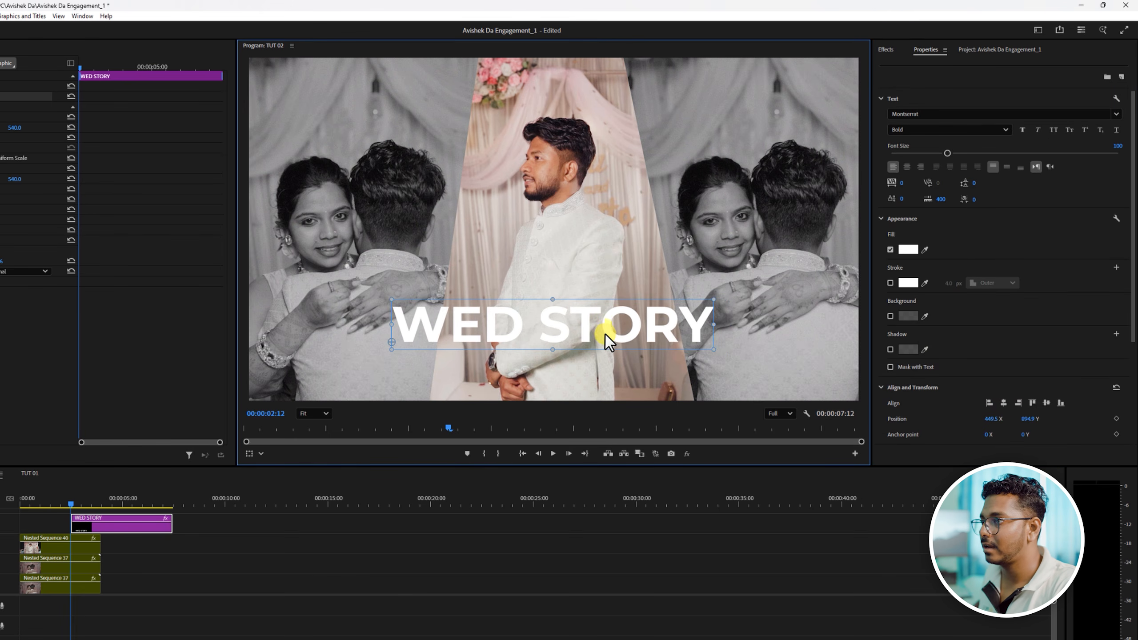
- Lower the WED STORY title slightly to about Y position 932.8 and move its clip aside in the timeline, clear of the nested clips
{"action": "left_click_drag", "start_coordinate": [606, 322], "coordinate": [606, 333]}
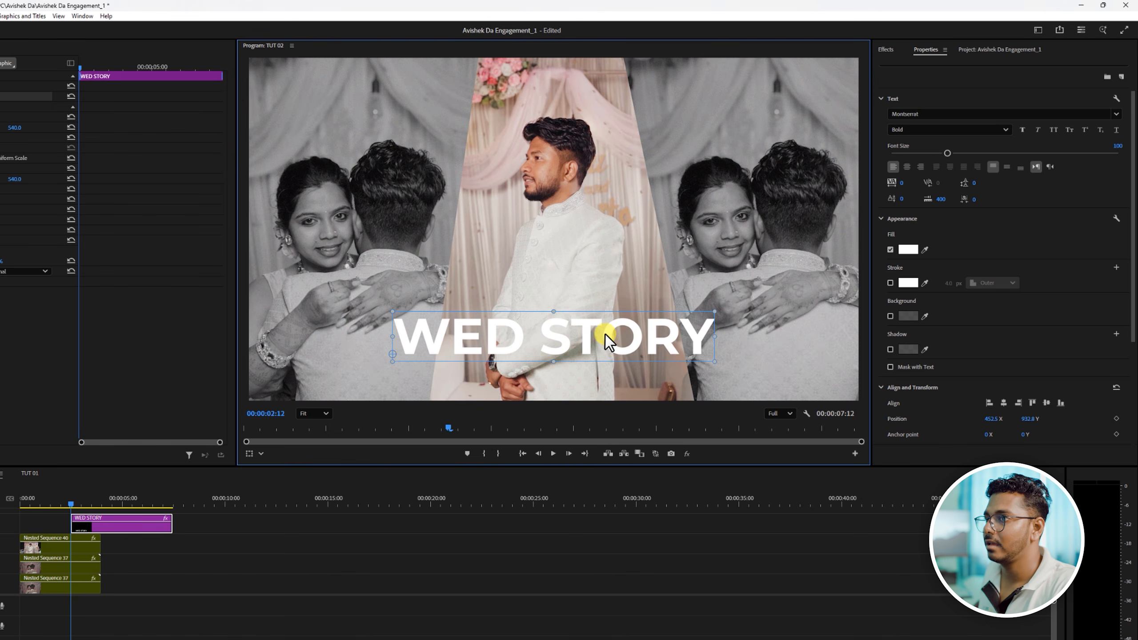
{"action": "left_click", "coordinate": [882, 50]}
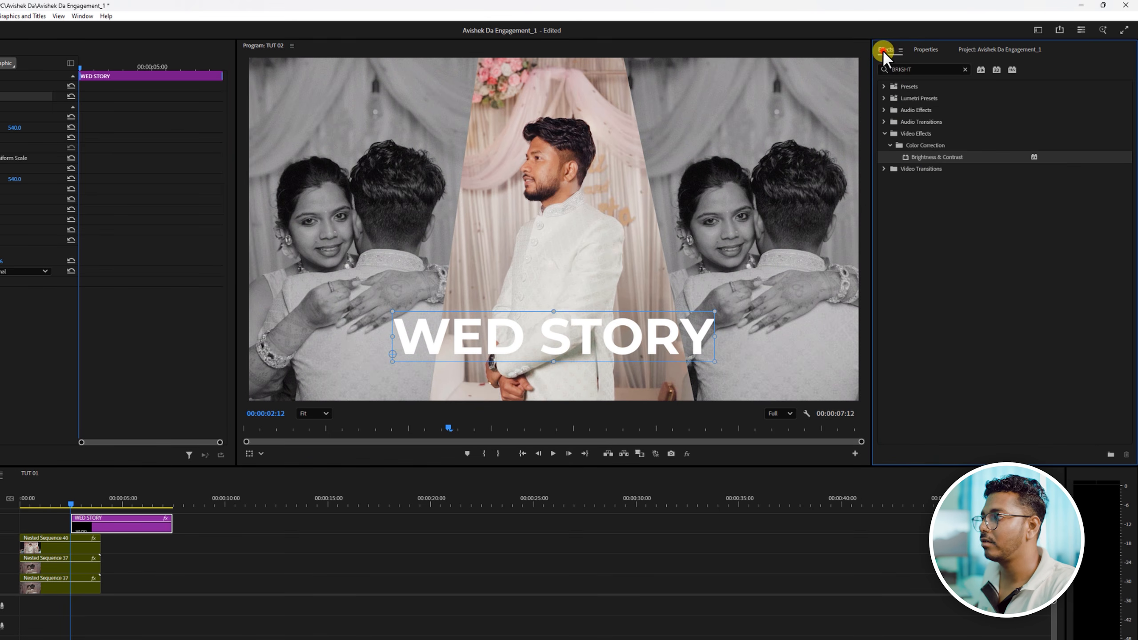
{"action": "left_click_drag", "start_coordinate": [937, 157], "coordinate": [215, 467]}
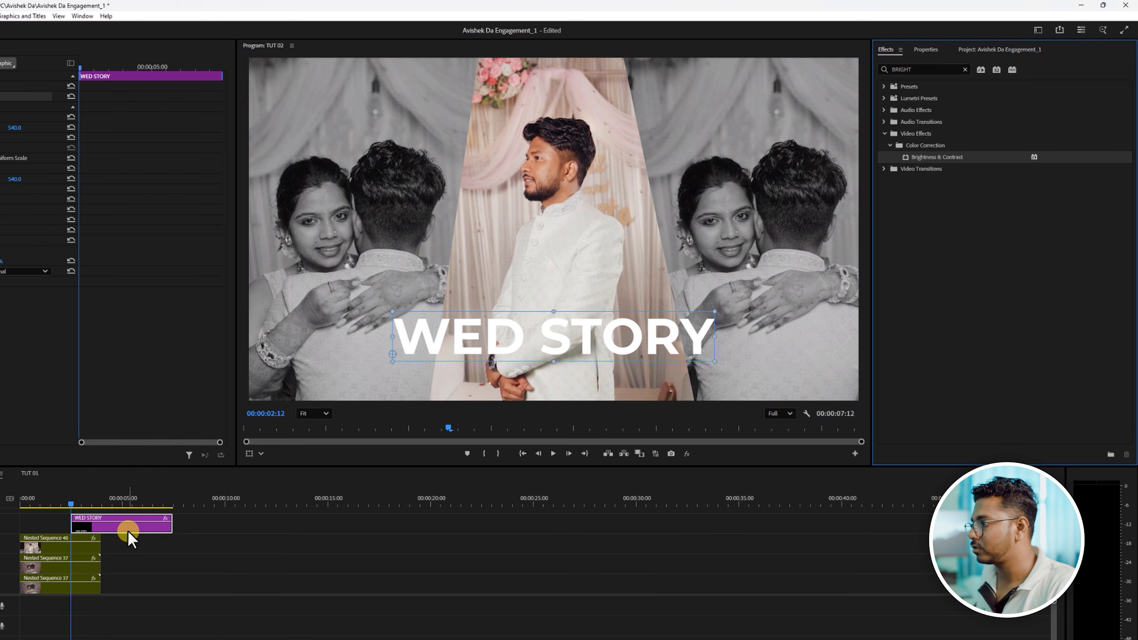
{"action": "left_click_drag", "start_coordinate": [131, 530], "coordinate": [214, 546]}
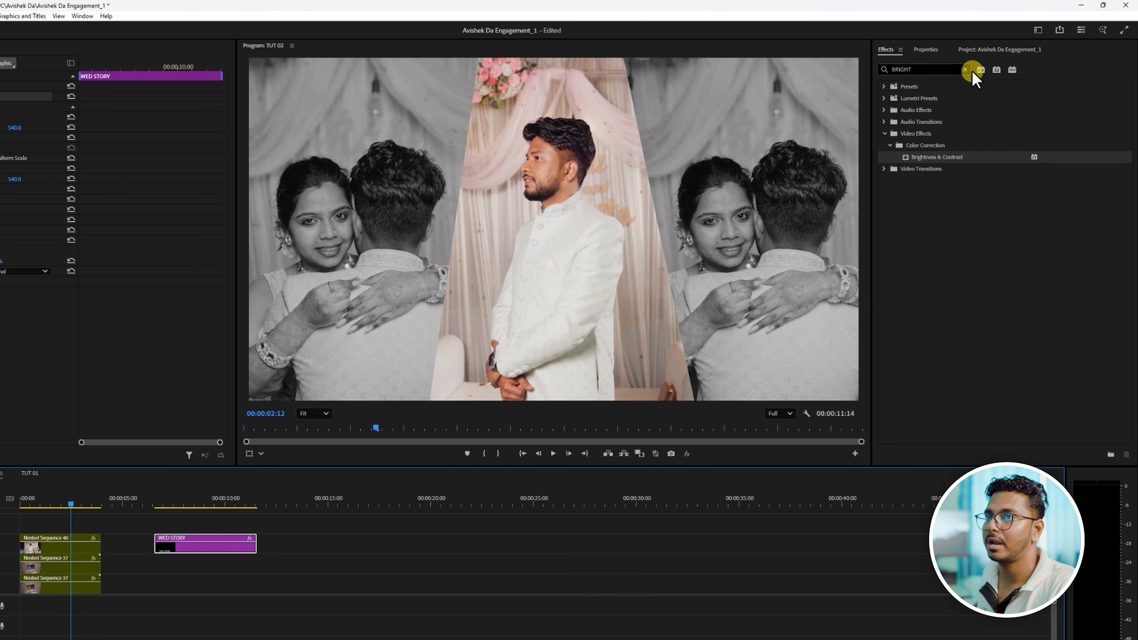
- Create a black (000000) color matte at 1920 x 1080, 25.00 fps, with square pixels
{"action": "left_click", "coordinate": [980, 49]}
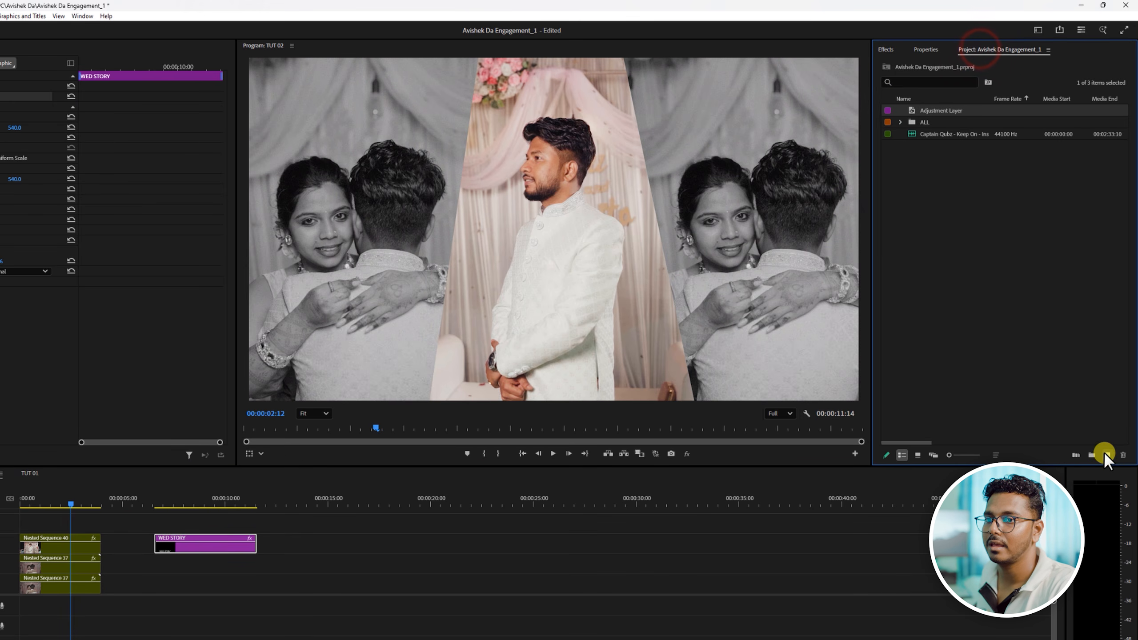
{"action": "left_click", "coordinate": [1107, 454]}
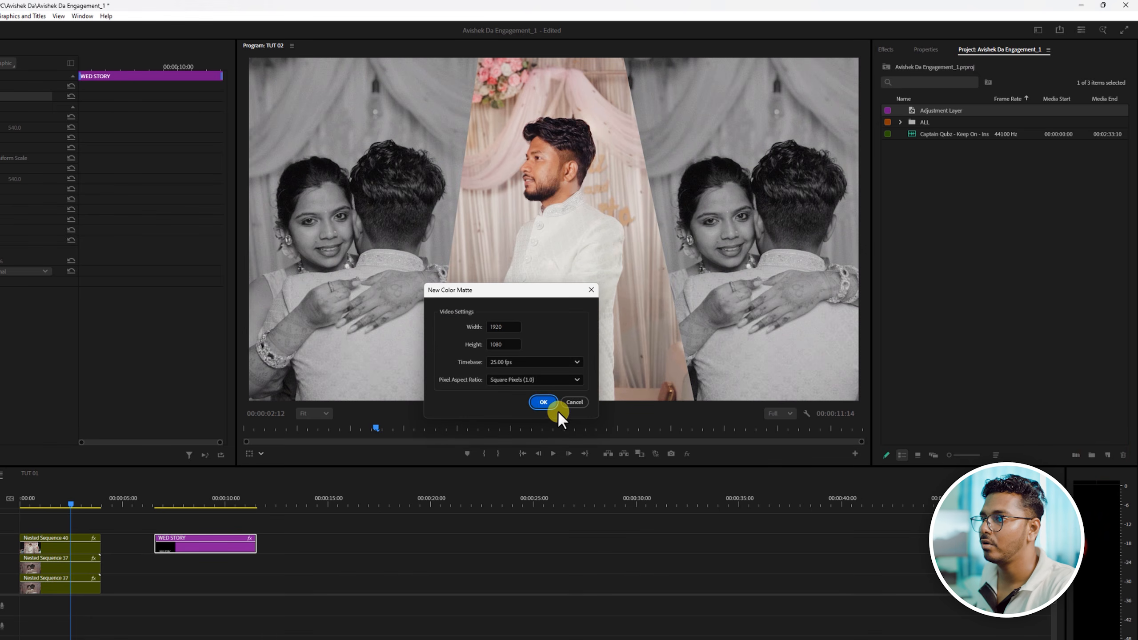
{"action": "left_click", "coordinate": [547, 400]}
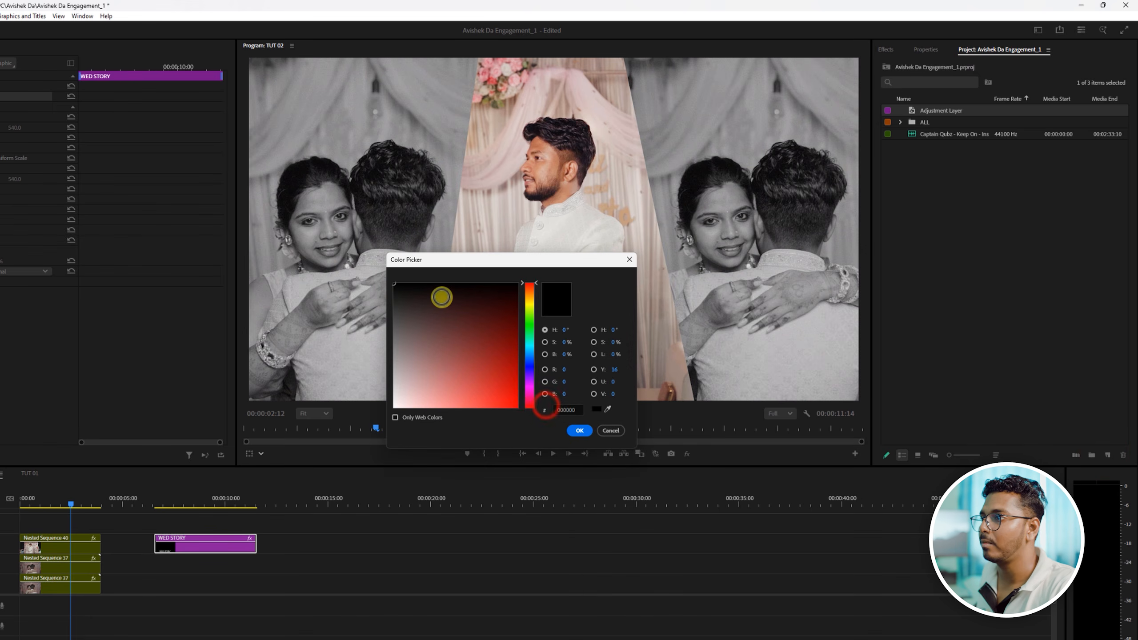
{"action": "left_click", "coordinate": [580, 431]}
{"action": "left_click", "coordinate": [511, 372]}
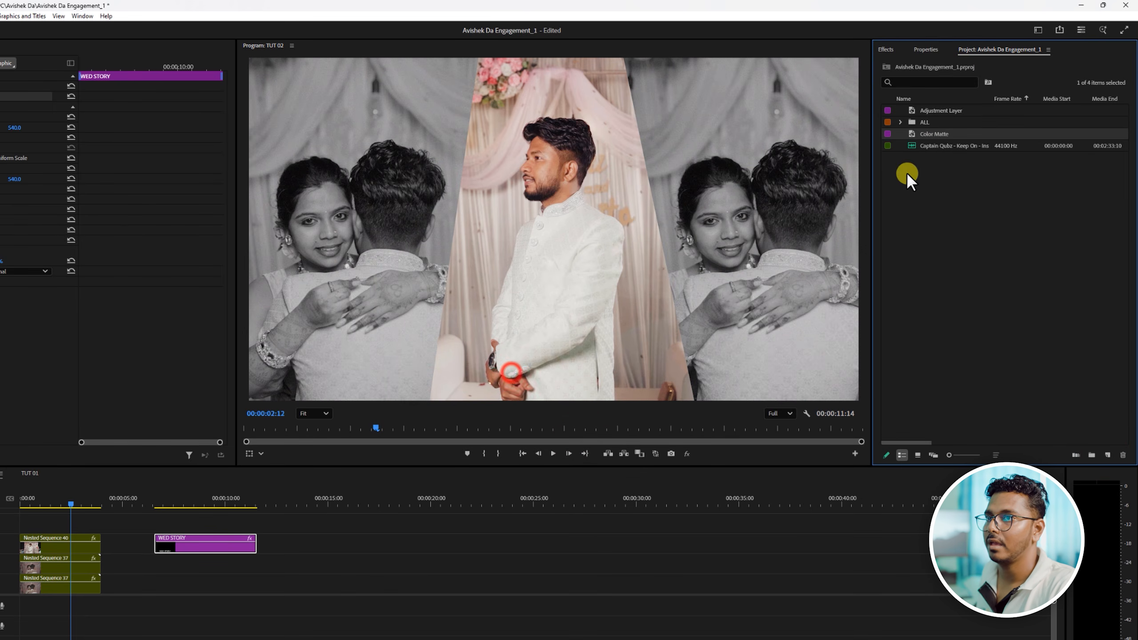
- Place the color matte above the nested clips from the sequence start and trim it to their length
{"action": "left_click_drag", "start_coordinate": [921, 134], "coordinate": [22, 524]}
{"action": "left_click", "coordinate": [51, 524]}
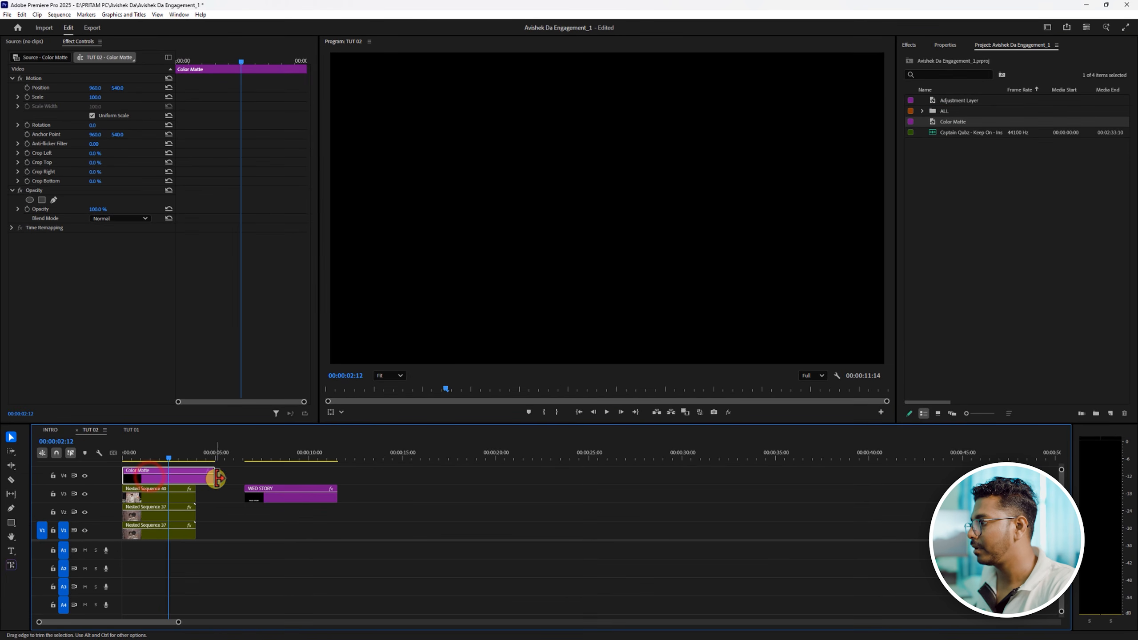
{"action": "left_click_drag", "start_coordinate": [218, 478], "coordinate": [195, 478]}
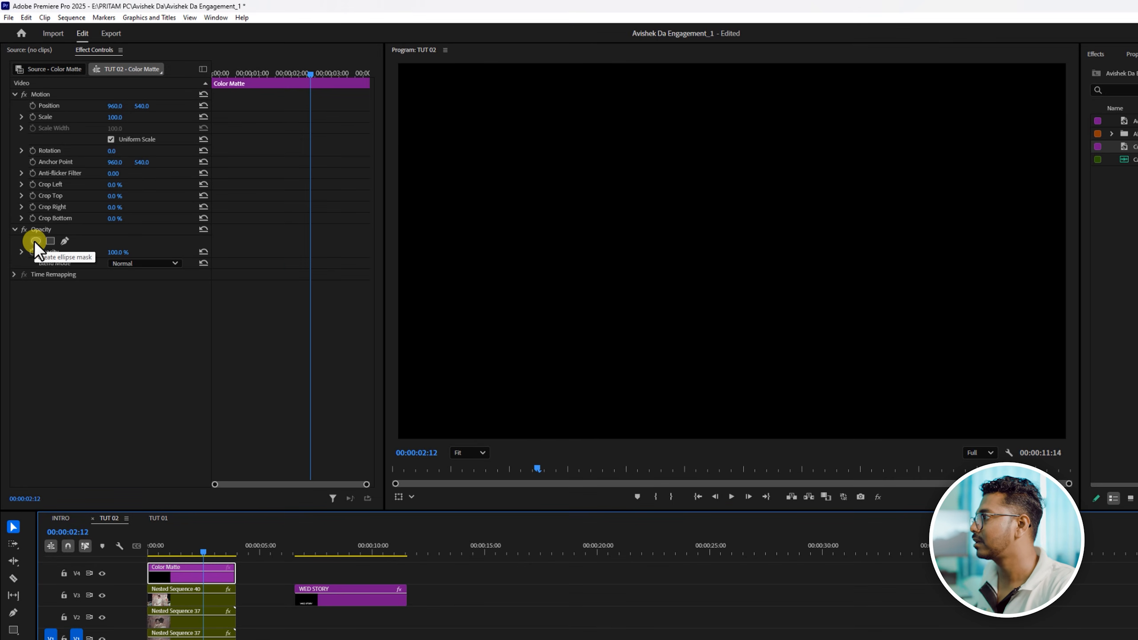
- Mask the color matte with an ellipse stretched past both frame sides, lower it along the frame's bottom and set its feather to 295
{"action": "left_click", "coordinate": [36, 241]}
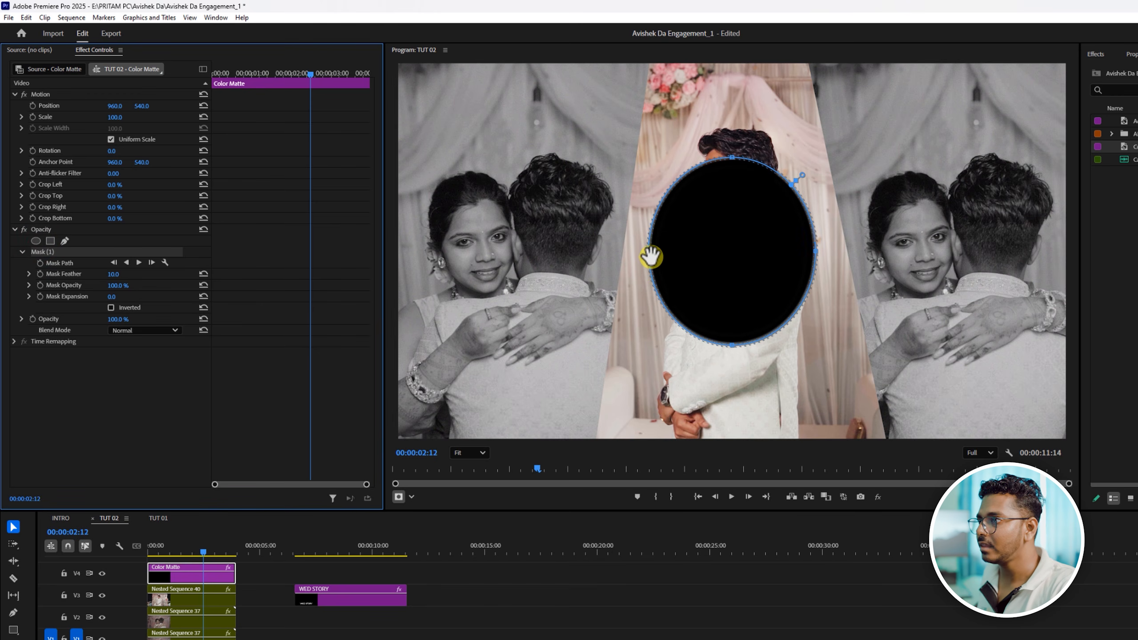
{"action": "left_click_drag", "start_coordinate": [651, 256], "coordinate": [394, 269]}
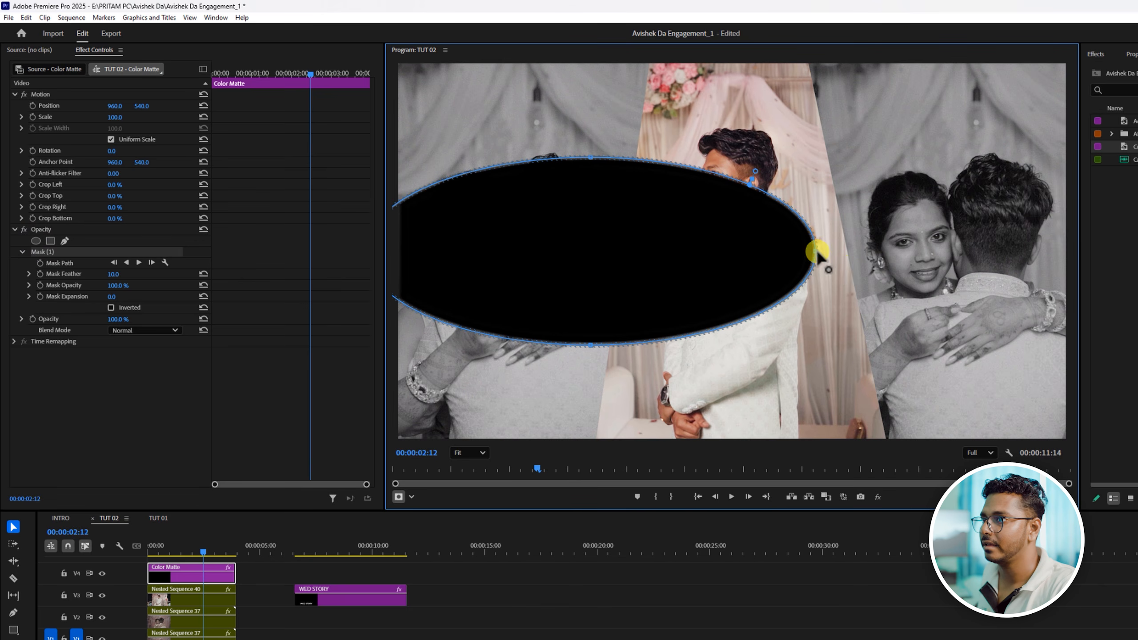
{"action": "left_click_drag", "start_coordinate": [815, 252], "coordinate": [1130, 294]}
{"action": "left_click_drag", "start_coordinate": [775, 278], "coordinate": [750, 438]}
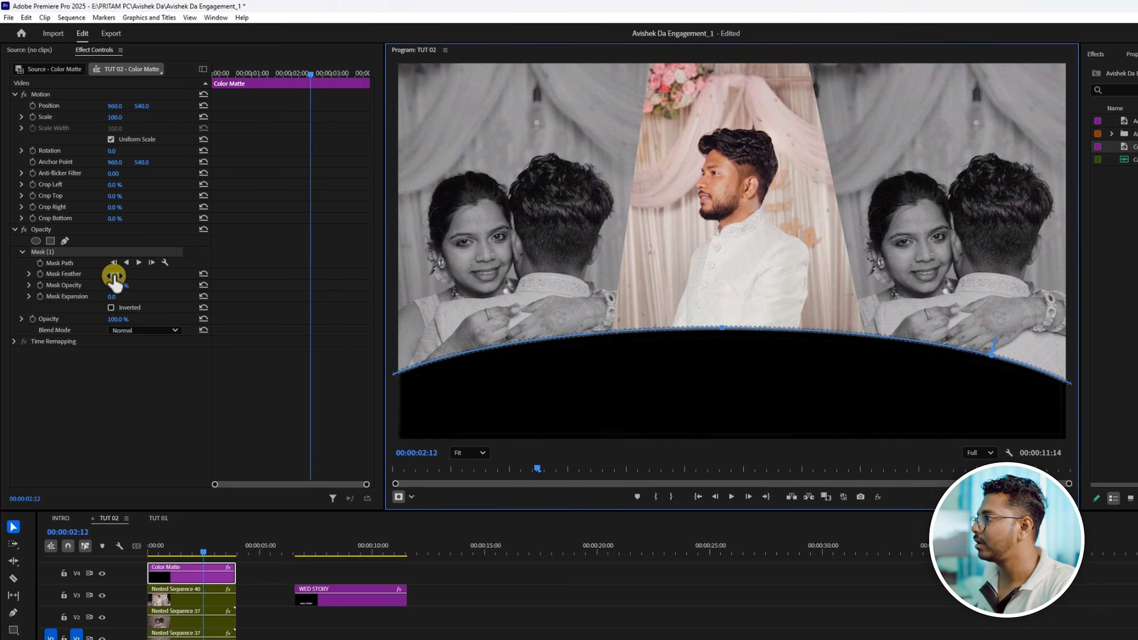
{"action": "left_click_drag", "start_coordinate": [113, 276], "coordinate": [272, 254]}
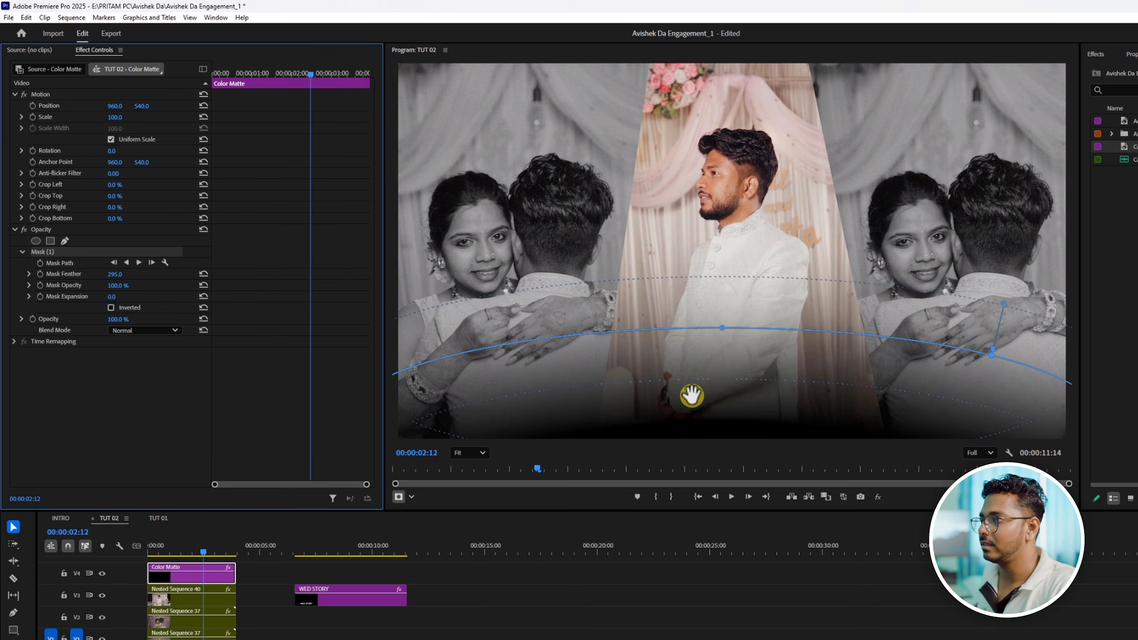
{"action": "left_click_drag", "start_coordinate": [717, 399], "coordinate": [716, 434]}
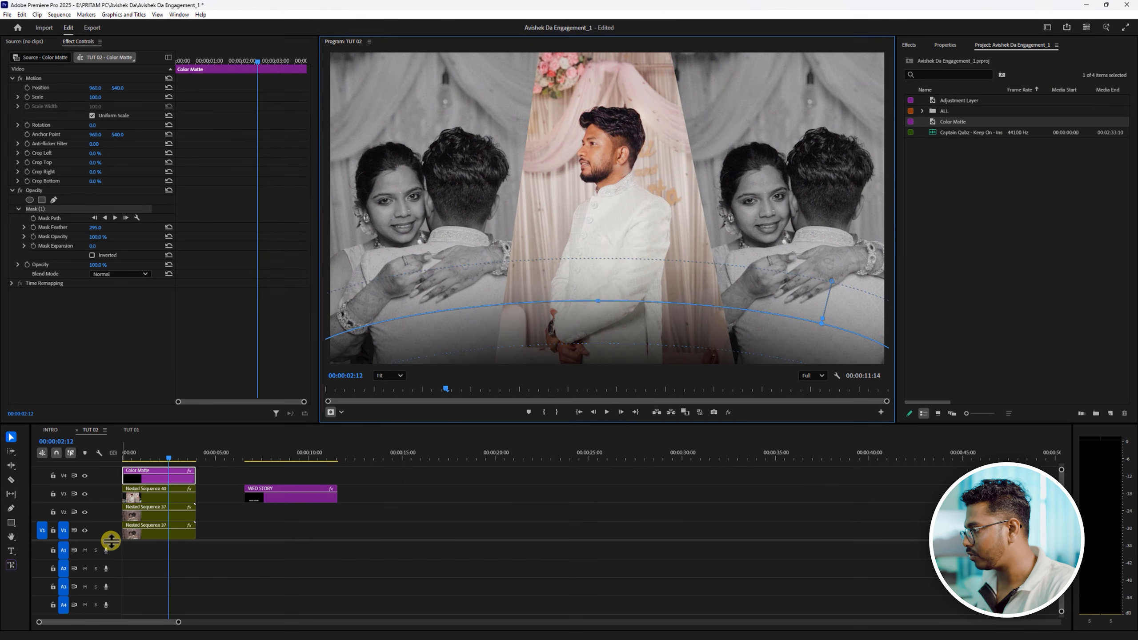
- Move the WED STORY clip to the sequence start on V5 above the color matte and set its vertical Position to 571
{"action": "left_click_drag", "start_coordinate": [110, 540], "coordinate": [113, 545]}
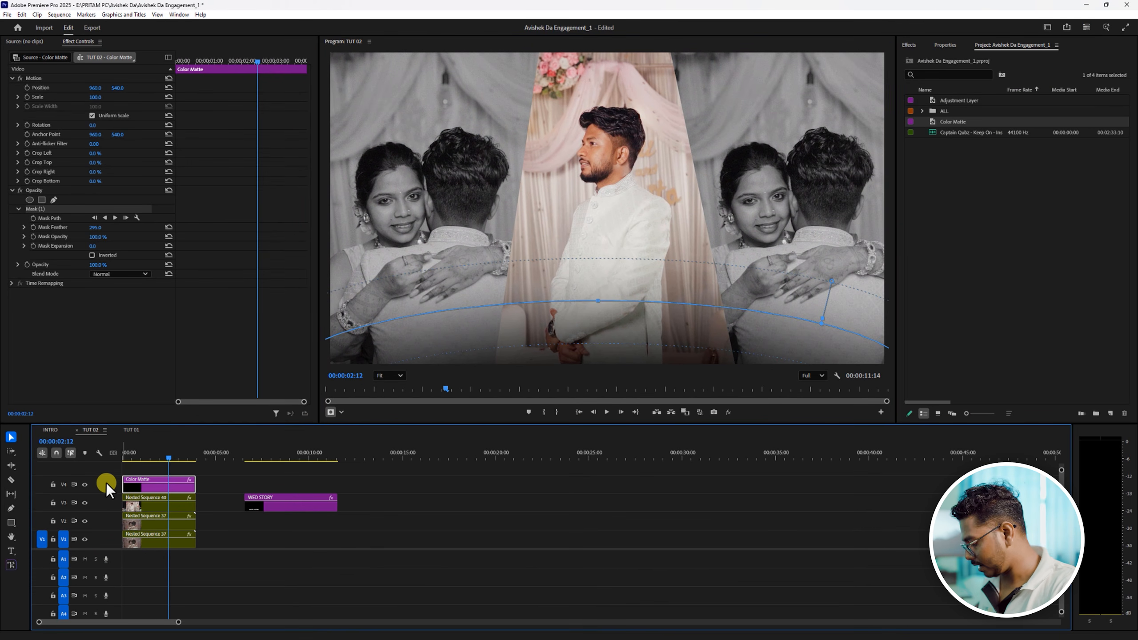
{"action": "key", "text": "alt"}
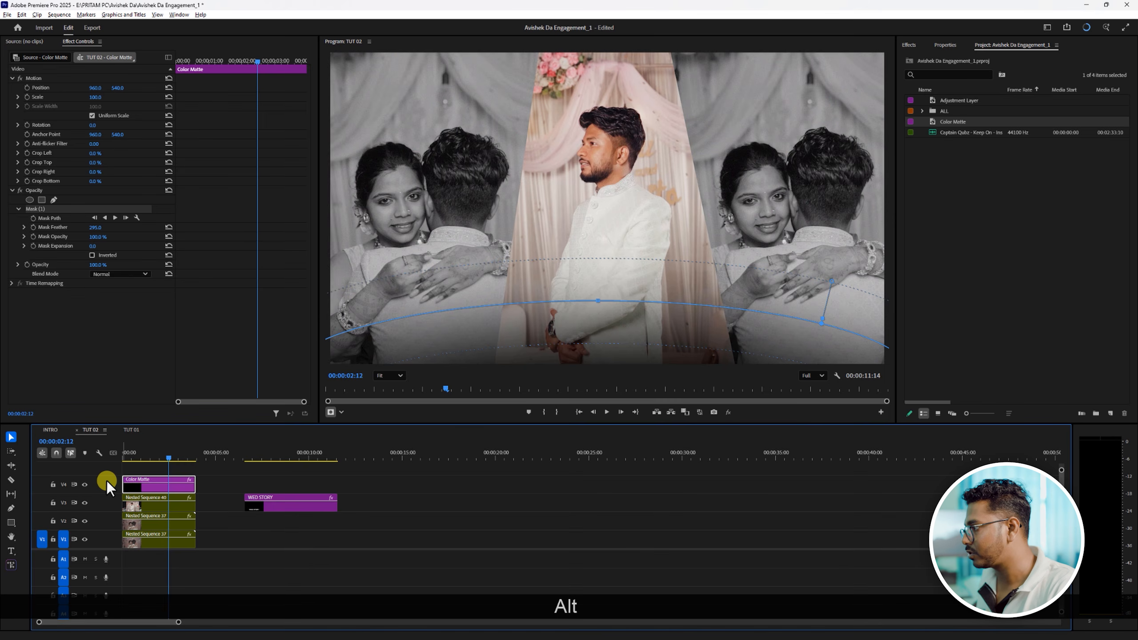
{"action": "scroll", "coordinate": [107, 481], "scroll_direction": "down", "scroll_amount": 3}
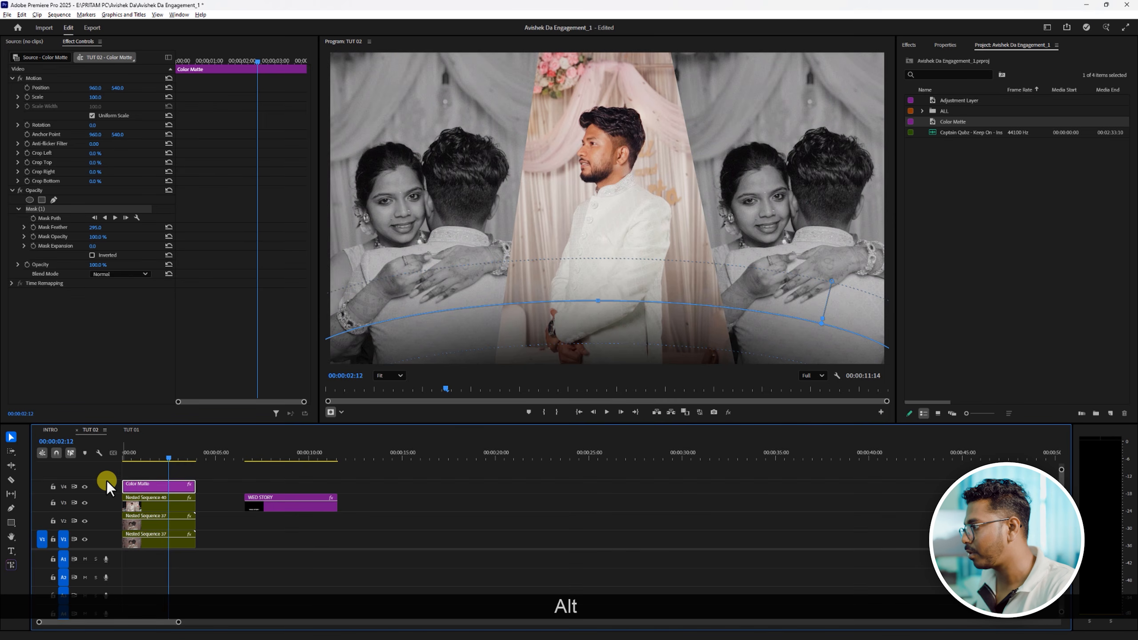
{"action": "left_click", "coordinate": [272, 510]}
{"action": "left_click_drag", "start_coordinate": [272, 510], "coordinate": [149, 483]}
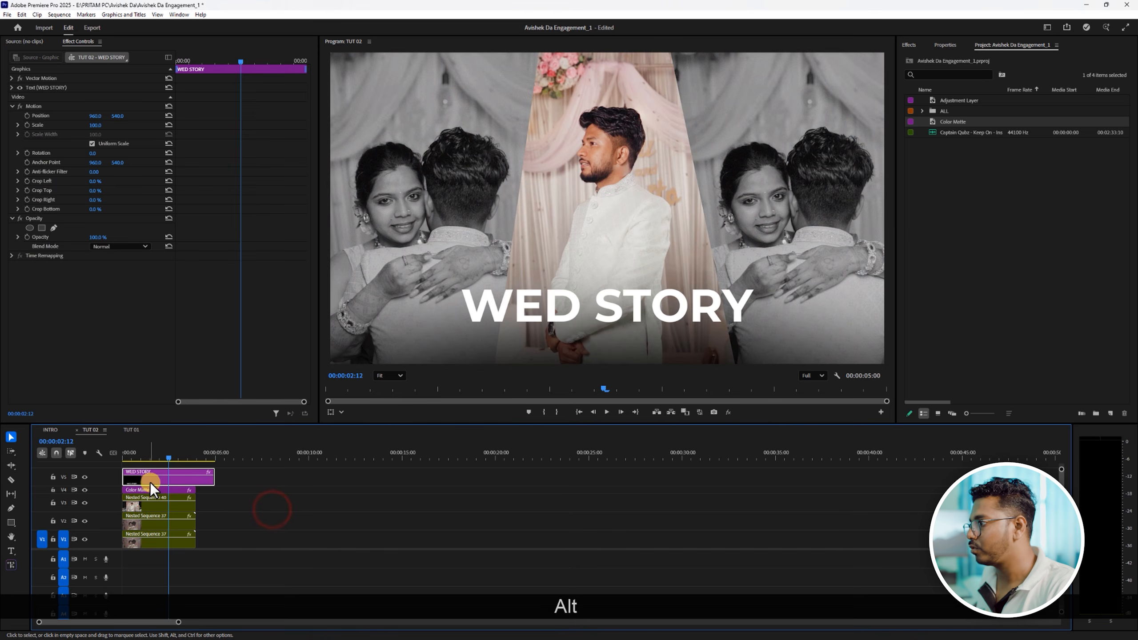
{"action": "left_click", "coordinate": [178, 479]}
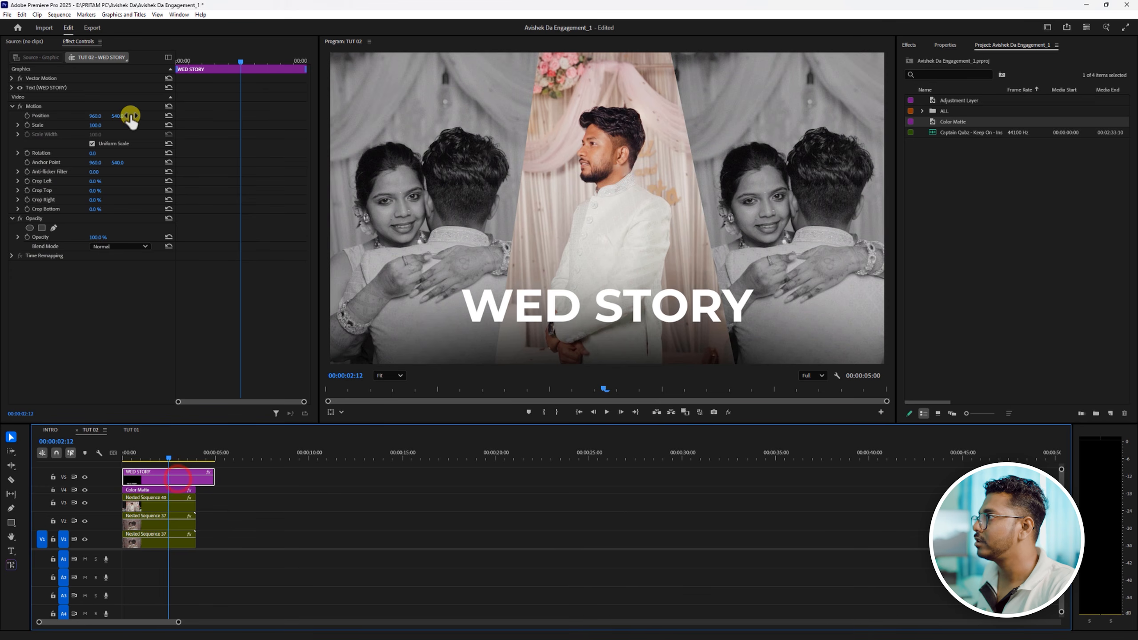
{"action": "left_click_drag", "start_coordinate": [130, 117], "coordinate": [129, 113]}
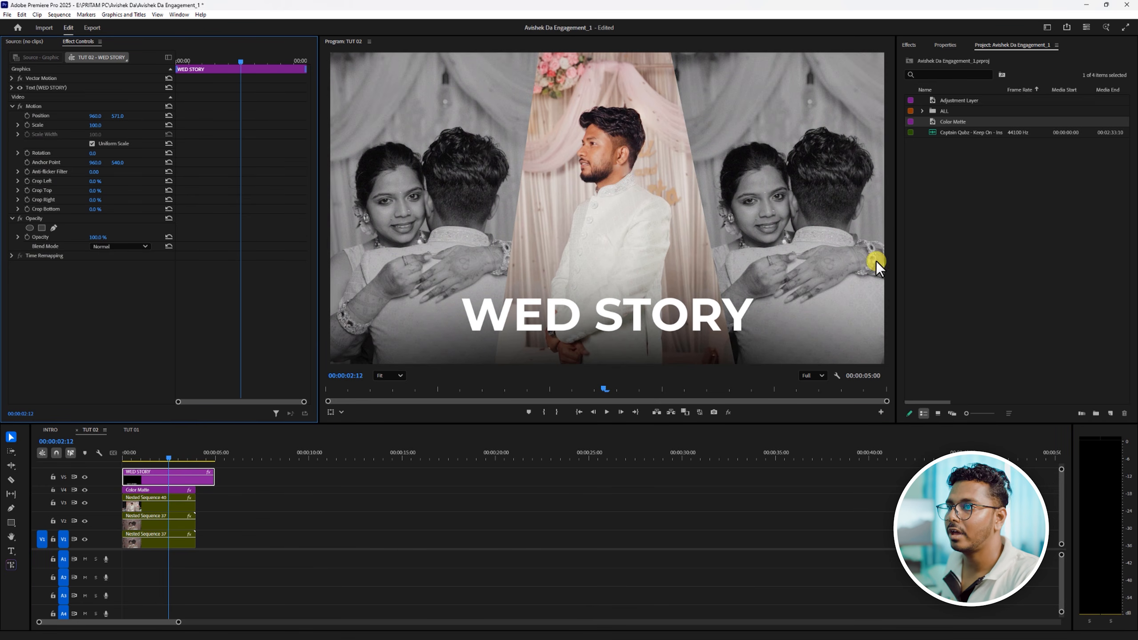
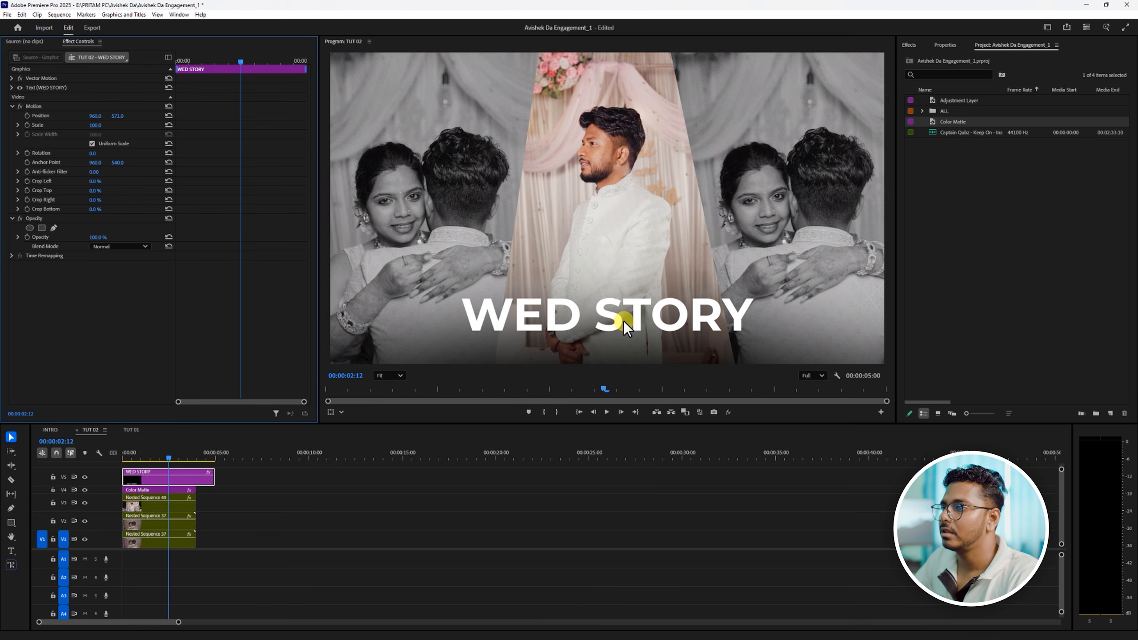
- Add a BRIDE & GROOM text layer just below WED STORY within the same graphic clip
{"action": "left_click", "coordinate": [637, 315]}
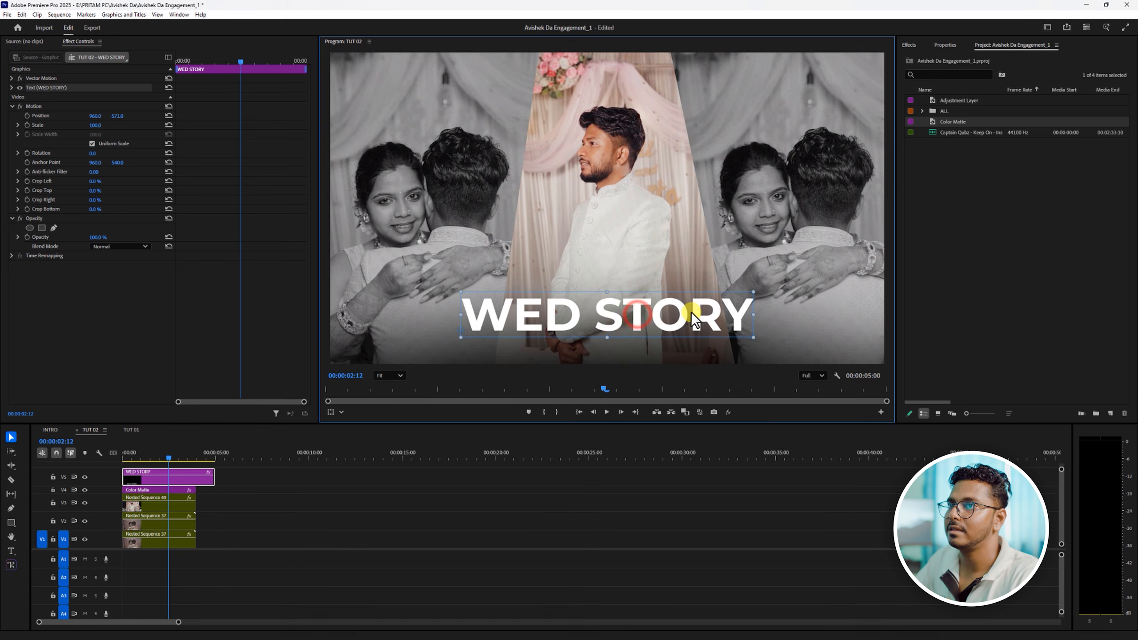
{"action": "left_click", "coordinate": [946, 45]}
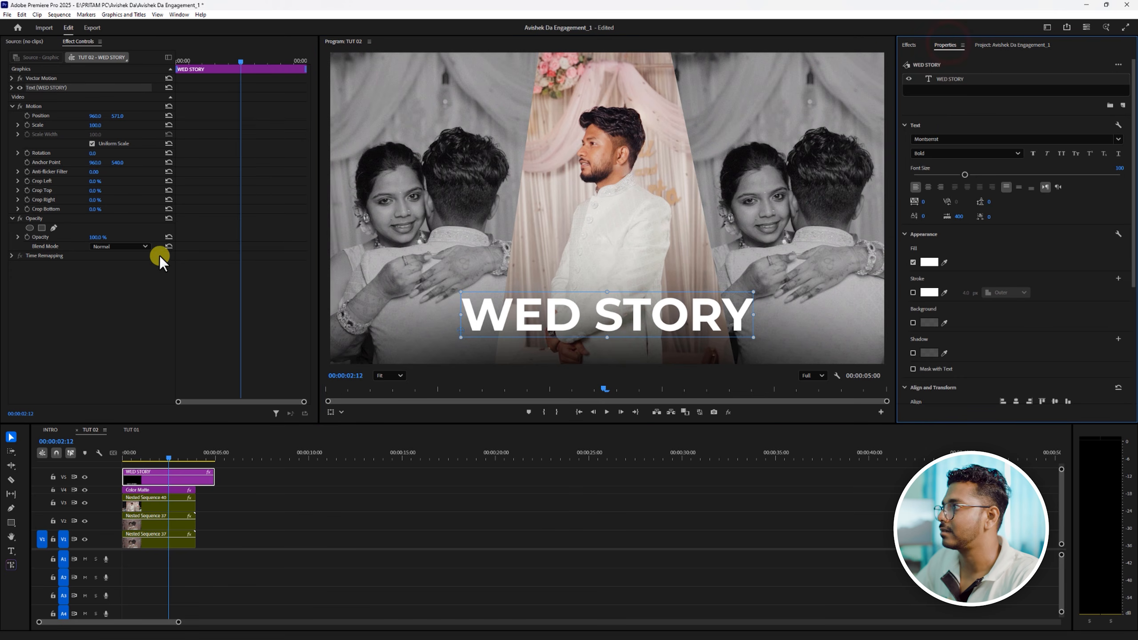
{"action": "left_click", "coordinate": [11, 551]}
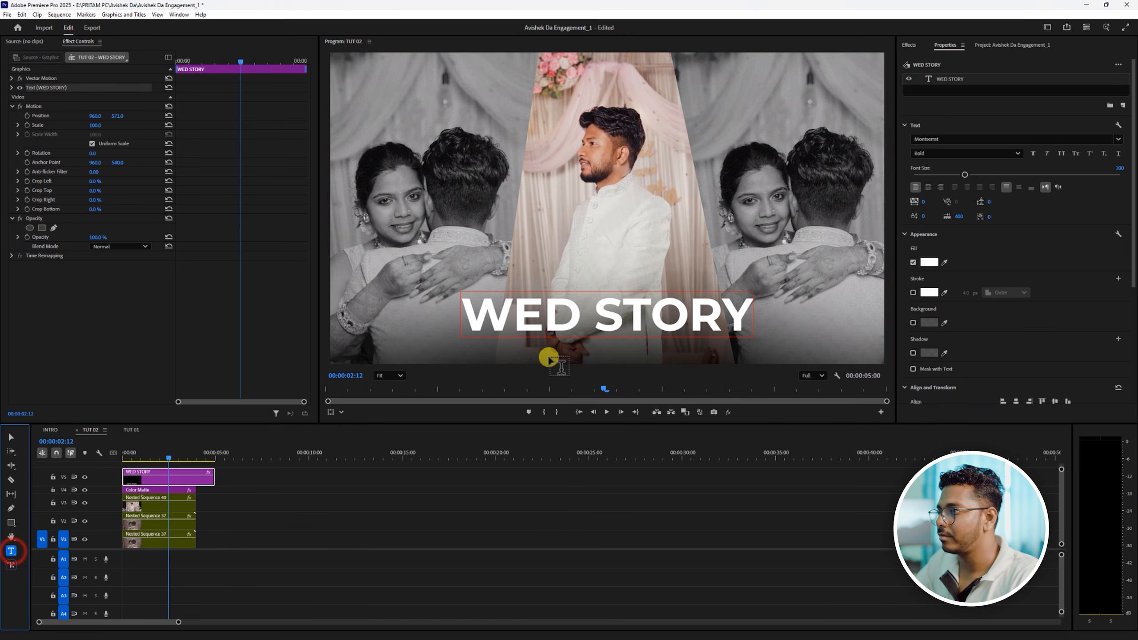
{"action": "left_click", "coordinate": [536, 355]}
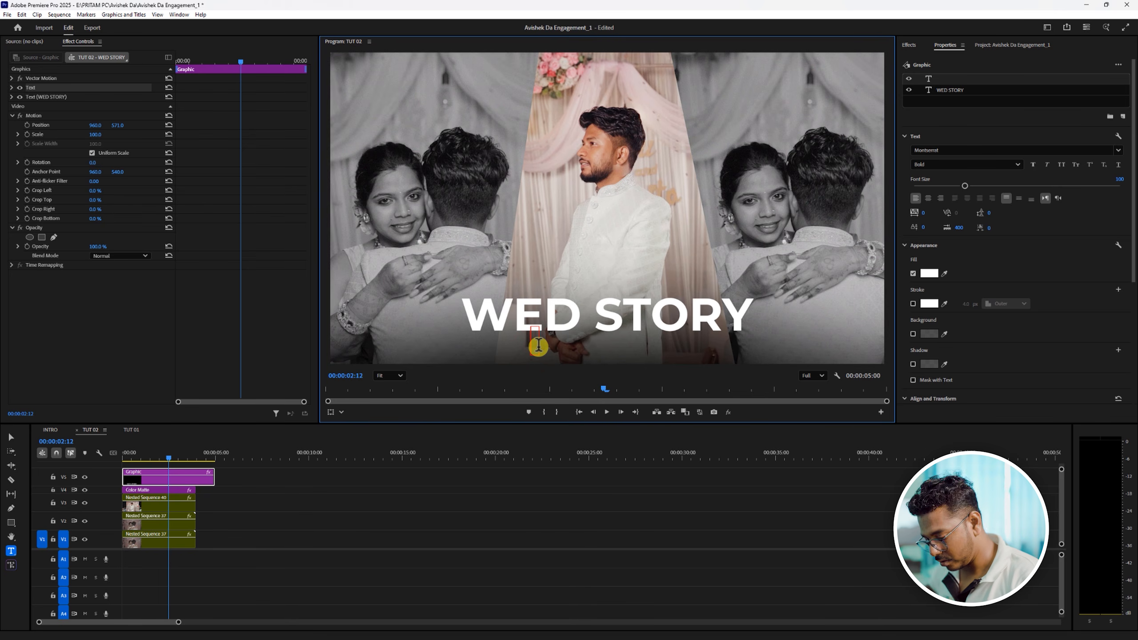
{"action": "type", "text": "BRIDE "}
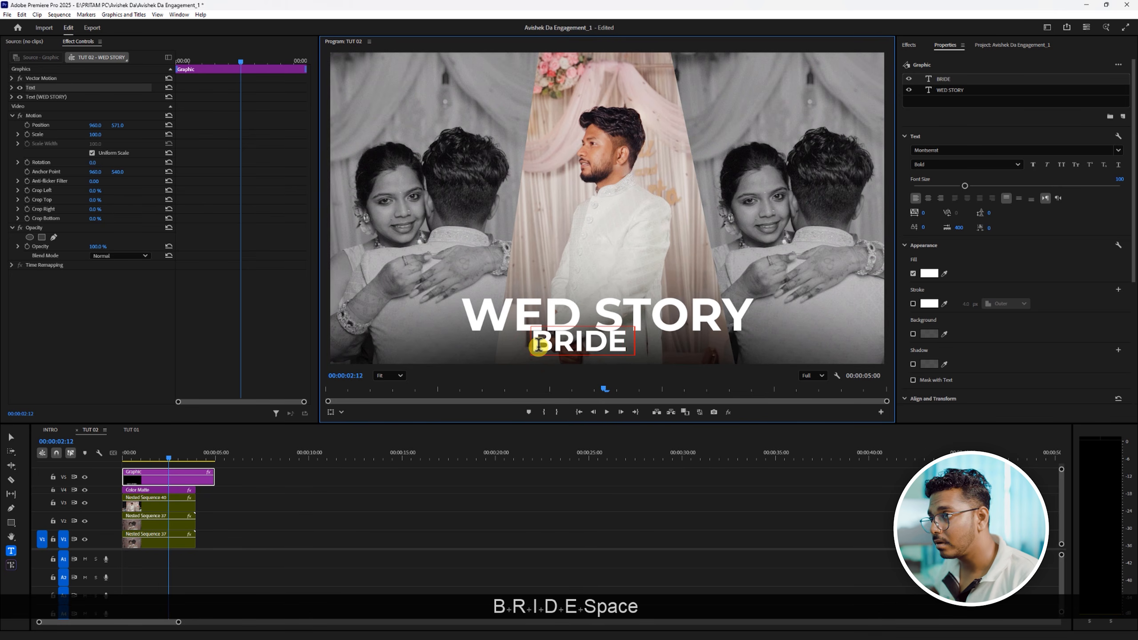
{"action": "type", "text": "& GR"}
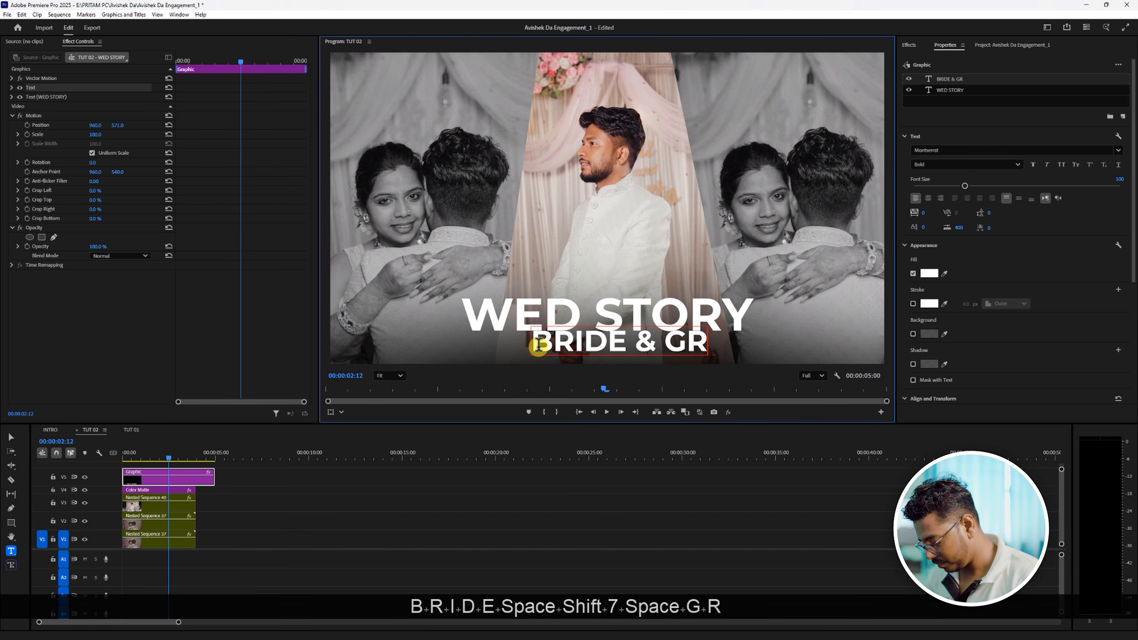
{"action": "type", "text": "OOM"}
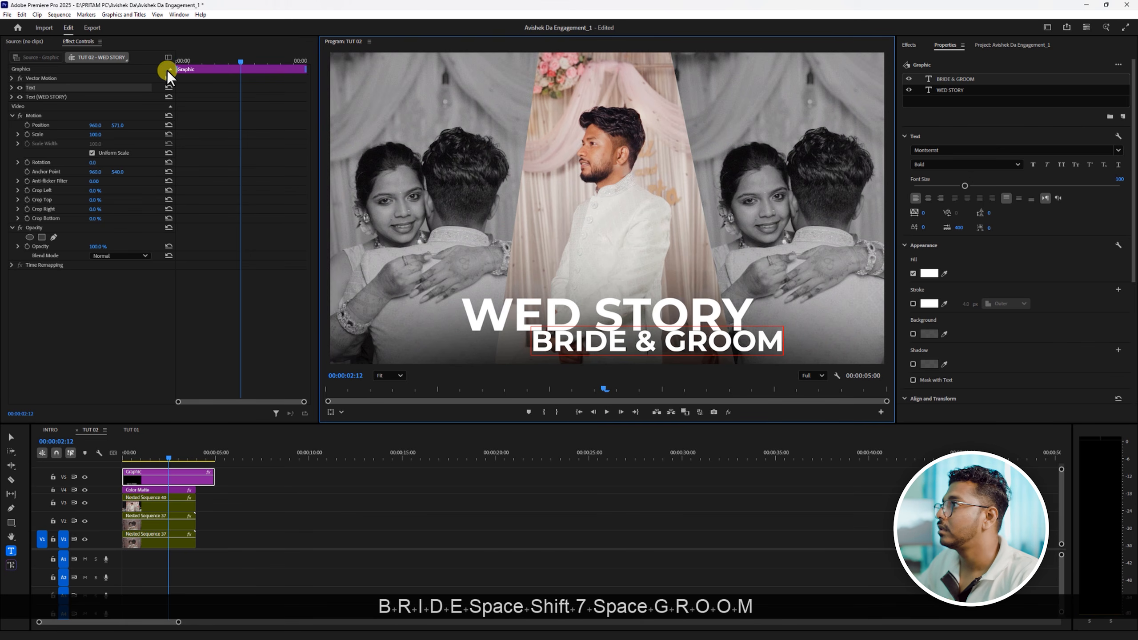
{"action": "left_click", "coordinate": [12, 436]}
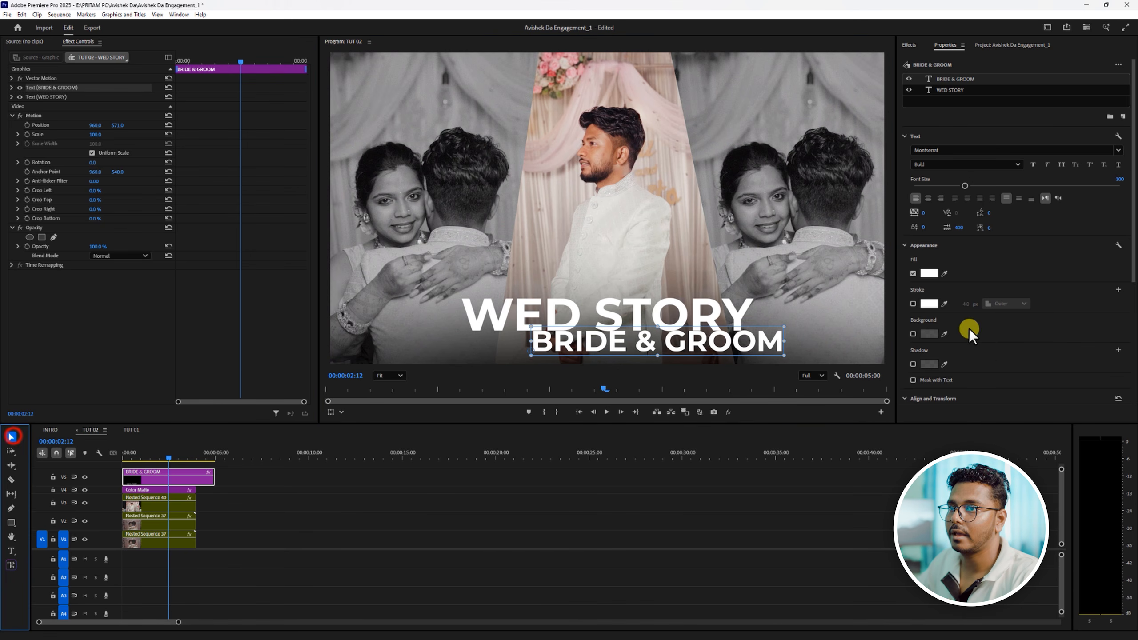
- Set the BRIDE & GROOM text to Light weight, shrink it, widen its tracking to 293 and place it beneath WED STORY
{"action": "left_click", "coordinate": [1014, 165]}
{"action": "left_click", "coordinate": [928, 211]}
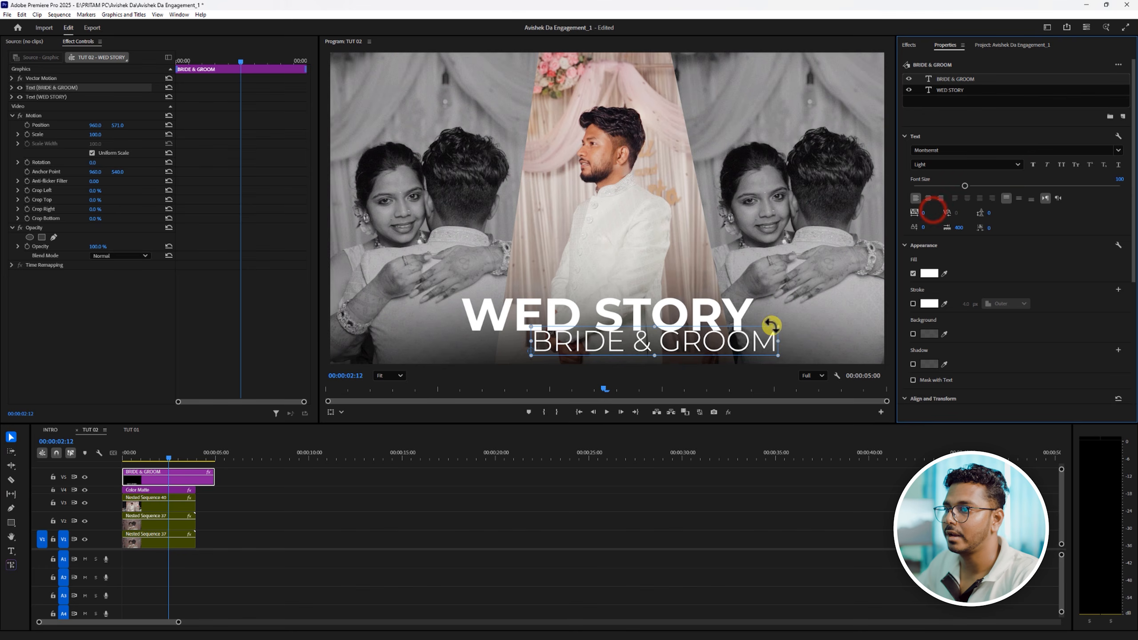
{"action": "left_click_drag", "start_coordinate": [771, 325], "coordinate": [660, 339]}
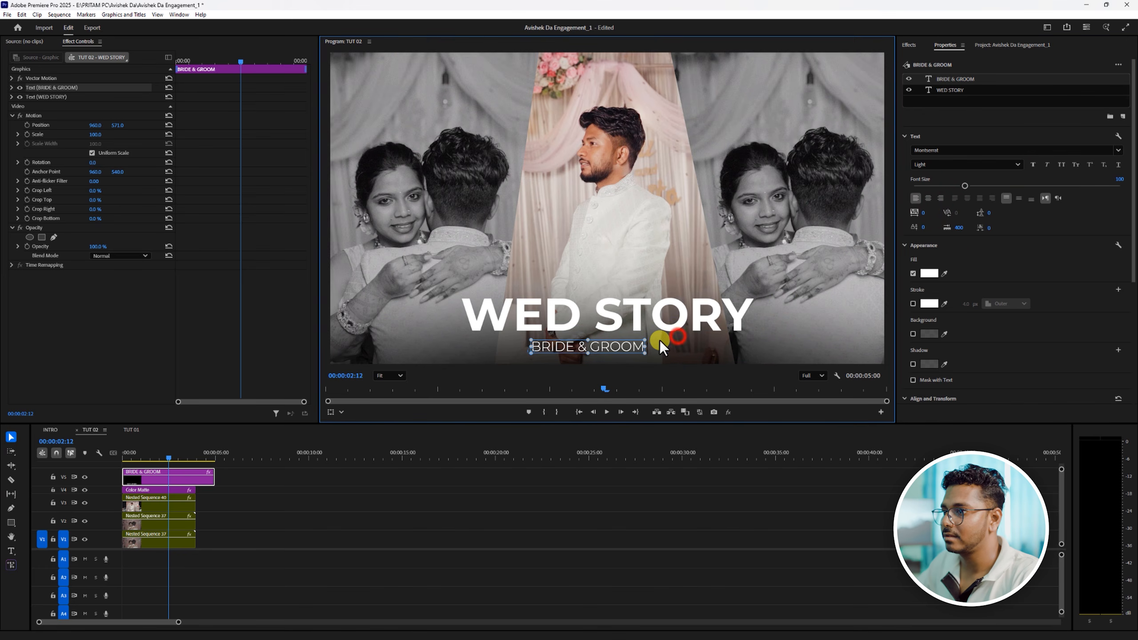
{"action": "left_click", "coordinate": [925, 214]}
{"action": "left_click_drag", "start_coordinate": [925, 214], "coordinate": [1053, 209]}
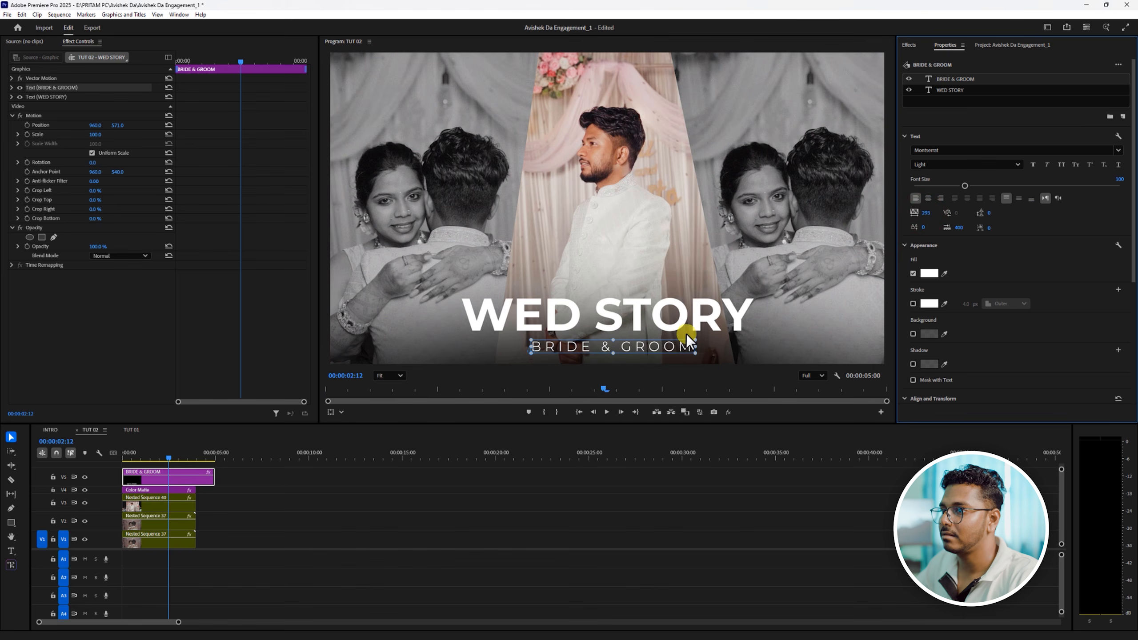
{"action": "left_click_drag", "start_coordinate": [695, 340], "coordinate": [657, 349]}
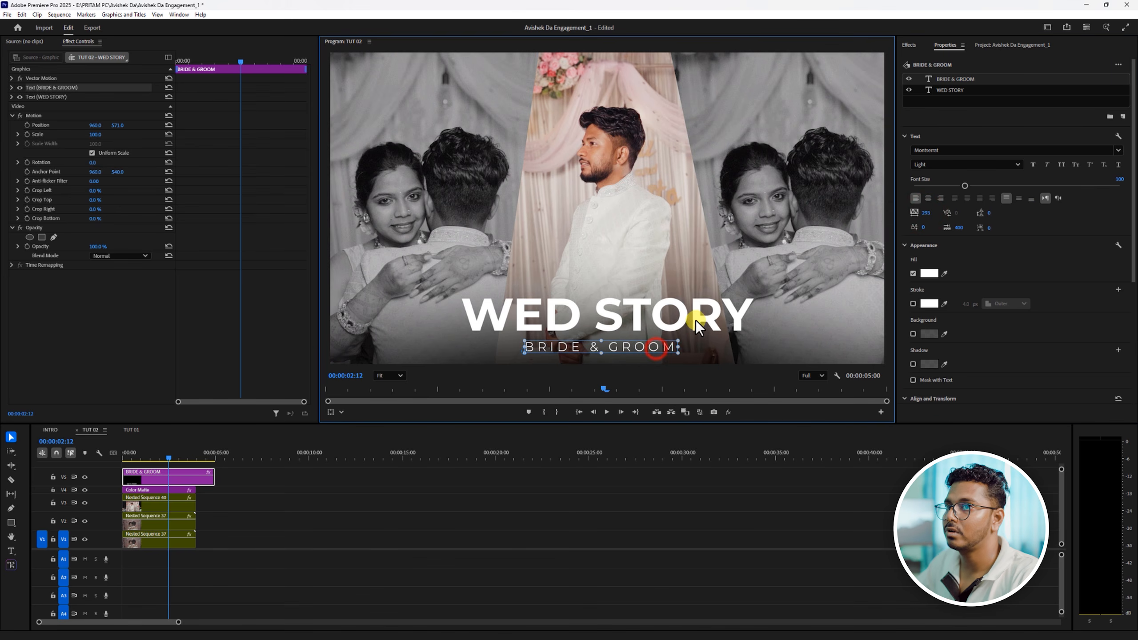
- Align the WED STORY and BRIDE & GROOM layers to each other on their horizontal centres using Align to Selection
{"action": "left_click", "coordinate": [957, 89], "text": "ctrl"}
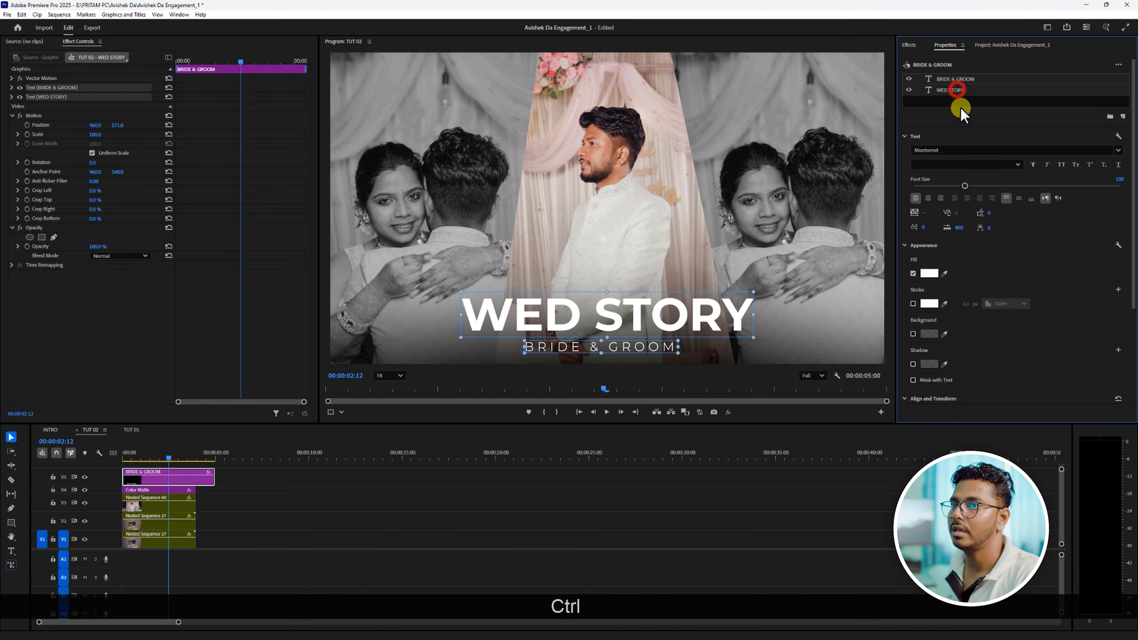
{"action": "scroll", "coordinate": [1022, 361], "scroll_direction": "down", "scroll_amount": 1}
{"action": "scroll", "coordinate": [1021, 361], "scroll_direction": "down", "scroll_amount": 1}
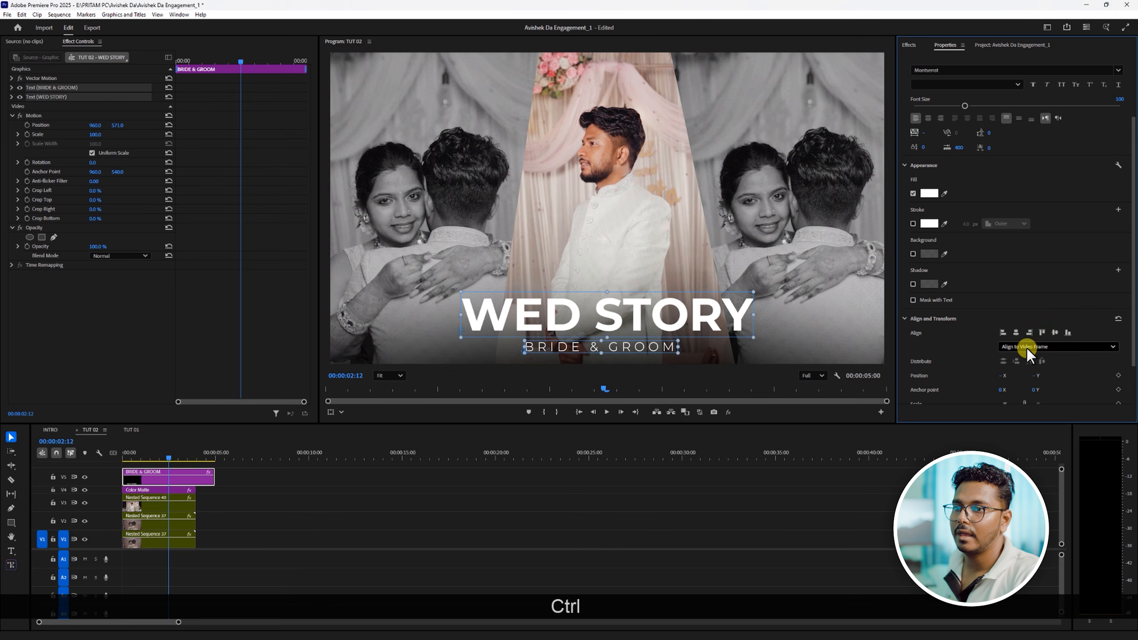
{"action": "left_click", "coordinate": [1026, 347]}
{"action": "left_click", "coordinate": [1024, 384]}
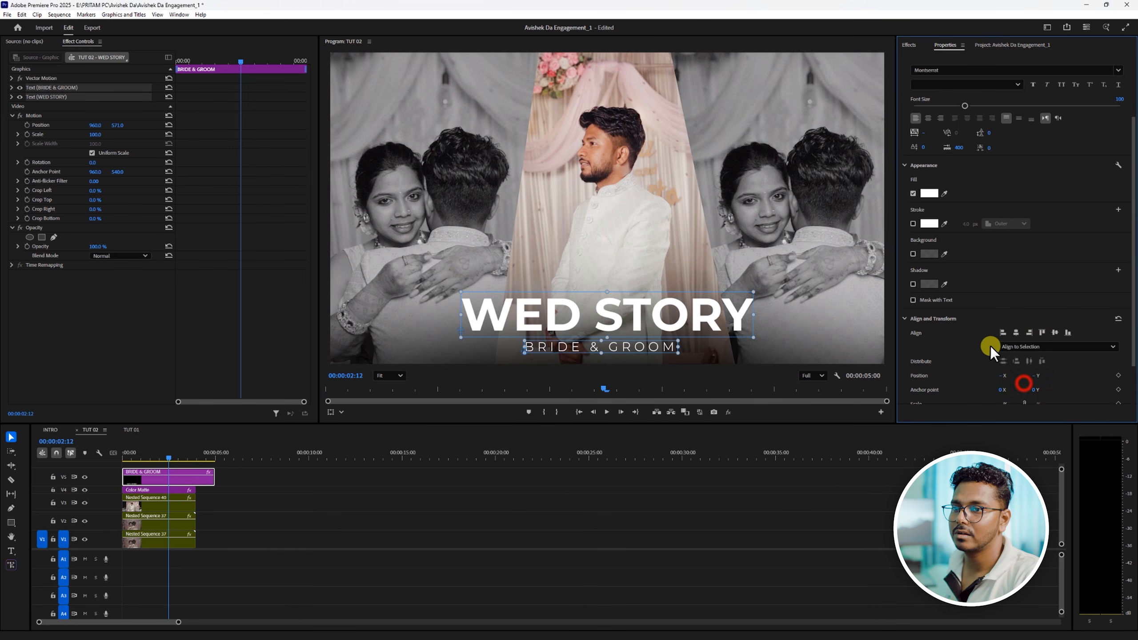
{"action": "left_click", "coordinate": [1015, 332]}
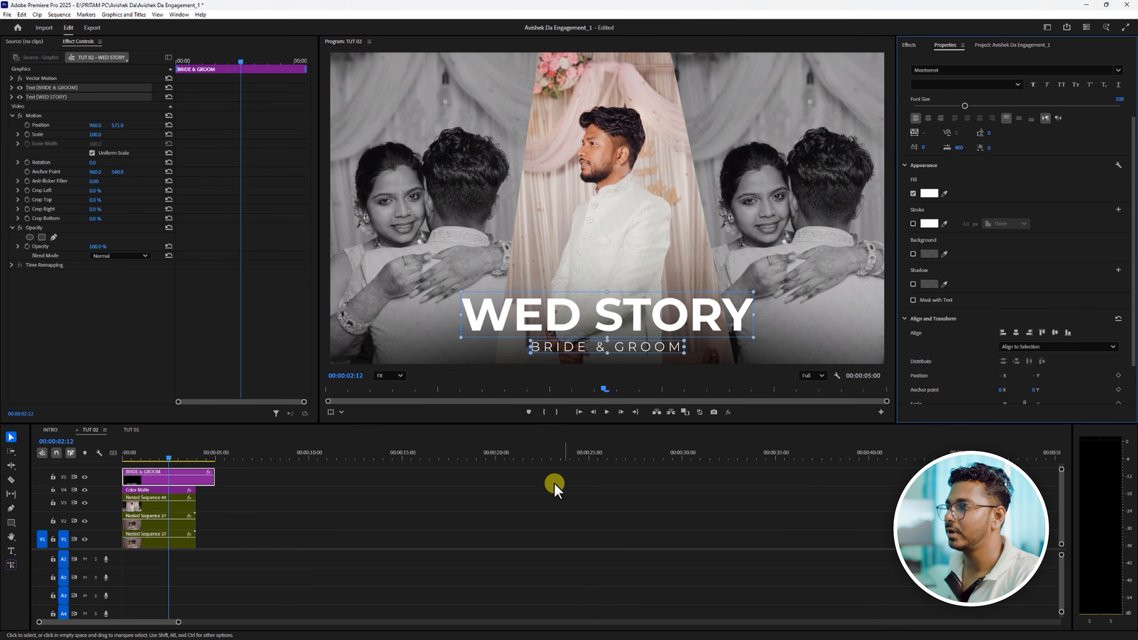
- Trim the end of the title clip on V5 to match the color matte and nested clips
{"action": "left_click", "coordinate": [458, 502]}
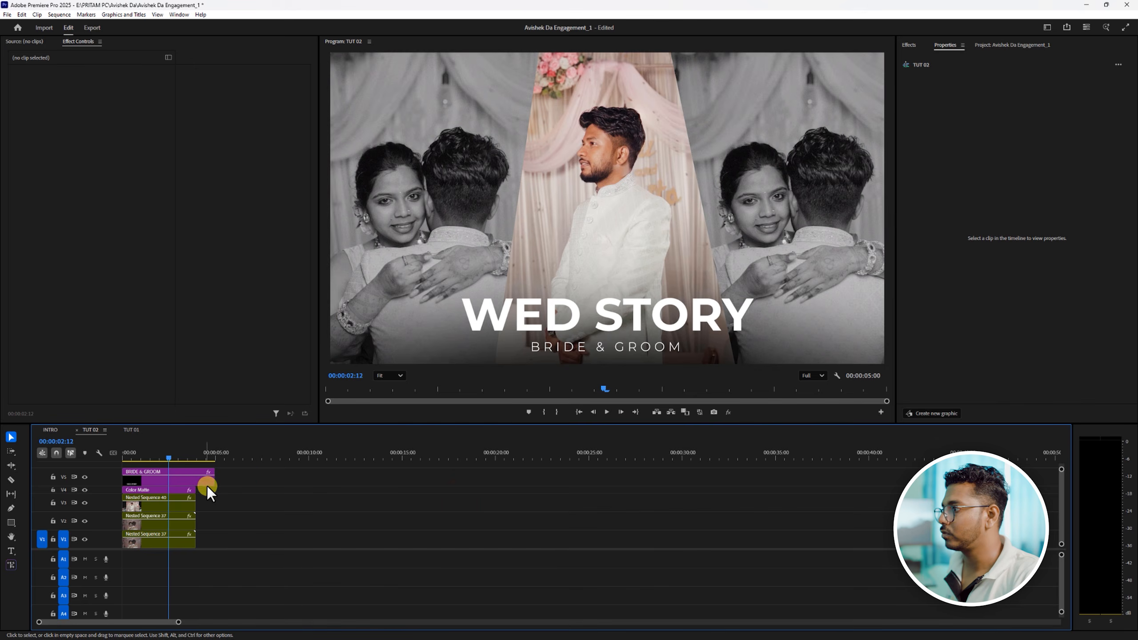
{"action": "left_click_drag", "start_coordinate": [214, 482], "coordinate": [195, 484]}
{"action": "left_click", "coordinate": [176, 483]}
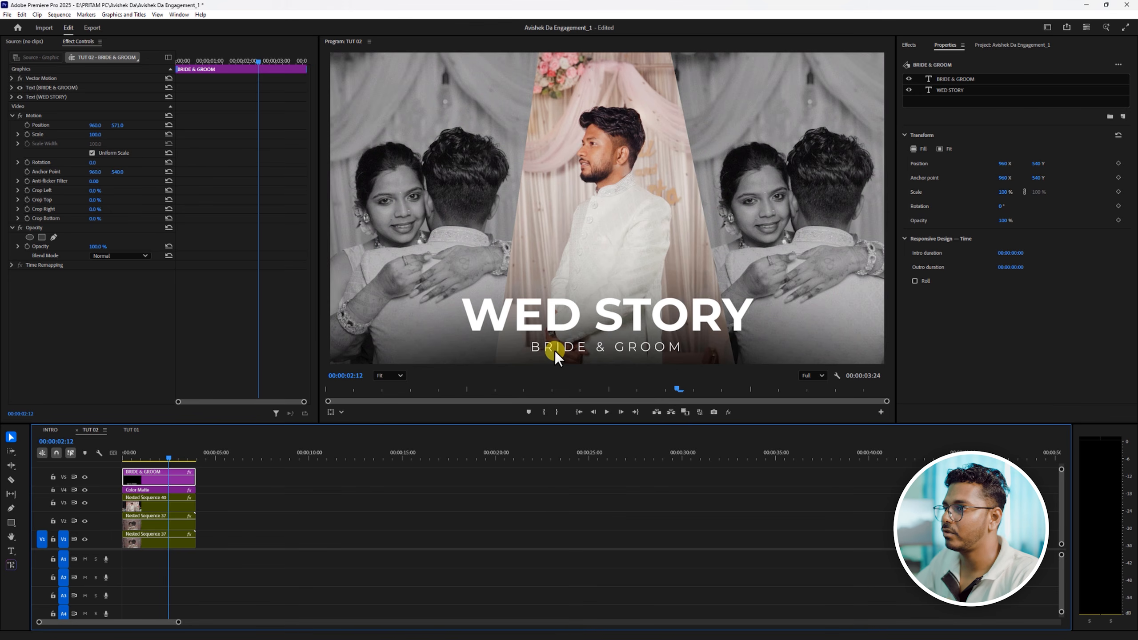
- Move the title clip to V3 in the empty timeline area around 11 seconds and duplicate it onto V2 directly below
{"action": "left_click_drag", "start_coordinate": [153, 460], "coordinate": [383, 505]}
{"action": "left_click_drag", "start_coordinate": [350, 457], "coordinate": [356, 456]}
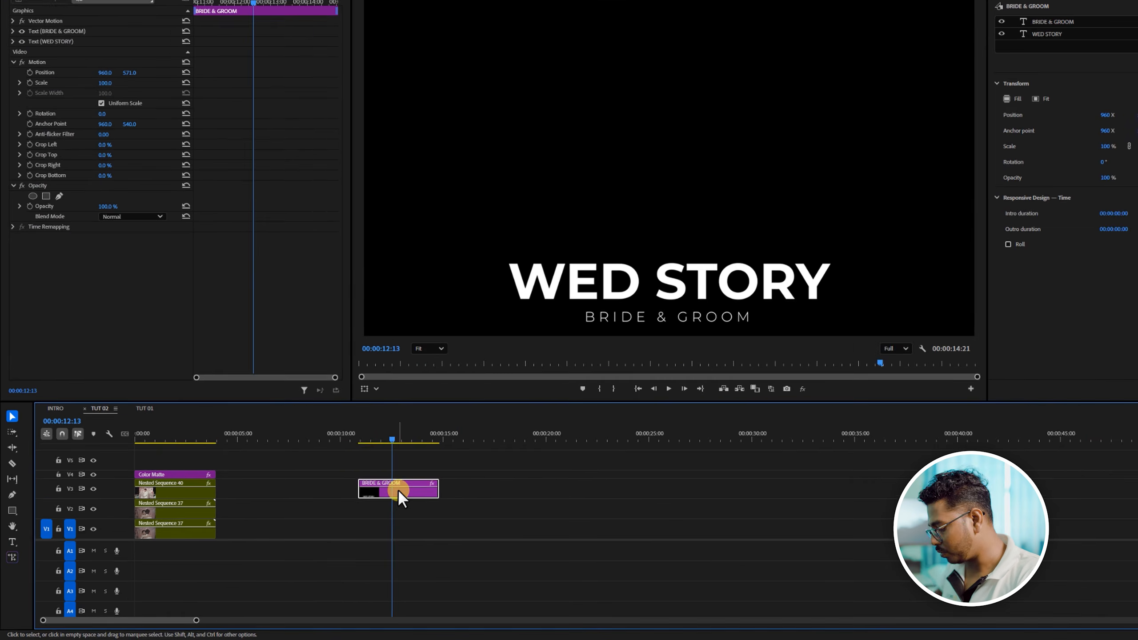
{"action": "left_click_drag", "start_coordinate": [398, 491], "coordinate": [399, 515]}
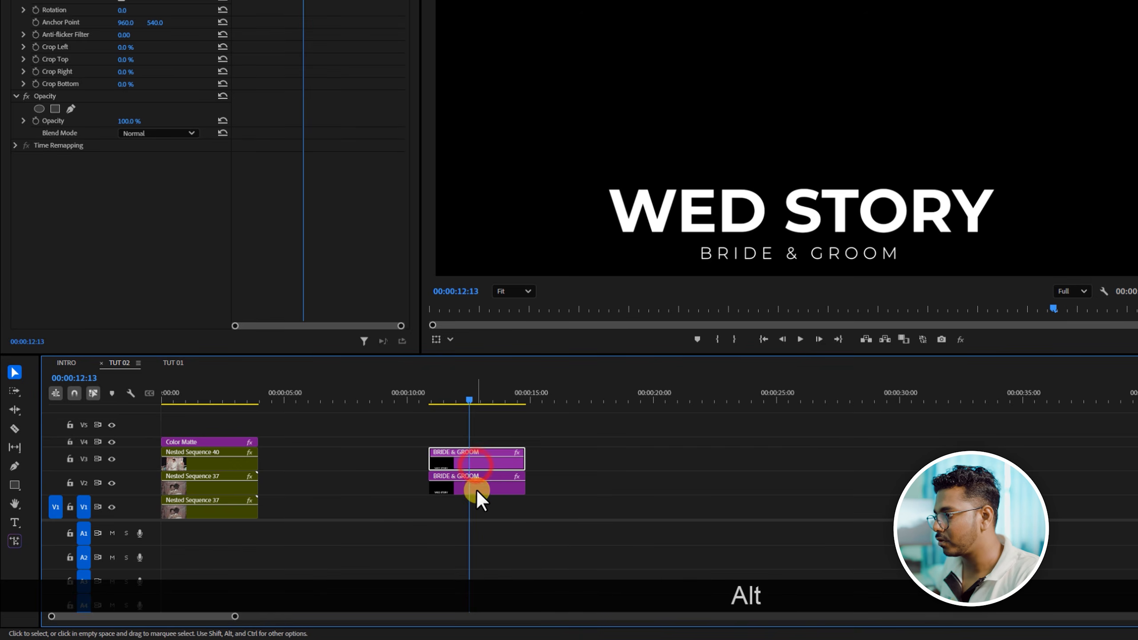
{"action": "left_click", "coordinate": [477, 491]}
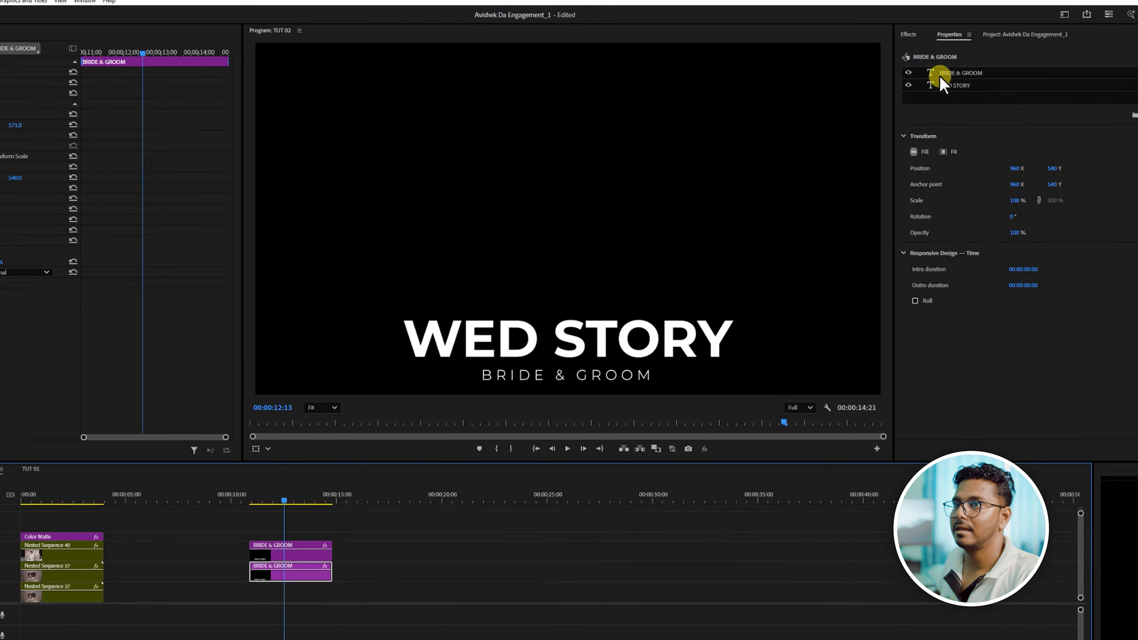
- Apply Gaussian Blur with Blurriness 76 to the lower title copy and set that copy's opacity to 86%
{"action": "left_click", "coordinate": [910, 34]}
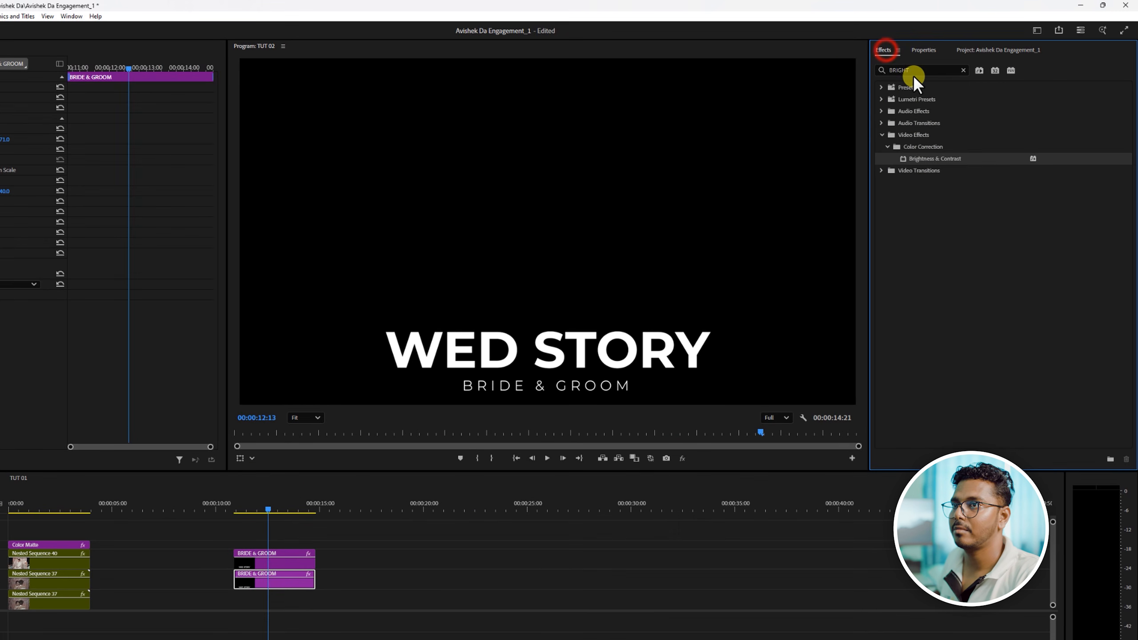
{"action": "double_click", "coordinate": [945, 55]}
{"action": "type", "text": "BLUR"}
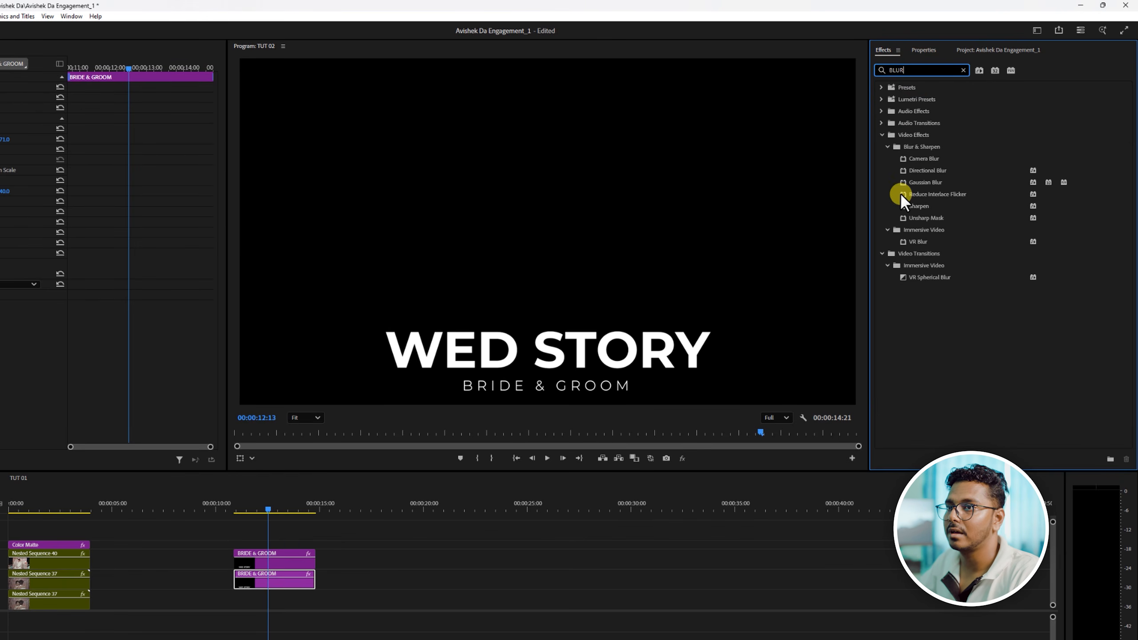
{"action": "left_click_drag", "start_coordinate": [917, 184], "coordinate": [276, 581]}
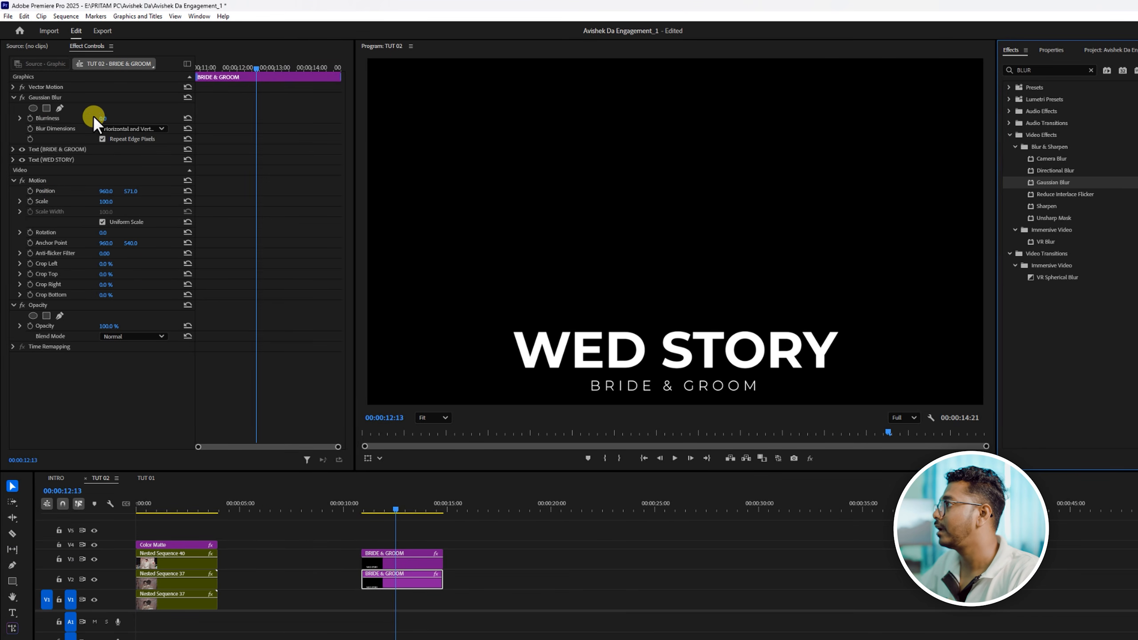
{"action": "left_click_drag", "start_coordinate": [103, 119], "coordinate": [141, 113]}
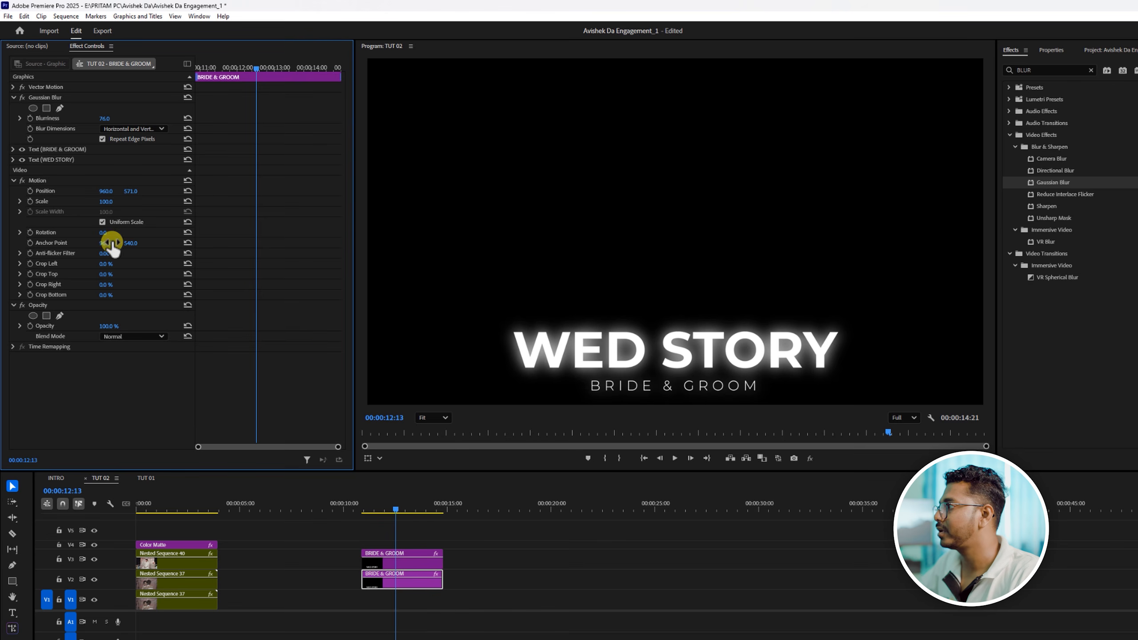
{"action": "left_click_drag", "start_coordinate": [106, 326], "coordinate": [98, 326]}
- Try both title clips above the color matte at the sequence start, preview them and return them to the empty area around 11 seconds
{"action": "mouse_move", "coordinate": [486, 541]}
{"action": "left_mouse_down"}
{"action": "mouse_move", "coordinate": [407, 585]}
{"action": "mouse_move", "coordinate": [233, 520]}
{"action": "mouse_move", "coordinate": [180, 530]}
{"action": "mouse_move", "coordinate": [130, 503]}
{"action": "left_mouse_up"}
{"action": "key", "text": "space"}
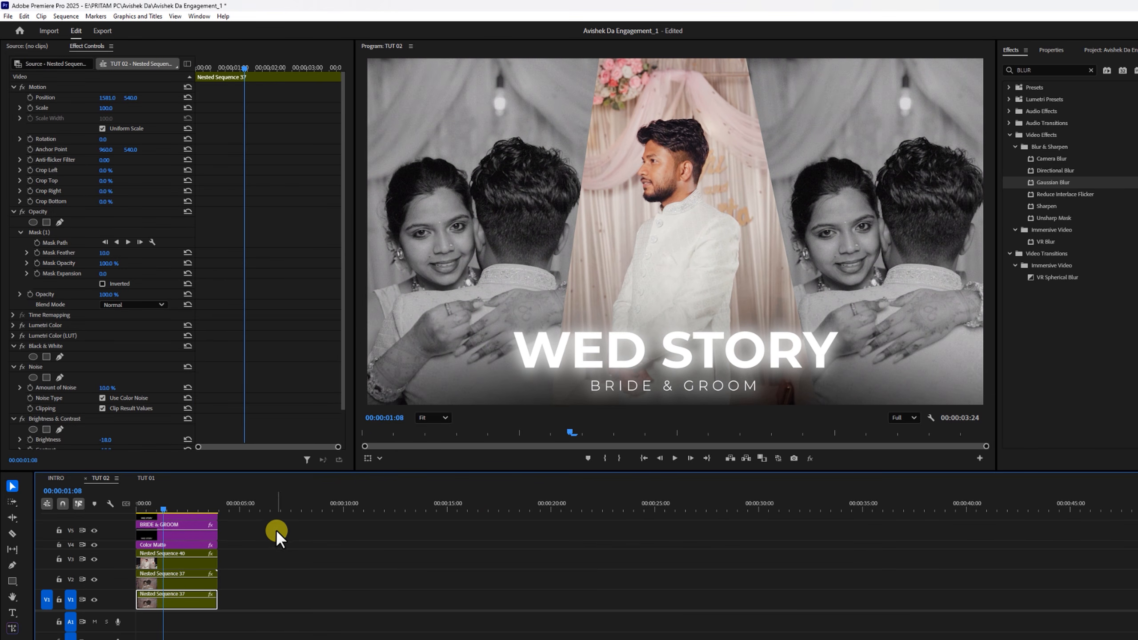
{"action": "left_click", "coordinate": [247, 514]}
{"action": "left_click_drag", "start_coordinate": [188, 525], "coordinate": [417, 573]}
{"action": "left_click", "coordinate": [389, 511]}
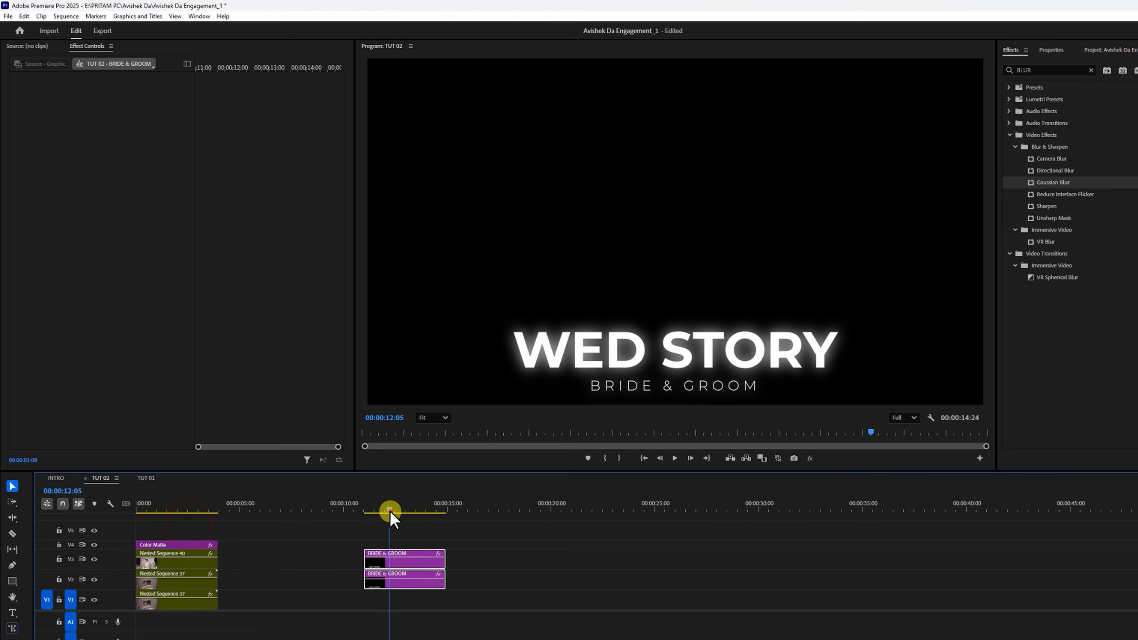
- Compare the title with and without its blurred copy by switching the V2 track's output off and on
{"action": "right_click", "coordinate": [409, 582]}
{"action": "left_click", "coordinate": [499, 600]}
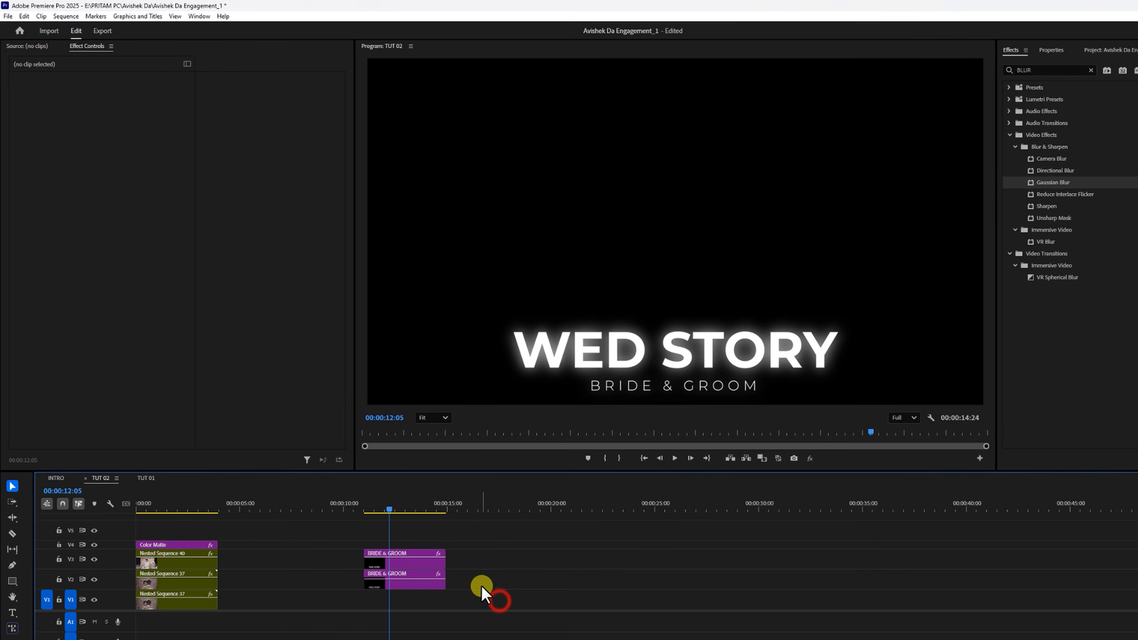
{"action": "left_click", "coordinate": [410, 583]}
{"action": "left_click", "coordinate": [93, 578]}
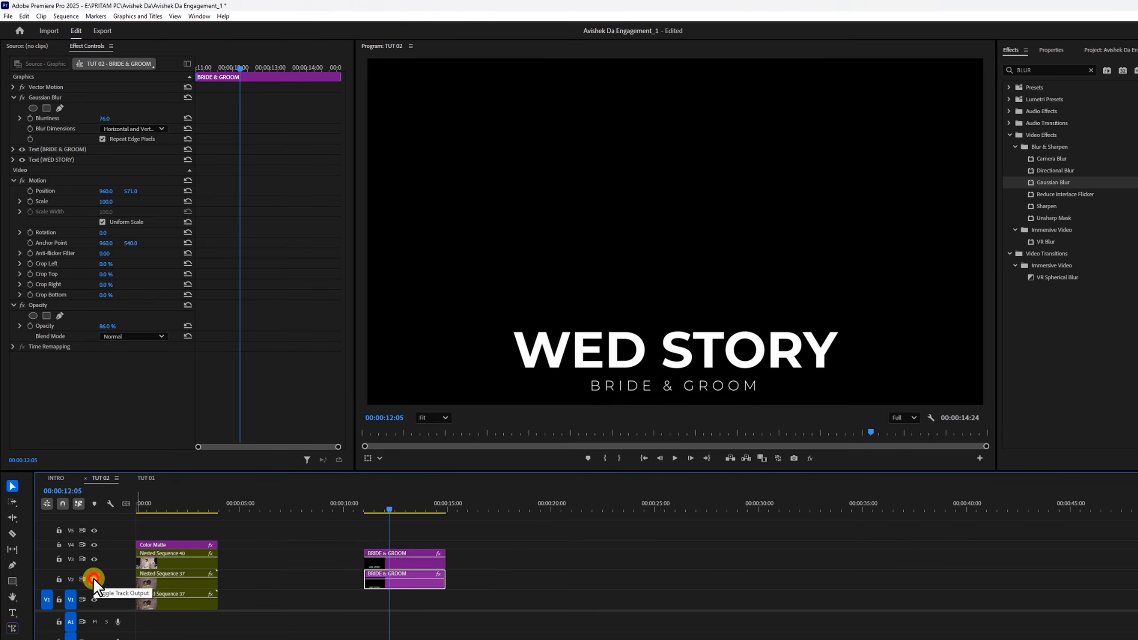
{"action": "left_click", "coordinate": [92, 578]}
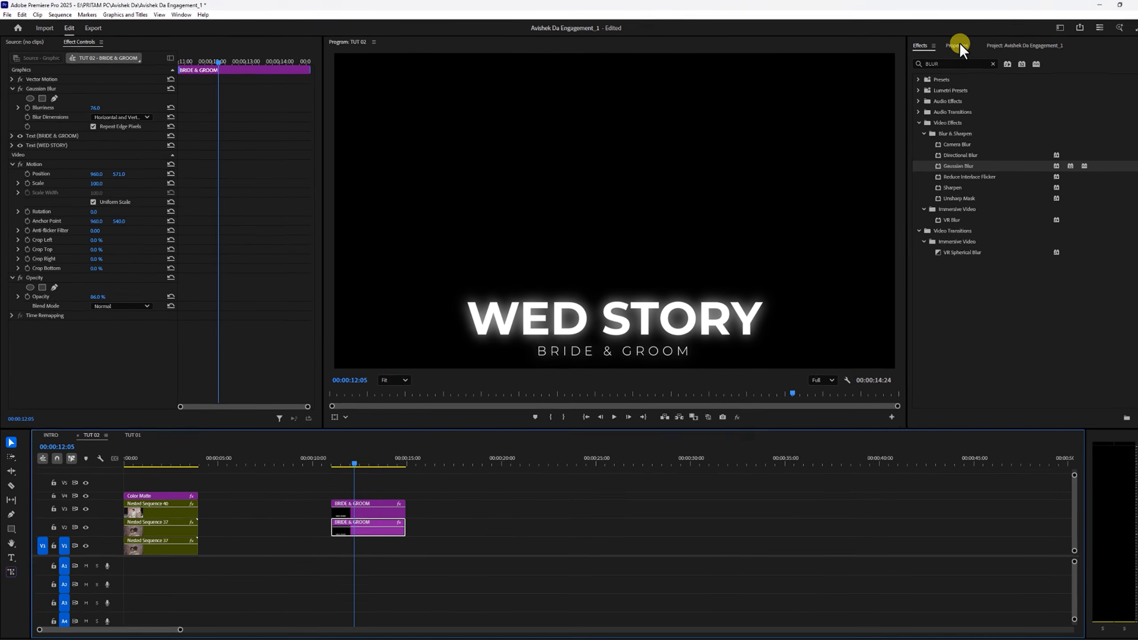
- Change the fill of both text layers, WED STORY and BRIDE & GROOM, in the blurred title copy to orange FFA210
{"action": "left_click", "coordinate": [1036, 49]}
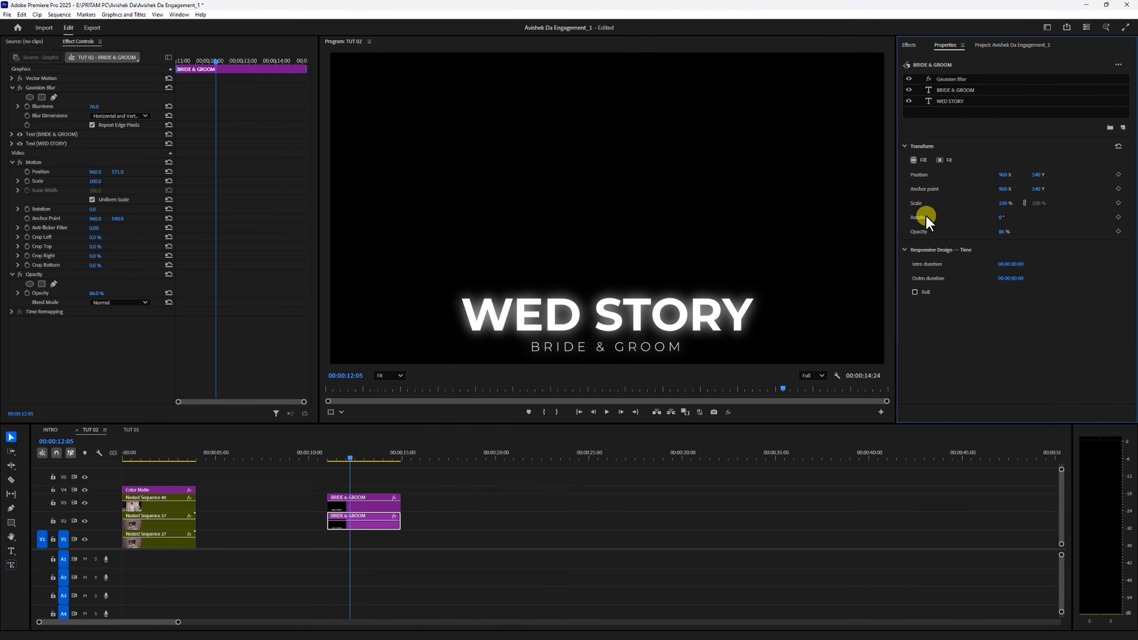
{"action": "left_click", "coordinate": [944, 91]}
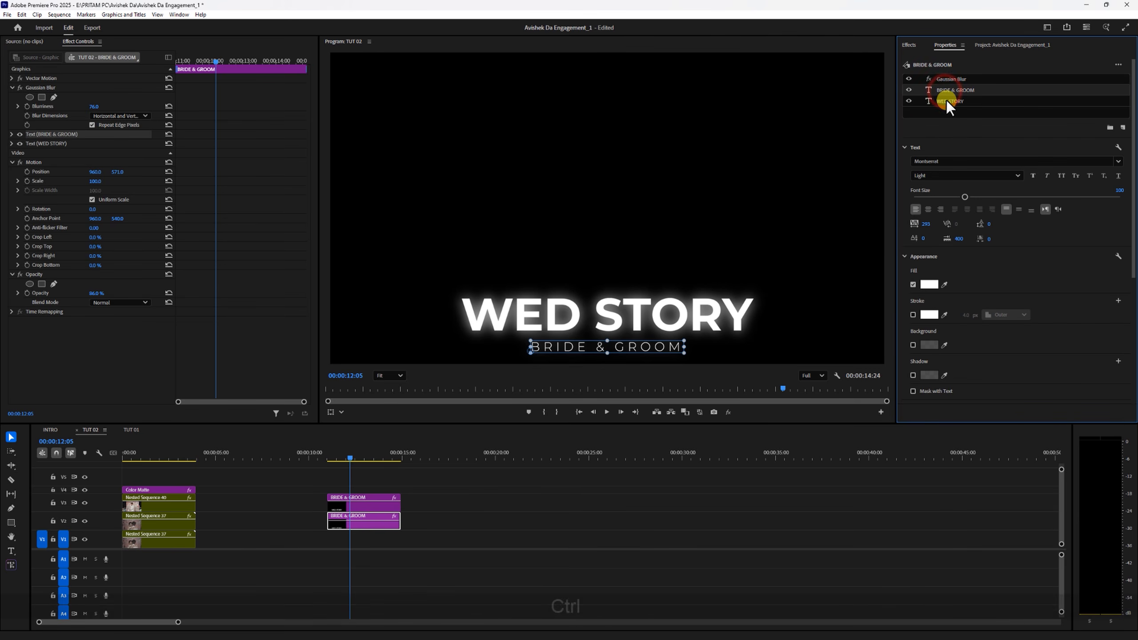
{"action": "left_click", "coordinate": [946, 101], "text": "ctrl"}
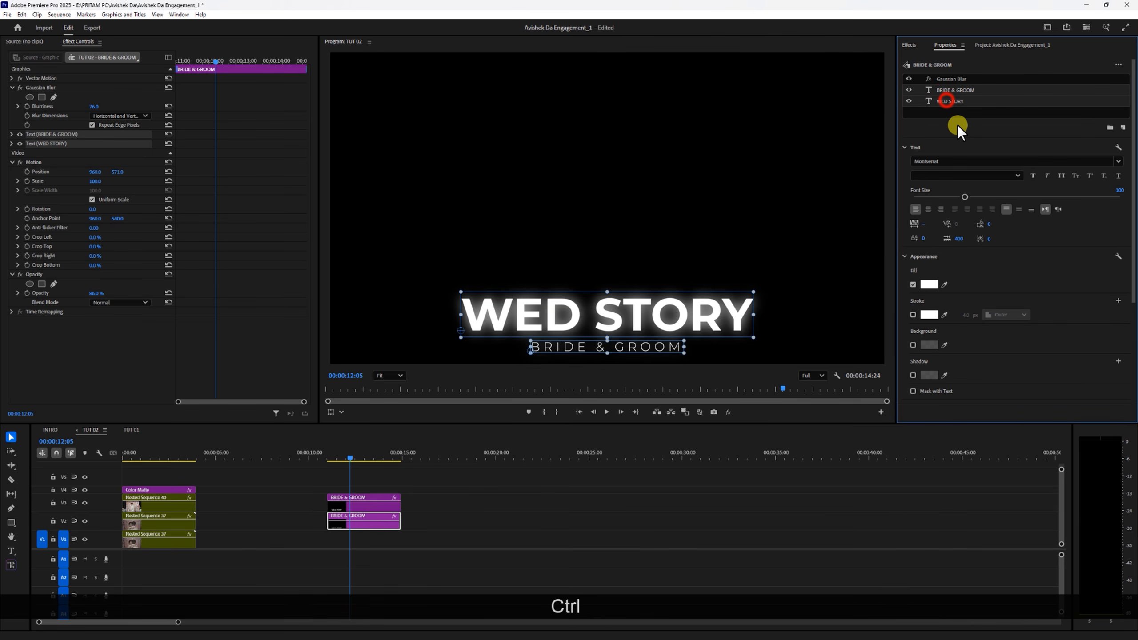
{"action": "left_click", "coordinate": [928, 284]}
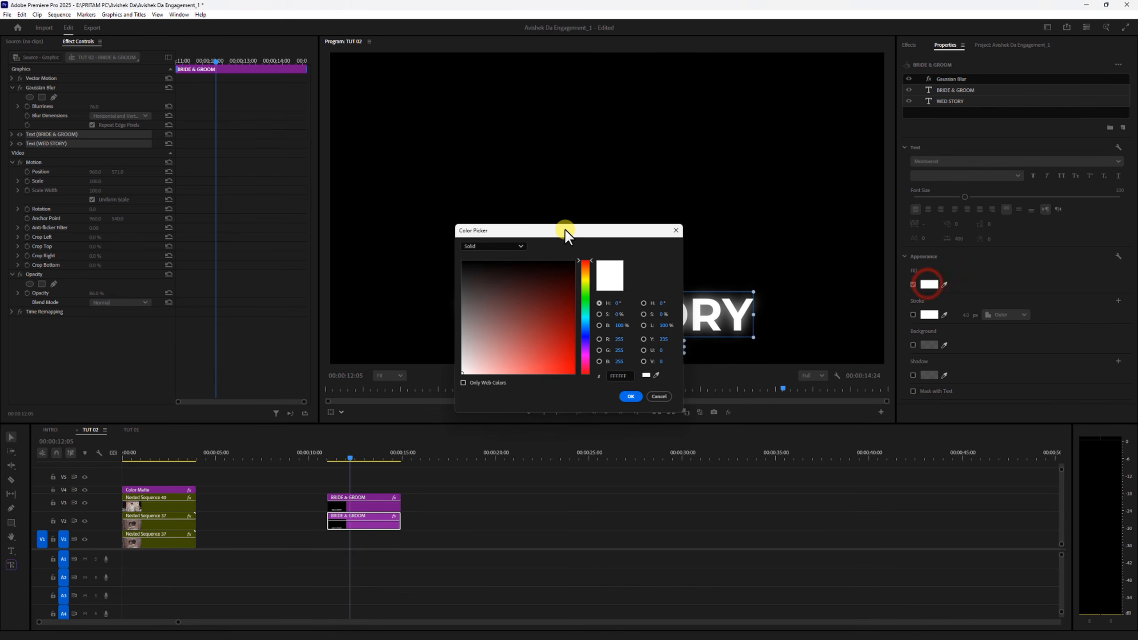
{"action": "left_click_drag", "start_coordinate": [566, 229], "coordinate": [869, 213]}
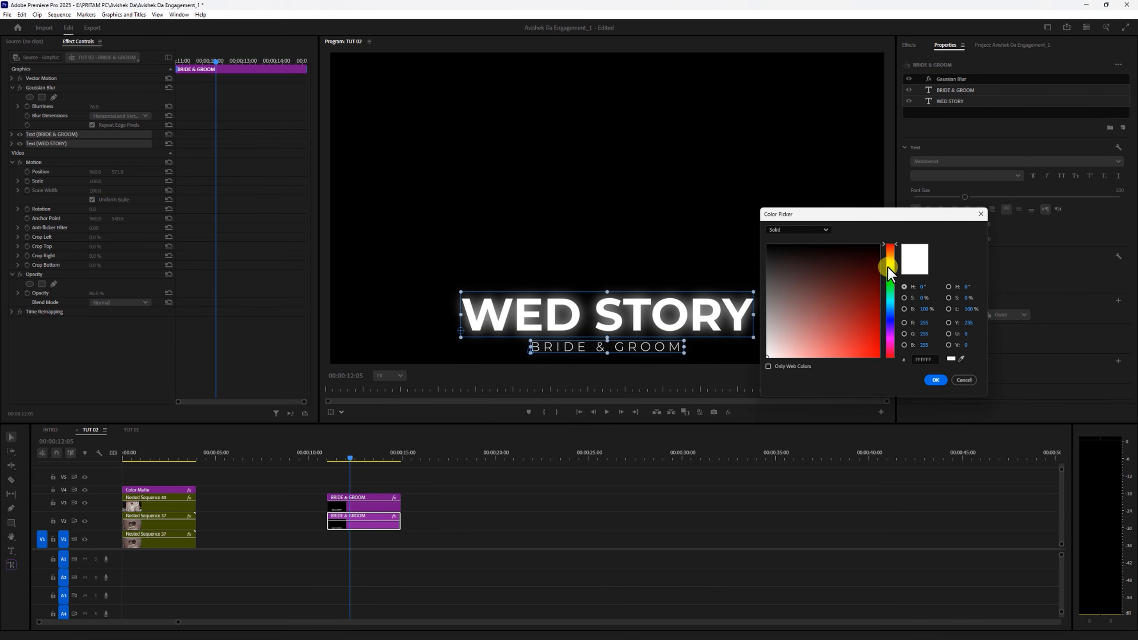
{"action": "left_click_drag", "start_coordinate": [889, 264], "coordinate": [891, 258]}
{"action": "left_click_drag", "start_coordinate": [867, 340], "coordinate": [873, 357]}
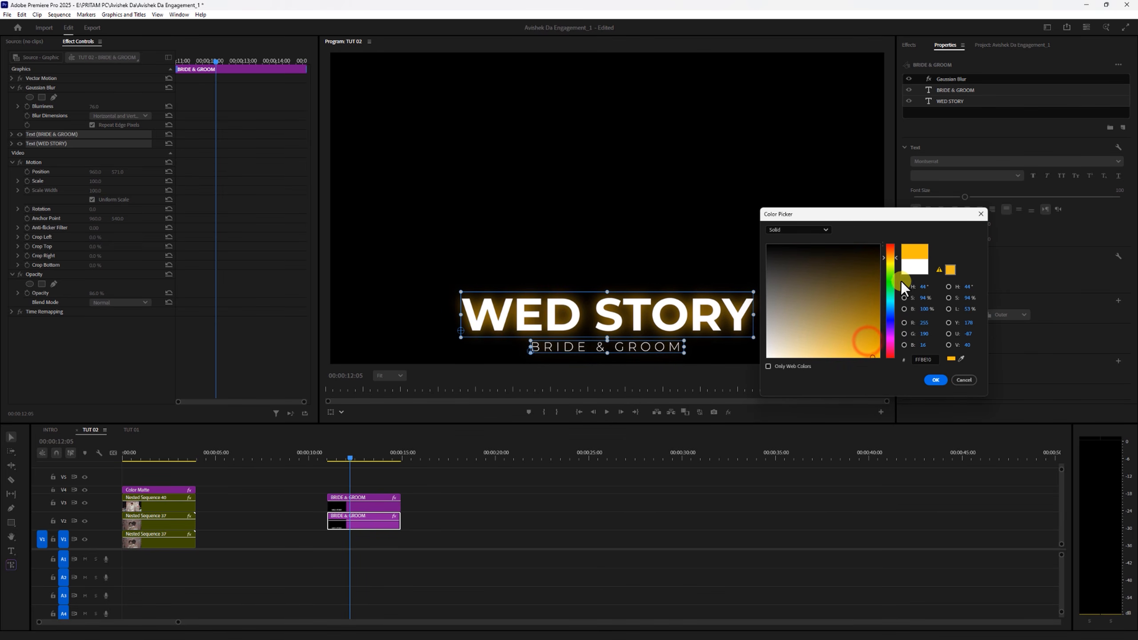
{"action": "left_click", "coordinate": [891, 254]}
{"action": "left_click_drag", "start_coordinate": [891, 255], "coordinate": [891, 256]}
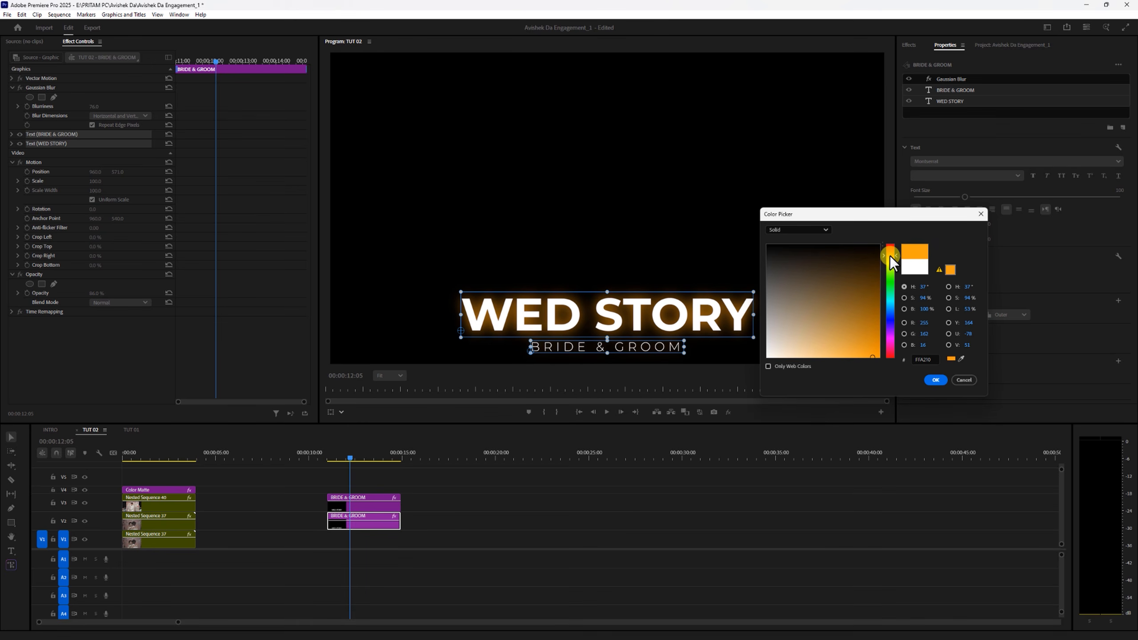
{"action": "left_click", "coordinate": [934, 374]}
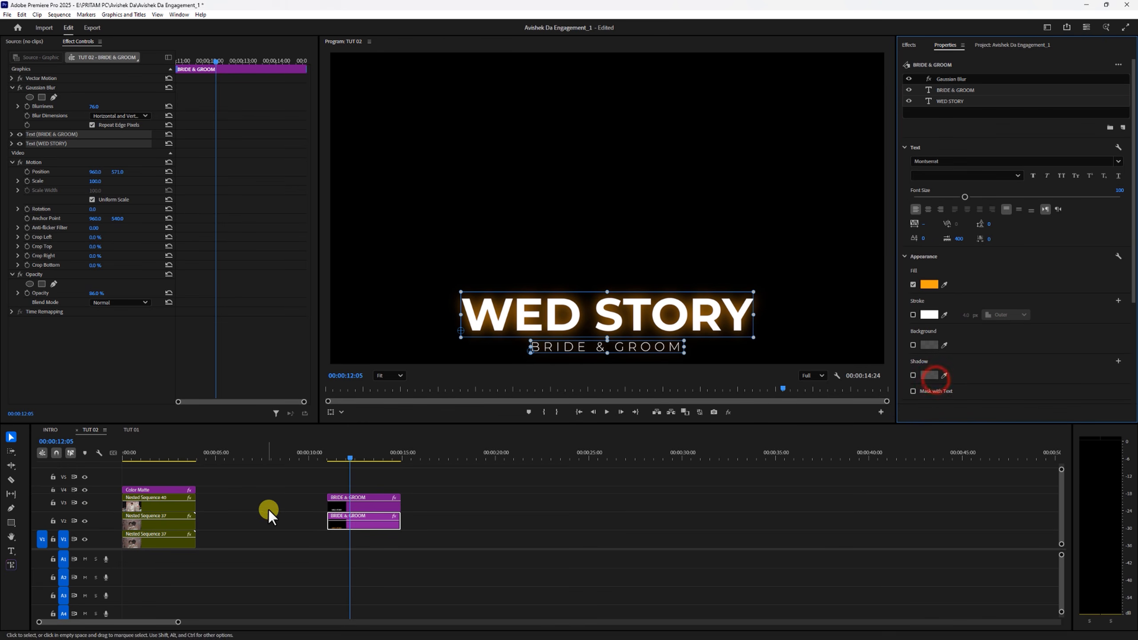
- Inspect the orange glow by itself by switching the V3 track's output off and on, then clear the selection
{"action": "left_click", "coordinate": [85, 503]}
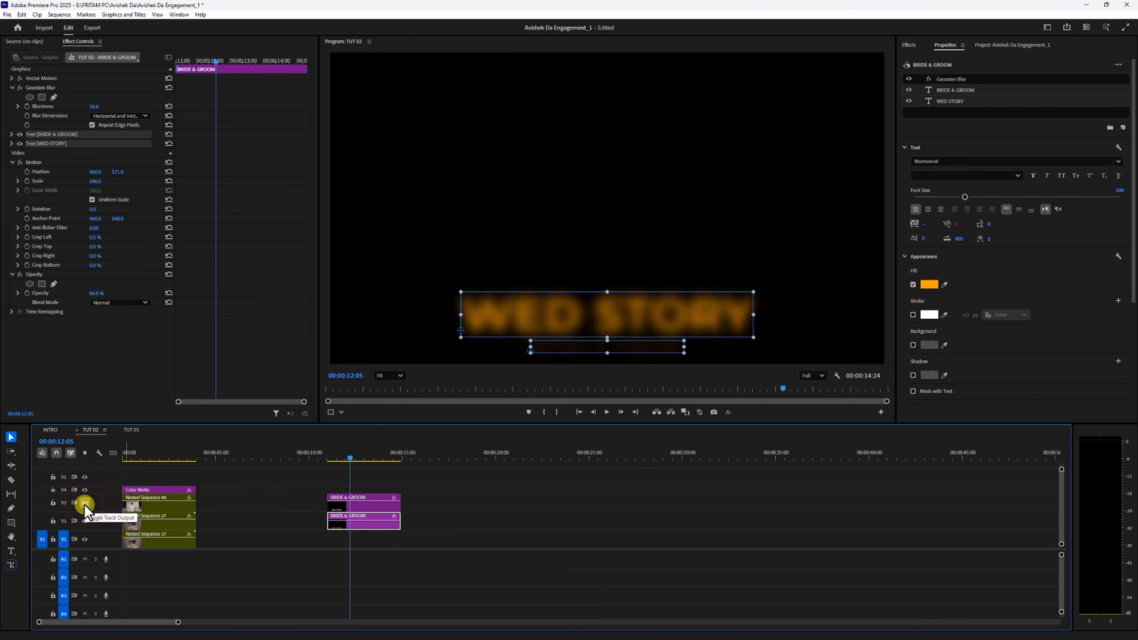
{"action": "left_click", "coordinate": [83, 503]}
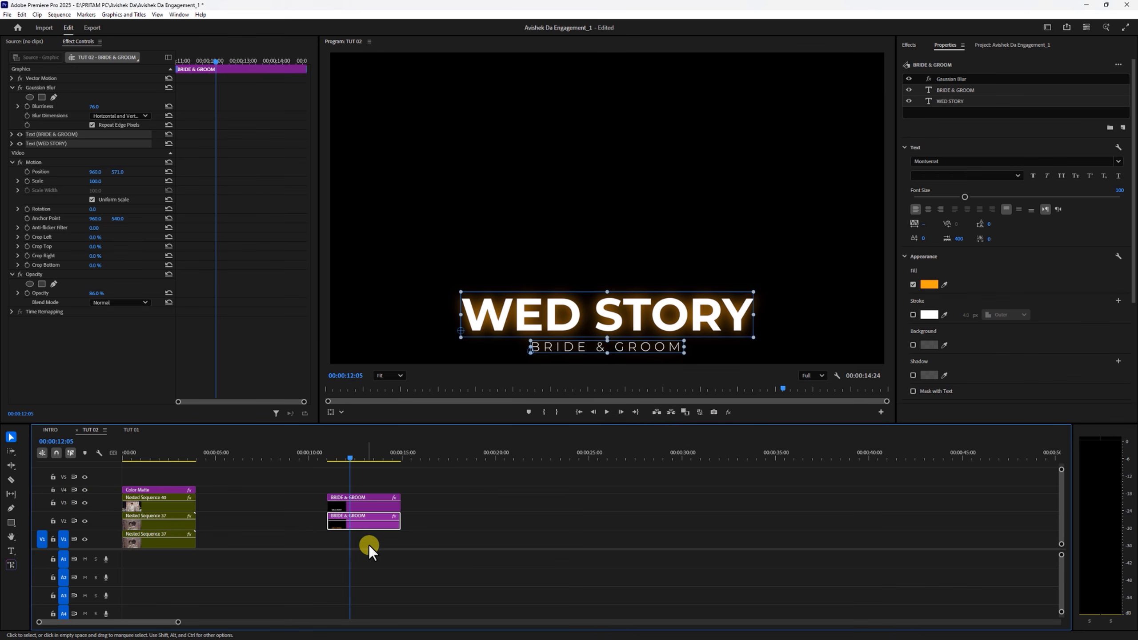
{"action": "left_click", "coordinate": [447, 529]}
- Set the lower title copy's blend mode to Screen and move both title clips above the color matte at the sequence start
{"action": "left_click", "coordinate": [362, 505]}
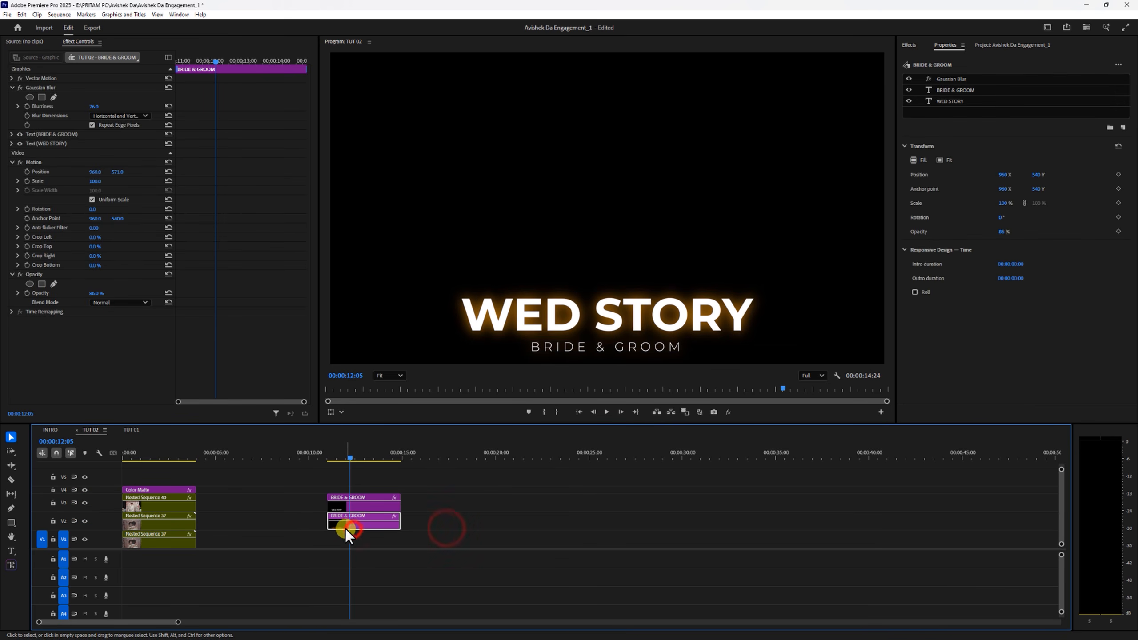
{"action": "left_click_drag", "start_coordinate": [401, 511], "coordinate": [349, 505]}
{"action": "left_click", "coordinate": [360, 529]}
{"action": "left_click", "coordinate": [111, 303]}
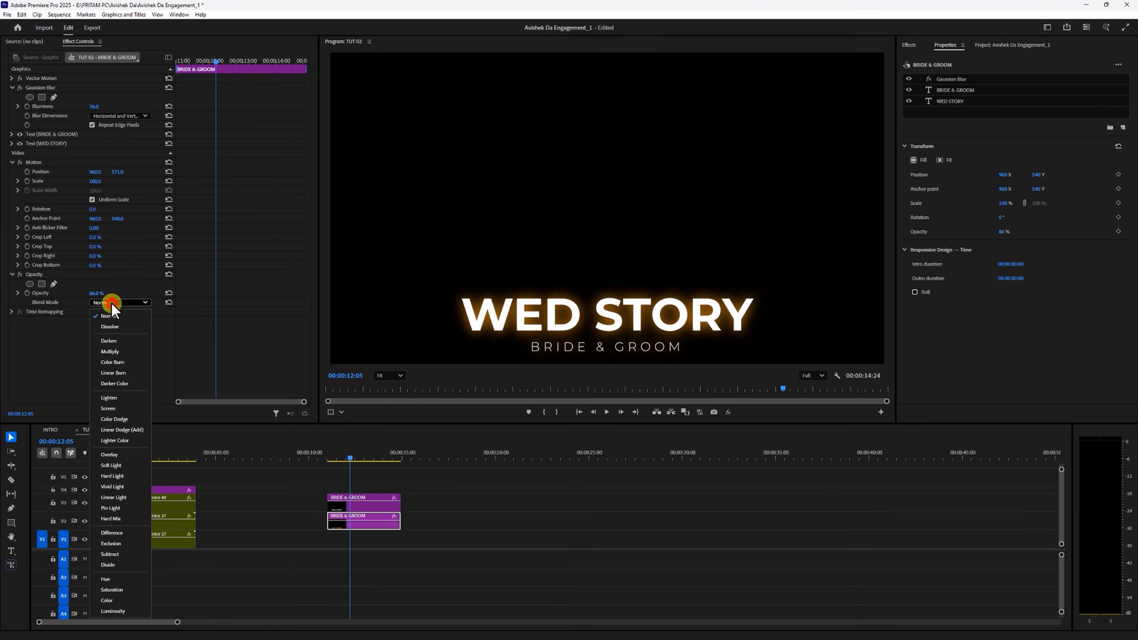
{"action": "left_click", "coordinate": [114, 408]}
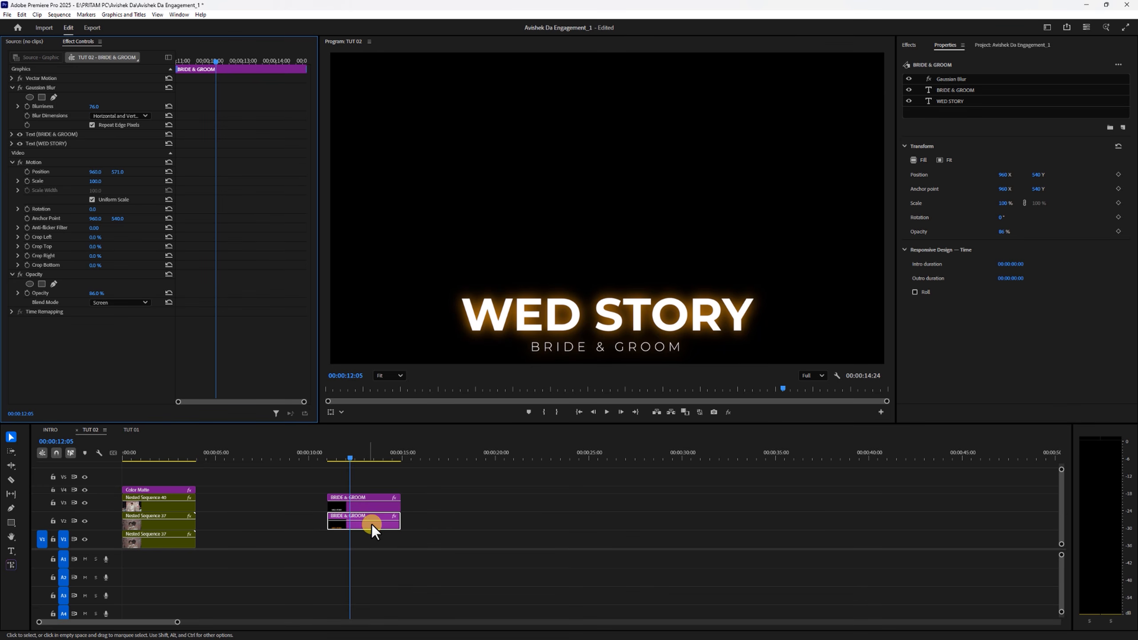
{"action": "left_click_drag", "start_coordinate": [441, 493], "coordinate": [140, 457]}
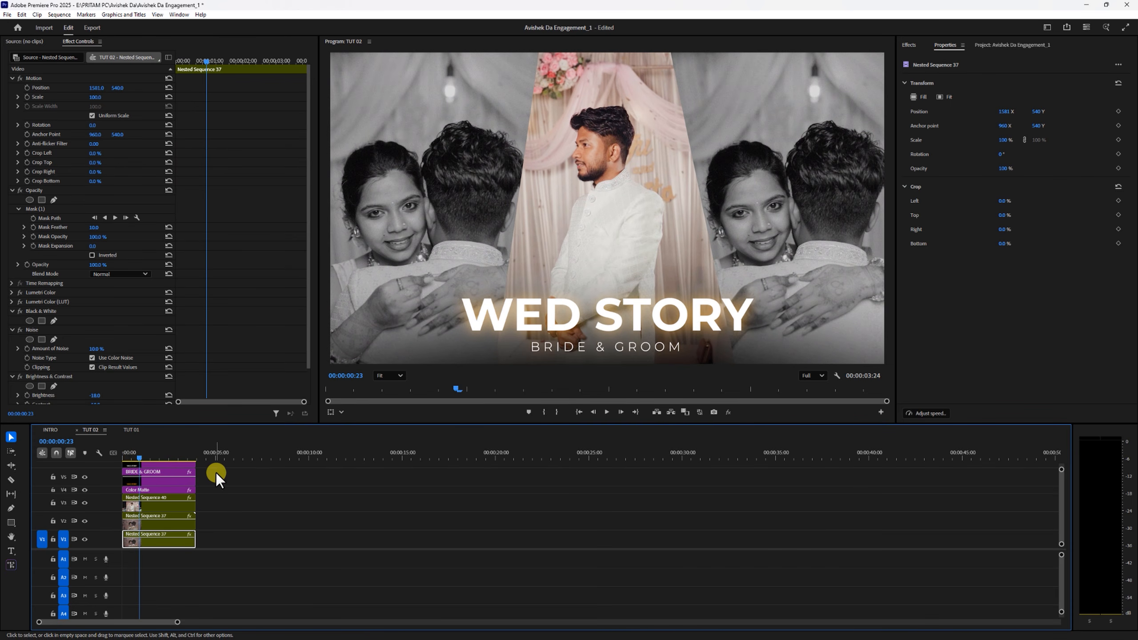
- Change the fill of both text layers in the blurred title copy on V5 to the deeper orange FF781E
{"action": "left_click", "coordinate": [166, 475]}
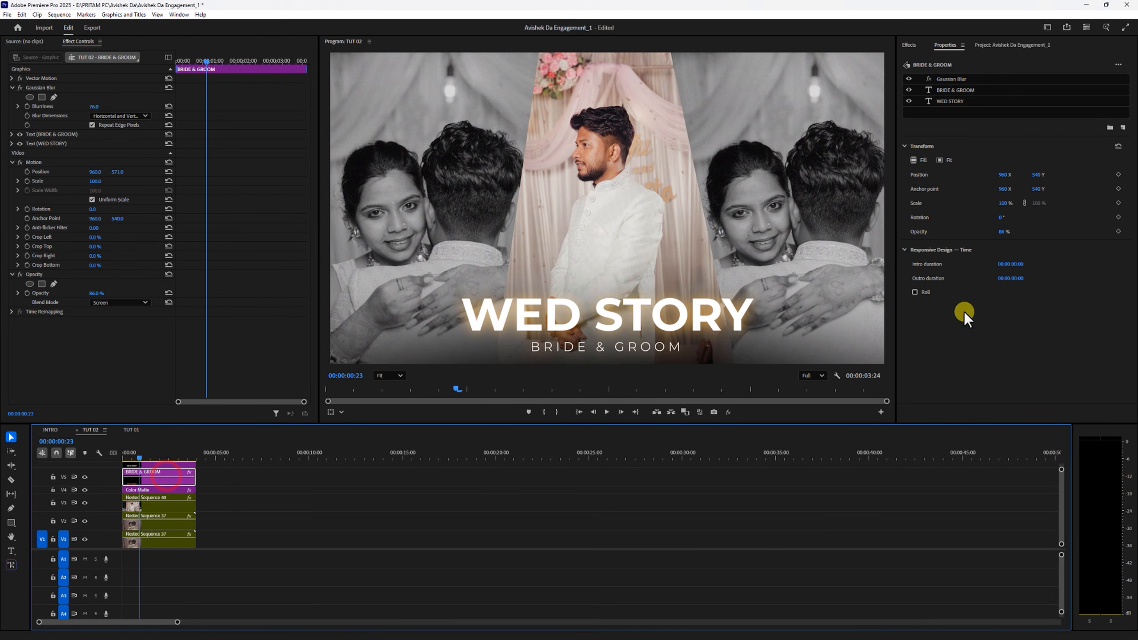
{"action": "left_click", "coordinate": [951, 103]}
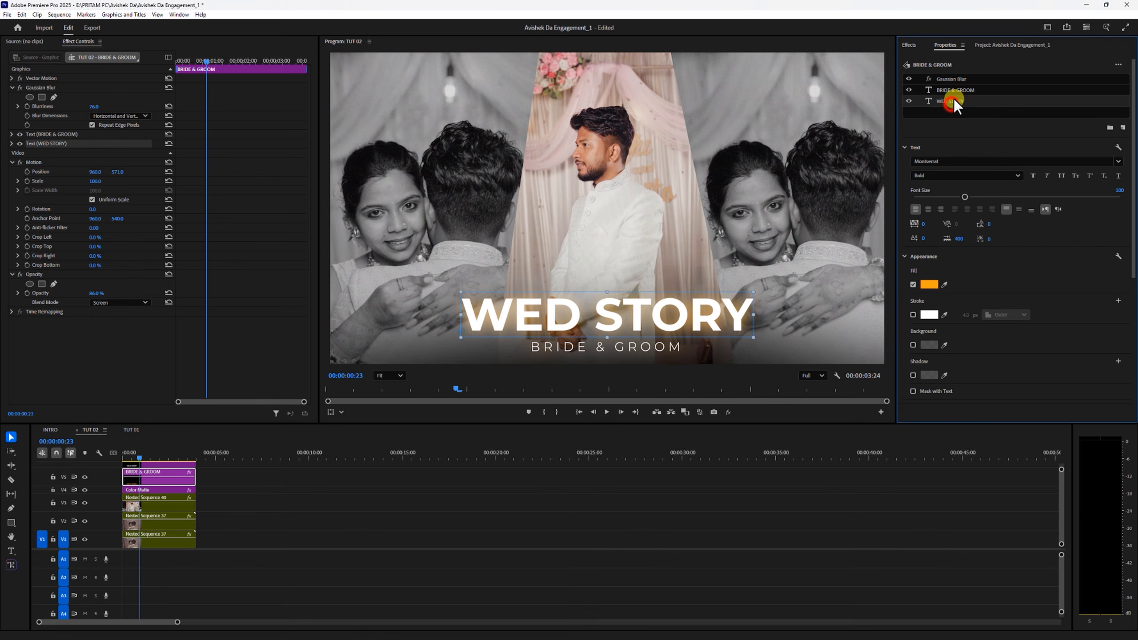
{"action": "left_click", "coordinate": [955, 91], "text": "ctrl"}
{"action": "left_click", "coordinate": [928, 283]}
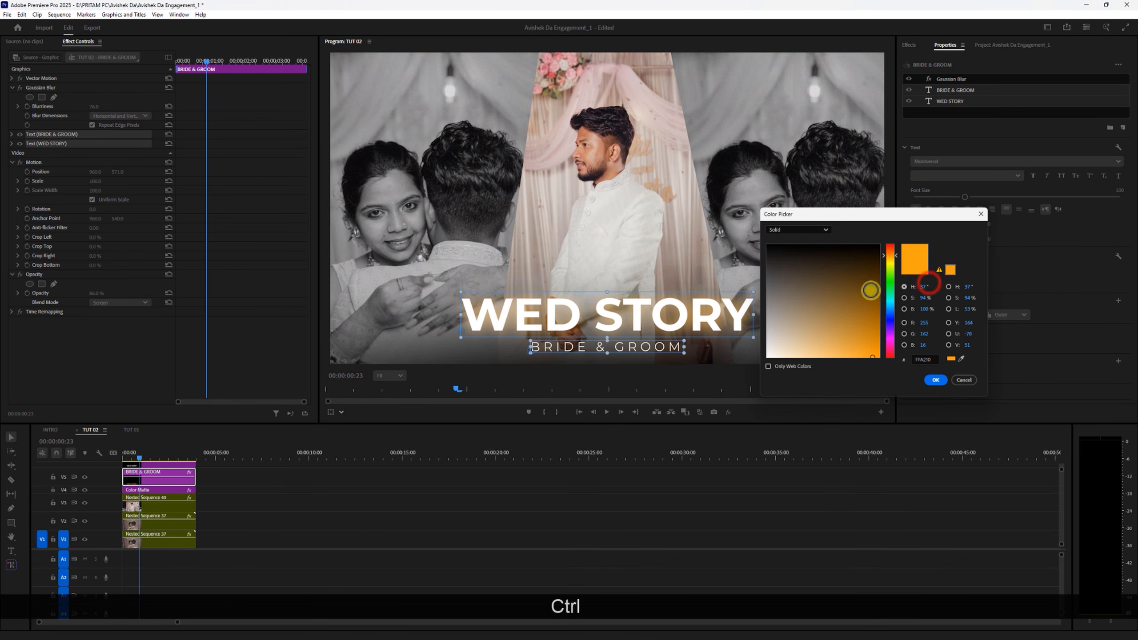
{"action": "left_click", "coordinate": [890, 253]}
{"action": "mouse_move", "coordinate": [861, 333]}
{"action": "left_mouse_down"}
{"action": "mouse_move", "coordinate": [858, 364]}
{"action": "mouse_move", "coordinate": [861, 334]}
{"action": "mouse_move", "coordinate": [851, 344]}
{"action": "mouse_move", "coordinate": [860, 358]}
{"action": "left_mouse_up"}
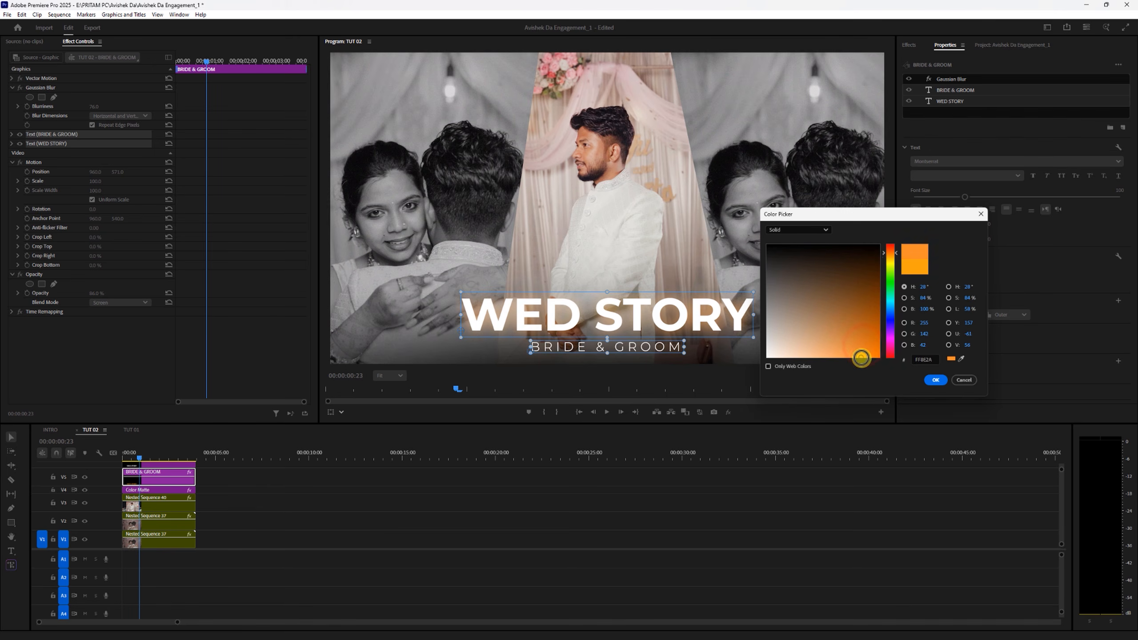
{"action": "left_click", "coordinate": [890, 308]}
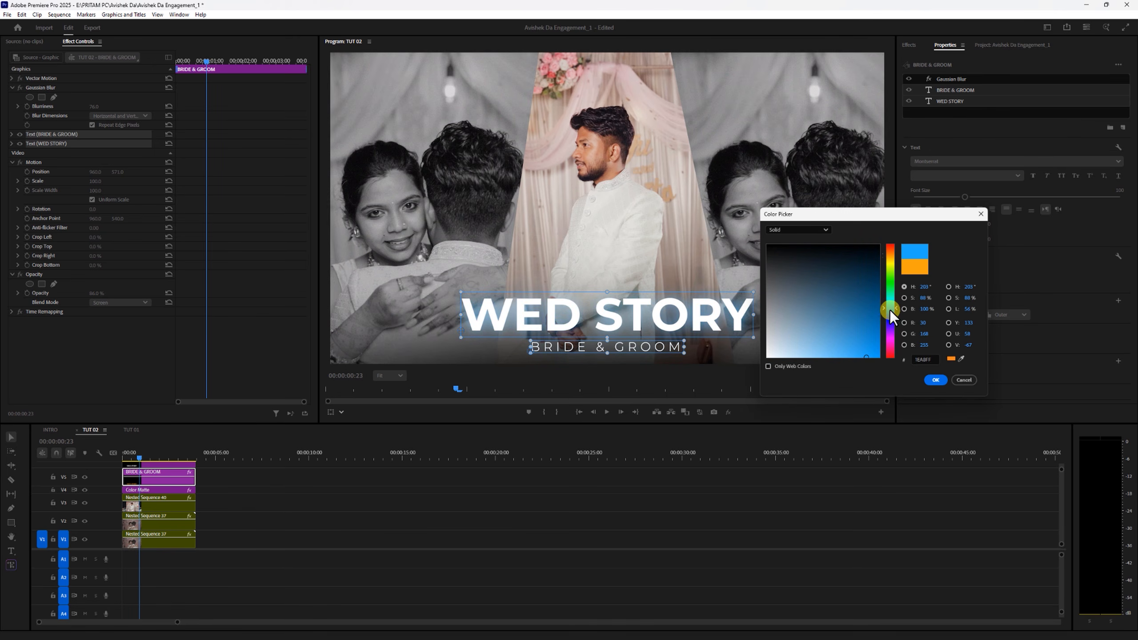
{"action": "mouse_move", "coordinate": [889, 316]}
{"action": "left_mouse_down"}
{"action": "mouse_move", "coordinate": [889, 302]}
{"action": "mouse_move", "coordinate": [888, 313]}
{"action": "left_mouse_up"}
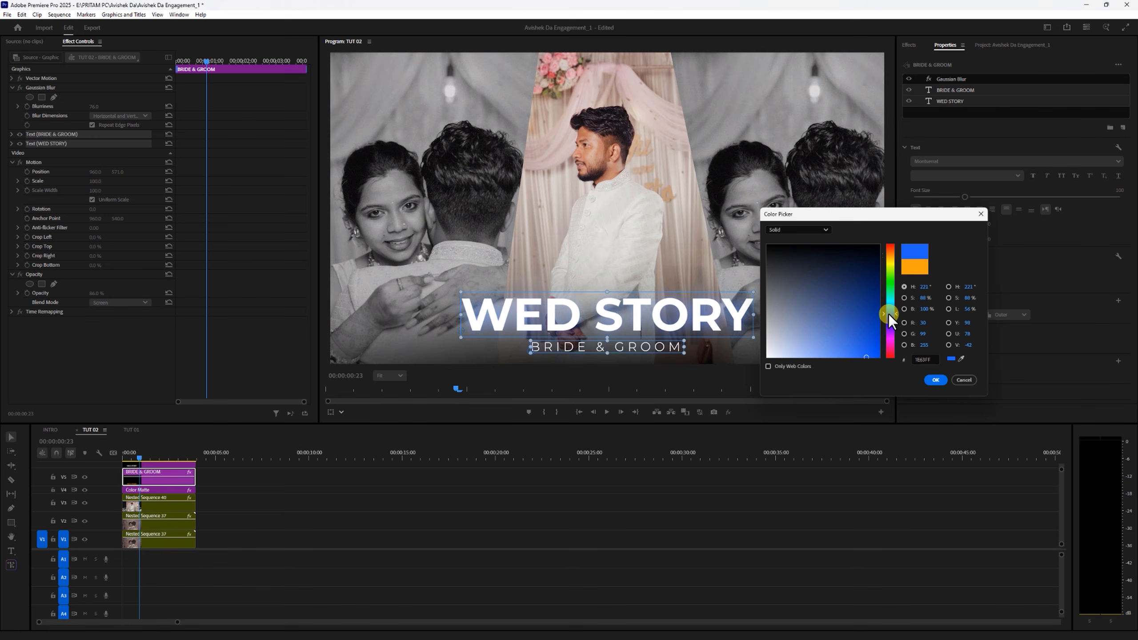
{"action": "left_click", "coordinate": [891, 260]}
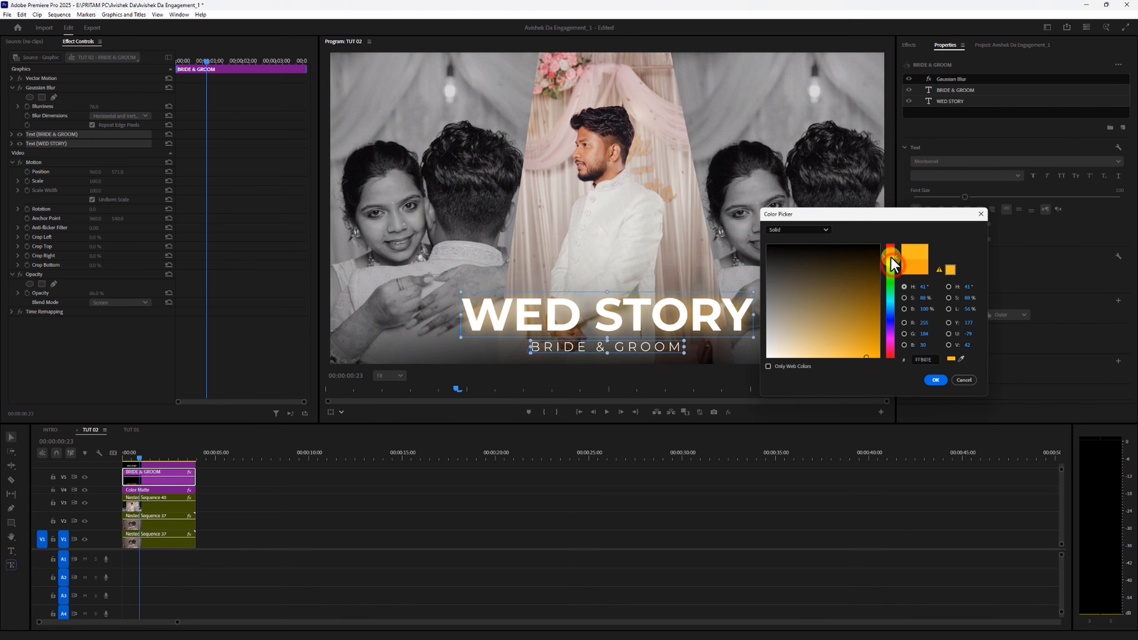
{"action": "left_click_drag", "start_coordinate": [891, 258], "coordinate": [891, 252]}
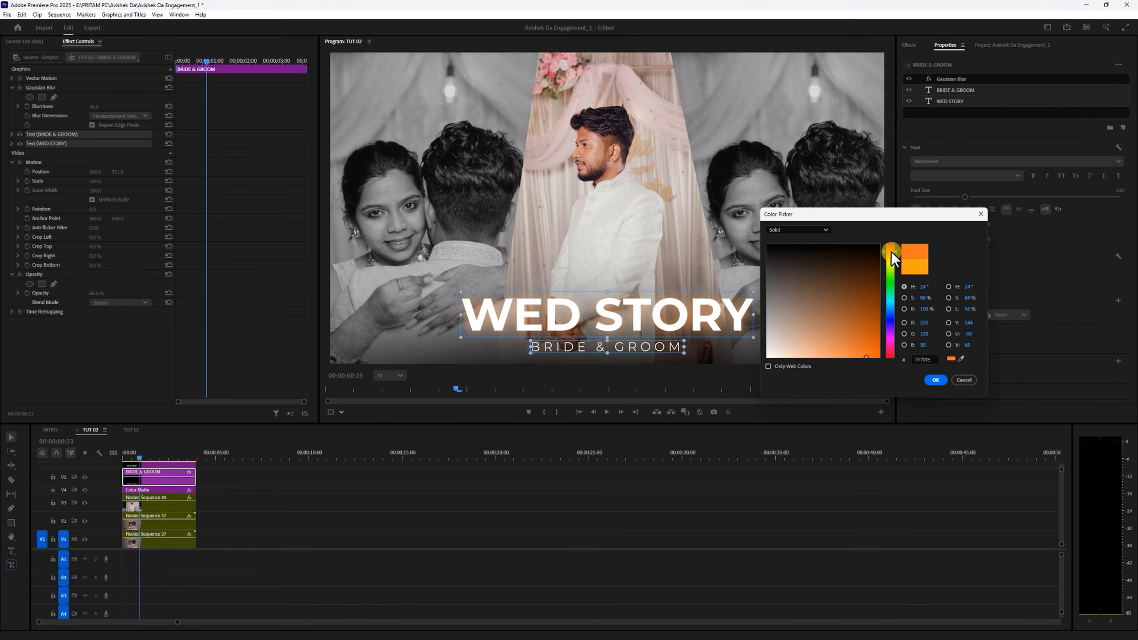
{"action": "left_click", "coordinate": [934, 380]}
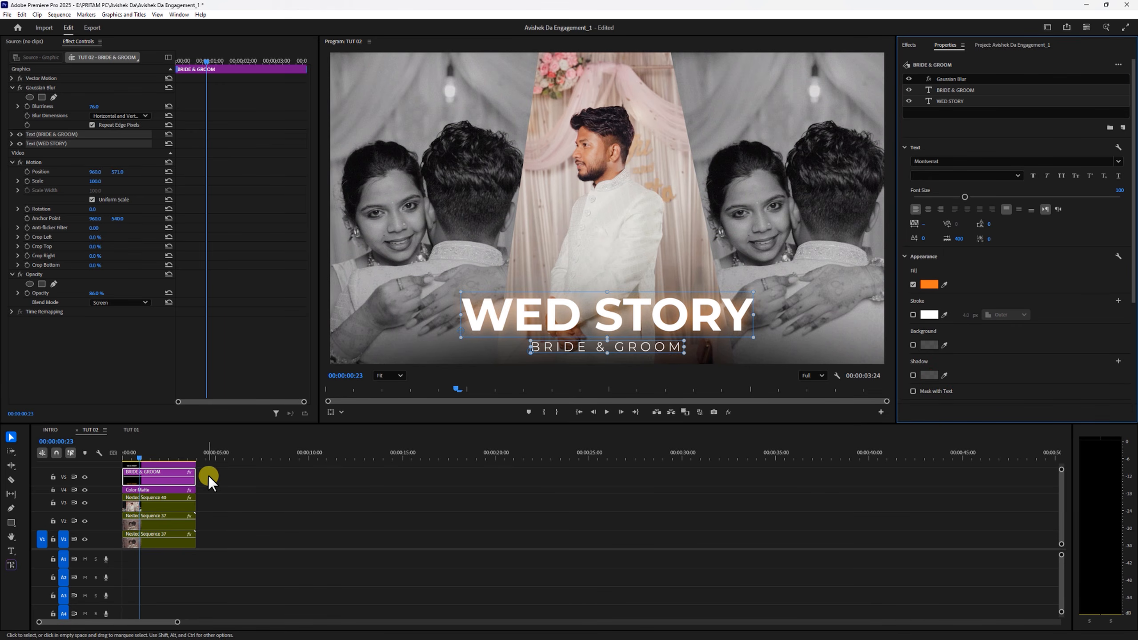
- Nest the two title clips above the color matte into one sequence, keeping the suggested name
{"action": "left_click_drag", "start_coordinate": [228, 424], "coordinate": [174, 458]}
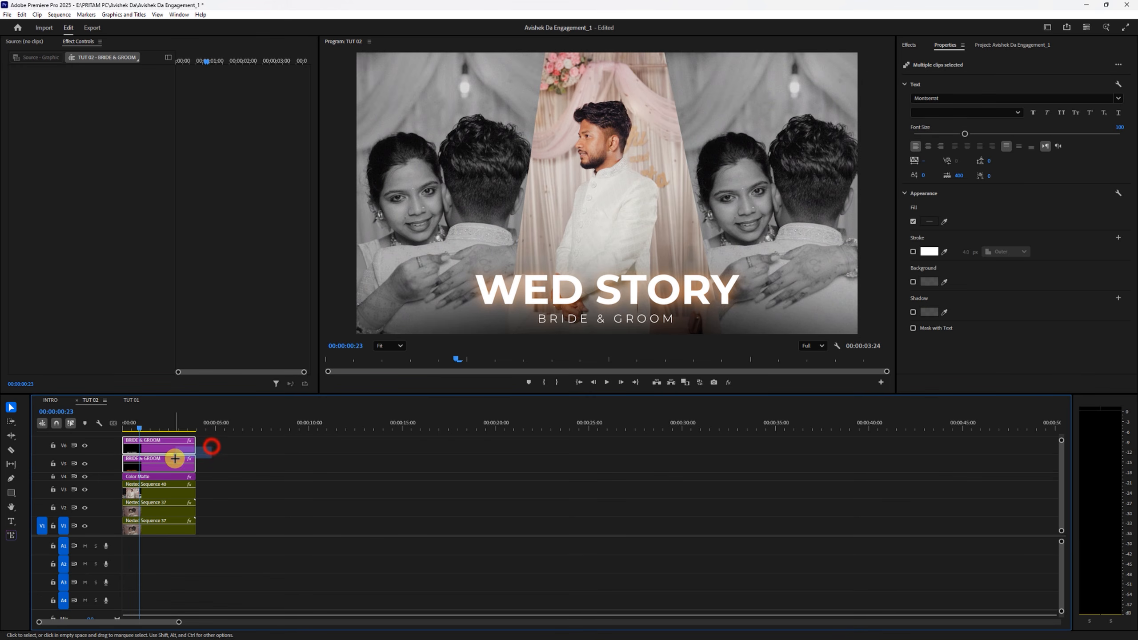
{"action": "right_click", "coordinate": [175, 458]}
{"action": "left_click", "coordinate": [207, 248]}
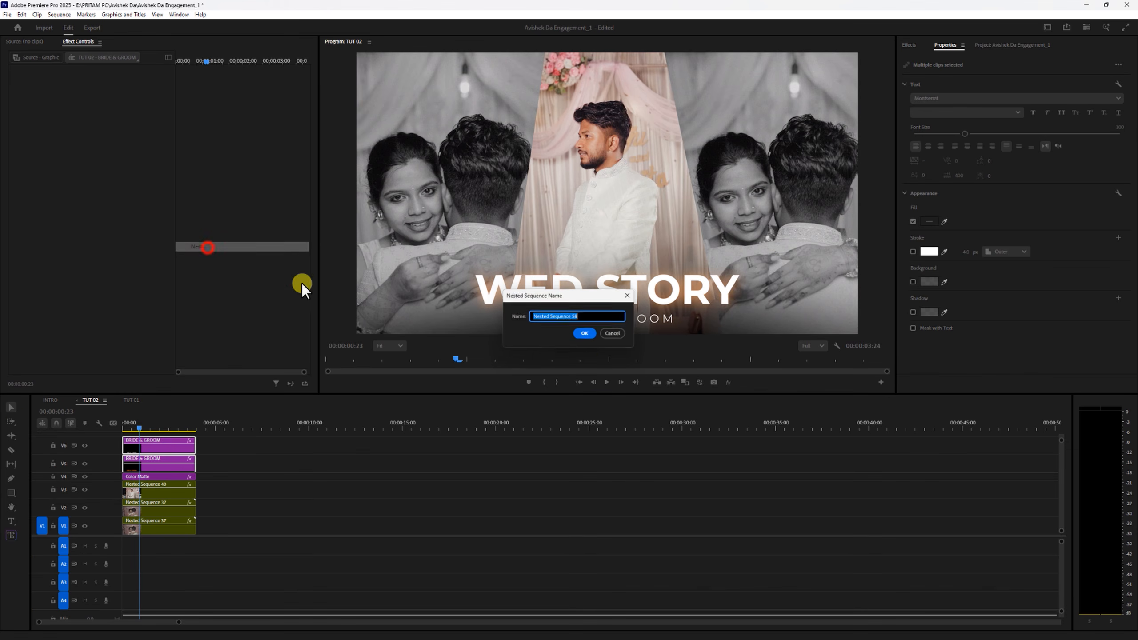
{"action": "left_click", "coordinate": [585, 334]}
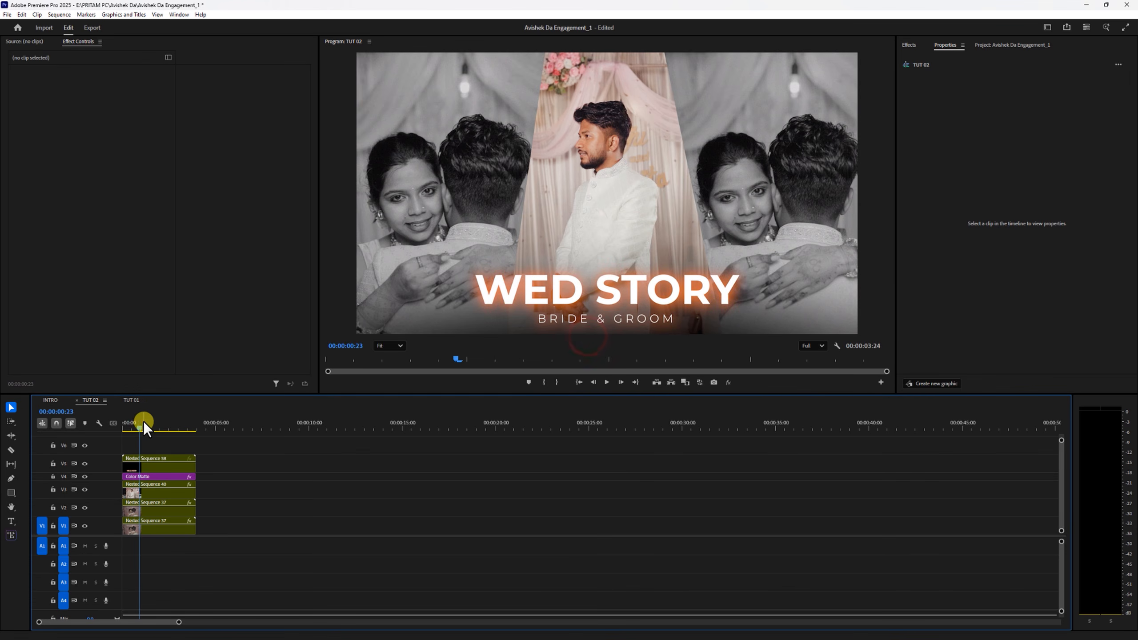
- Play the composite from the sequence start to preview the nested title over the groom and couple shots
{"action": "left_click_drag", "start_coordinate": [143, 422], "coordinate": [123, 423]}
{"action": "key", "text": "space"}
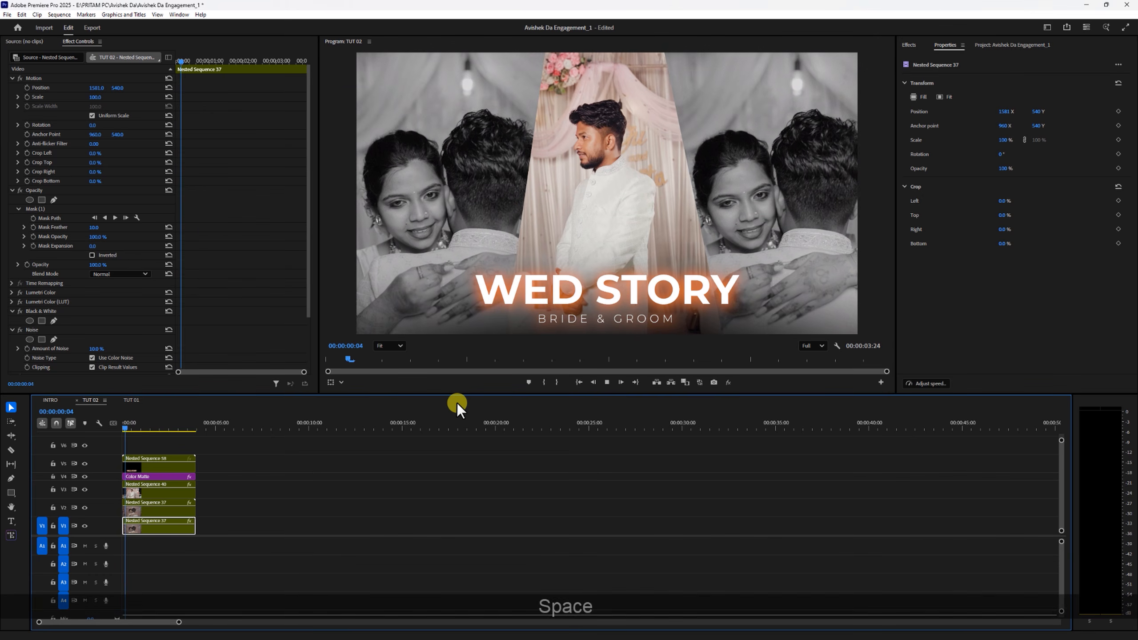
{"action": "key", "text": "space"}
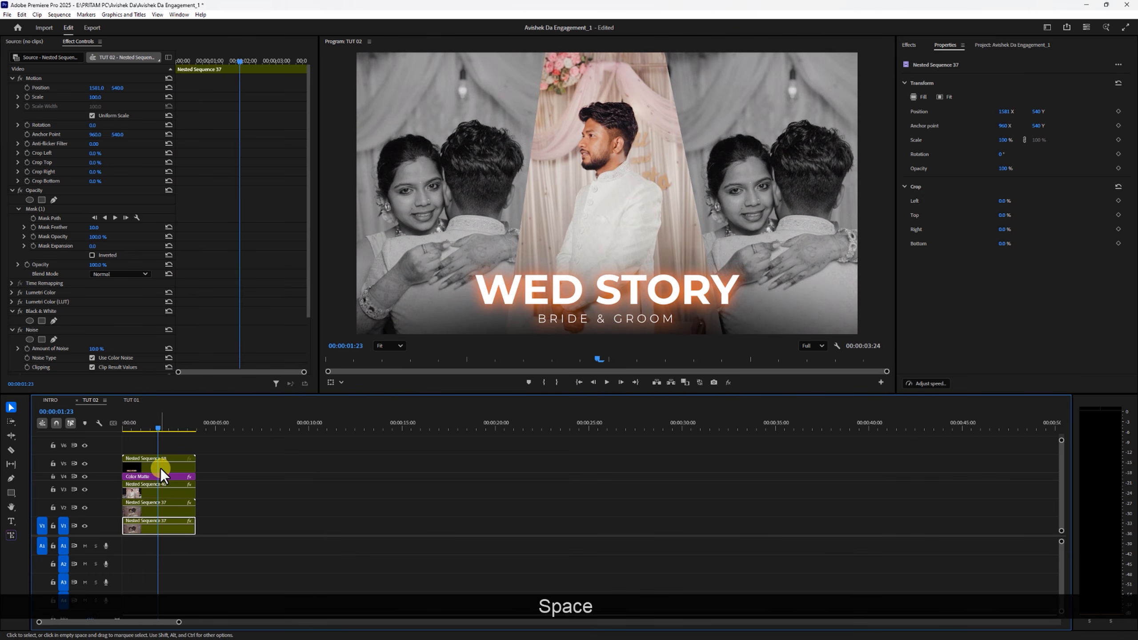
- Move the nested title clip from V5 to the empty area on V3, starting at about 00:00:11:20
{"action": "left_click_drag", "start_coordinate": [161, 476], "coordinate": [387, 494]}
{"action": "left_click", "coordinate": [348, 423]}
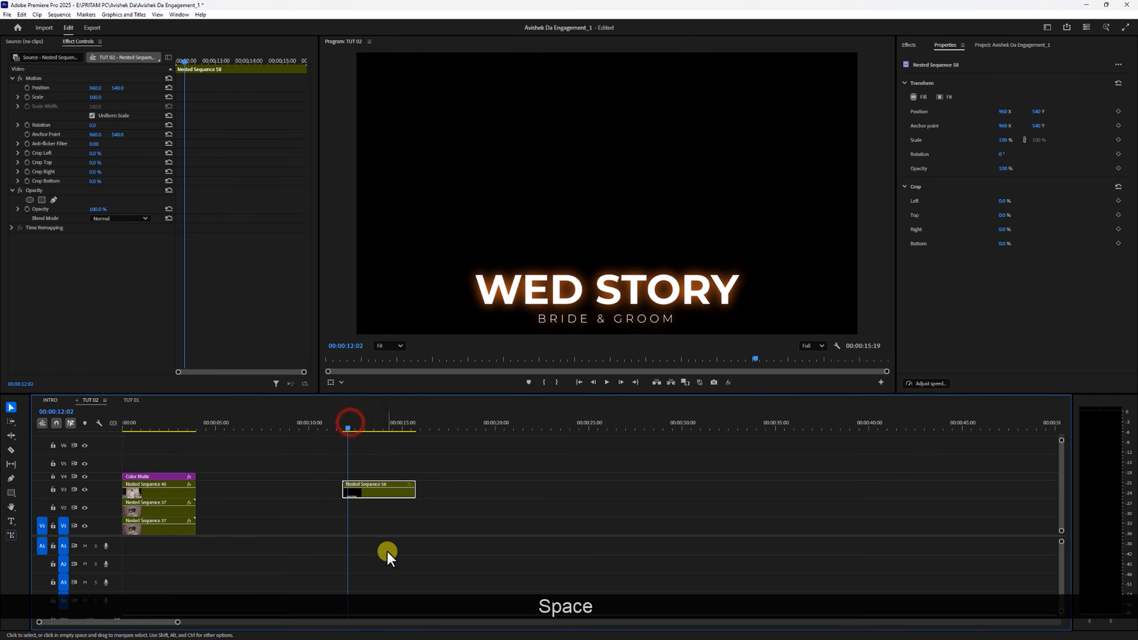
{"action": "left_click_drag", "start_coordinate": [178, 622], "coordinate": [106, 622]}
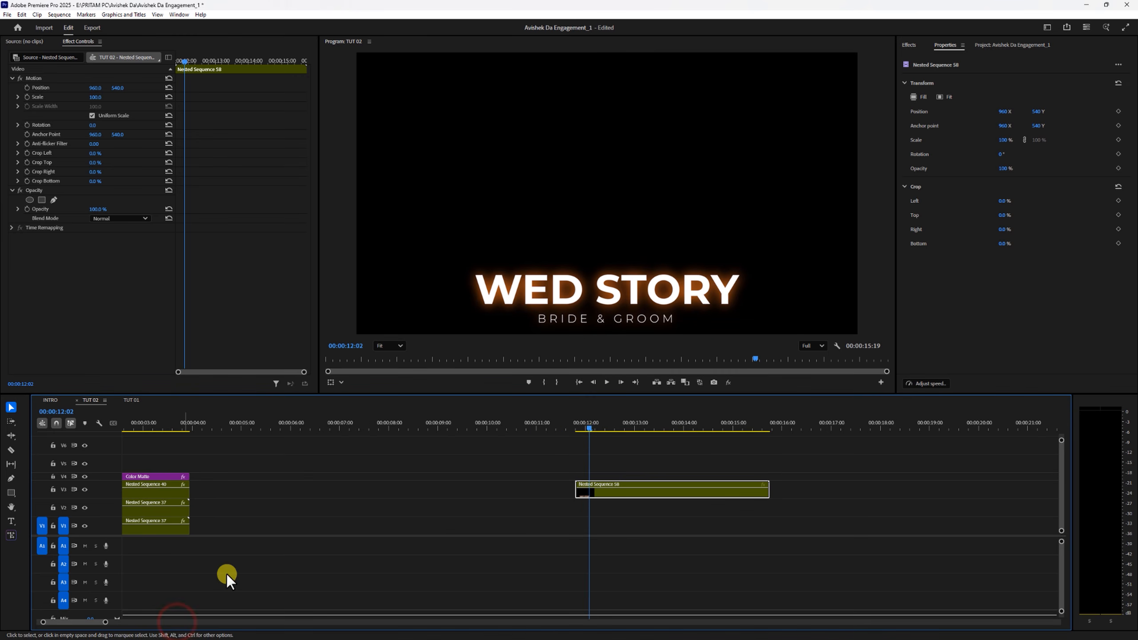
- Keyframe the nested title's opacity at 0% on its first frame, 00:00:11:20, and at 100% two frames further on
{"action": "left_click_drag", "start_coordinate": [584, 430], "coordinate": [576, 428]}
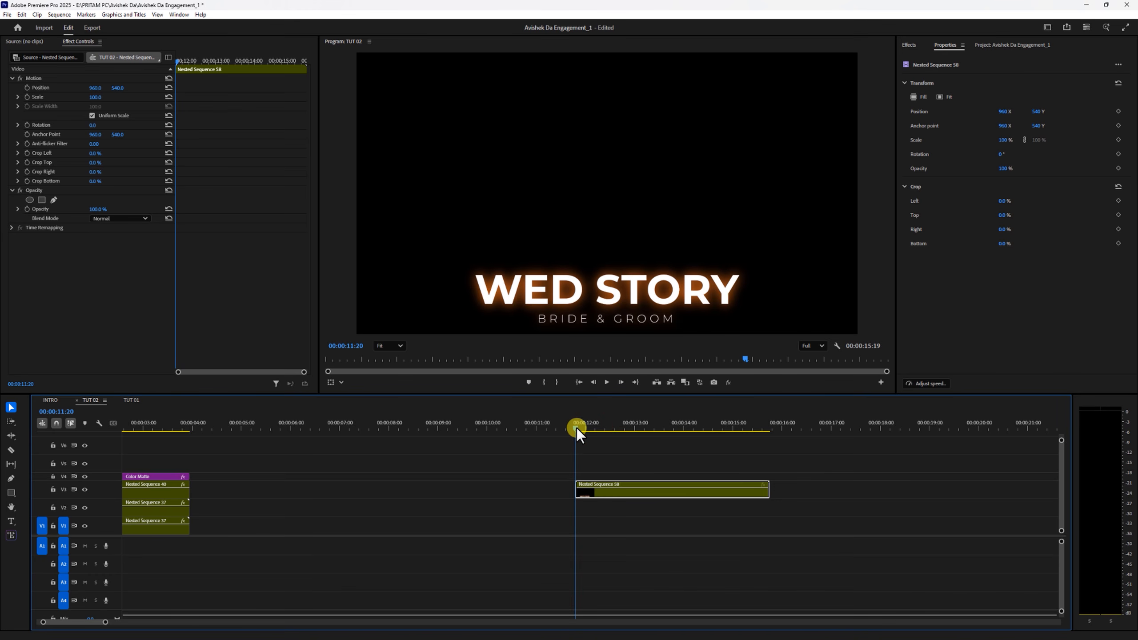
{"action": "left_click", "coordinate": [584, 494]}
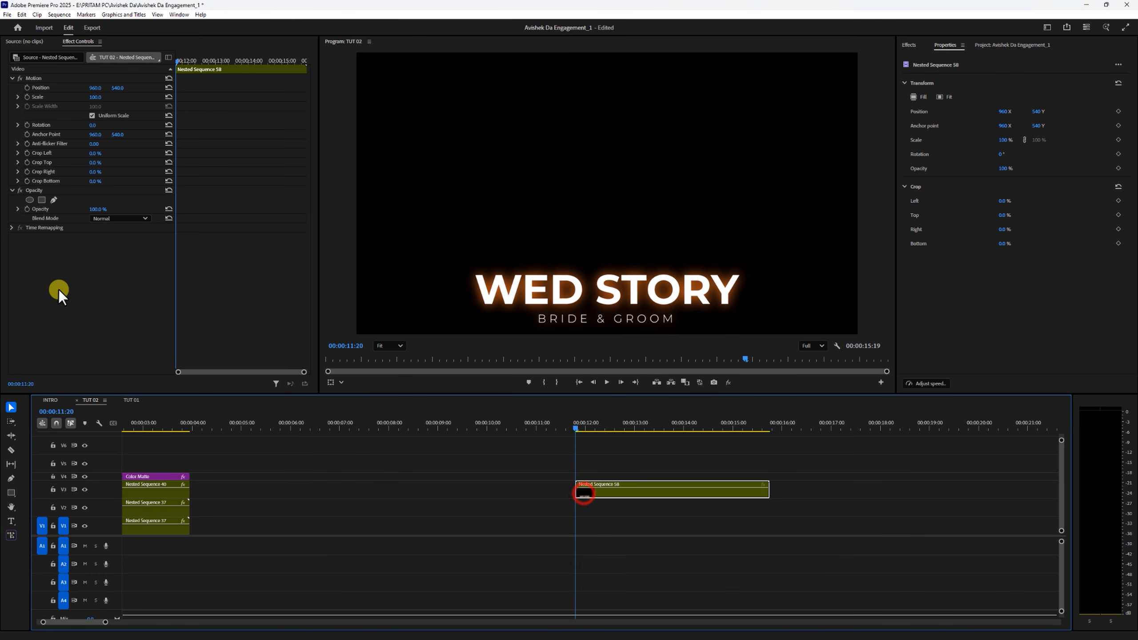
{"action": "left_click", "coordinate": [27, 209]}
{"action": "left_click_drag", "start_coordinate": [101, 209], "coordinate": [76, 209]}
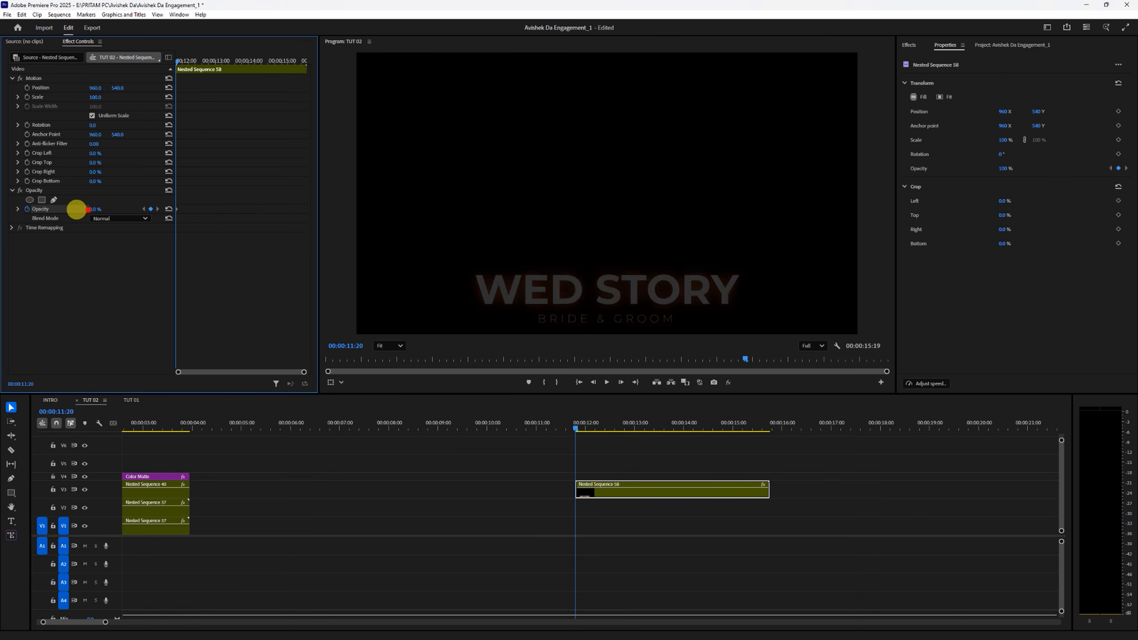
{"action": "key", "text": "Right"}
{"action": "key", "text": "Right"}
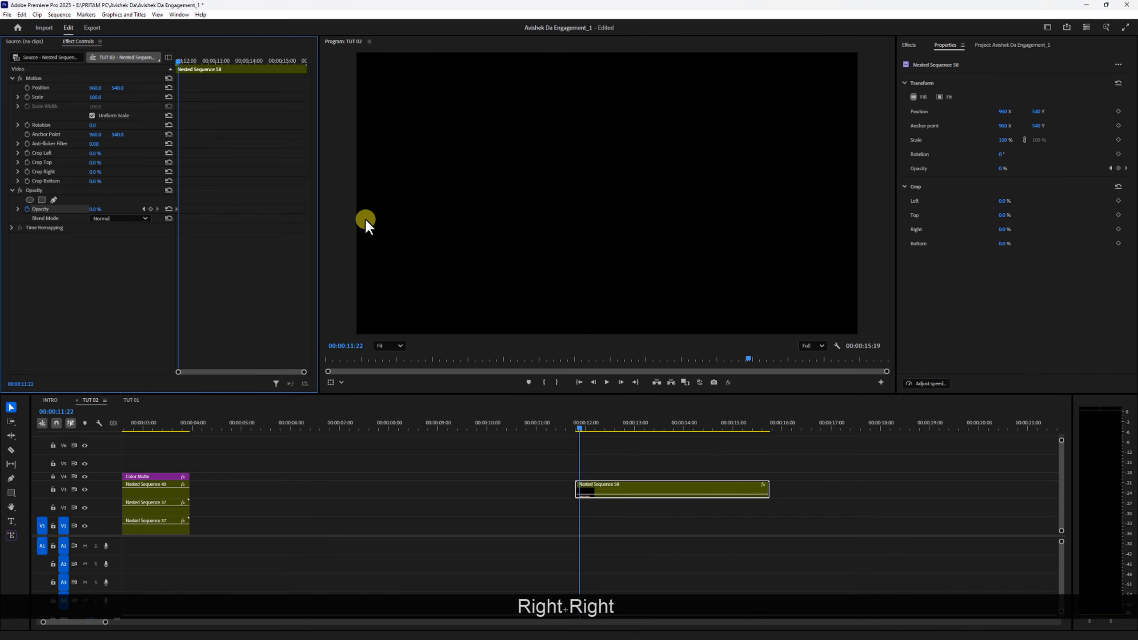
{"action": "left_click", "coordinate": [169, 209]}
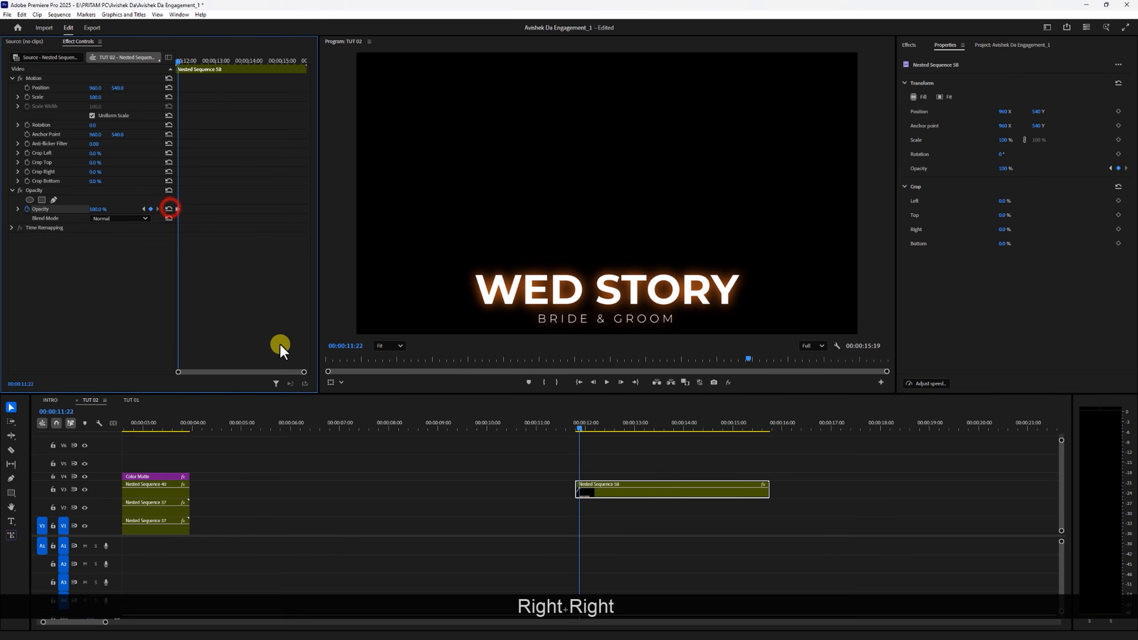
- Copy the nested title's two opacity keyframes and paste them two frames after the second one, at 00:00:11:24
{"action": "left_click_drag", "start_coordinate": [304, 372], "coordinate": [246, 370]}
{"action": "left_click_drag", "start_coordinate": [242, 191], "coordinate": [112, 253]}
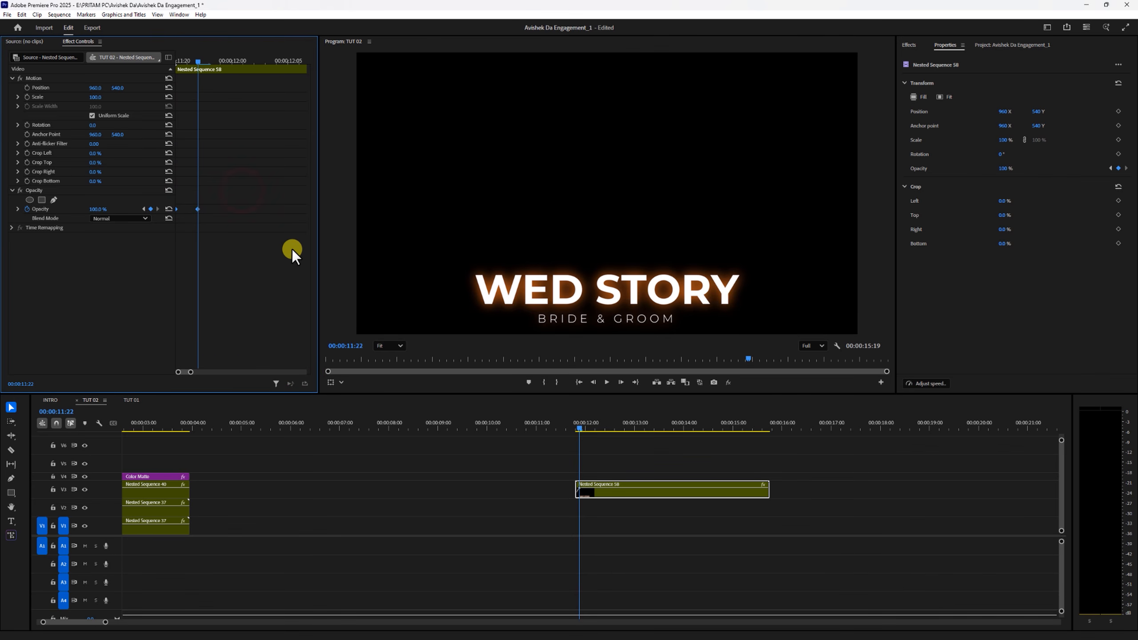
{"action": "key", "text": "ctrl+c"}
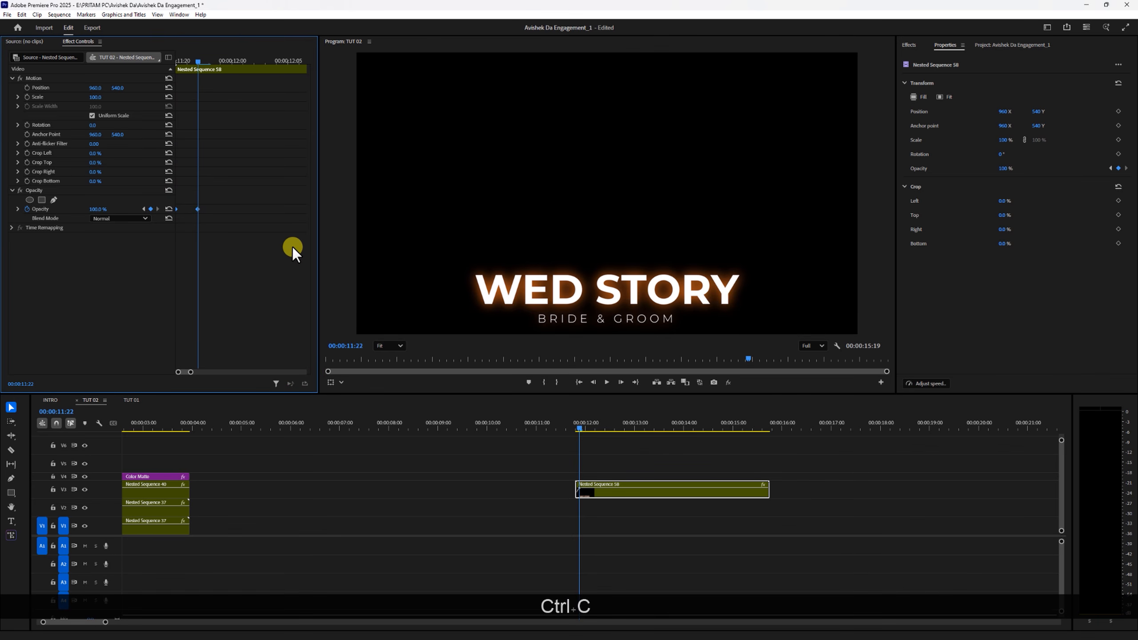
{"action": "key", "text": "Right"}
{"action": "key", "text": "Right"}
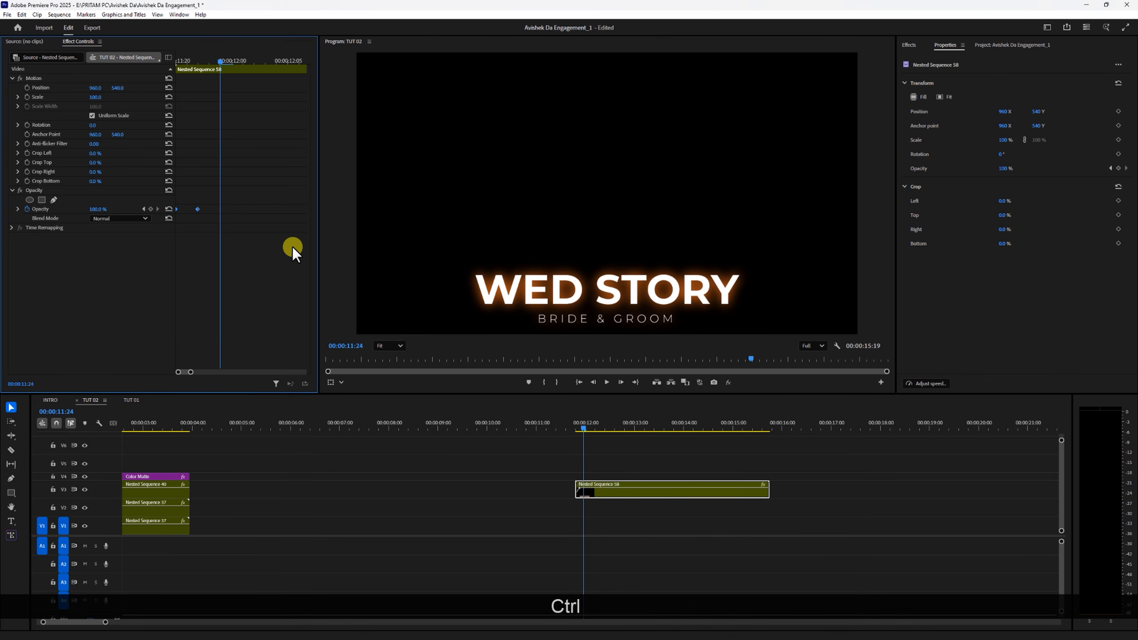
{"action": "key", "text": "ctrl+v"}
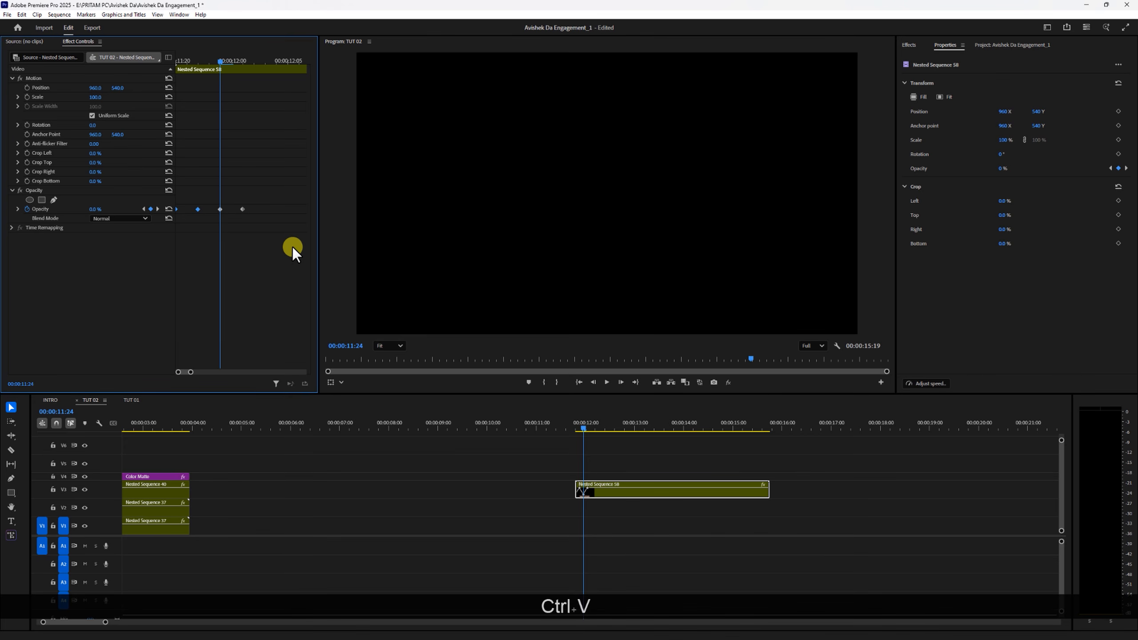
- Paste the same pair of opacity keyframes again at 00:00:12:03 and at 00:00:12:07
{"action": "key", "text": "Right"}
{"action": "key", "text": "Right"}
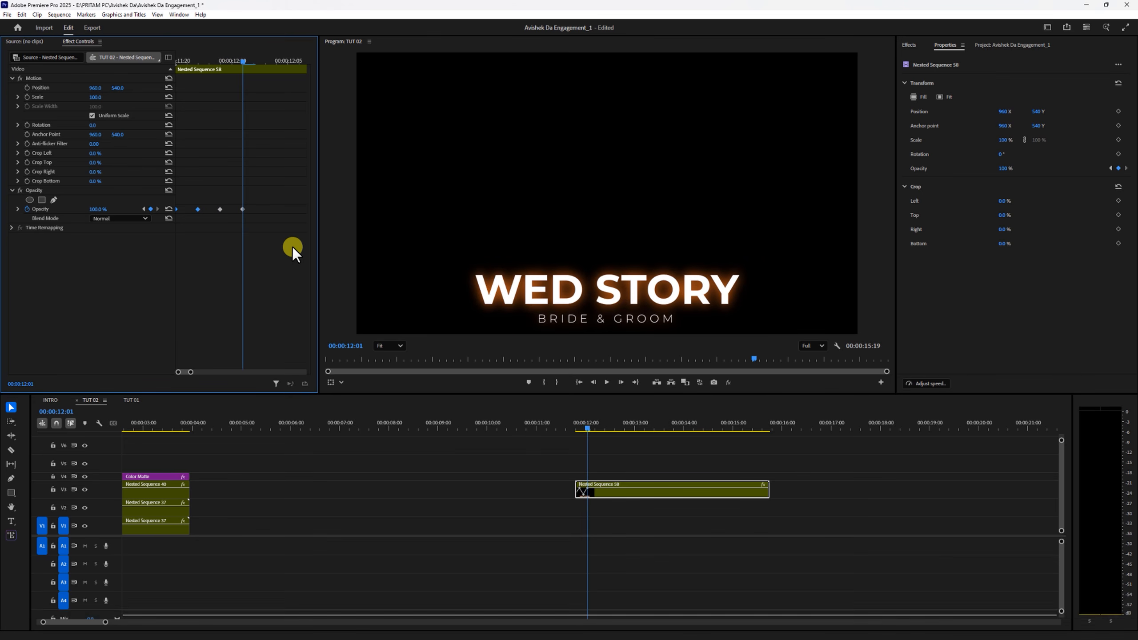
{"action": "key", "text": "Right"}
{"action": "key", "text": "Right"}
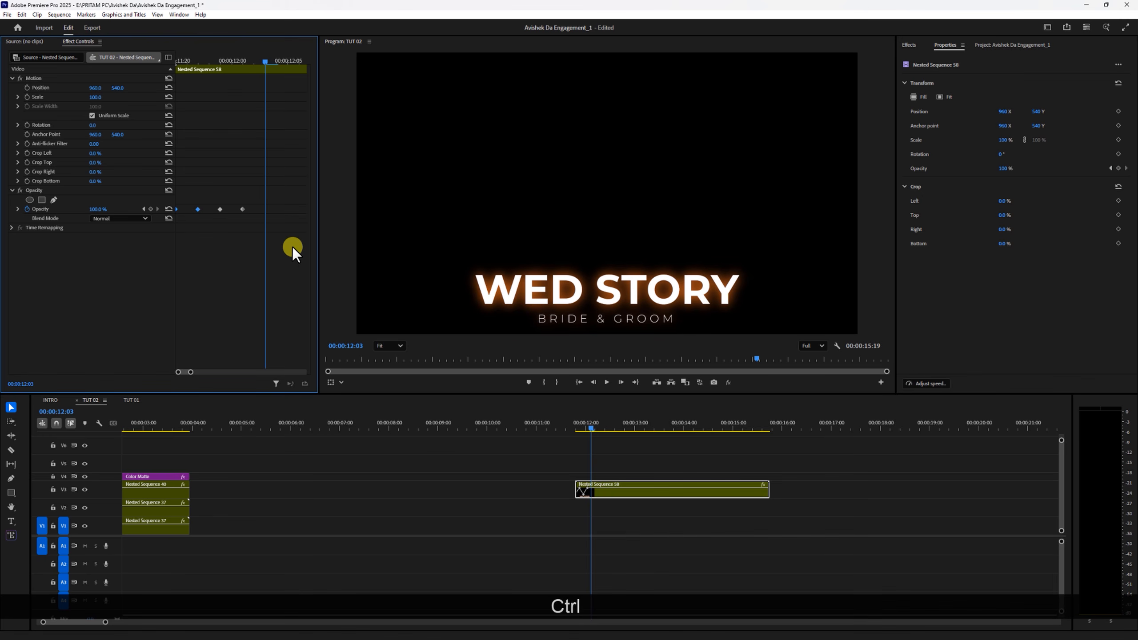
{"action": "key", "text": "ctrl+v"}
{"action": "key", "text": "Right"}
{"action": "key", "text": "Right"}
{"action": "key", "text": "Right"}
{"action": "key", "text": "Right"}
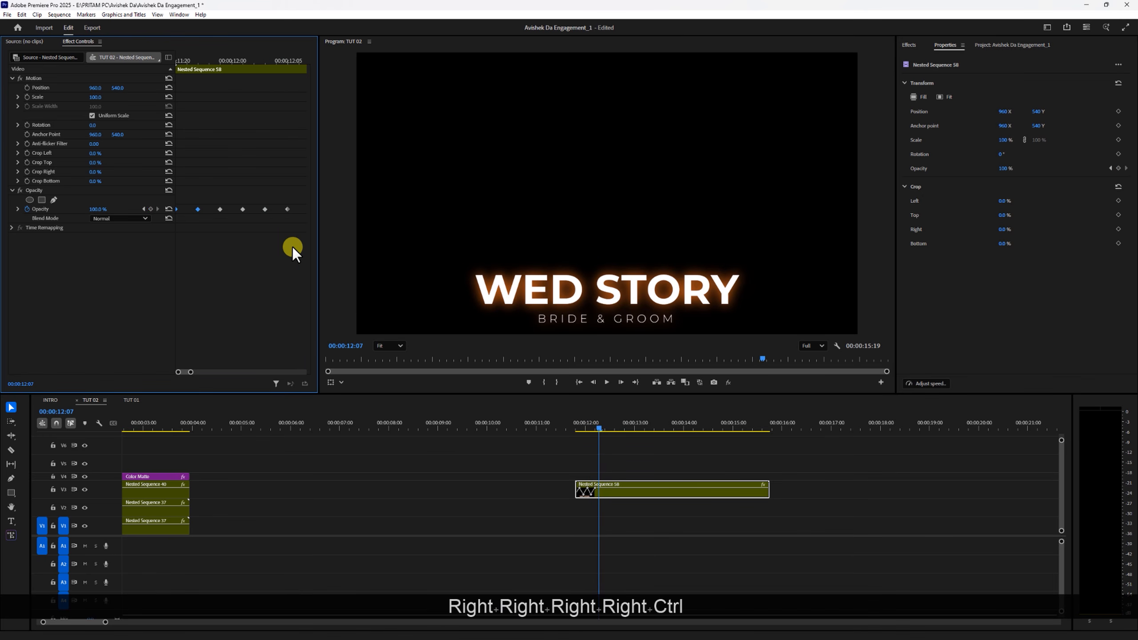
{"action": "key", "text": "ctrl+v"}
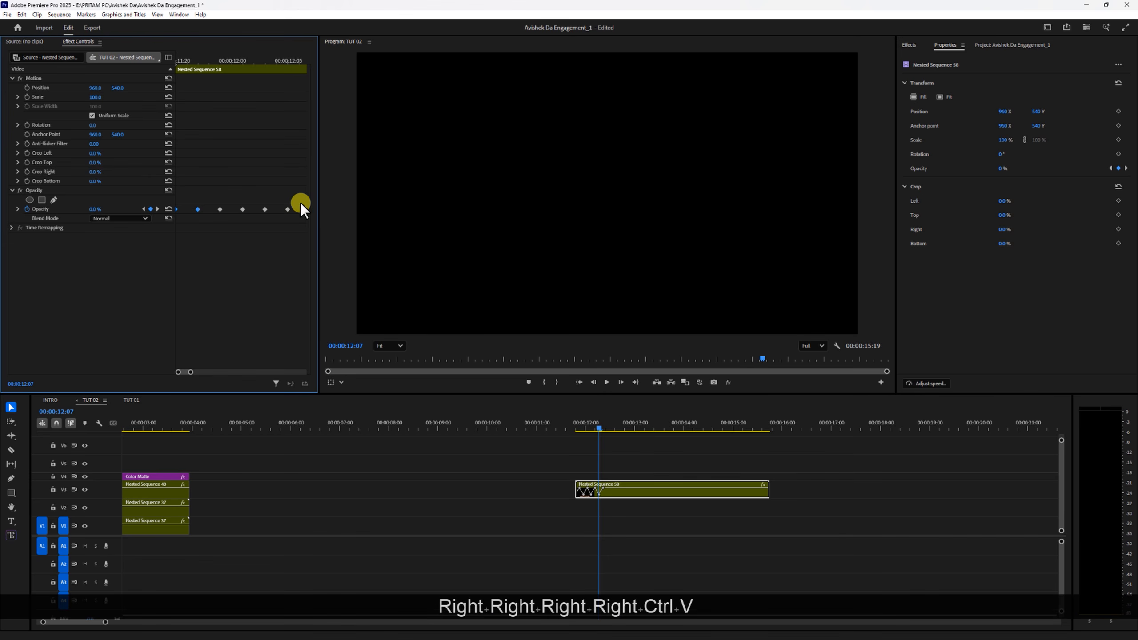
- Copy all the title's opacity keyframes and paste the whole set at 00:00:12:11
{"action": "left_click_drag", "start_coordinate": [301, 203], "coordinate": [130, 245]}
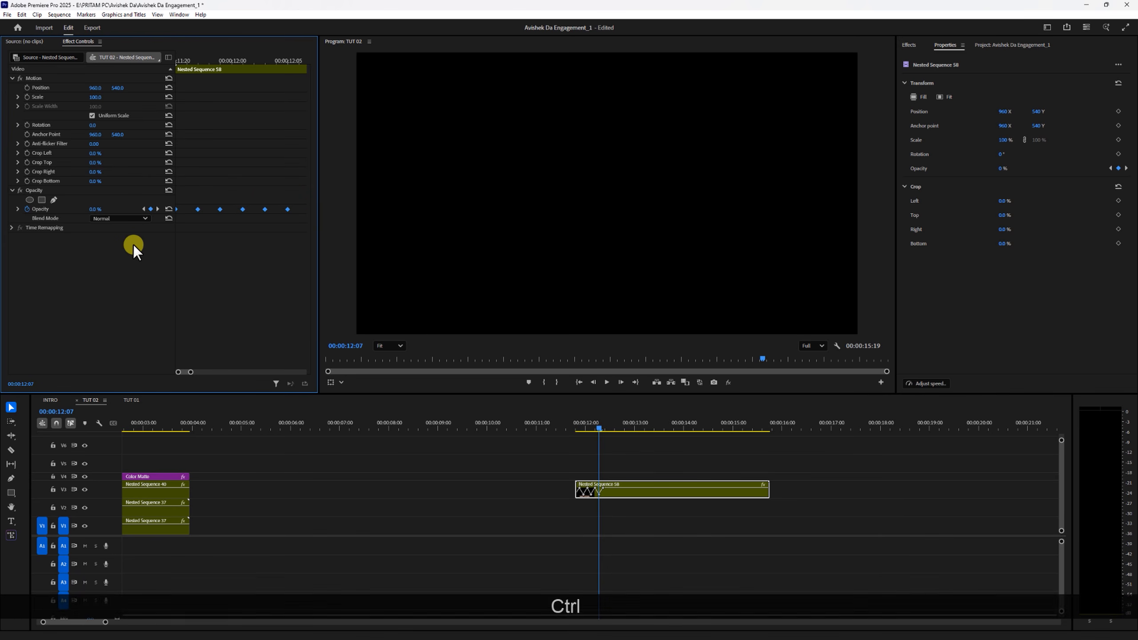
{"action": "key", "text": "ctrl+c"}
{"action": "left_click_drag", "start_coordinate": [192, 373], "coordinate": [202, 372]}
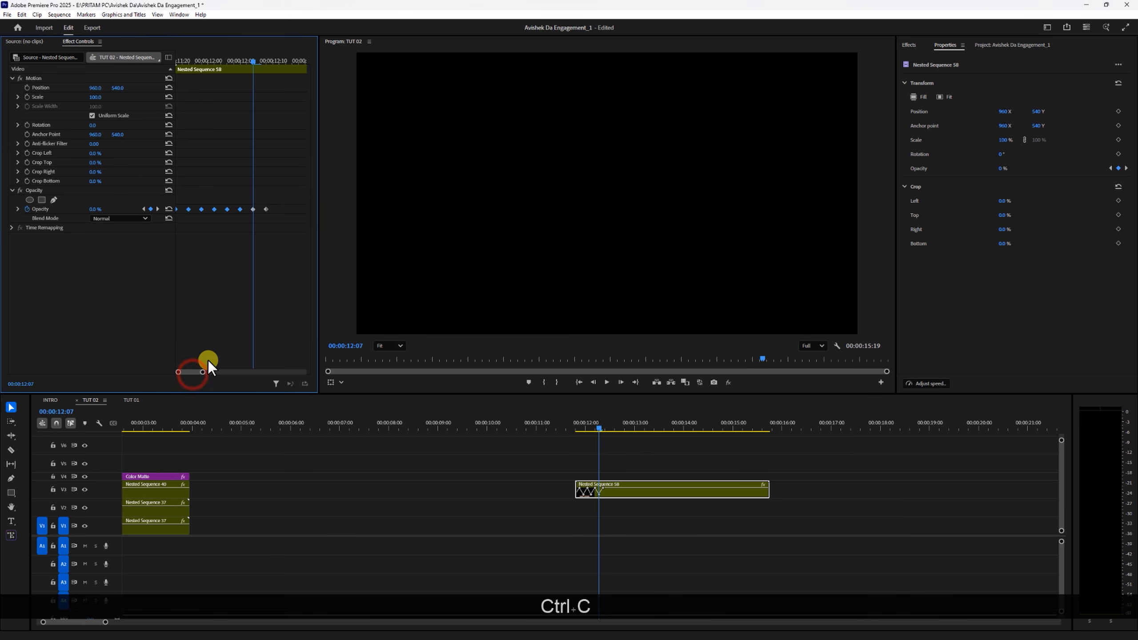
{"action": "left_click_drag", "start_coordinate": [284, 193], "coordinate": [40, 264]}
{"action": "key", "text": "ctrl+c"}
{"action": "left_click", "coordinate": [266, 59]}
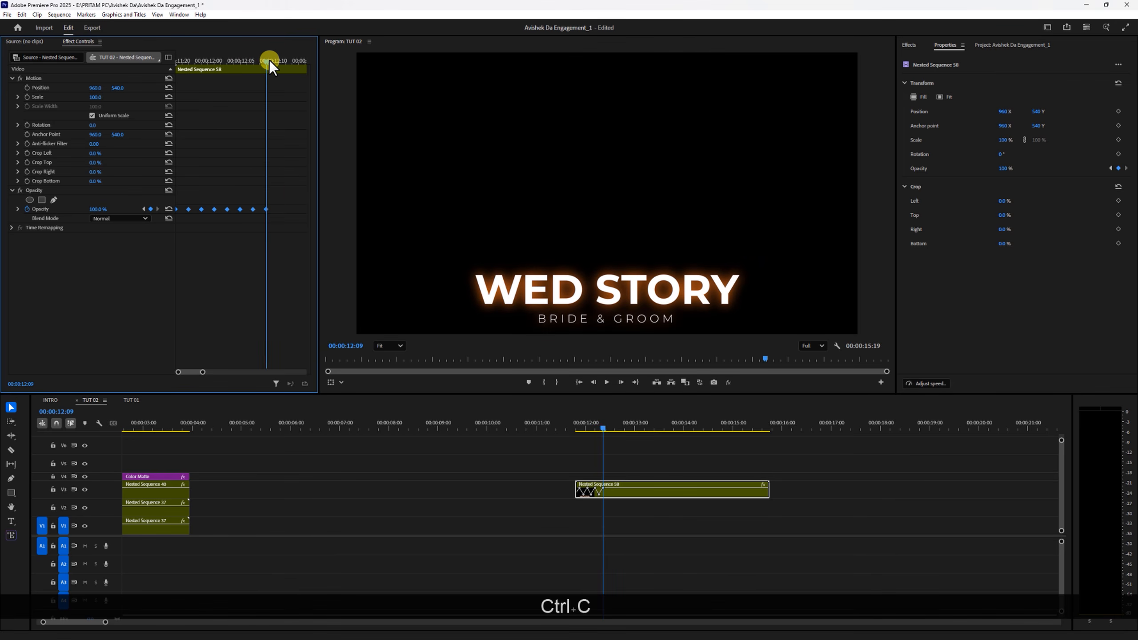
{"action": "key", "text": "Right"}
{"action": "key", "text": "Right"}
{"action": "key", "text": "ctrl+v"}
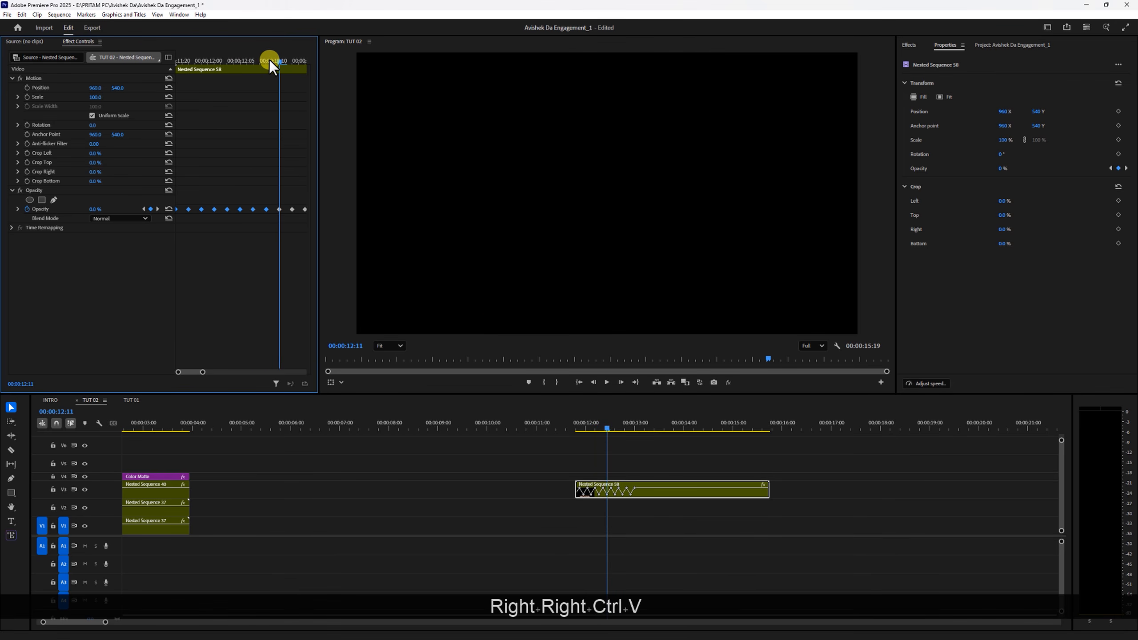
- Play the nested title from just before its start to preview the opacity flicker
{"action": "left_click", "coordinate": [572, 419]}
{"action": "key", "text": "space"}
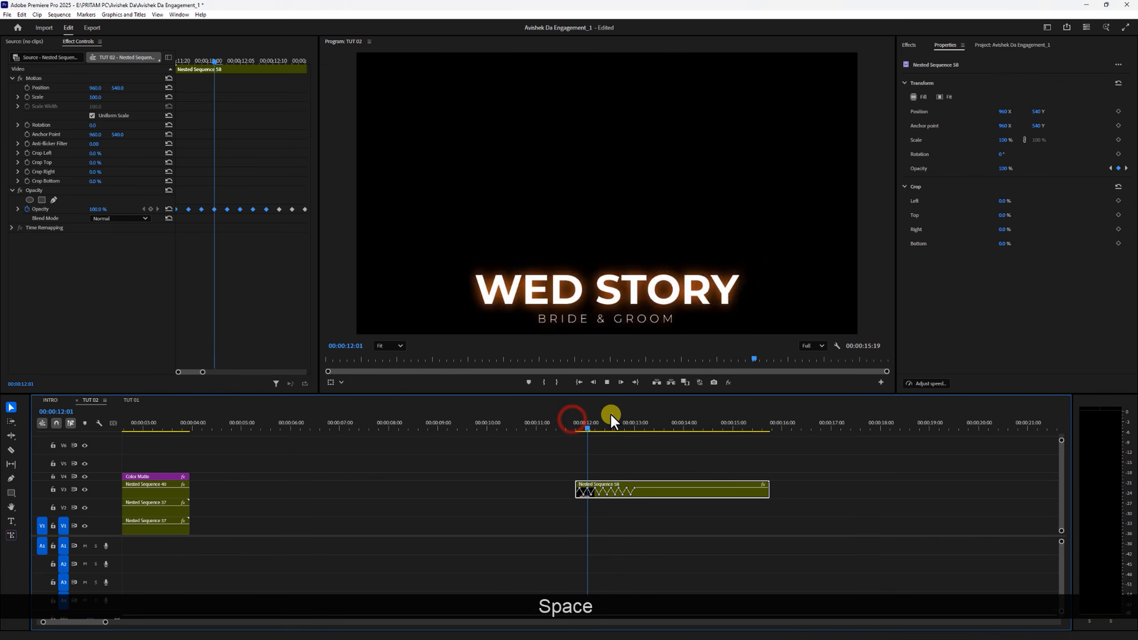
{"action": "key", "text": "space"}
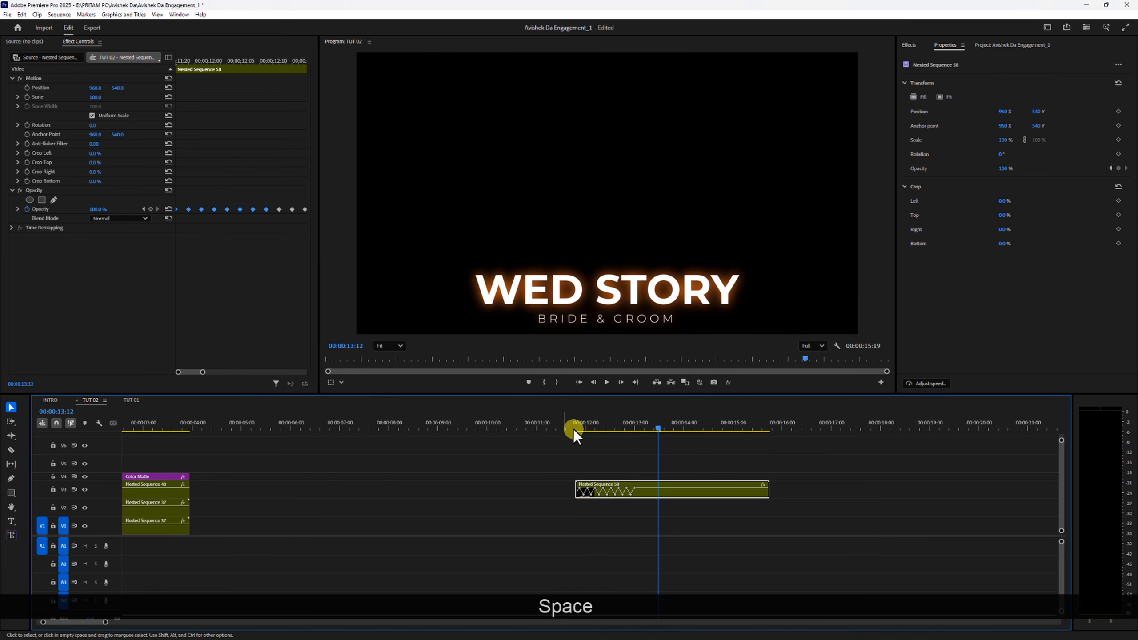
- Delete all the title's opacity keyframes from 00:00:12:11 onward
{"action": "left_click", "coordinate": [633, 425]}
{"action": "left_click_drag", "start_coordinate": [633, 425], "coordinate": [617, 420]}
{"action": "left_click_drag", "start_coordinate": [286, 199], "coordinate": [390, 247]}
{"action": "key", "text": "Delete"}
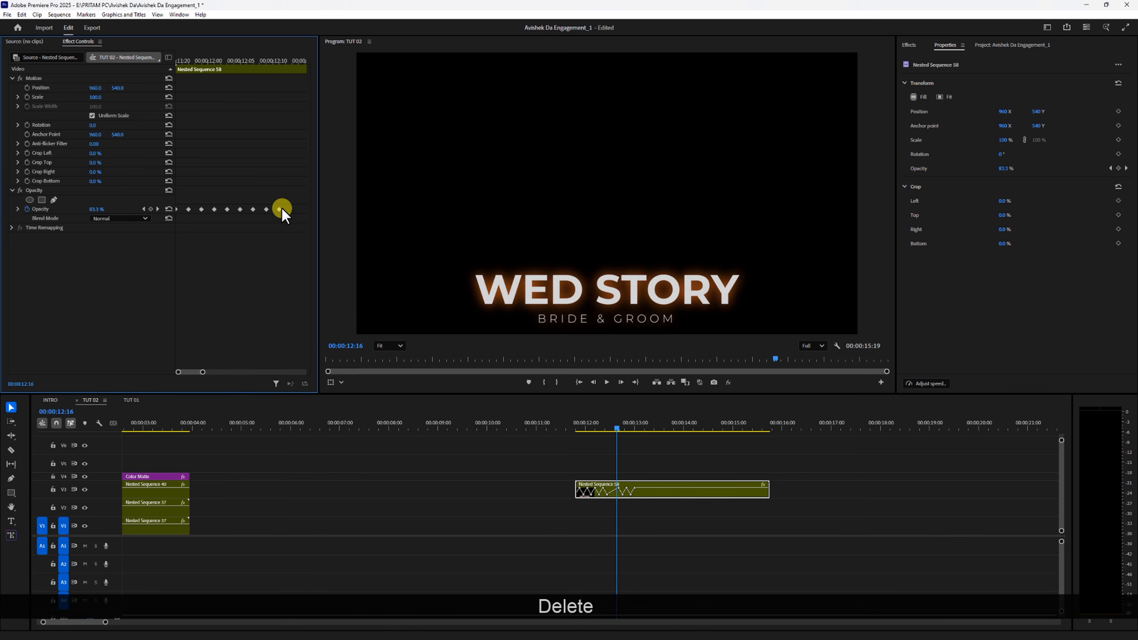
{"action": "left_click", "coordinate": [280, 211]}
{"action": "key", "text": "Delete"}
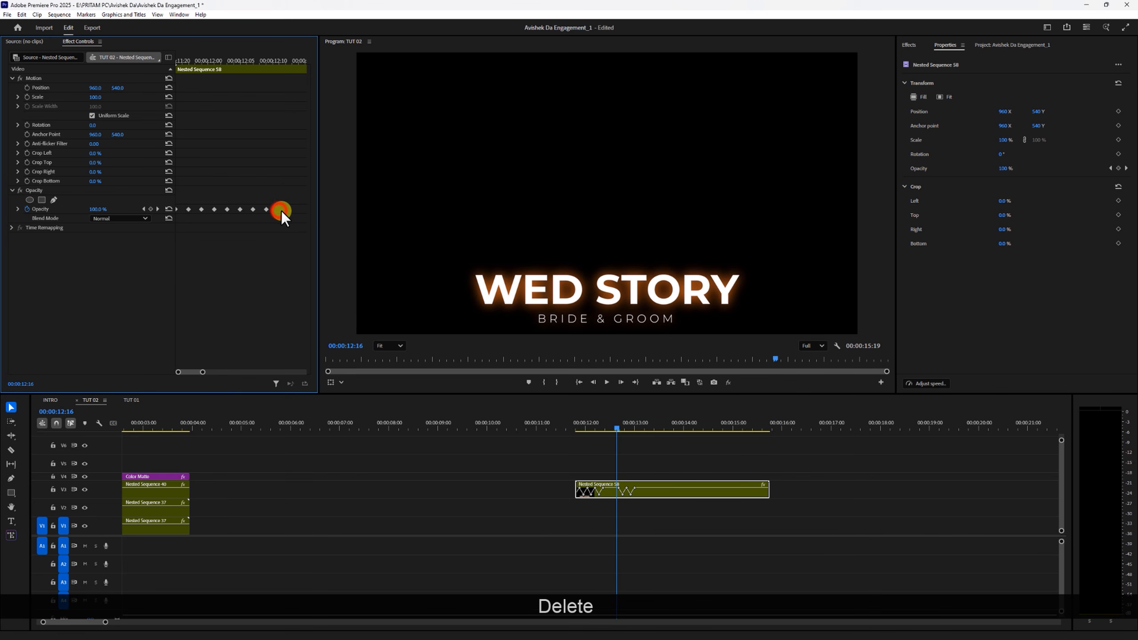
{"action": "left_click", "coordinate": [626, 494]}
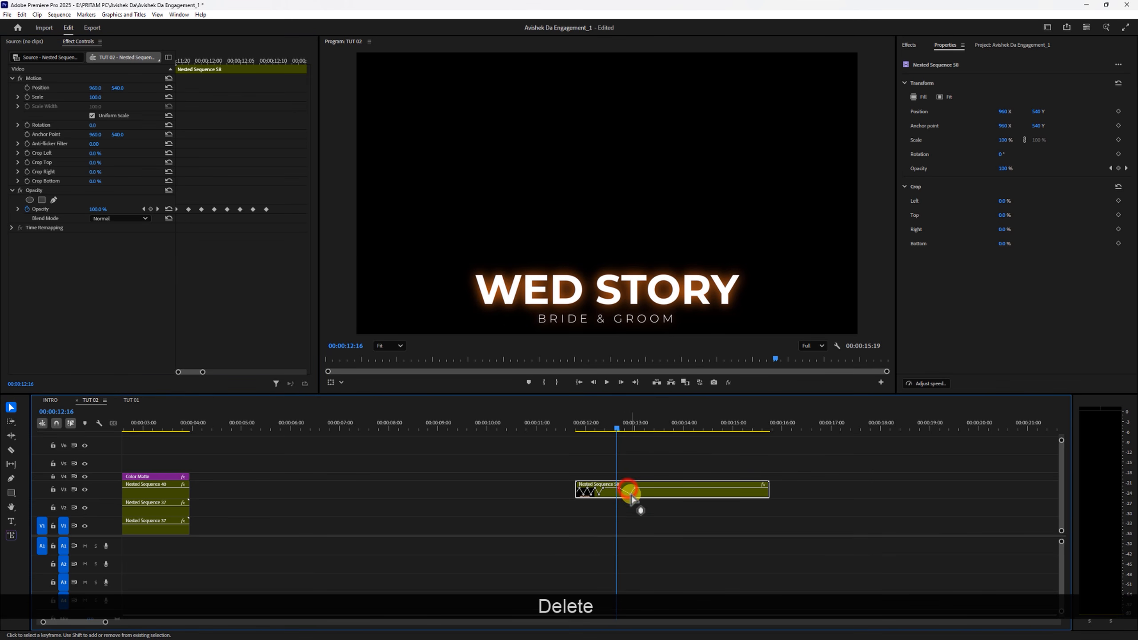
{"action": "key", "text": "Delete"}
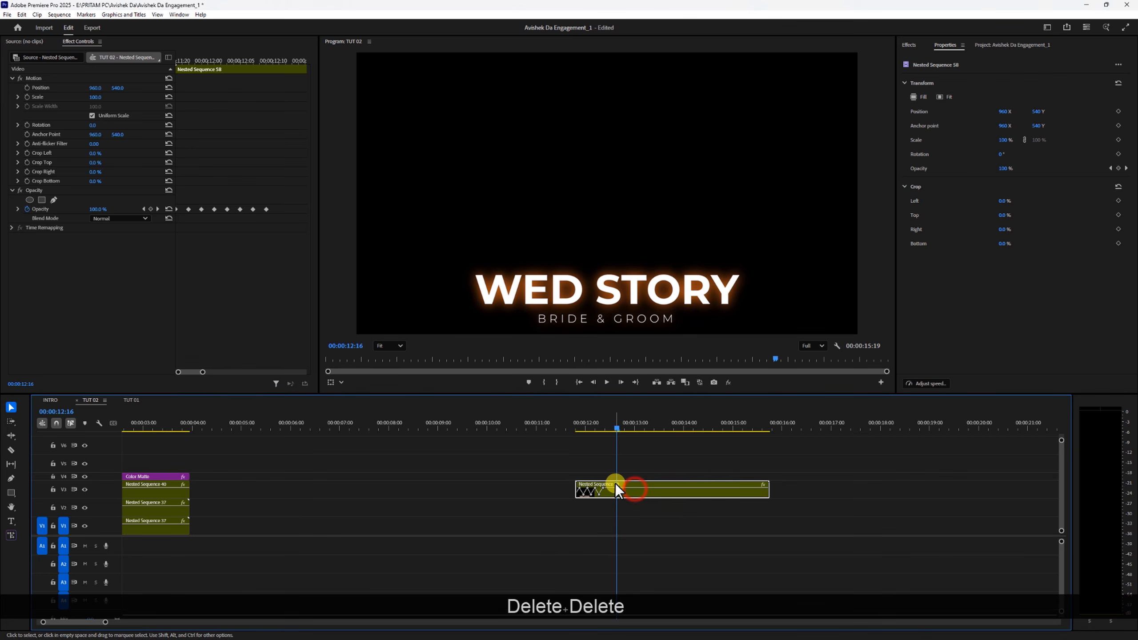
- Play the shortened title flicker from 00:00:11:17, just ahead of the clip
{"action": "left_click", "coordinate": [577, 424]}
{"action": "key", "text": "n"}
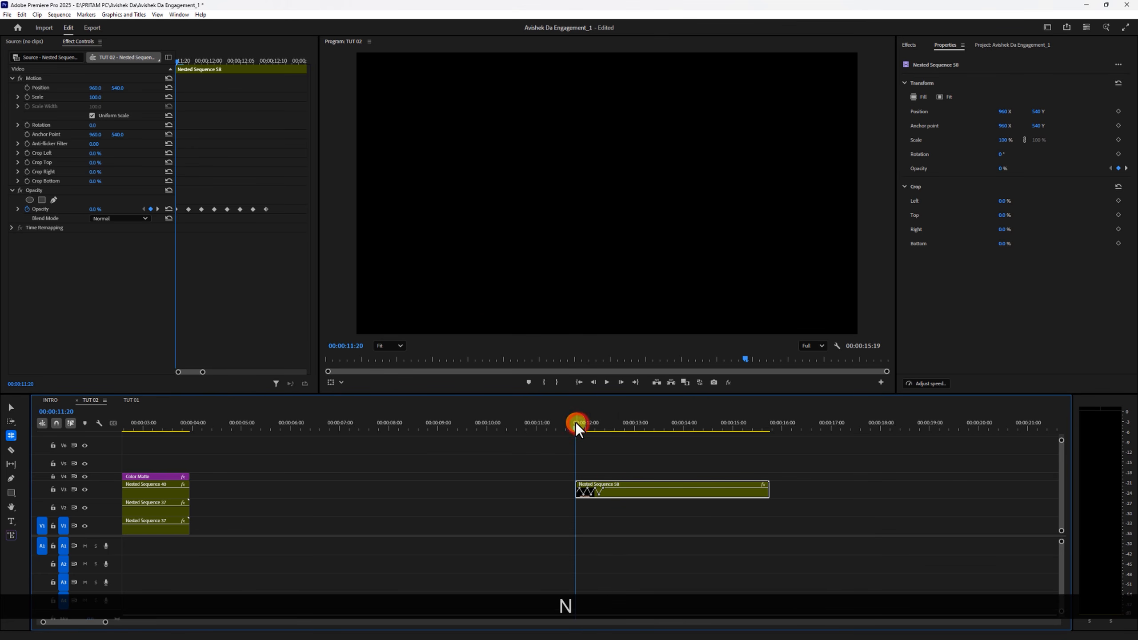
{"action": "left_click_drag", "start_coordinate": [576, 424], "coordinate": [571, 420]}
{"action": "left_click", "coordinate": [12, 406]}
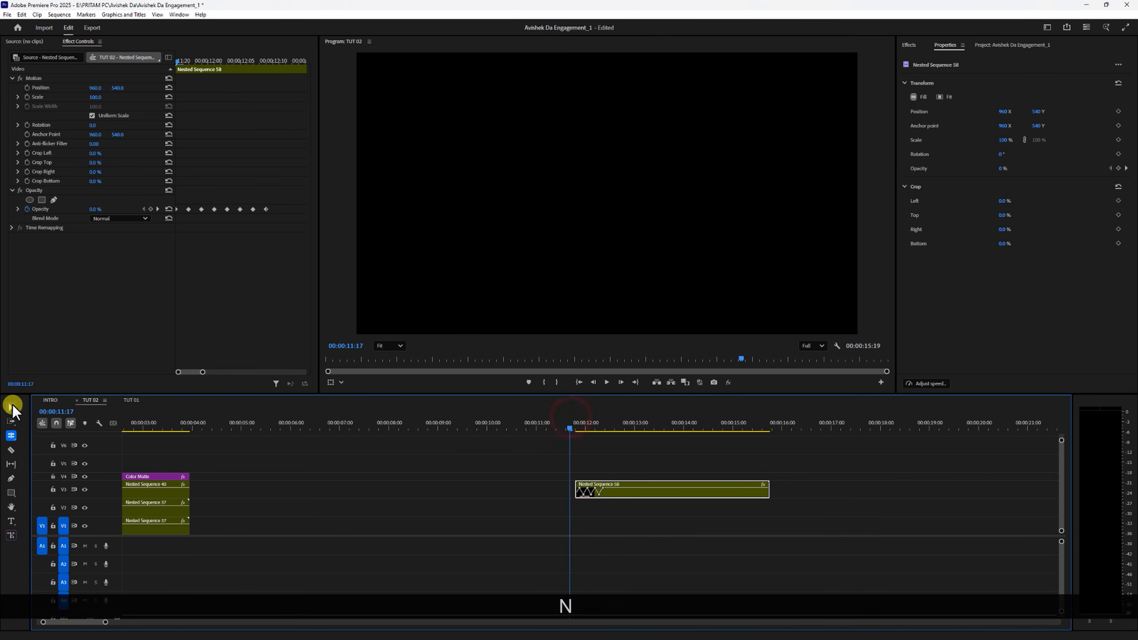
{"action": "key", "text": "space"}
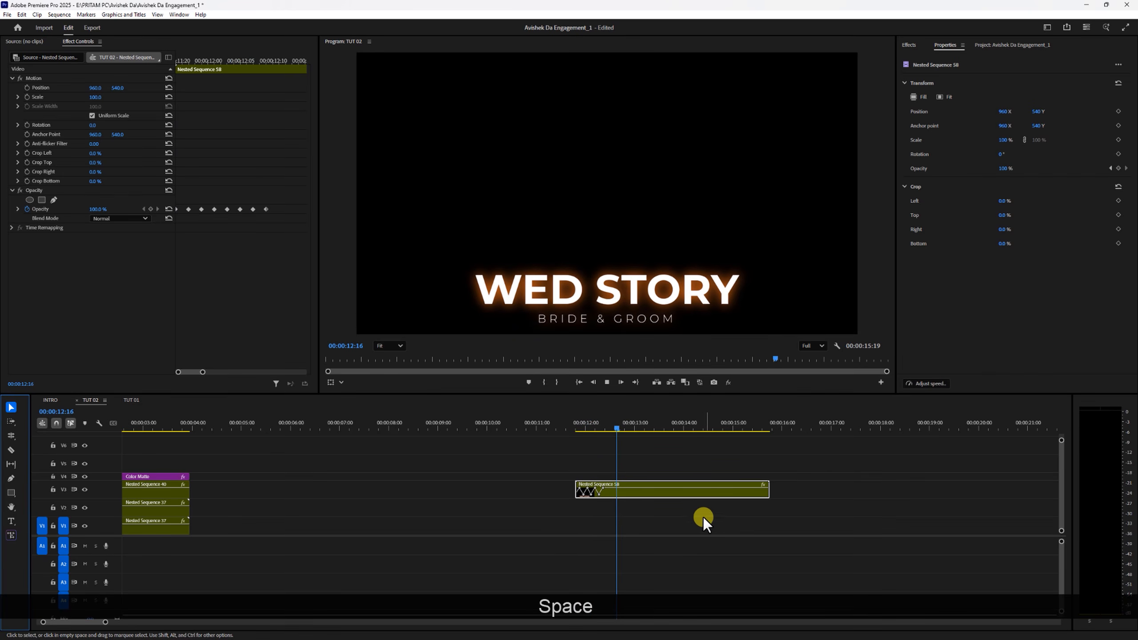
- Move the nested title clip back to V5 above the color matte at the sequence start and play the composite
{"action": "left_click_drag", "start_coordinate": [634, 496], "coordinate": [109, 465]}
{"action": "left_click_drag", "start_coordinate": [159, 423], "coordinate": [5, 437]}
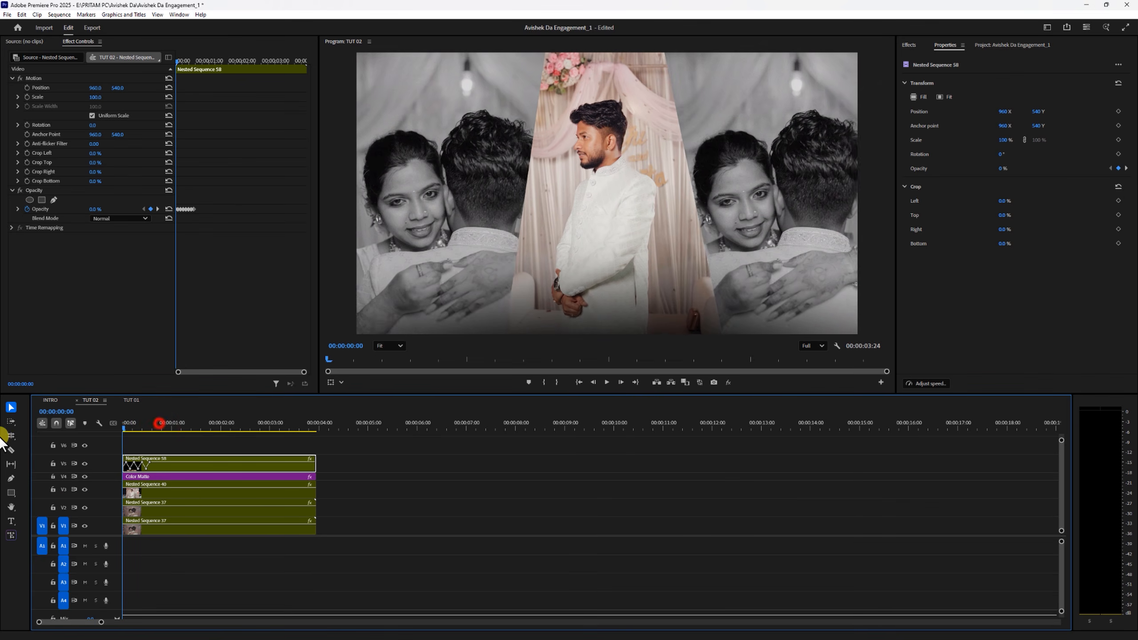
{"action": "key", "text": "space"}
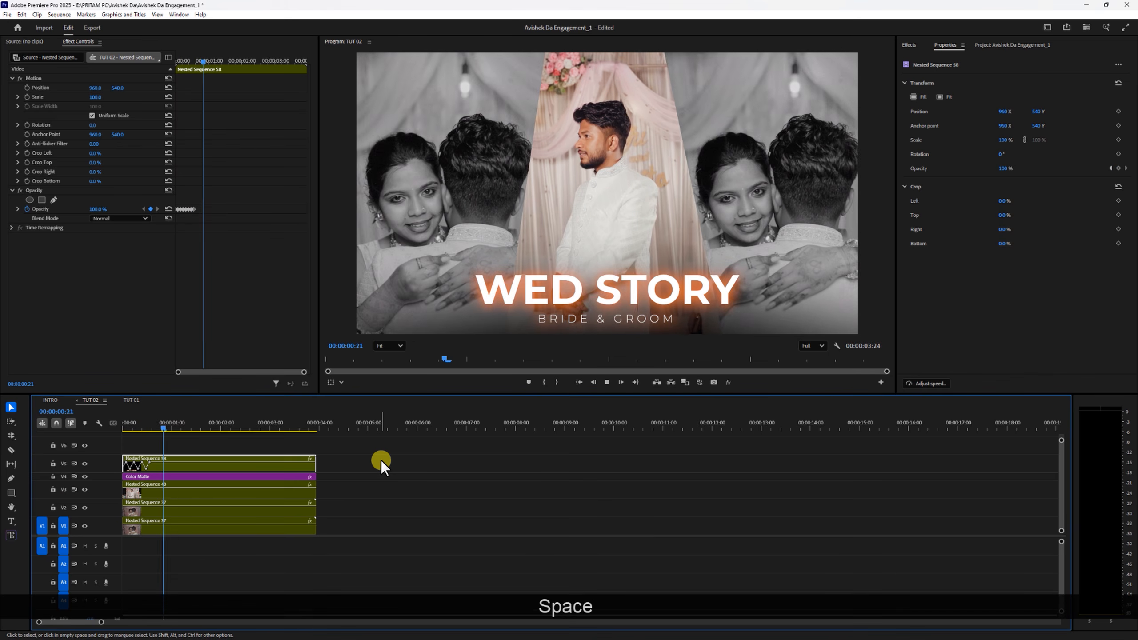
{"action": "left_click_drag", "start_coordinate": [165, 428], "coordinate": [5, 435]}
{"action": "key", "text": "space"}
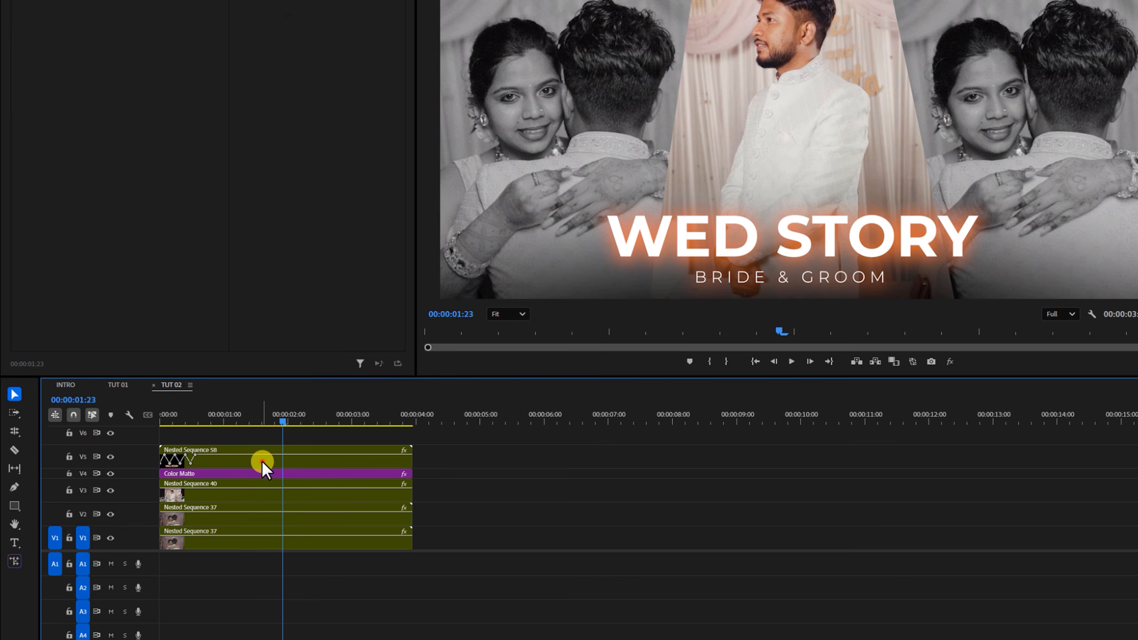
- Open the nested title sequence and toggle the V5 and V4 tracks off and on to compare the two title clips
{"action": "double_click", "coordinate": [262, 461]}
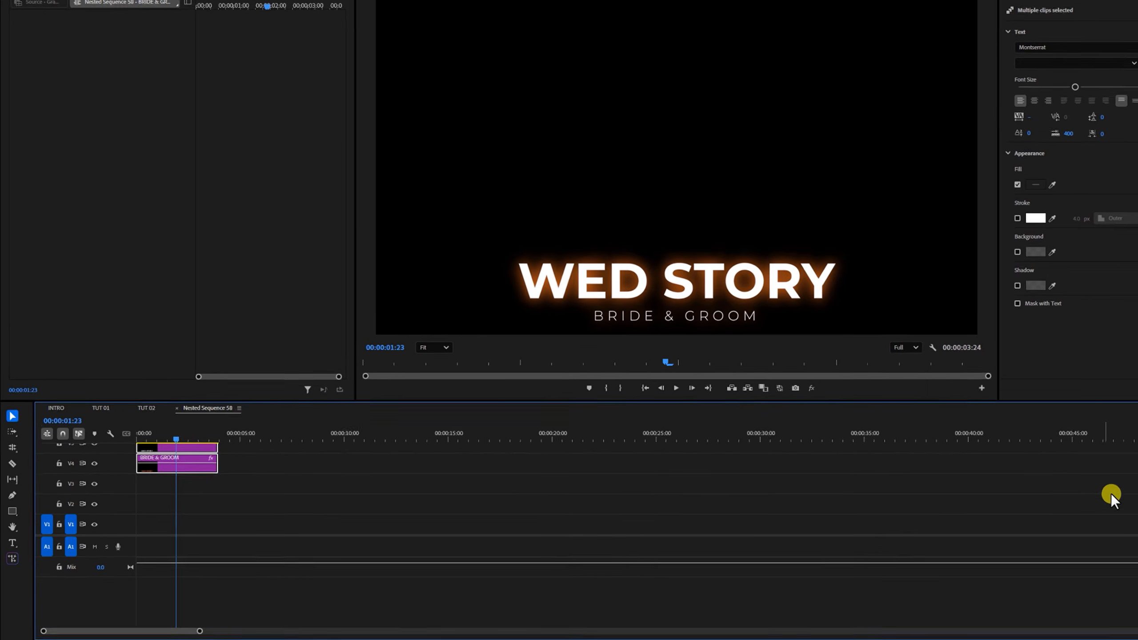
{"action": "left_click_drag", "start_coordinate": [1062, 486], "coordinate": [1060, 482]}
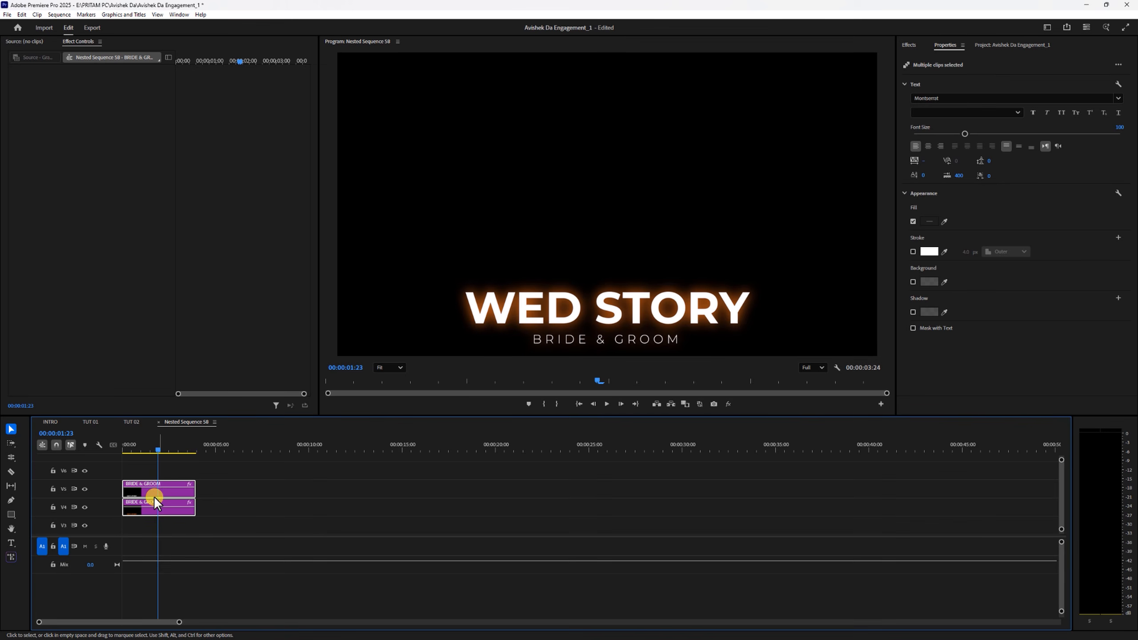
{"action": "left_click", "coordinate": [259, 496]}
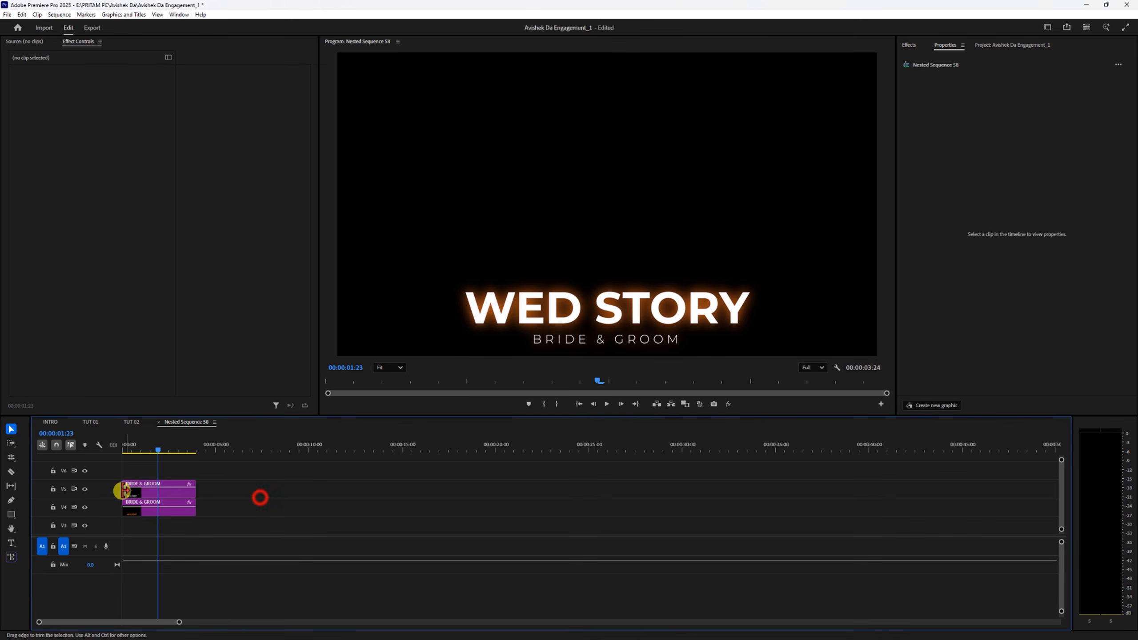
{"action": "left_click", "coordinate": [85, 489]}
{"action": "left_click", "coordinate": [84, 489]}
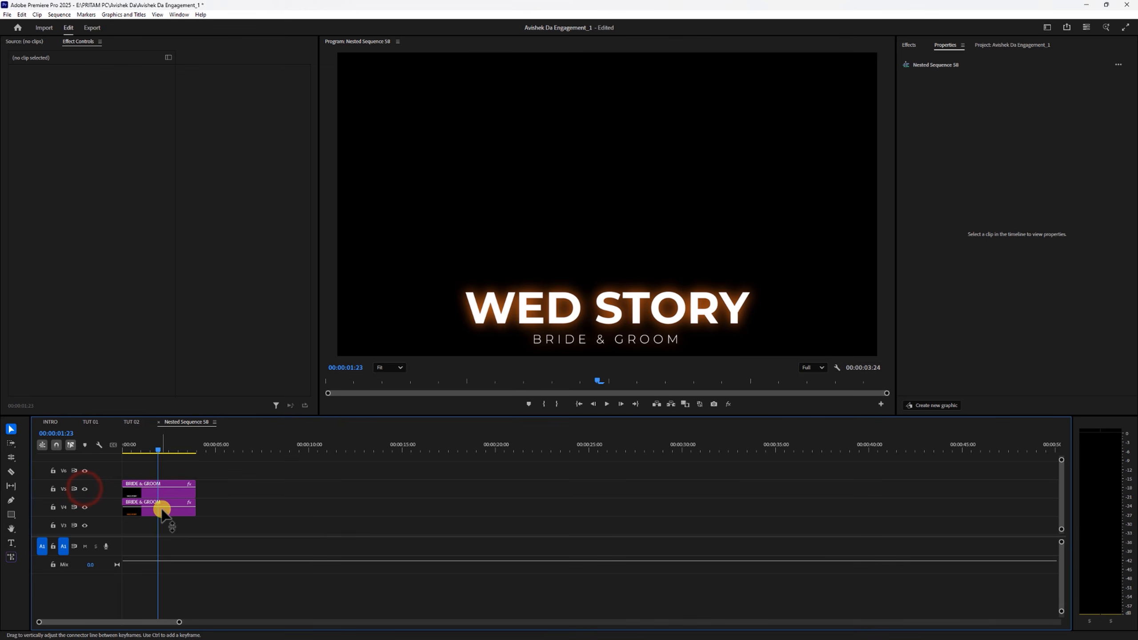
{"action": "left_click", "coordinate": [88, 507]}
{"action": "left_click", "coordinate": [89, 508]}
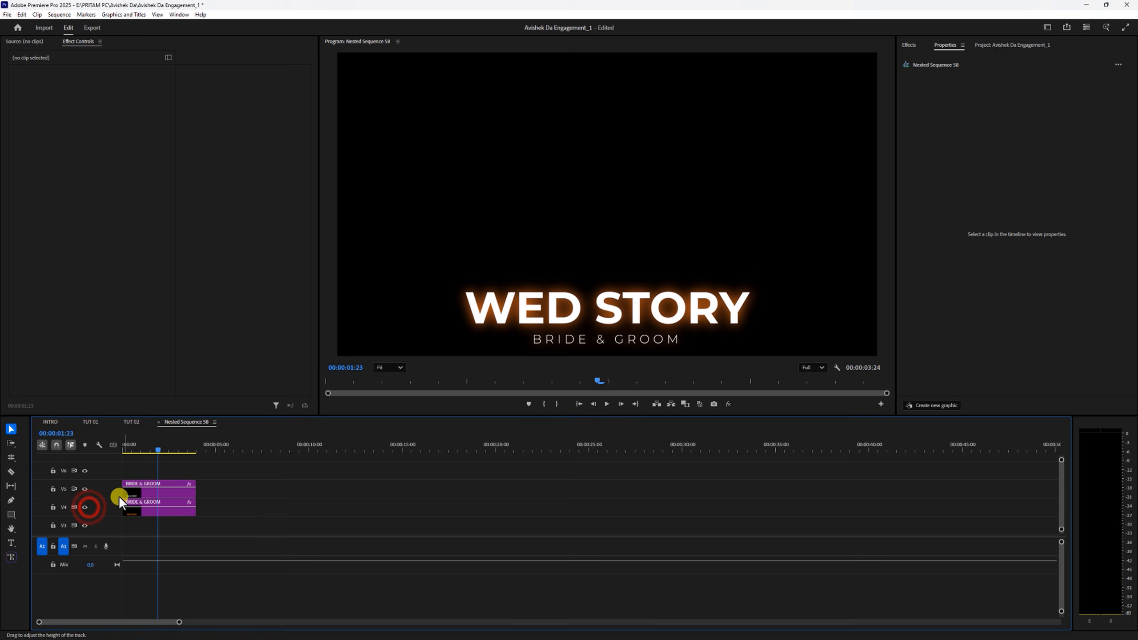
- Turn off the fill and enable the stroke on the WED STORY text of the V5 title clip
{"action": "left_click", "coordinate": [158, 492]}
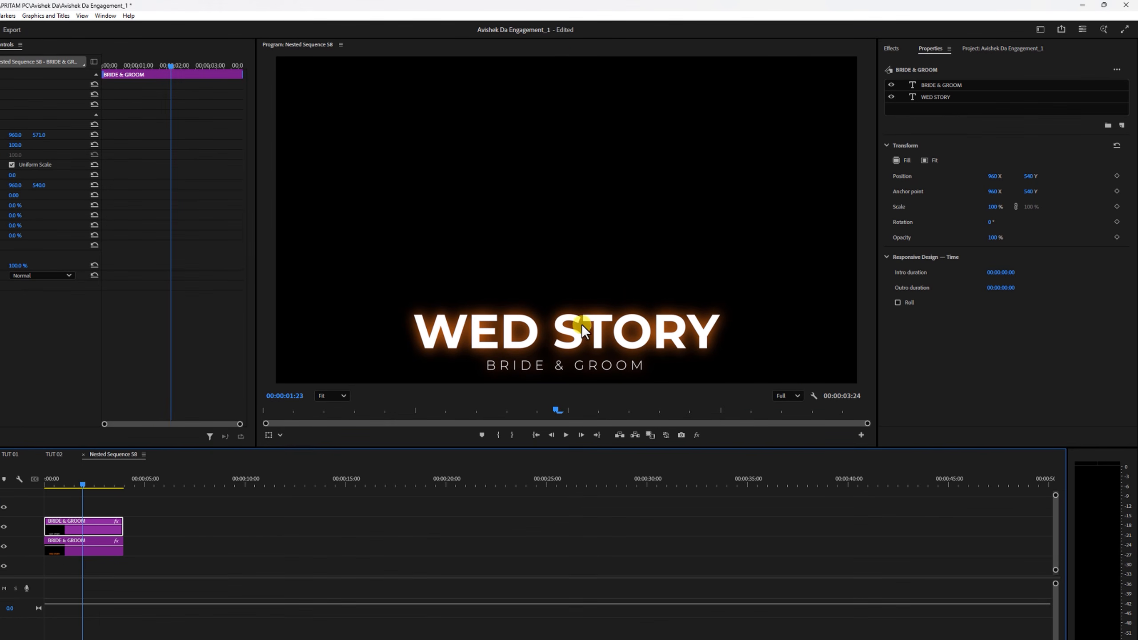
{"action": "left_click", "coordinate": [944, 96]}
{"action": "scroll", "coordinate": [1051, 306], "scroll_direction": "down", "scroll_amount": 1}
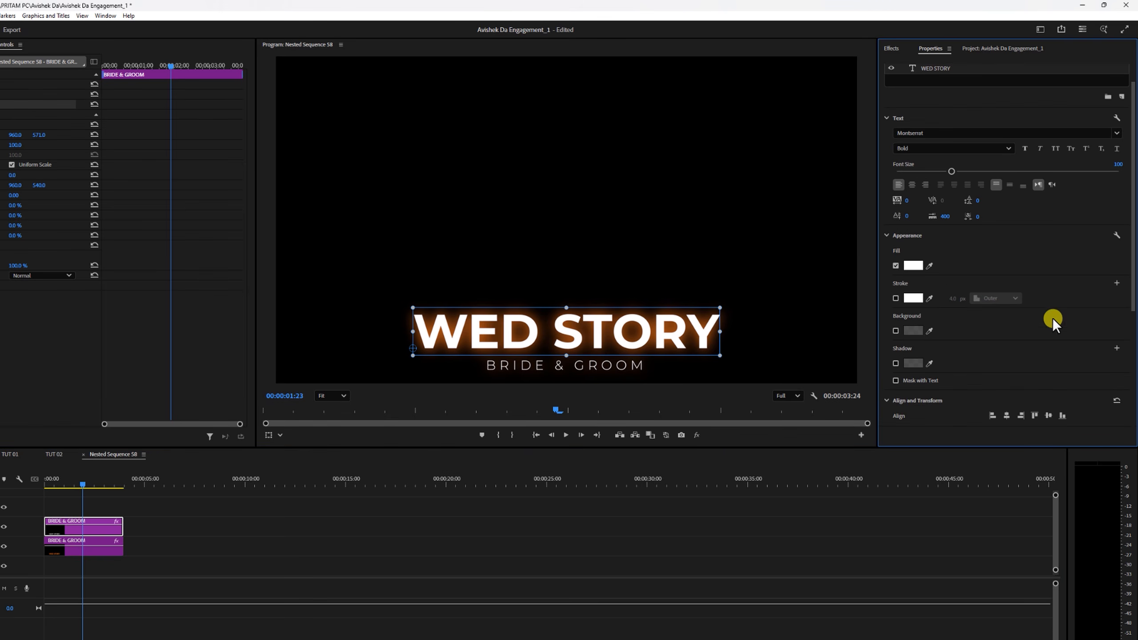
{"action": "left_click", "coordinate": [895, 266]}
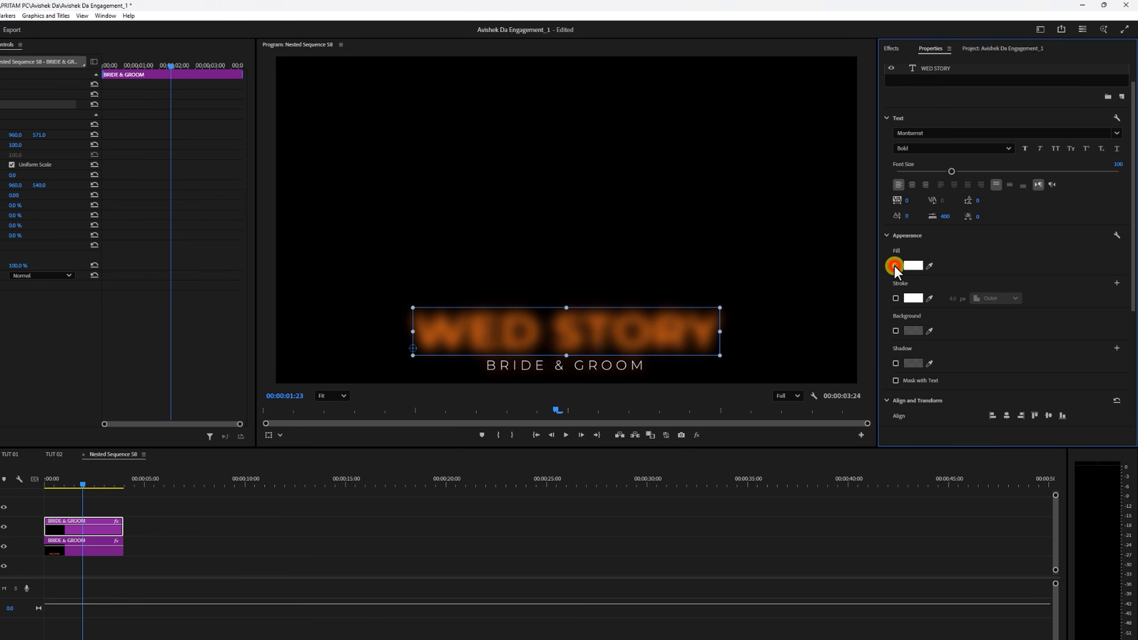
{"action": "left_click", "coordinate": [895, 298]}
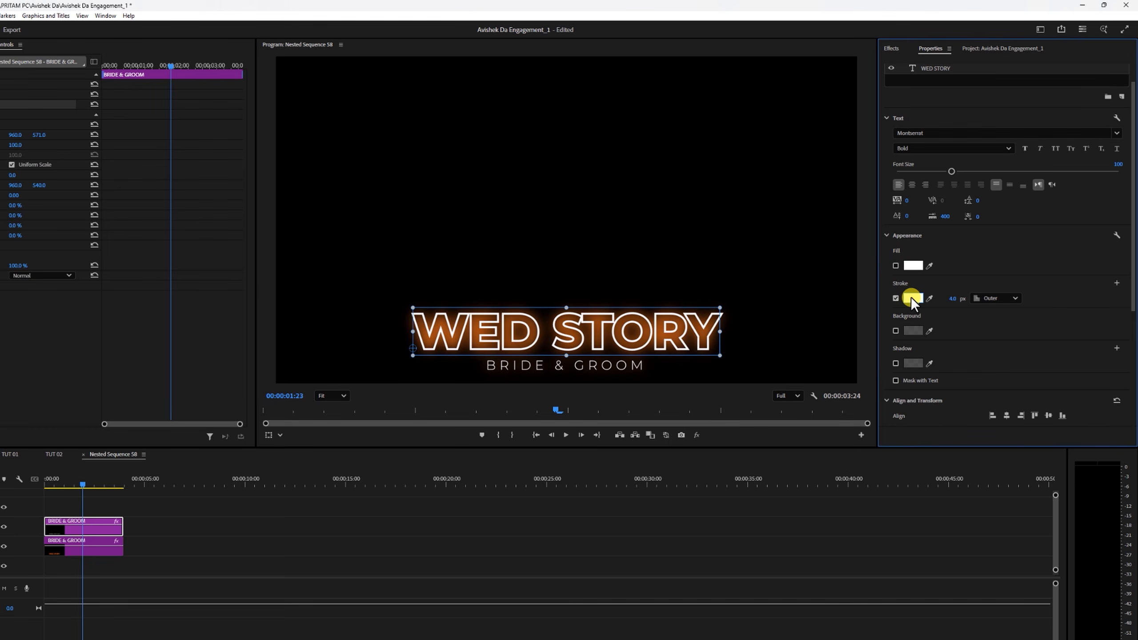
- Set the stroke colour of the WED STORY text to pale orange FFD894
{"action": "left_click", "coordinate": [912, 297]}
{"action": "left_click", "coordinate": [870, 282]}
{"action": "left_click", "coordinate": [846, 332]}
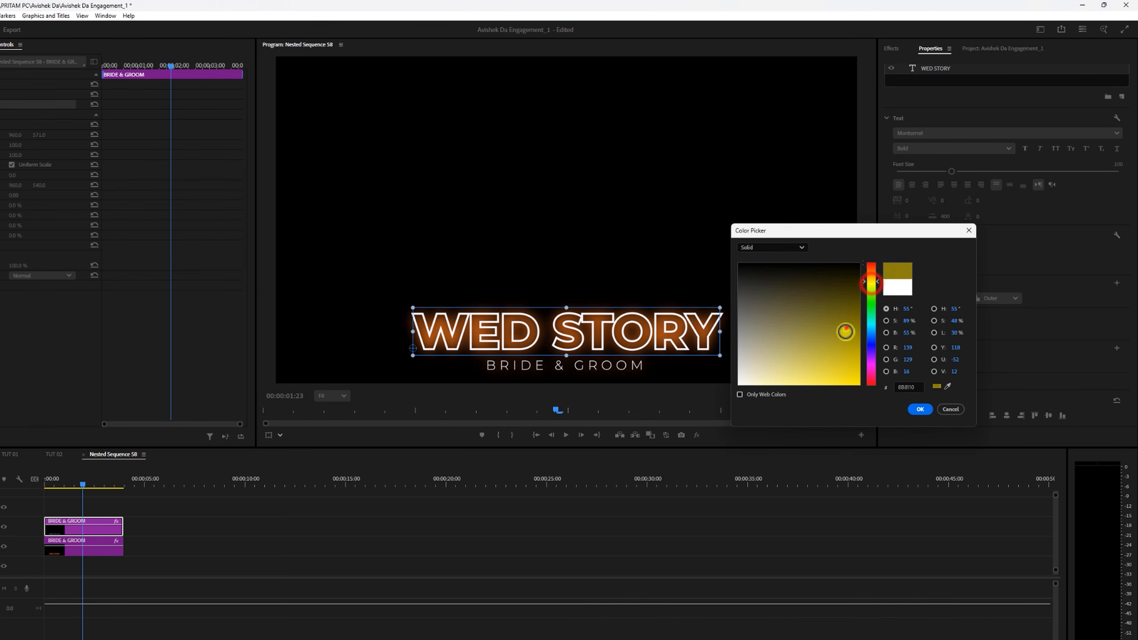
{"action": "left_click_drag", "start_coordinate": [830, 366], "coordinate": [808, 368]}
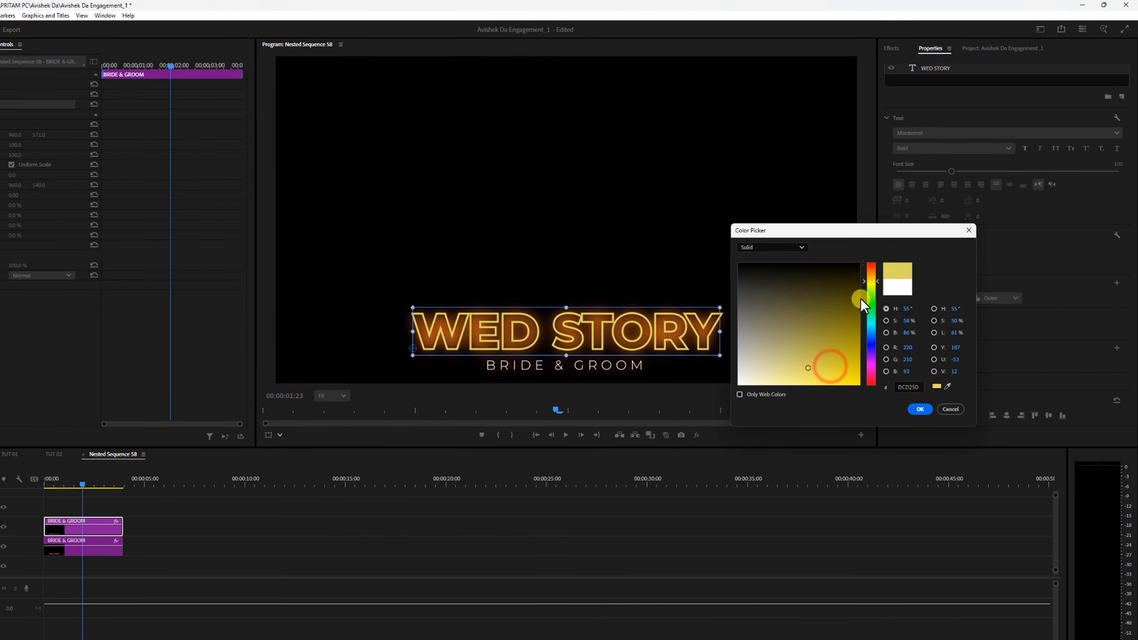
{"action": "left_click", "coordinate": [870, 275]}
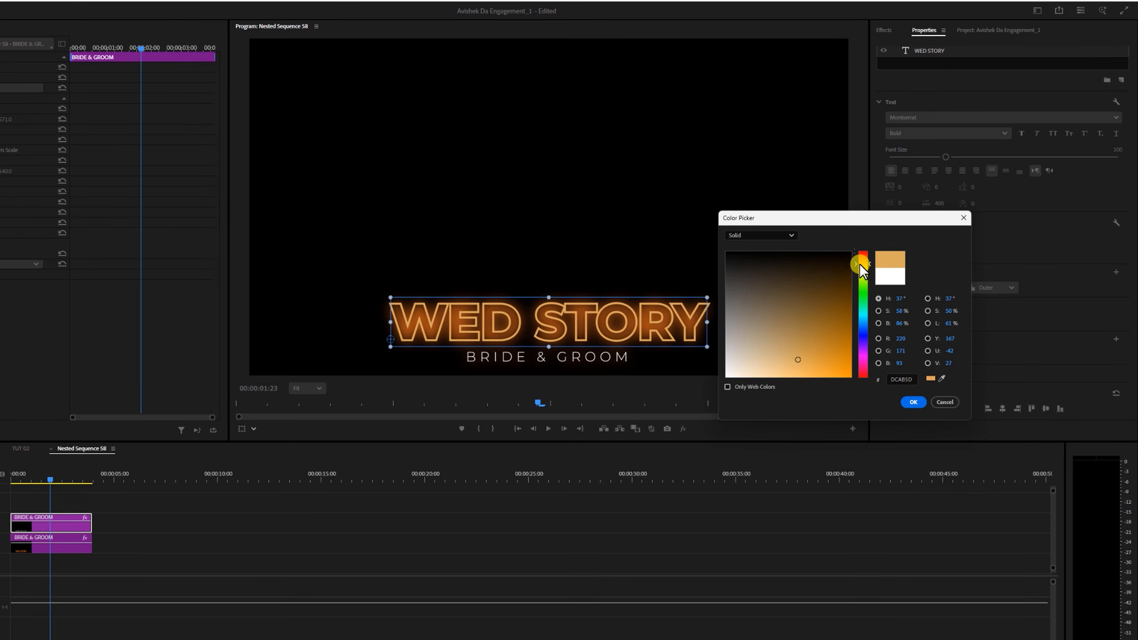
{"action": "left_click", "coordinate": [796, 374]}
{"action": "left_click_drag", "start_coordinate": [799, 367], "coordinate": [778, 378]}
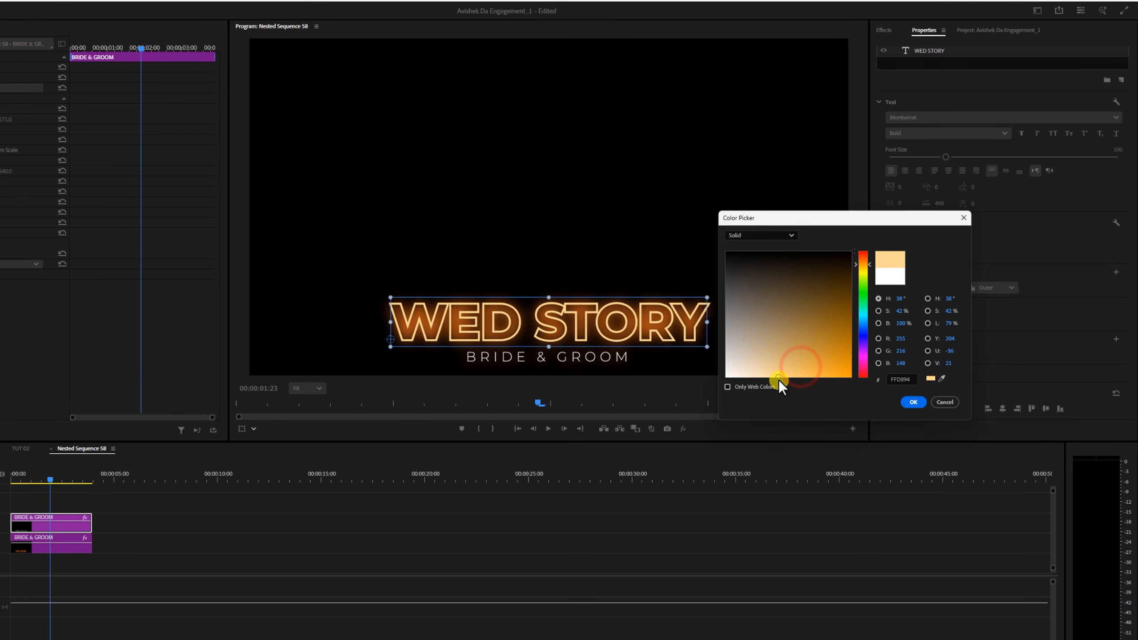
{"action": "left_click", "coordinate": [910, 402]}
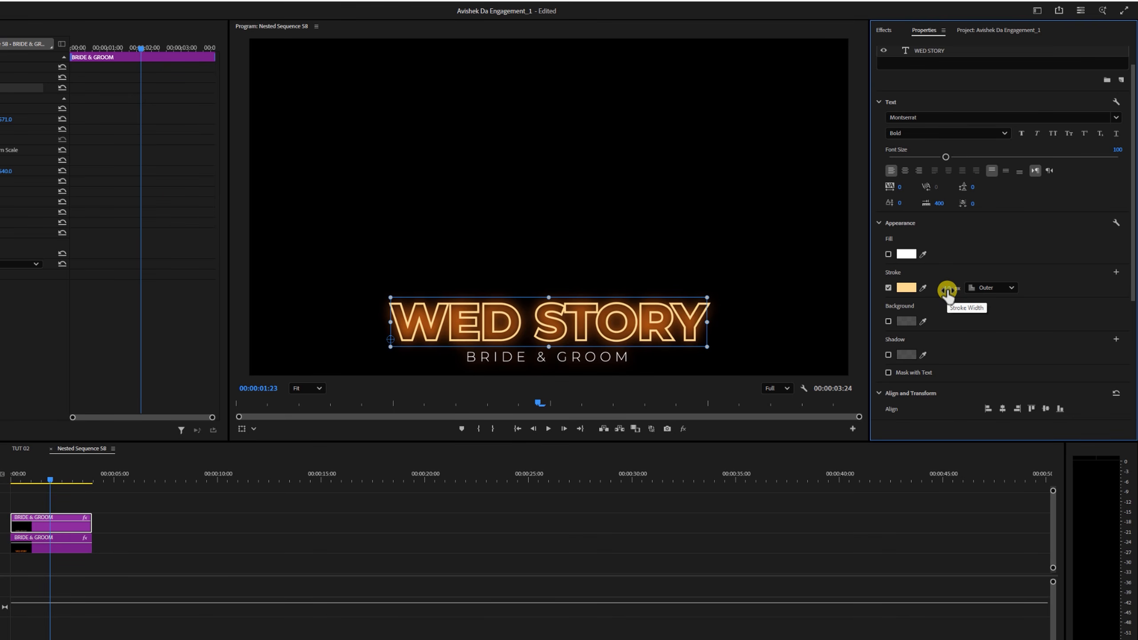
- Set the WED STORY stroke width to 2.0 px and compare the Inner and Center stroke positions, ending on Outer
{"action": "left_click_drag", "start_coordinate": [948, 291], "coordinate": [940, 288]}
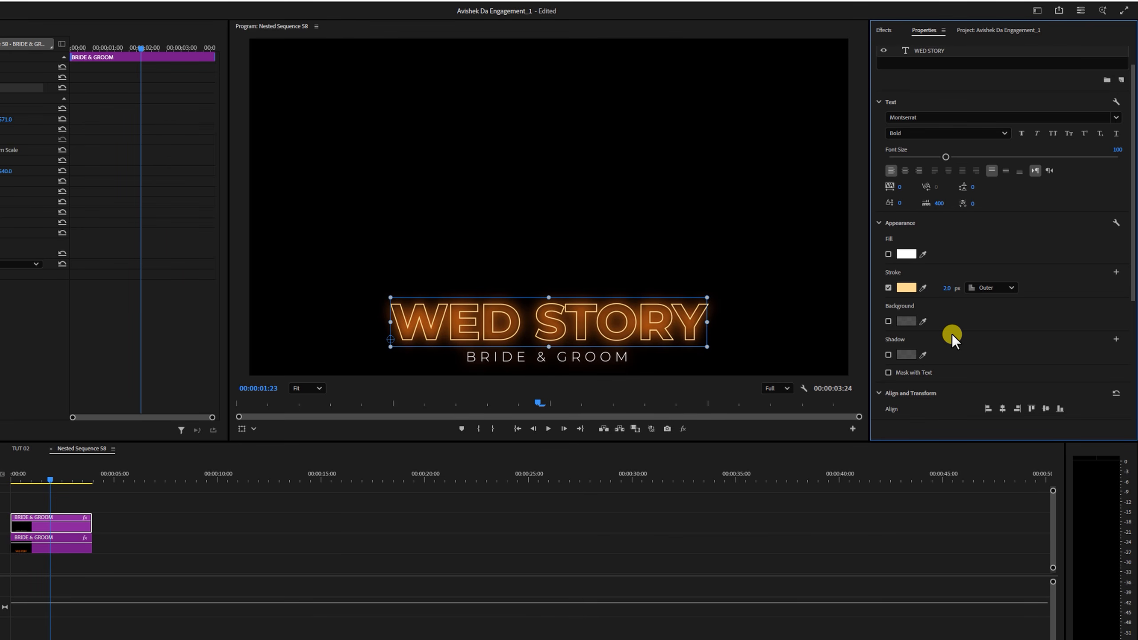
{"action": "left_click", "coordinate": [984, 287]}
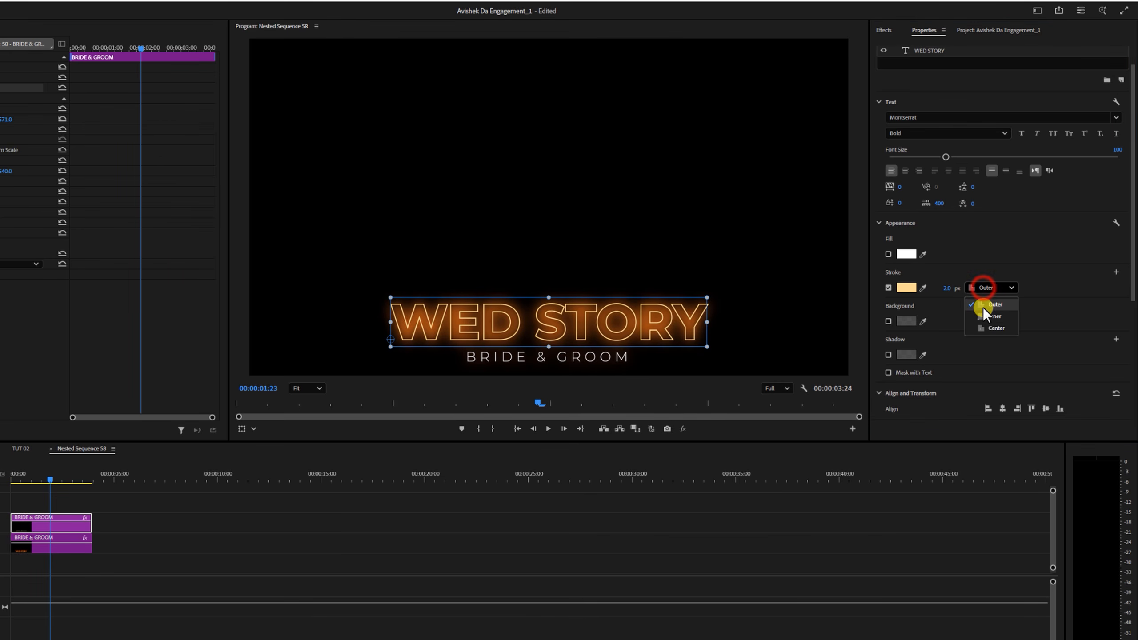
{"action": "left_click", "coordinate": [984, 315]}
{"action": "left_click", "coordinate": [987, 288]}
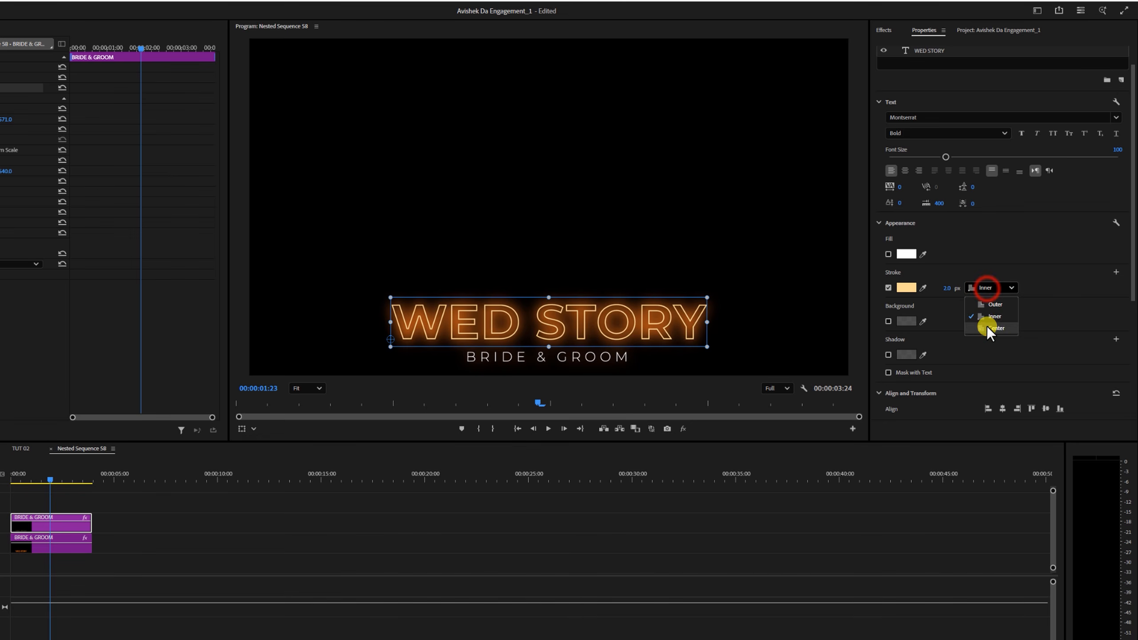
{"action": "left_click", "coordinate": [987, 326]}
{"action": "left_click", "coordinate": [985, 289]}
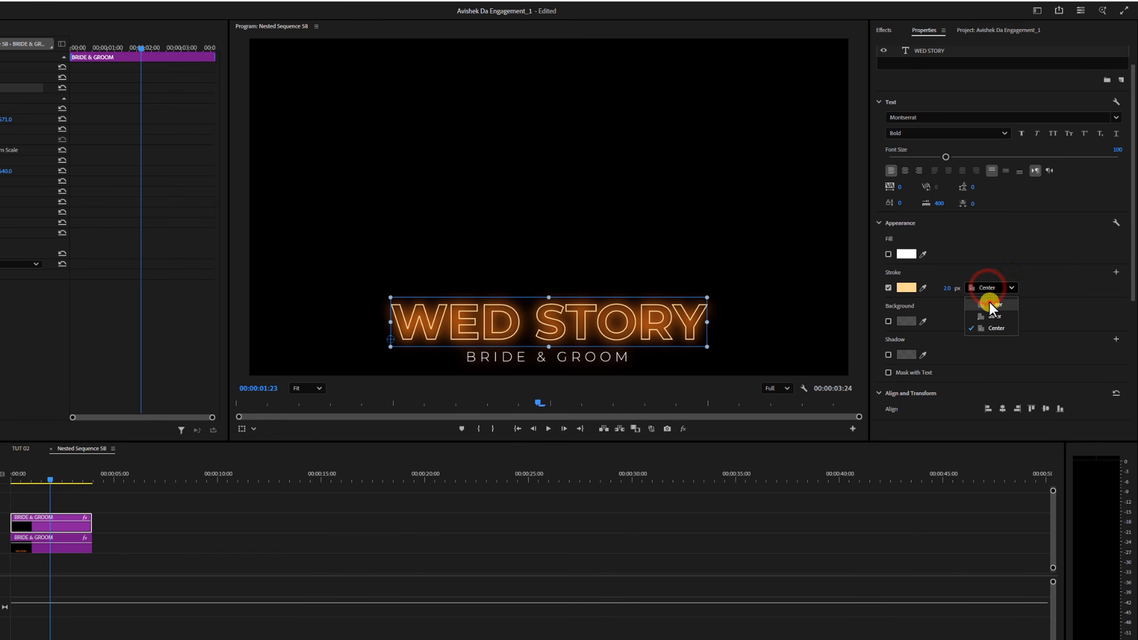
{"action": "left_click", "coordinate": [989, 302]}
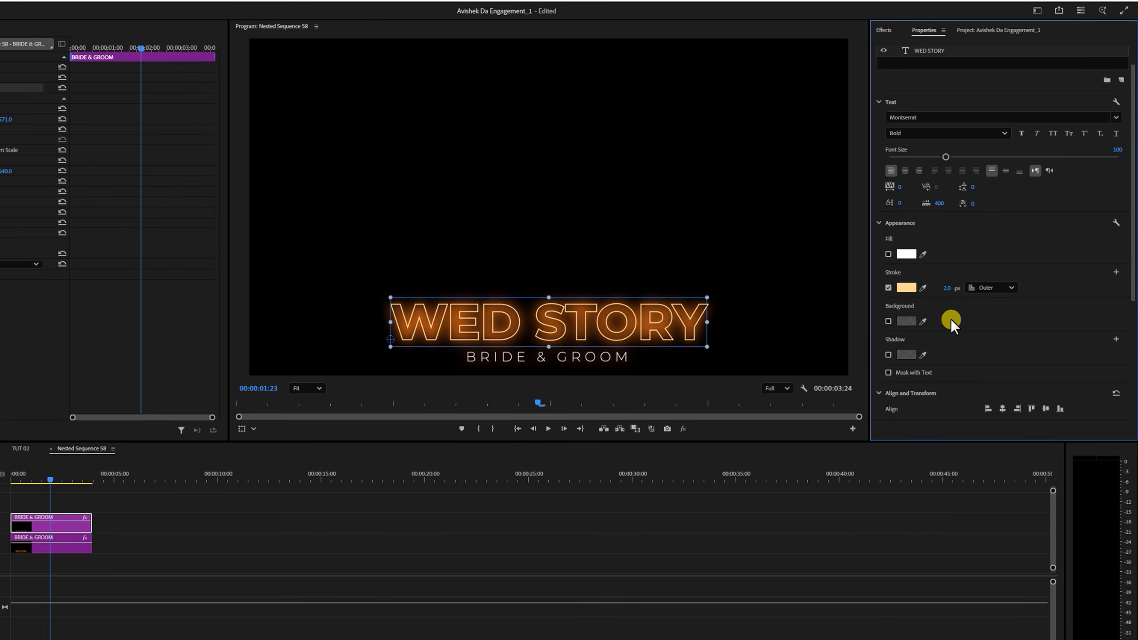
- Return to the TUT 02 sequence and play the outlined title over the composite from the start
{"action": "left_click", "coordinate": [21, 447]}
{"action": "left_click", "coordinate": [66, 481]}
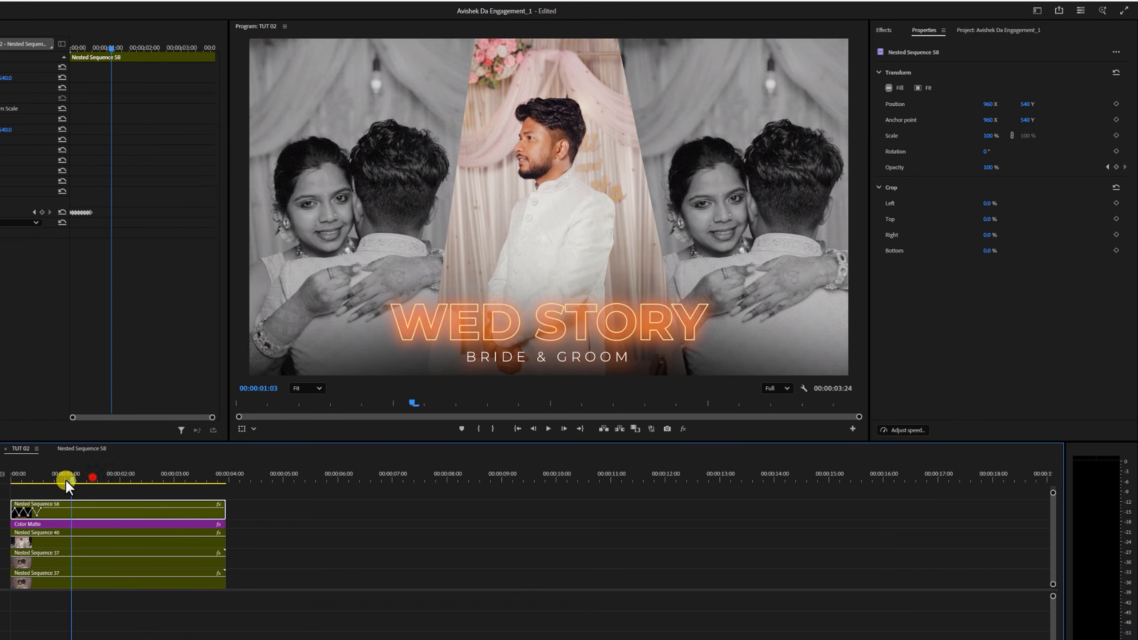
{"action": "key", "text": "space"}
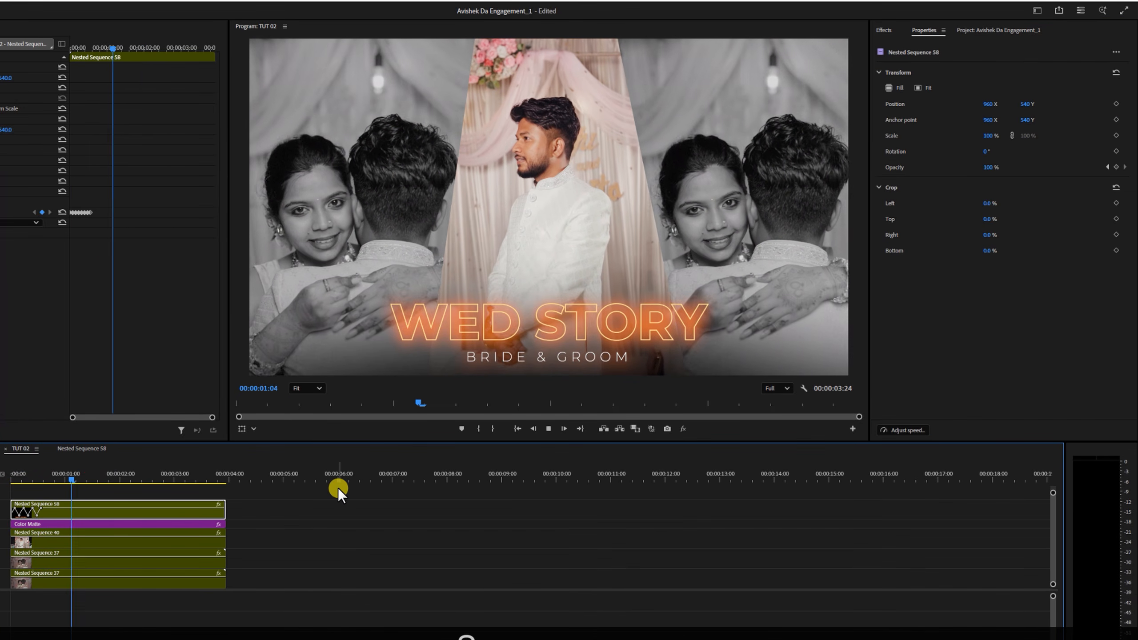
{"action": "key", "text": "space"}
{"action": "left_click_drag", "start_coordinate": [83, 471], "coordinate": [4, 472]}
{"action": "key", "text": "space"}
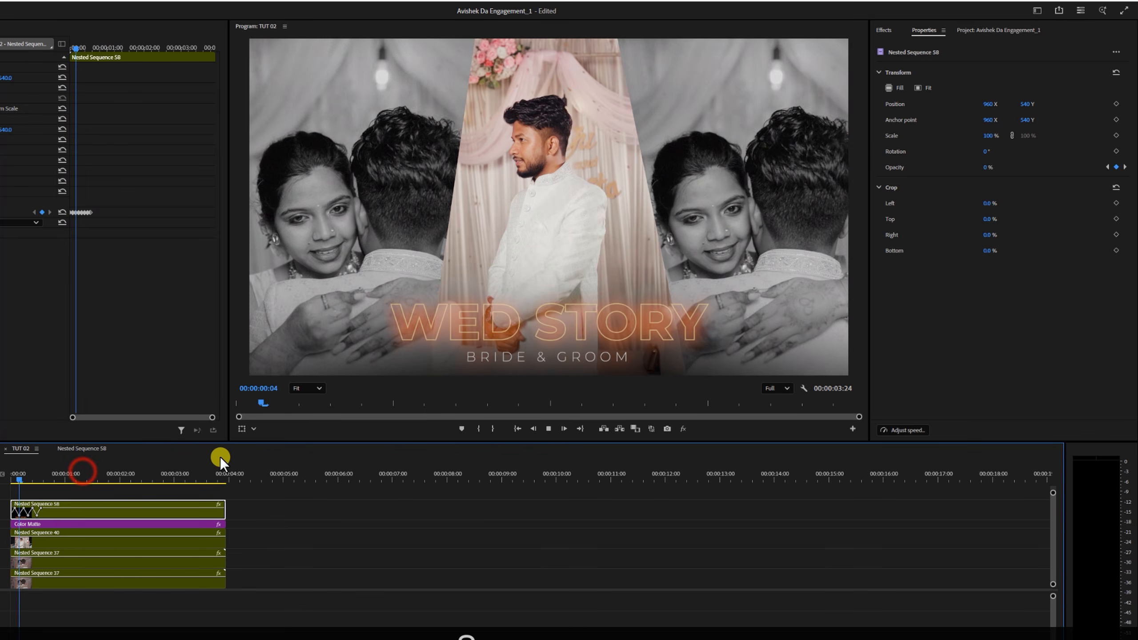
{"action": "key", "text": "space"}
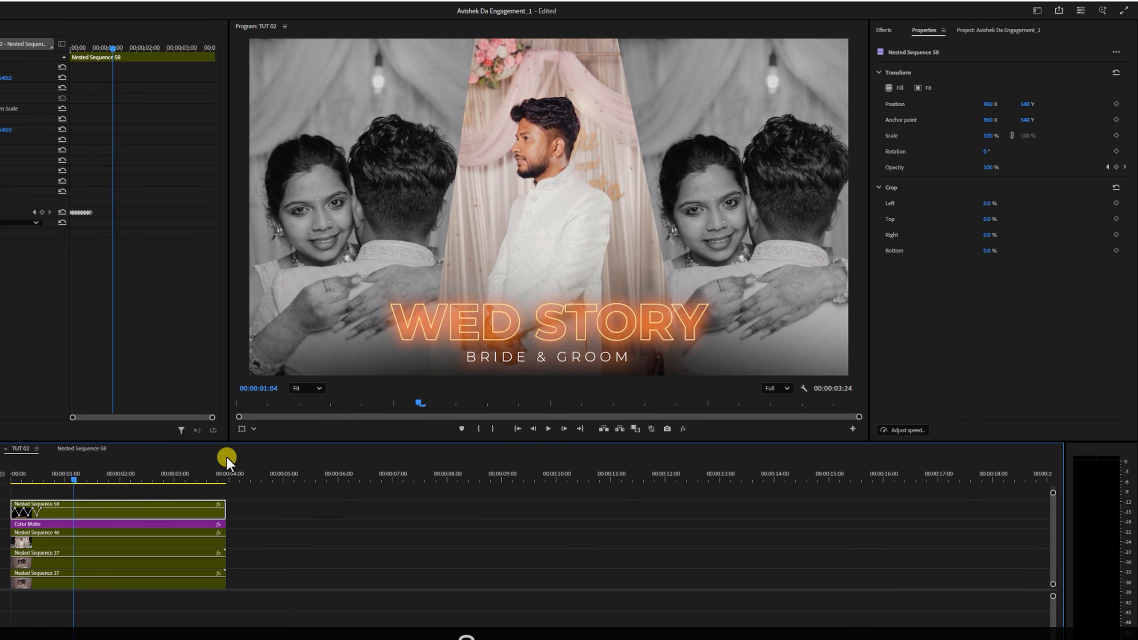
- In the nested title sequence, set the fill colour of the BRIDE & GROOM text to light peach FFDAA4
{"action": "left_click", "coordinate": [89, 448]}
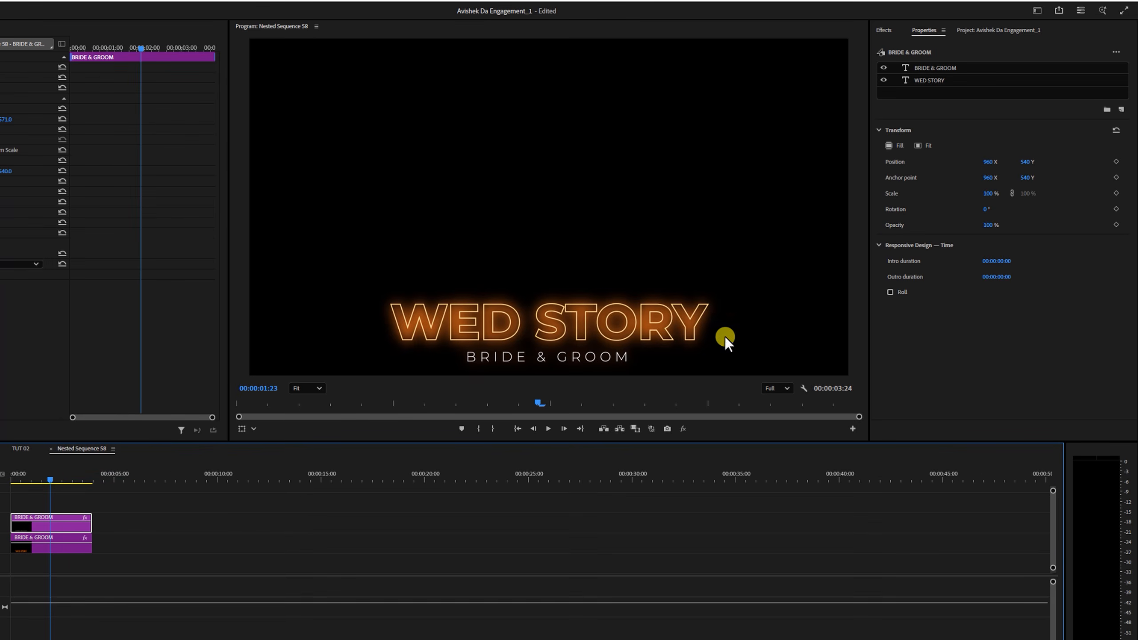
{"action": "left_click", "coordinate": [942, 67]}
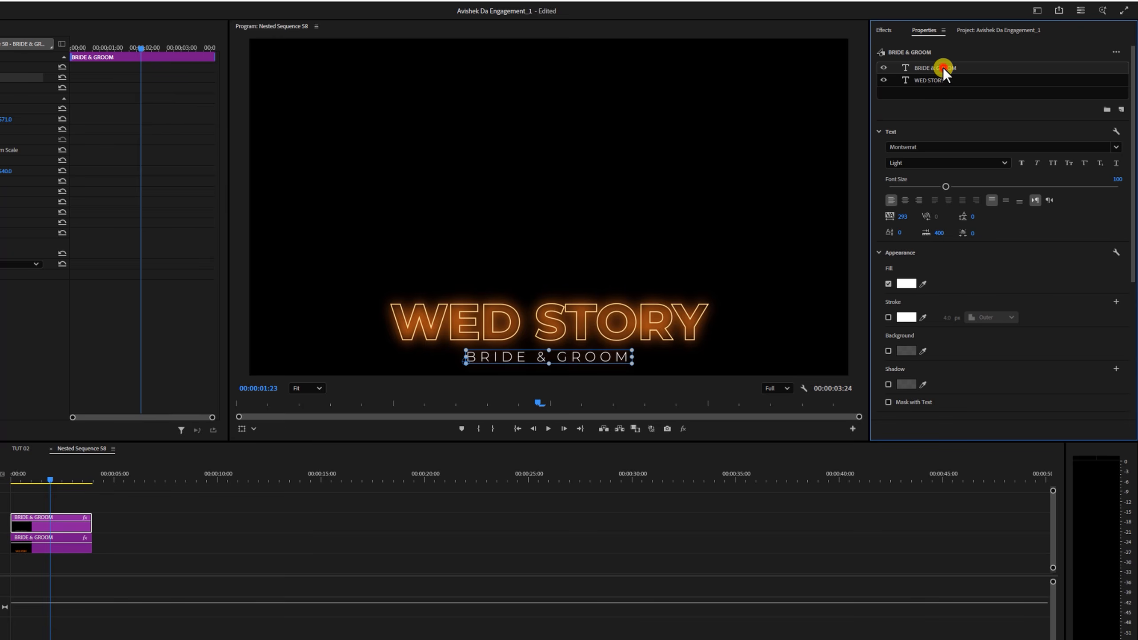
{"action": "left_click", "coordinate": [906, 284]}
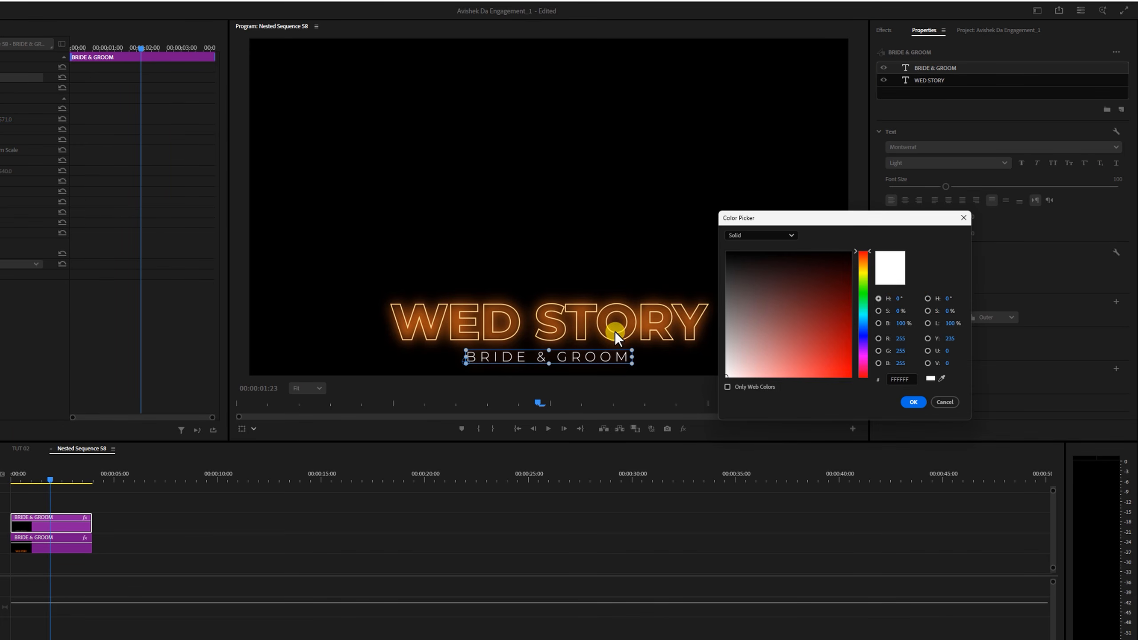
{"action": "left_click", "coordinate": [863, 266]}
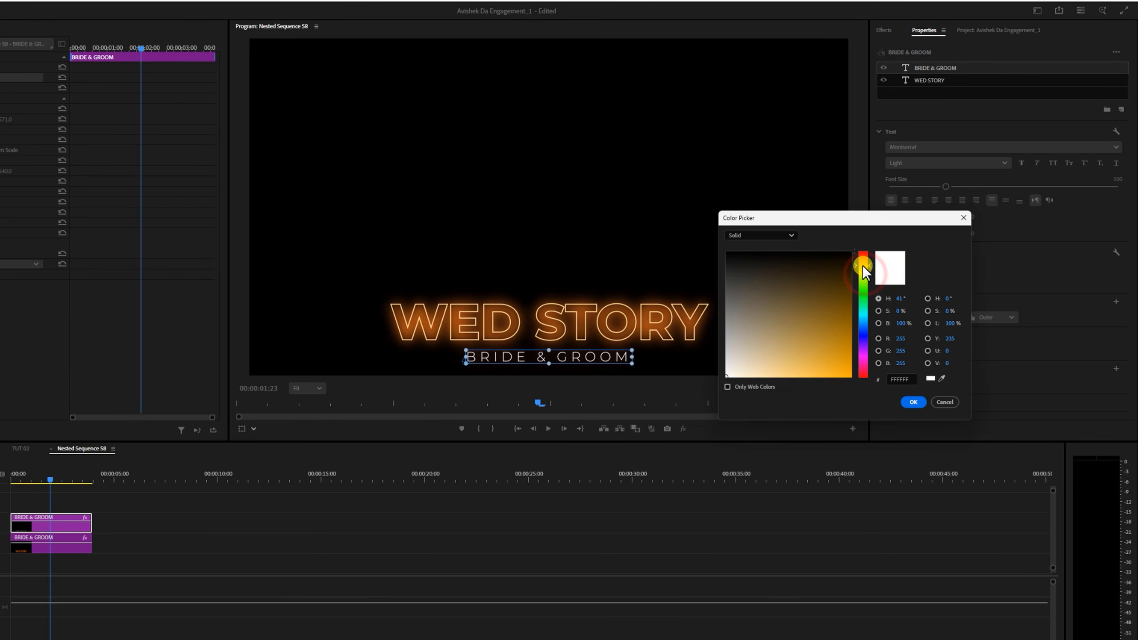
{"action": "left_click_drag", "start_coordinate": [823, 336], "coordinate": [758, 387]}
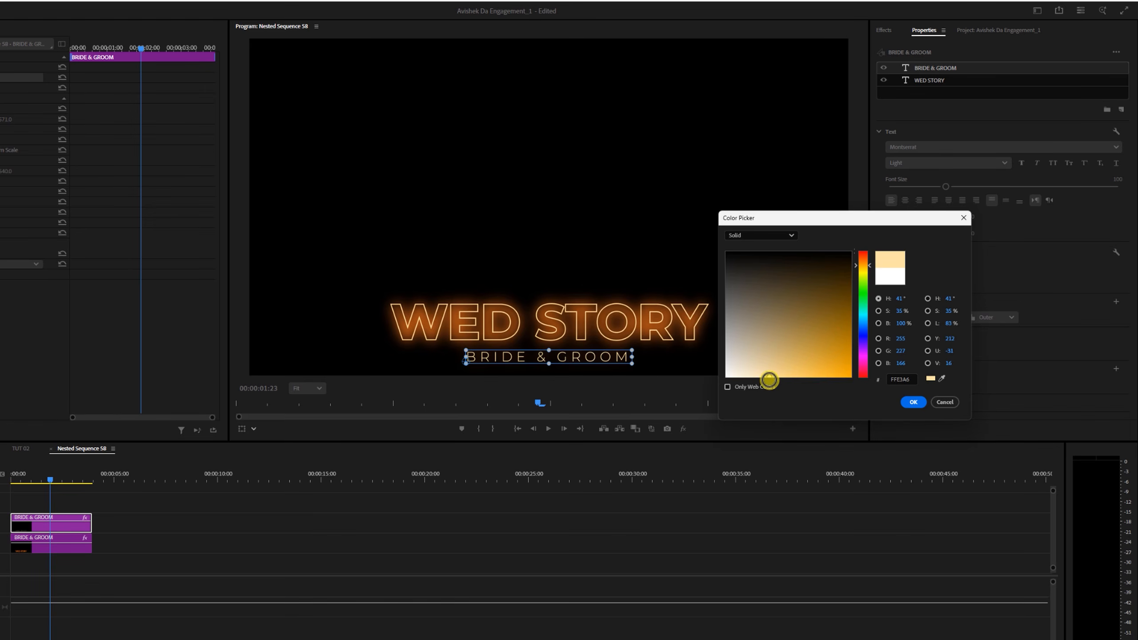
{"action": "left_click", "coordinate": [864, 264]}
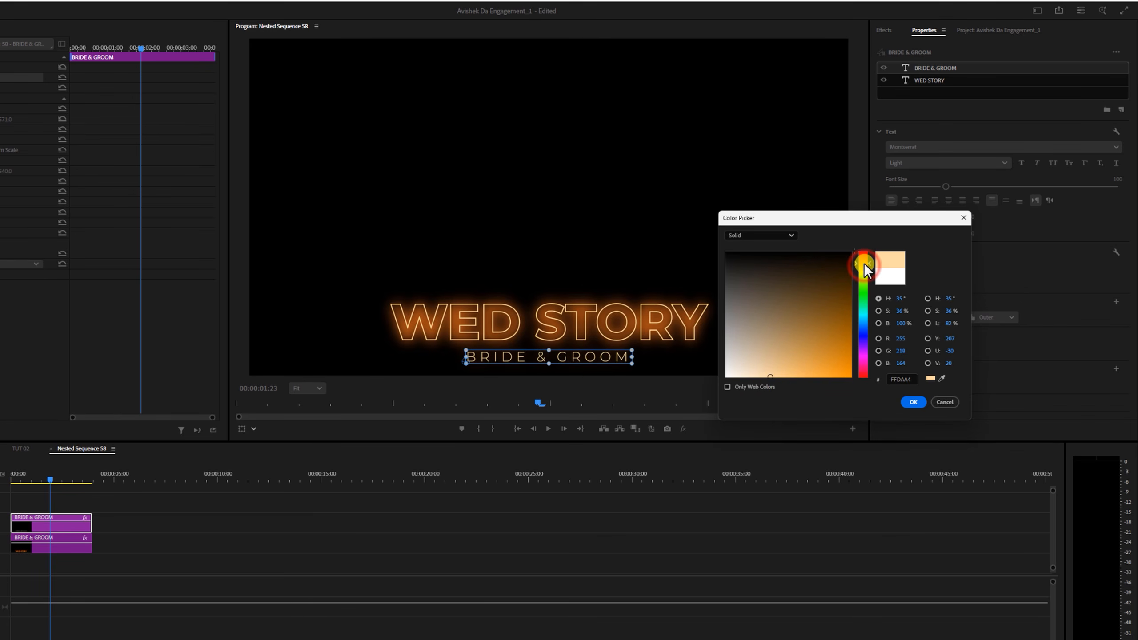
{"action": "left_click", "coordinate": [913, 403]}
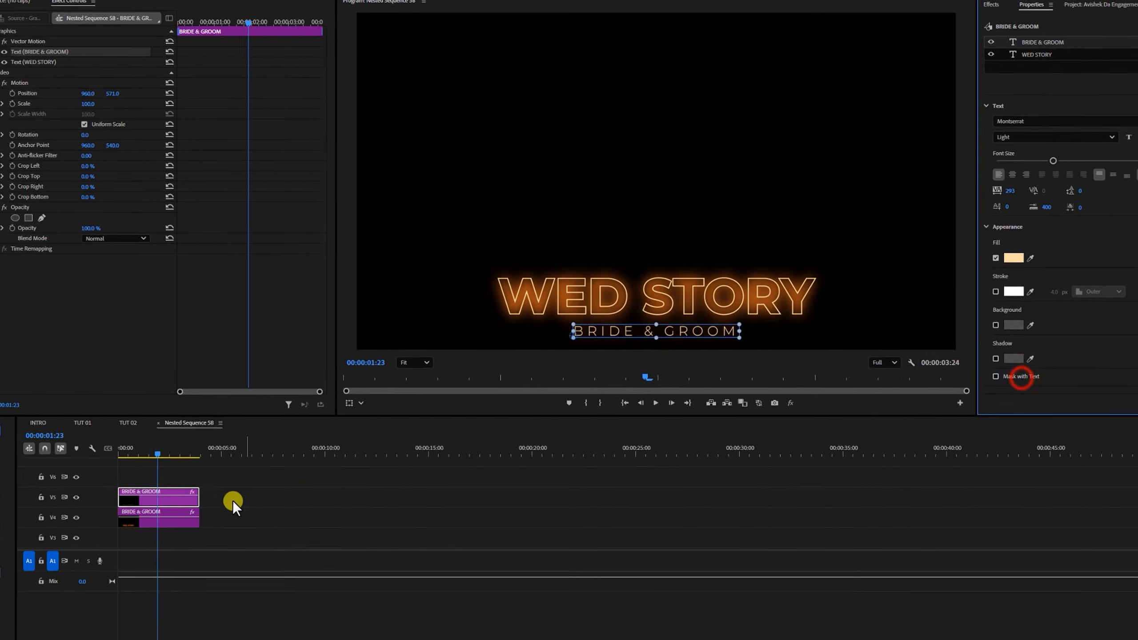
- Go back to TUT 02 and replay the composite from the start to check the recoloured BRIDE & GROOM line
{"action": "left_click", "coordinate": [147, 418]}
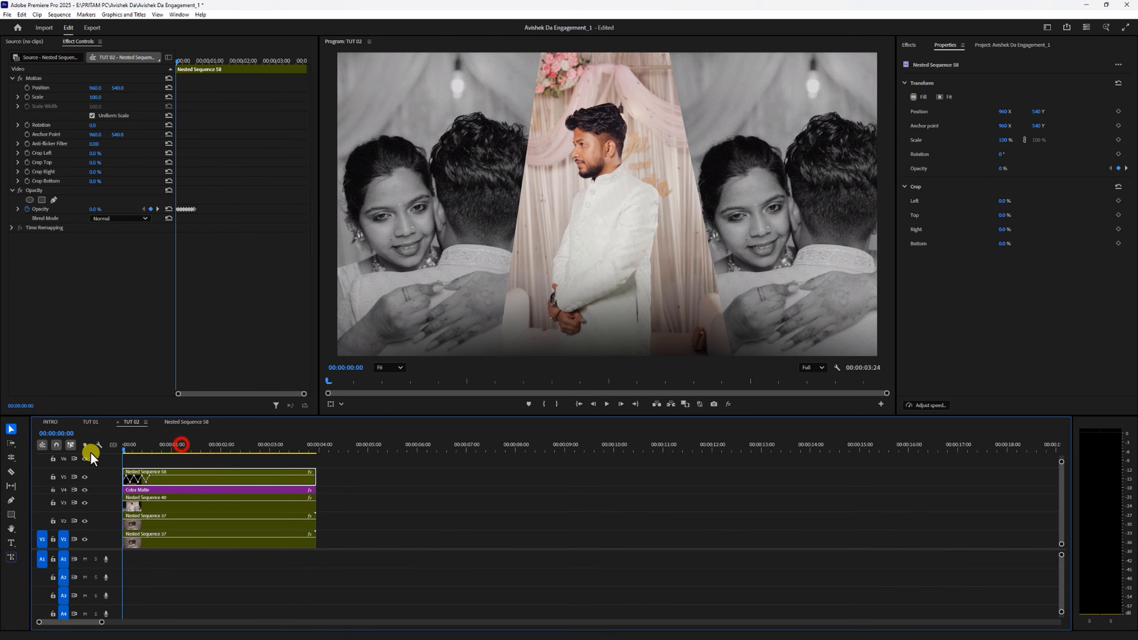
{"action": "key", "text": "space"}
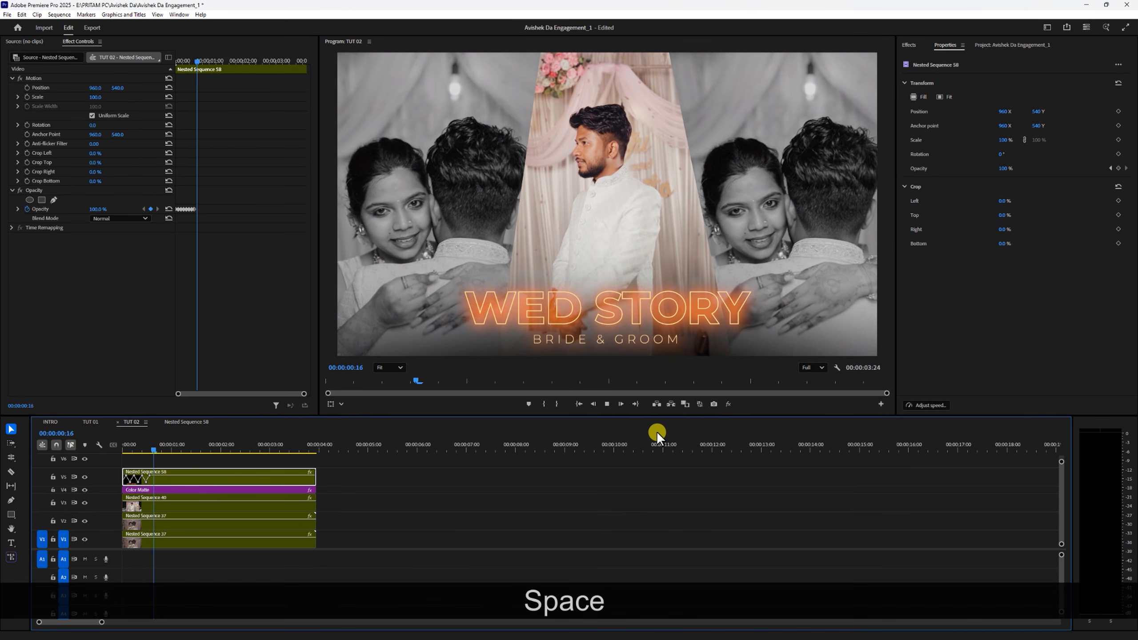
{"action": "left_click_drag", "start_coordinate": [204, 449], "coordinate": [117, 451]}
{"action": "key", "text": "space"}
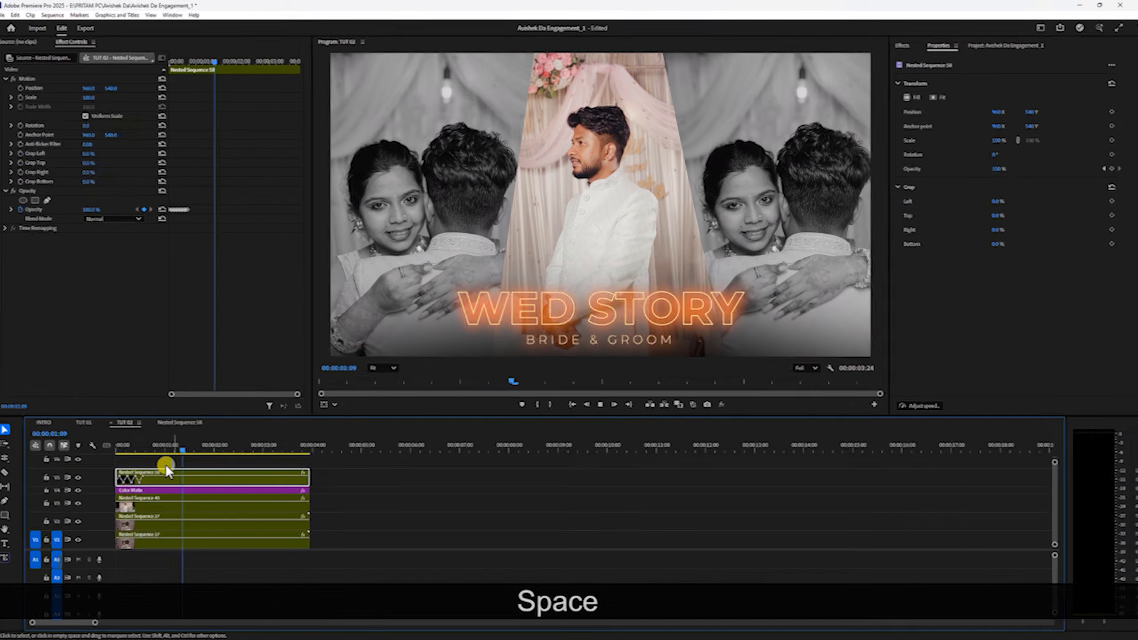